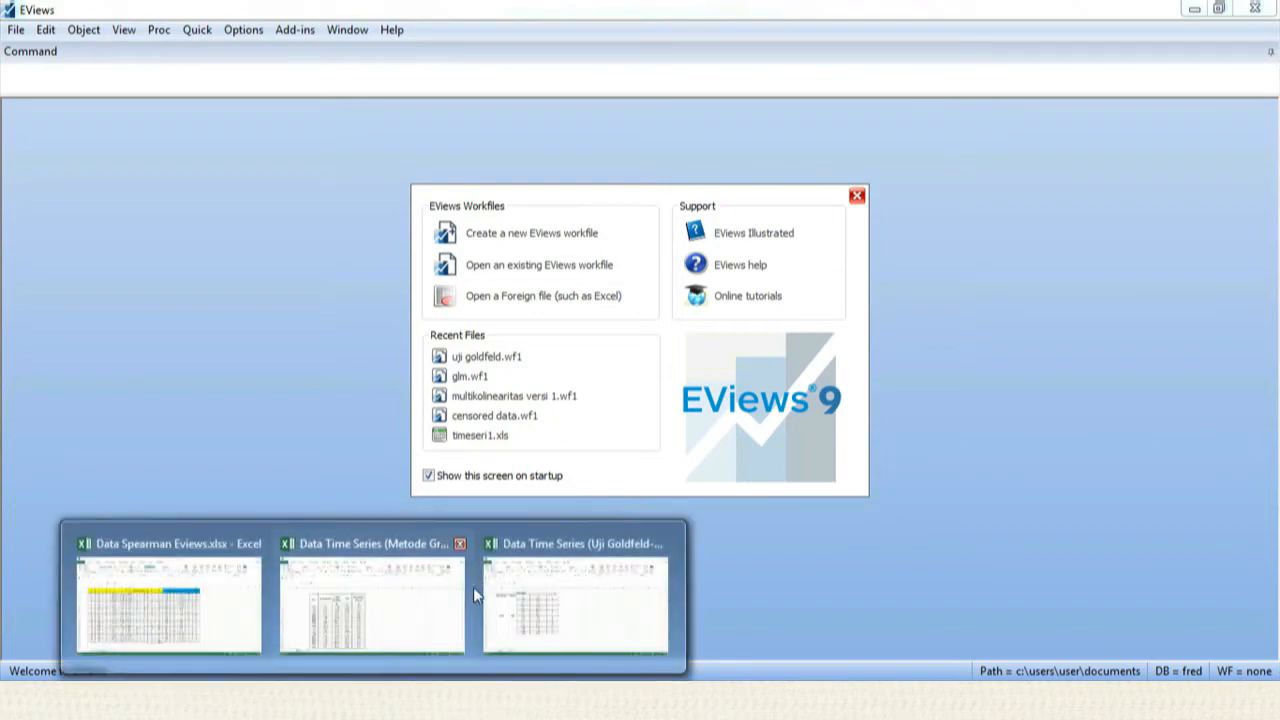
# Review the annual table in the Excel workbook for Metode Grafik, Uji Glejser, Uji Park and Uji White, and return to EViews.
pyautogui.click(375, 590)
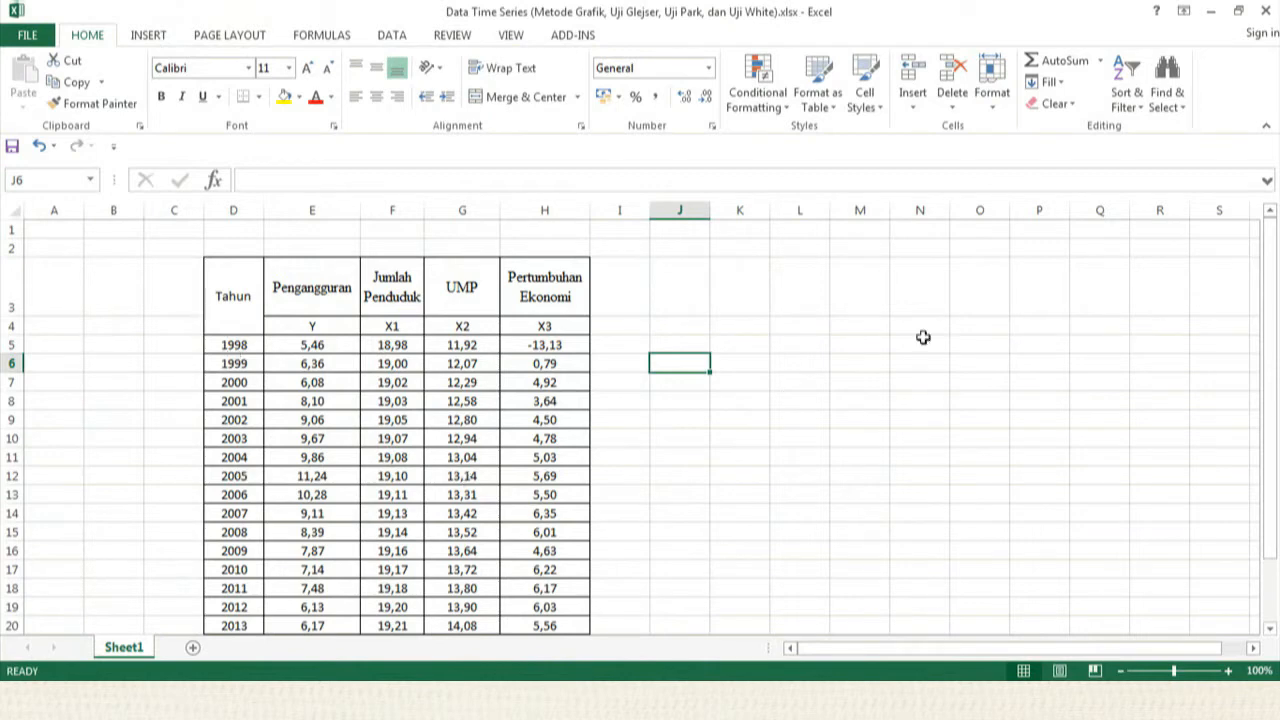
pyautogui.moveTo(1270, 304); pyautogui.dragTo(1269, 177)
pyautogui.click(540, 697)
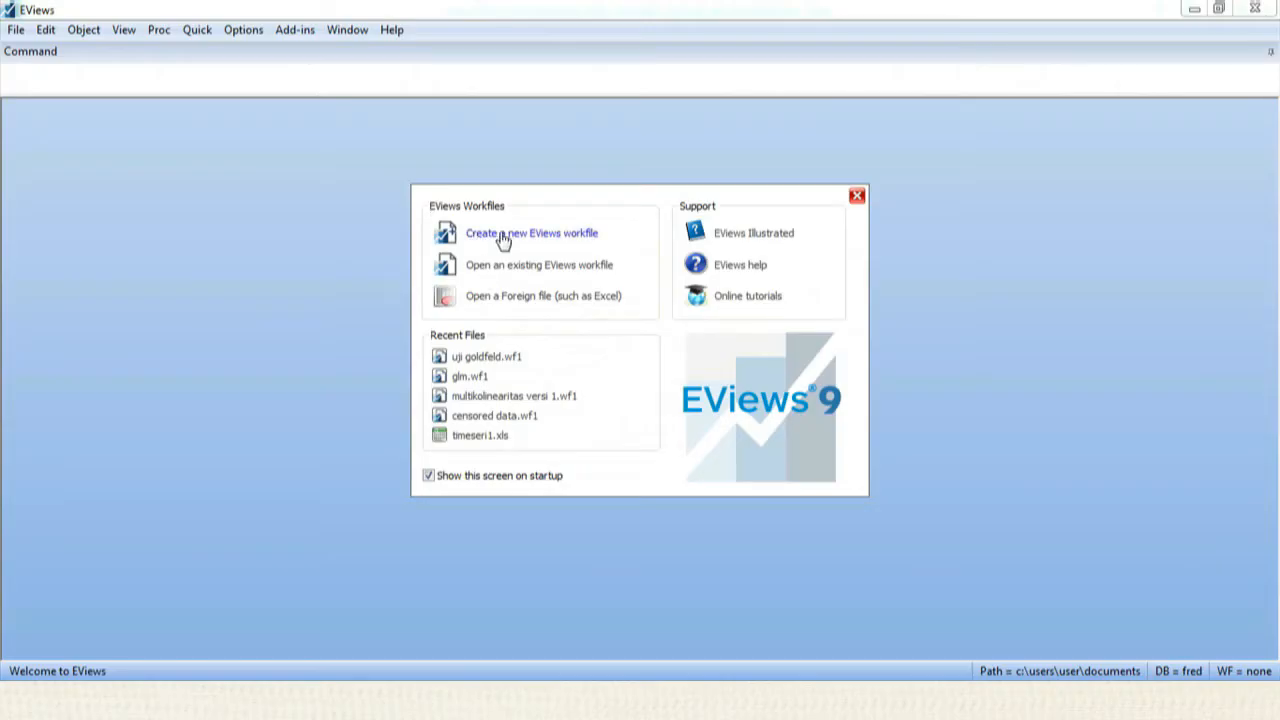
# Create a dated annual workfile running from 1998 to 2019, checking the year range in the Excel time series table.
pyautogui.click(518, 239)
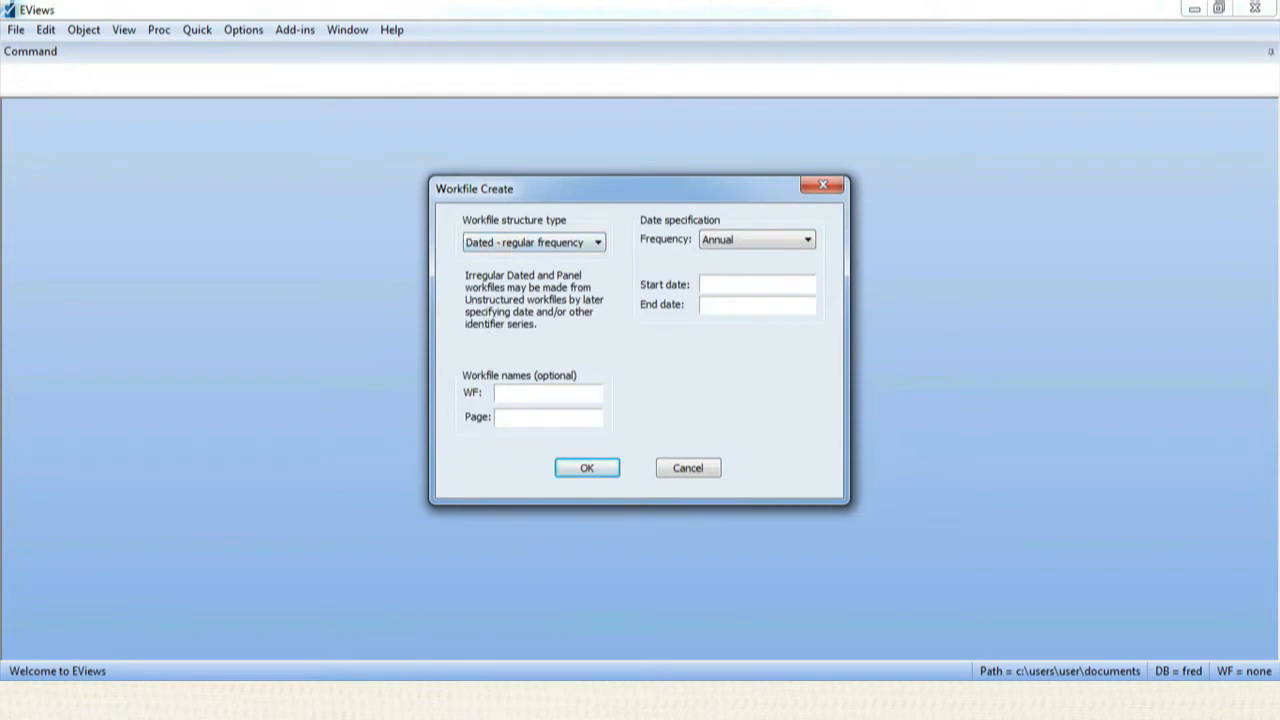
pyautogui.click(517, 615)
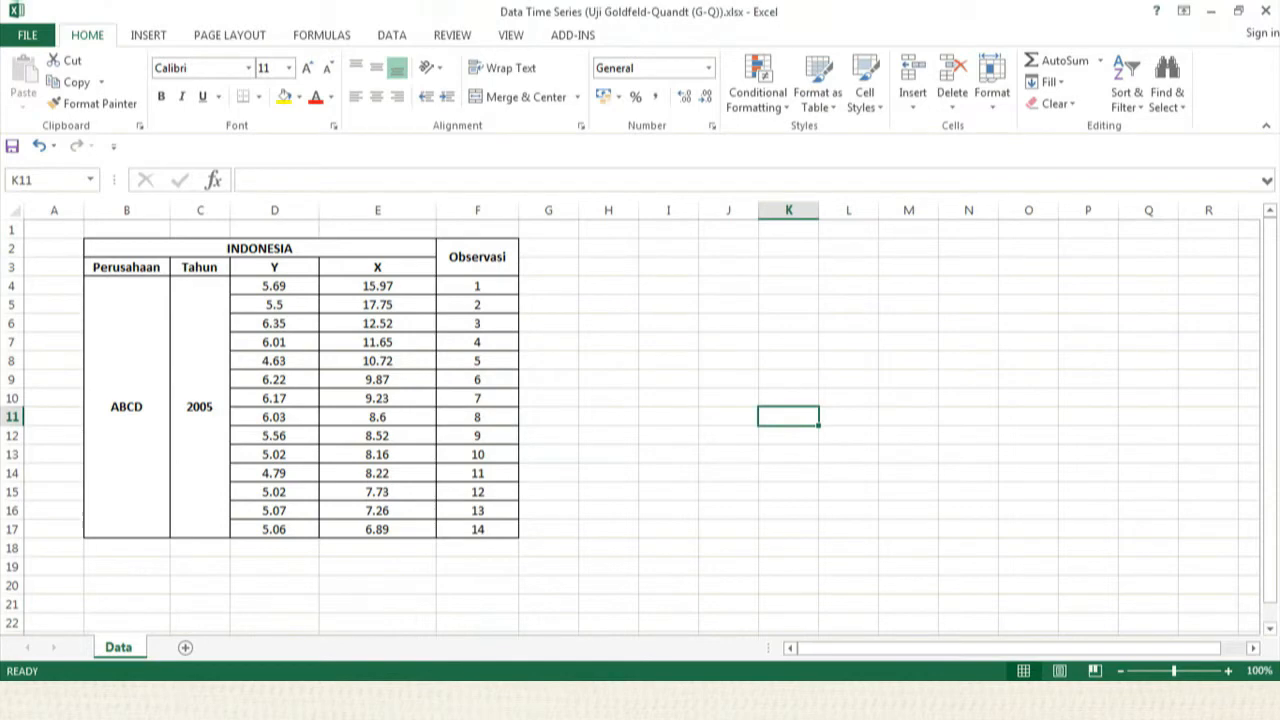
pyautogui.moveTo(370, 615)
pyautogui.click(371, 566)
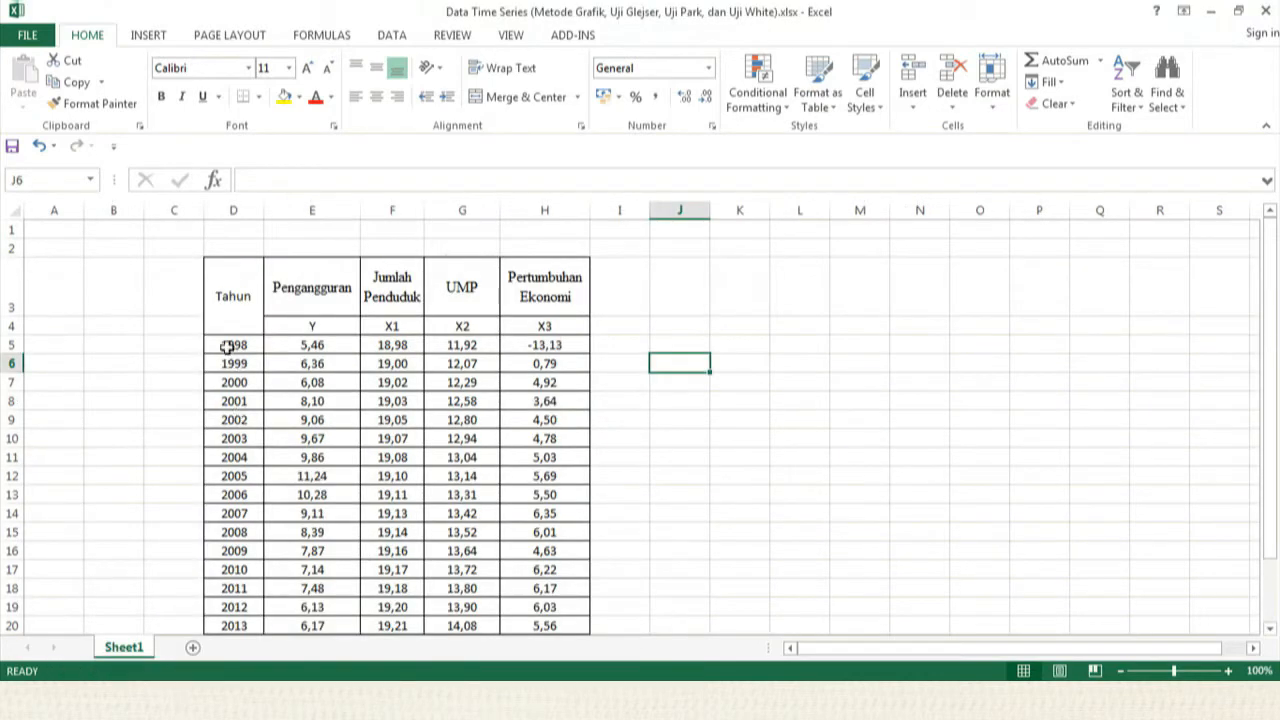
pyautogui.moveTo(1271, 408); pyautogui.dragTo(1276, 228)
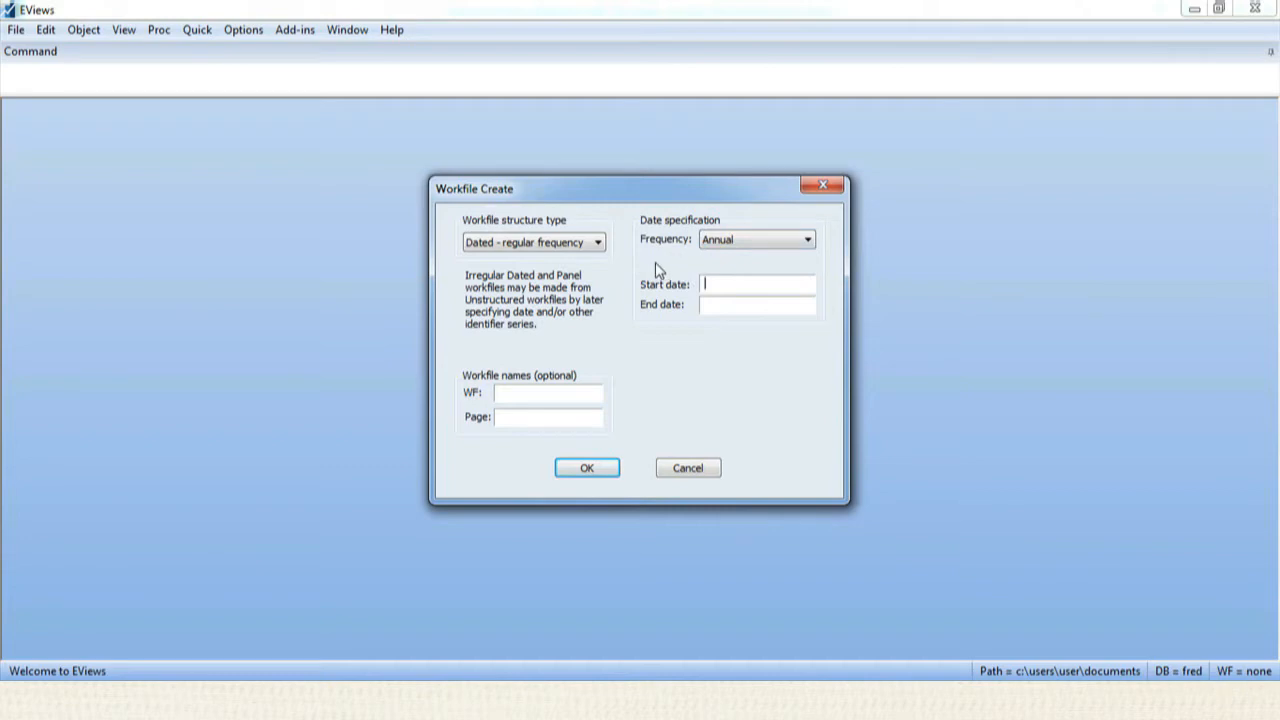
pyautogui.click(714, 284)
pyautogui.write('1998')
pyautogui.click(715, 305)
pyautogui.click(600, 470)
# Open an empty group for entering series and show its series-name row.
pyautogui.click(247, 77)
pyautogui.click(197, 32)
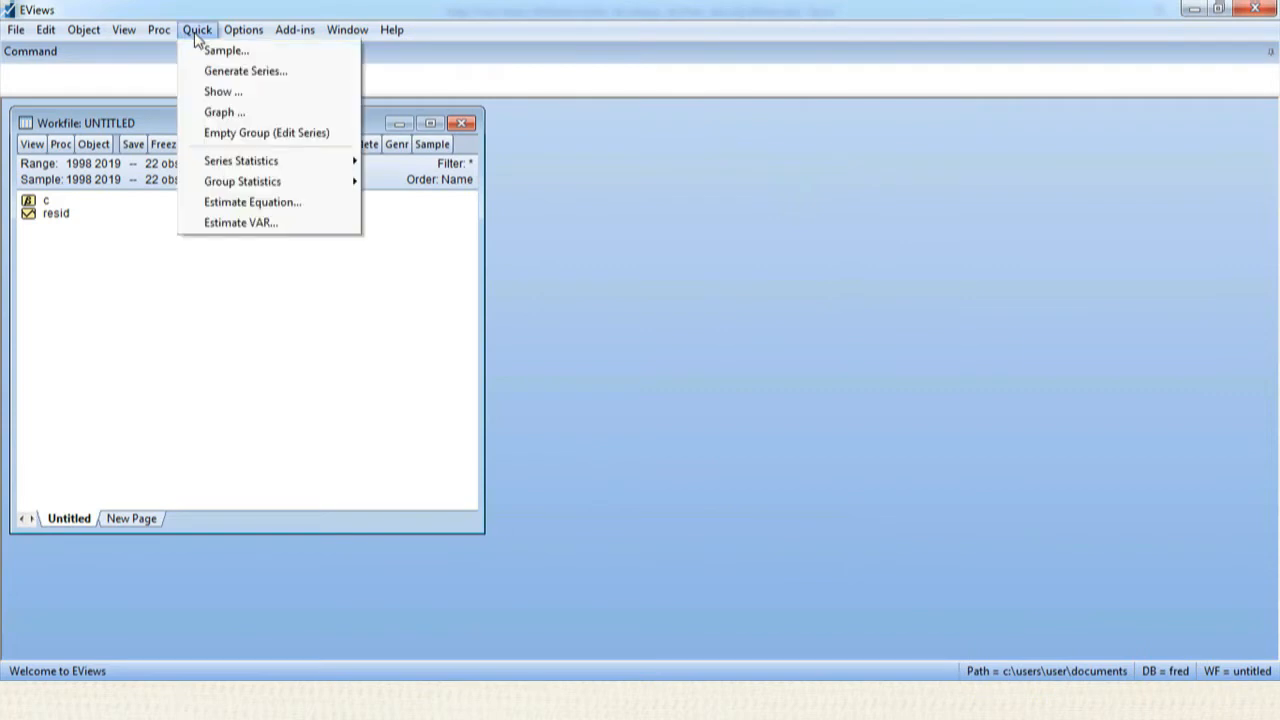
pyautogui.click(220, 132)
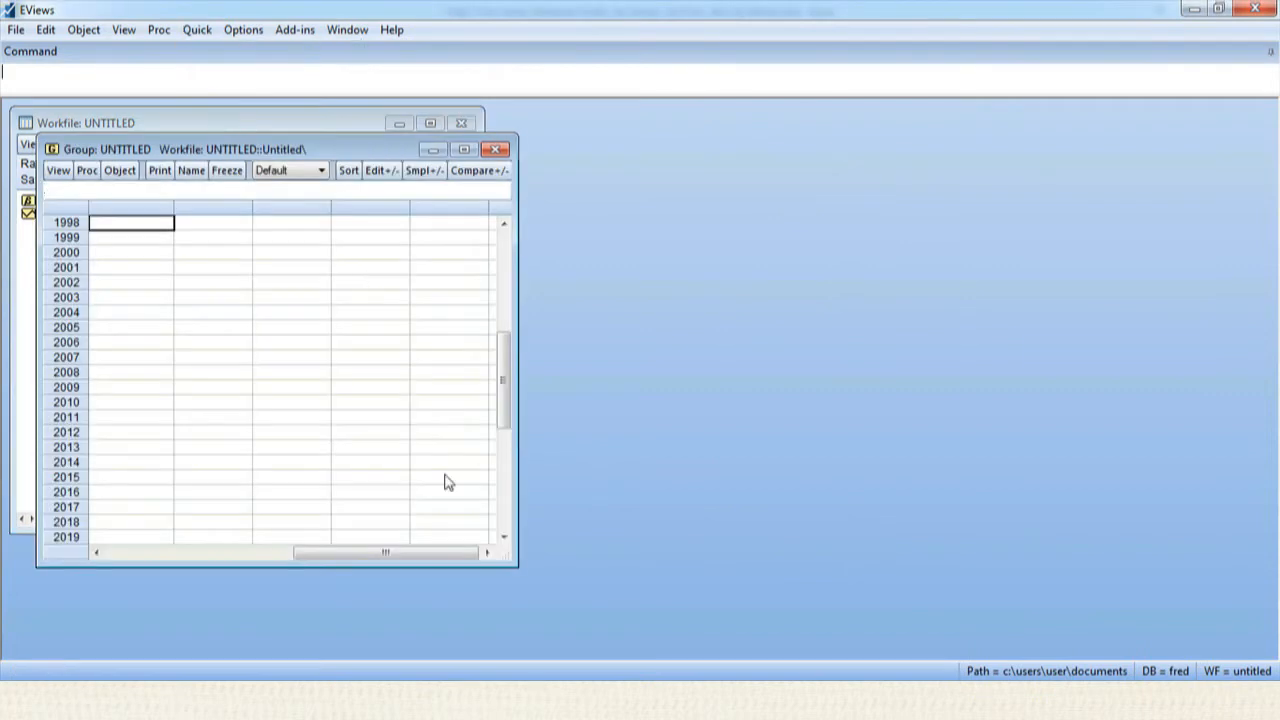
pyautogui.moveTo(384, 553); pyautogui.dragTo(200, 558)
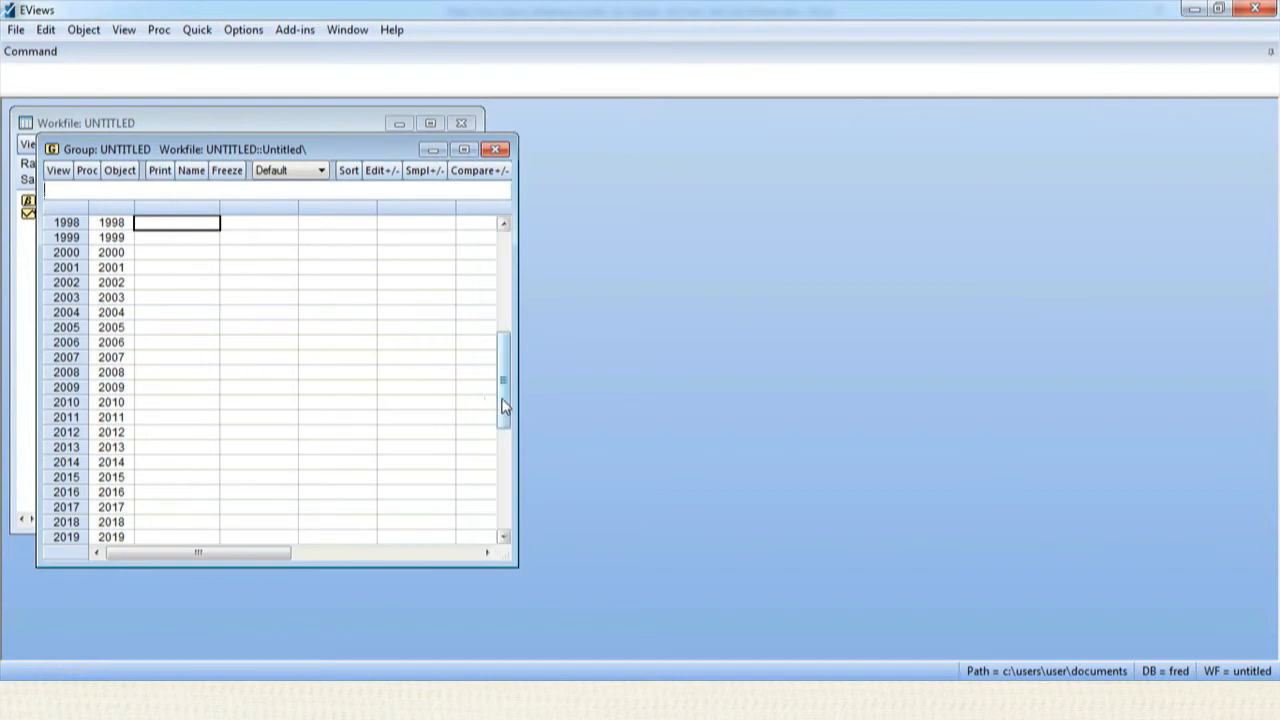
pyautogui.moveTo(503, 405); pyautogui.dragTo(503, 300)
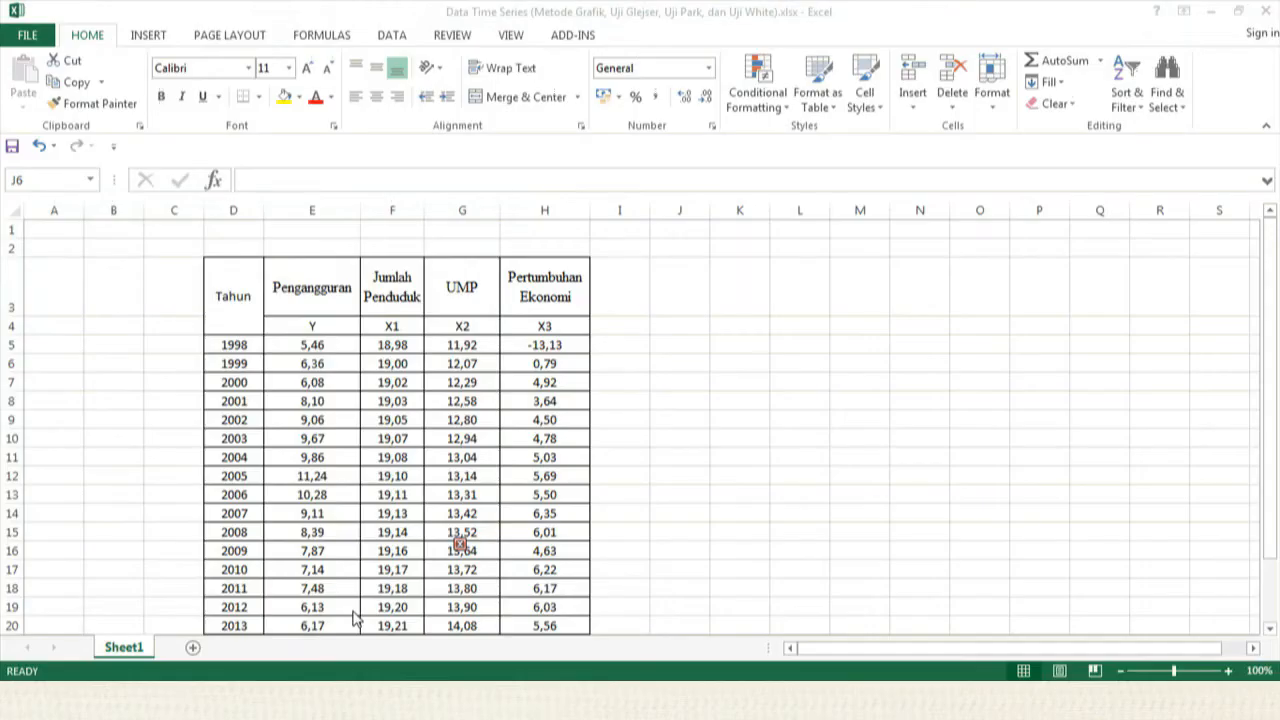
# Copy the Y, X1, X2 and X3 columns with their headers from the Excel table and paste them into the empty group.
pyautogui.click(357, 617)
pyautogui.moveTo(297, 325); pyautogui.dragTo(560, 650)
pyautogui.rightClick(564, 610)
pyautogui.click(606, 266)
pyautogui.scroll(2, 552, 500)
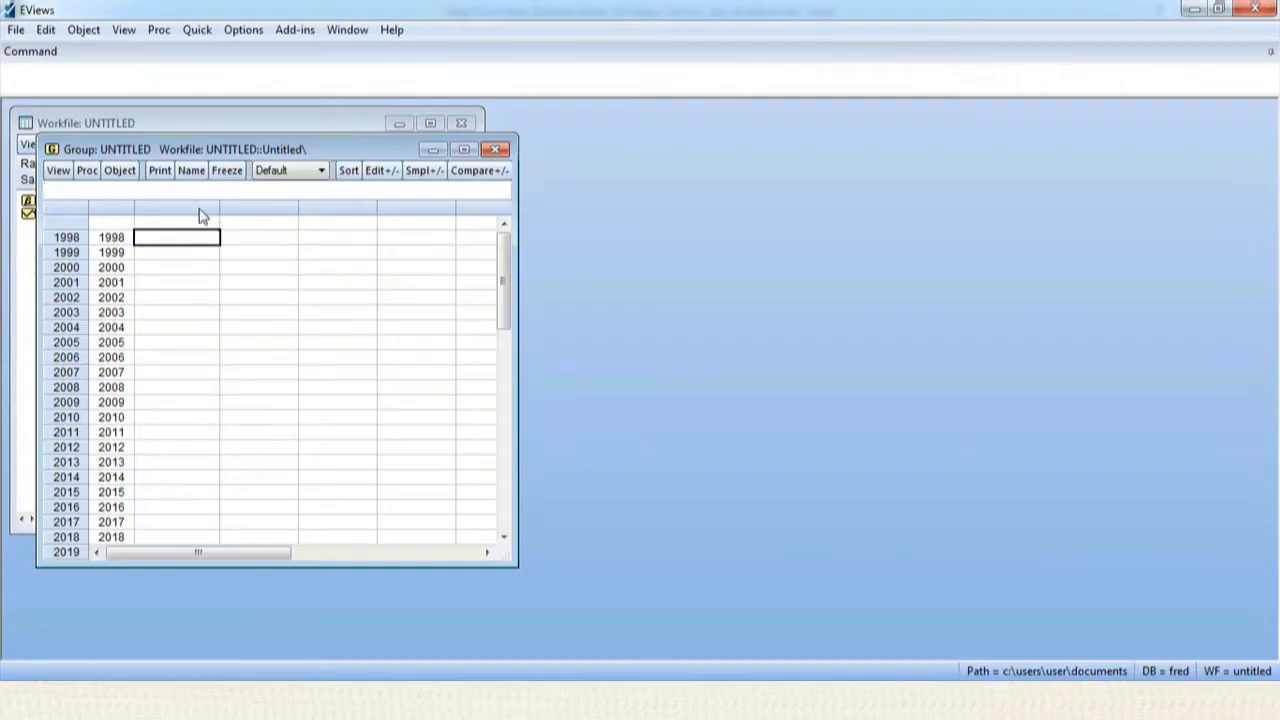
pyautogui.click(200, 216)
pyautogui.hotkey('ctrl', 'v')
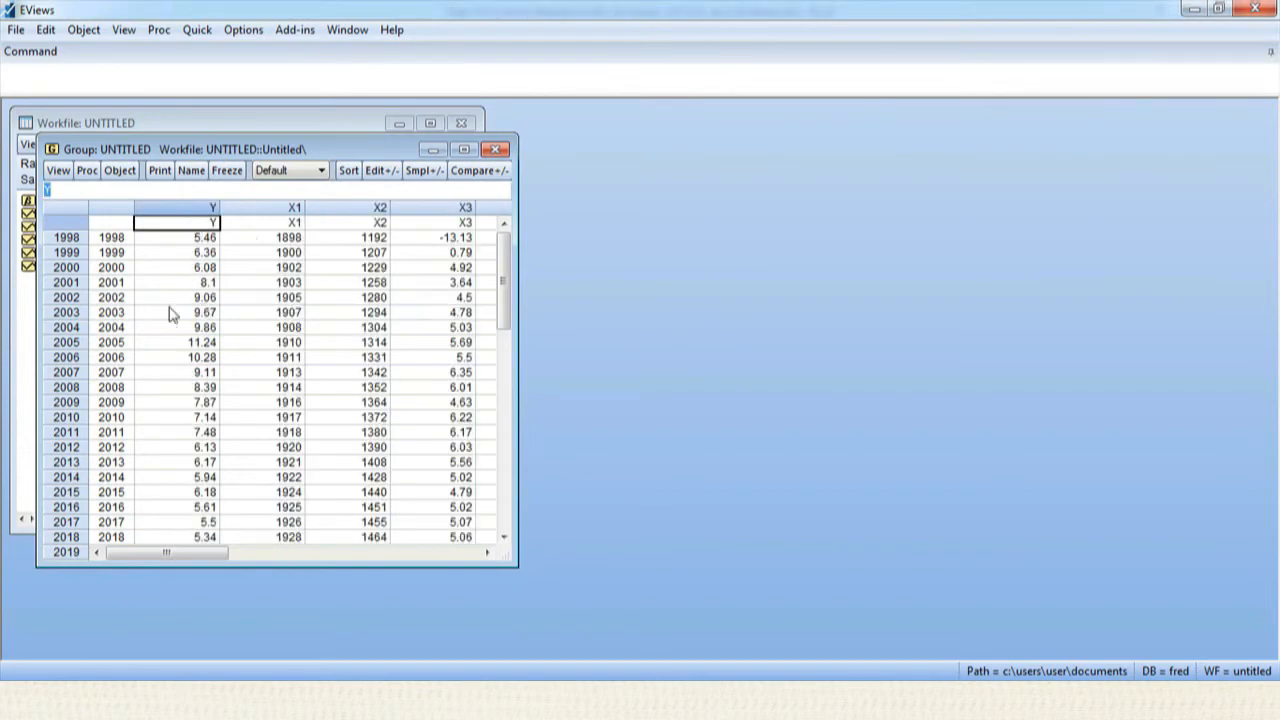
# Close the data group, deleting the untitled group object, and look at the resid series.
pyautogui.moveTo(346, 145); pyautogui.dragTo(796, 103)
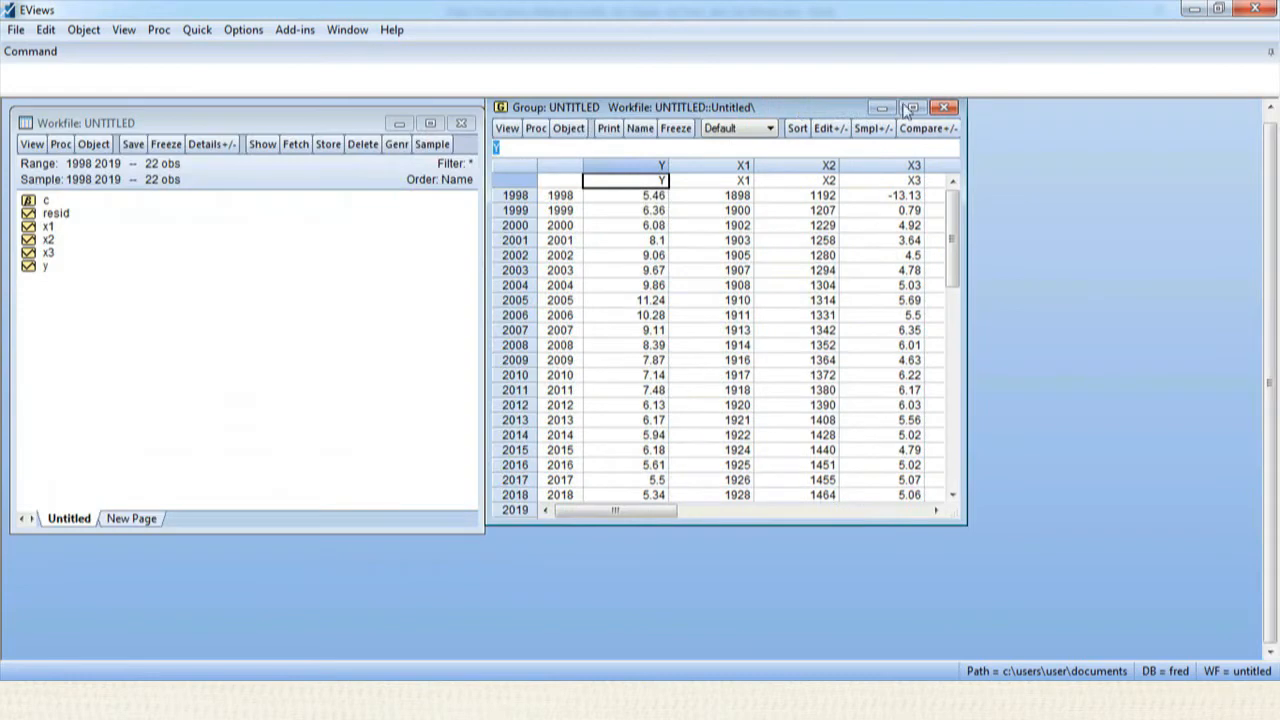
pyautogui.click(944, 107)
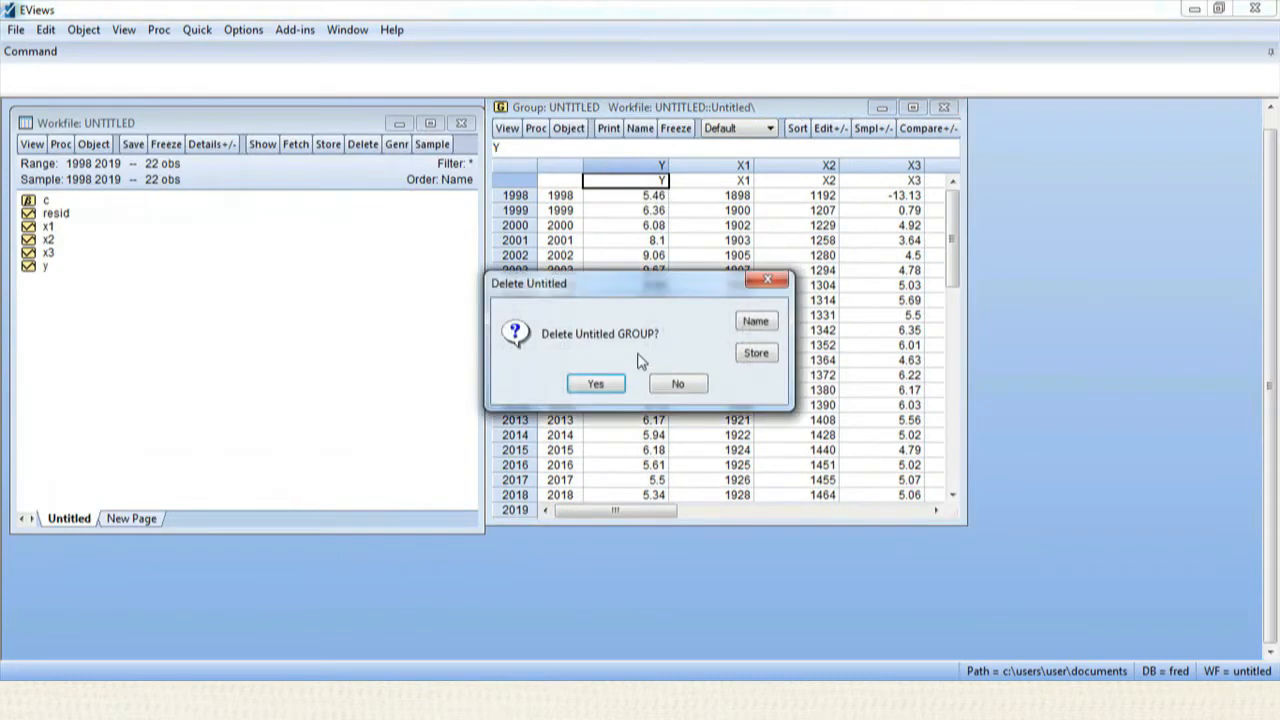
pyautogui.click(597, 385)
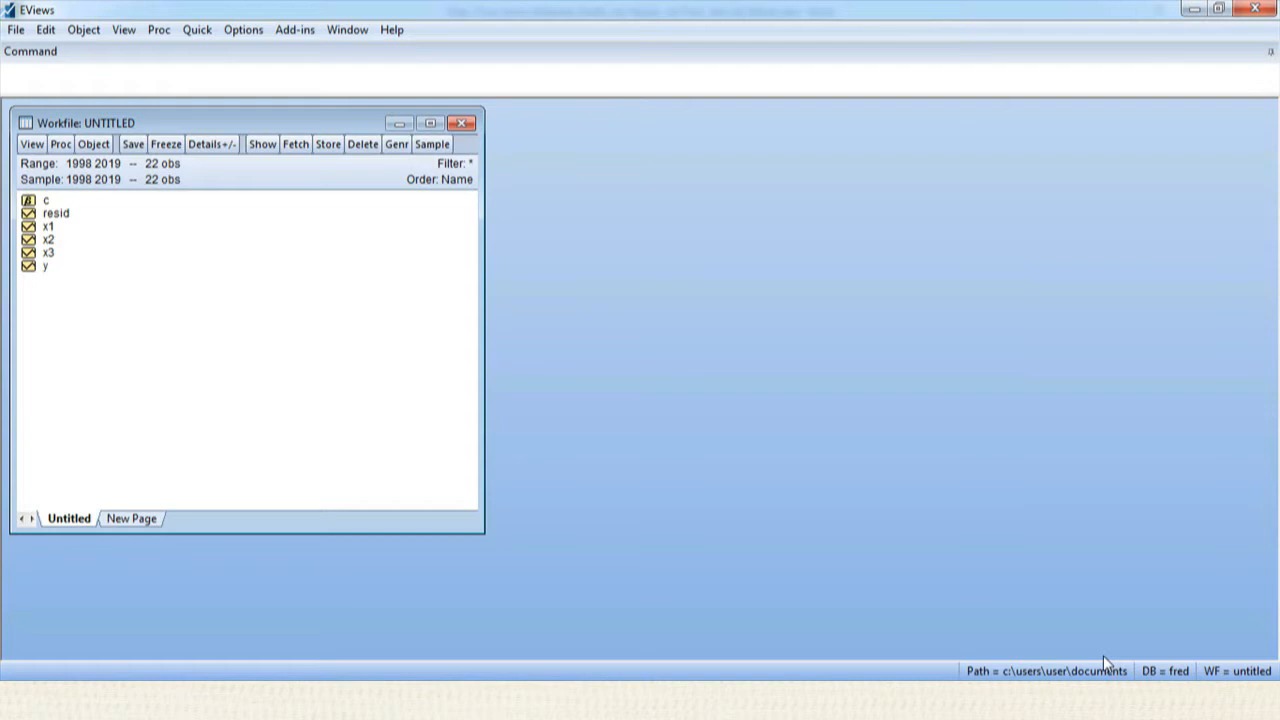
pyautogui.doubleClick(45, 215)
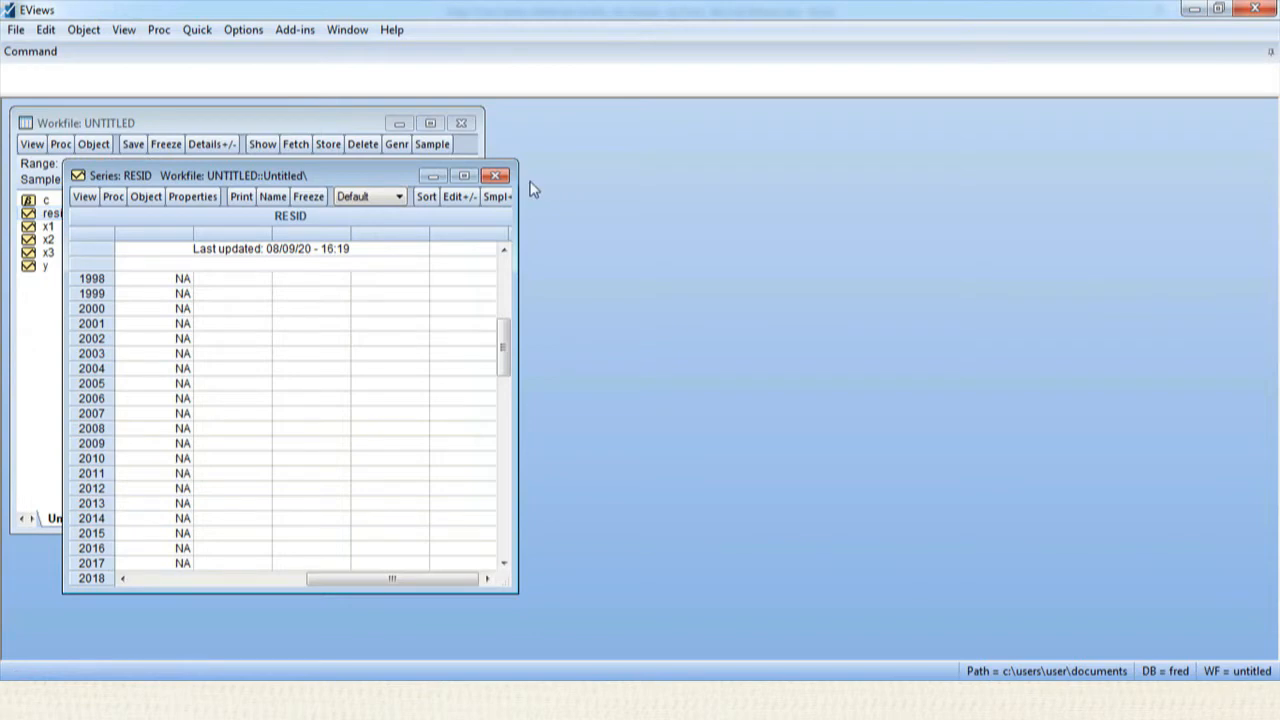
pyautogui.click(495, 176)
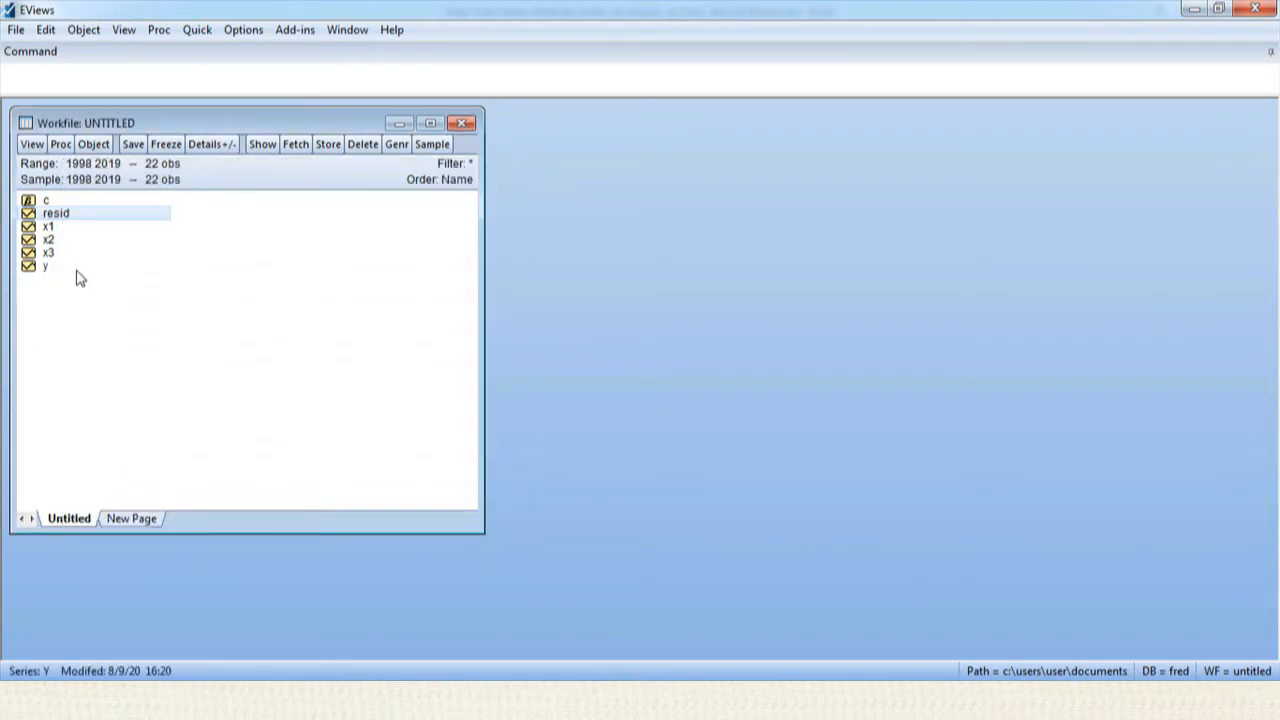
# Open the series y, x1, x2 and x3 together as an equation, with y as the dependent variable.
pyautogui.click(46, 268)
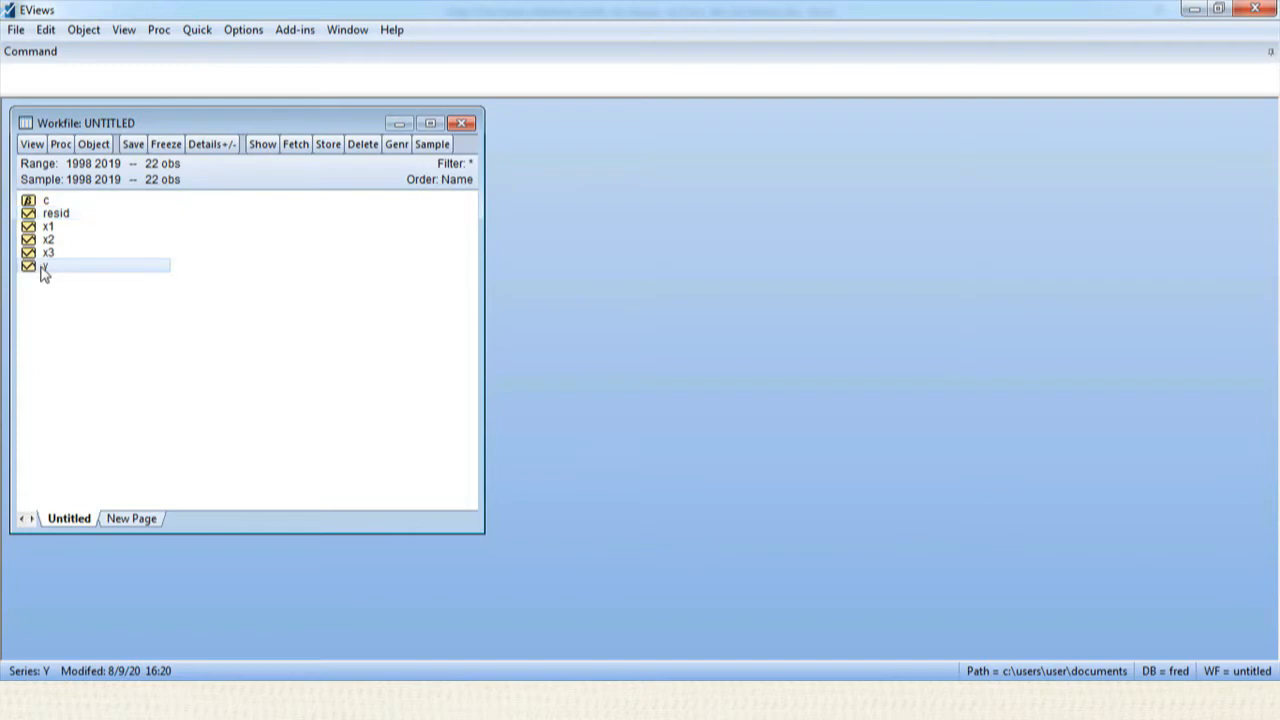
pyautogui.keyDown('ctrl'); pyautogui.click(50, 228); pyautogui.keyUp('ctrl')
pyautogui.keyDown('ctrl'); pyautogui.click(50, 240); pyautogui.keyUp('ctrl')
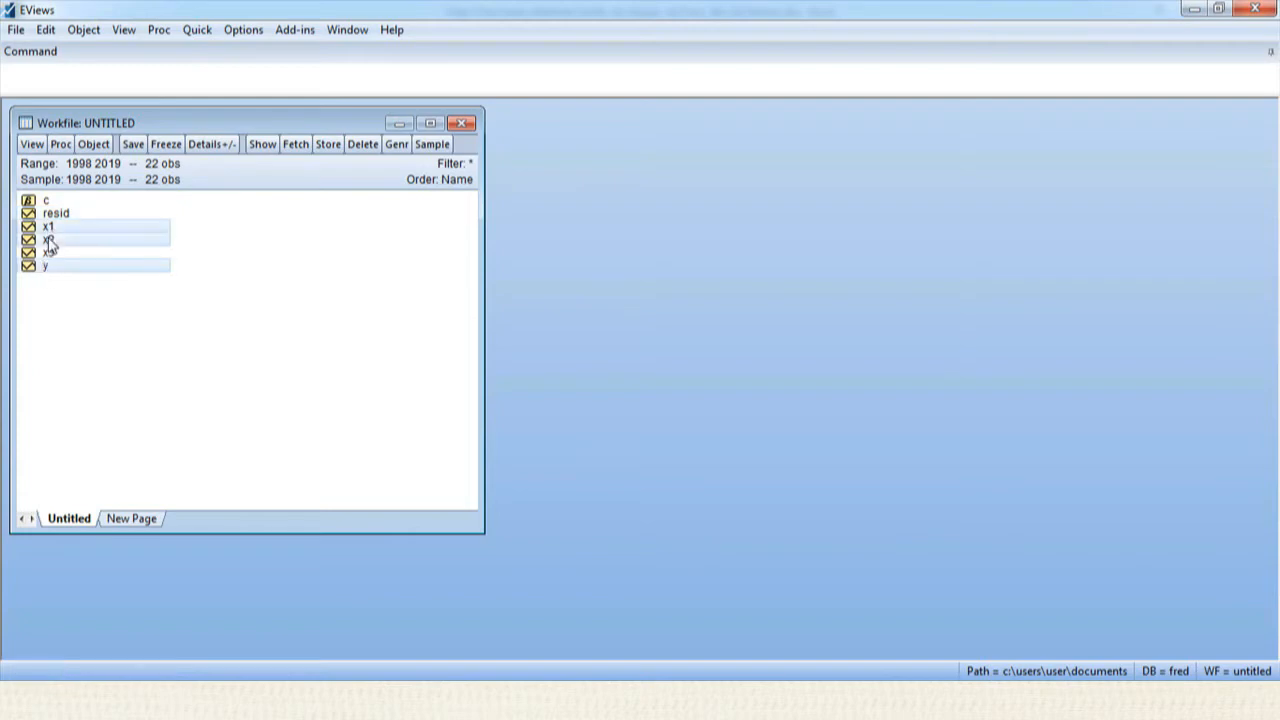
pyautogui.keyDown('ctrl'); pyautogui.click(48, 255); pyautogui.keyUp('ctrl')
pyautogui.rightClick(108, 258)
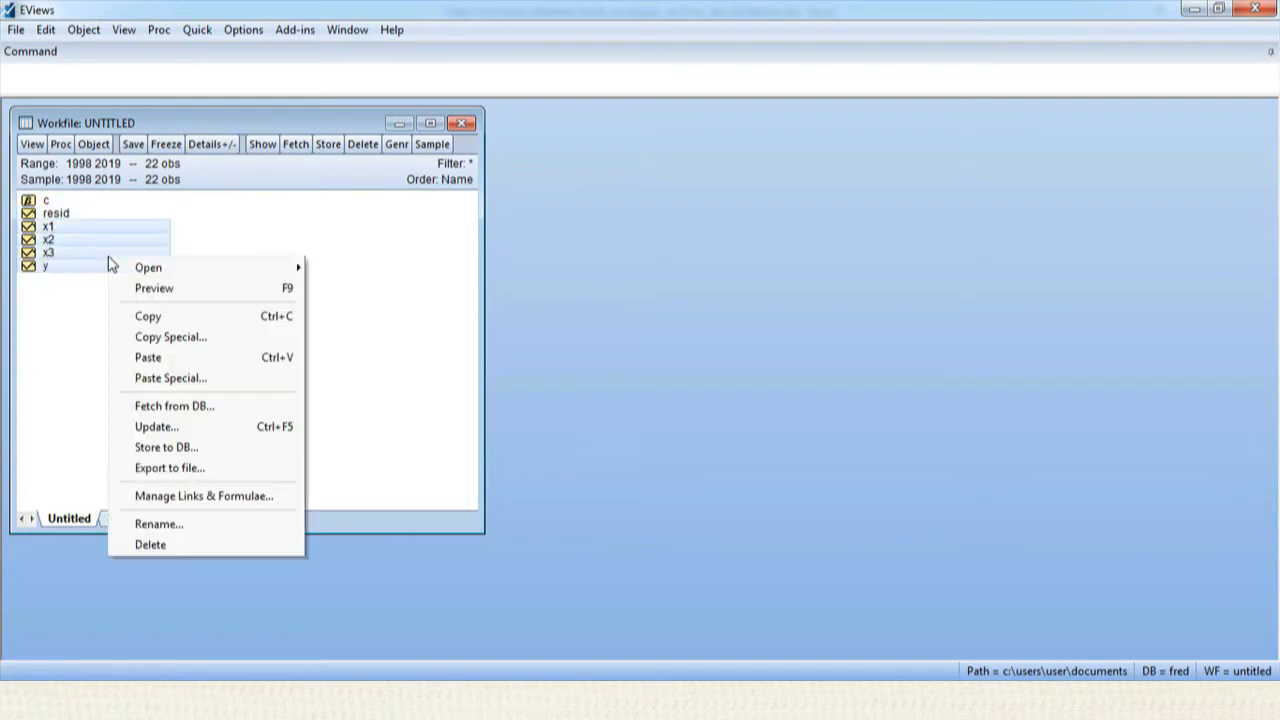
pyautogui.moveTo(160, 271)
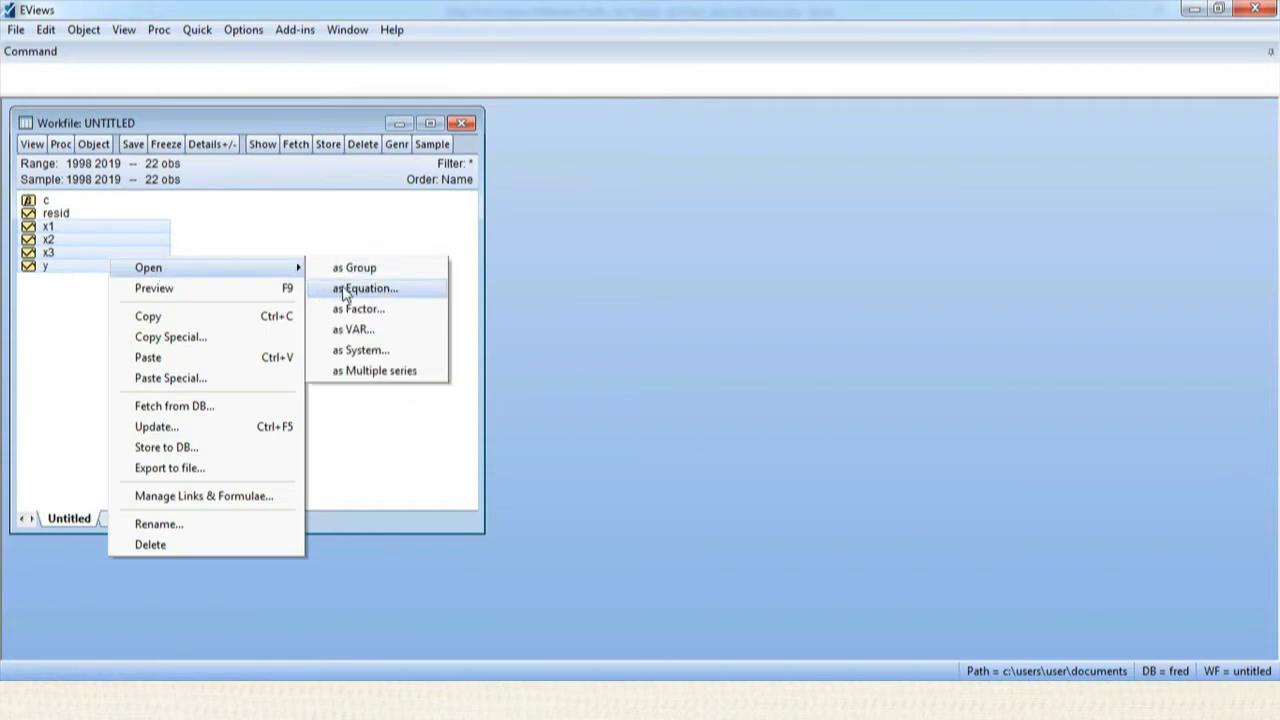
pyautogui.click(352, 290)
# Specify the equation as y c x1 x2 x3 and estimate it by least squares over the sample 1998 2019.
pyautogui.click(535, 299)
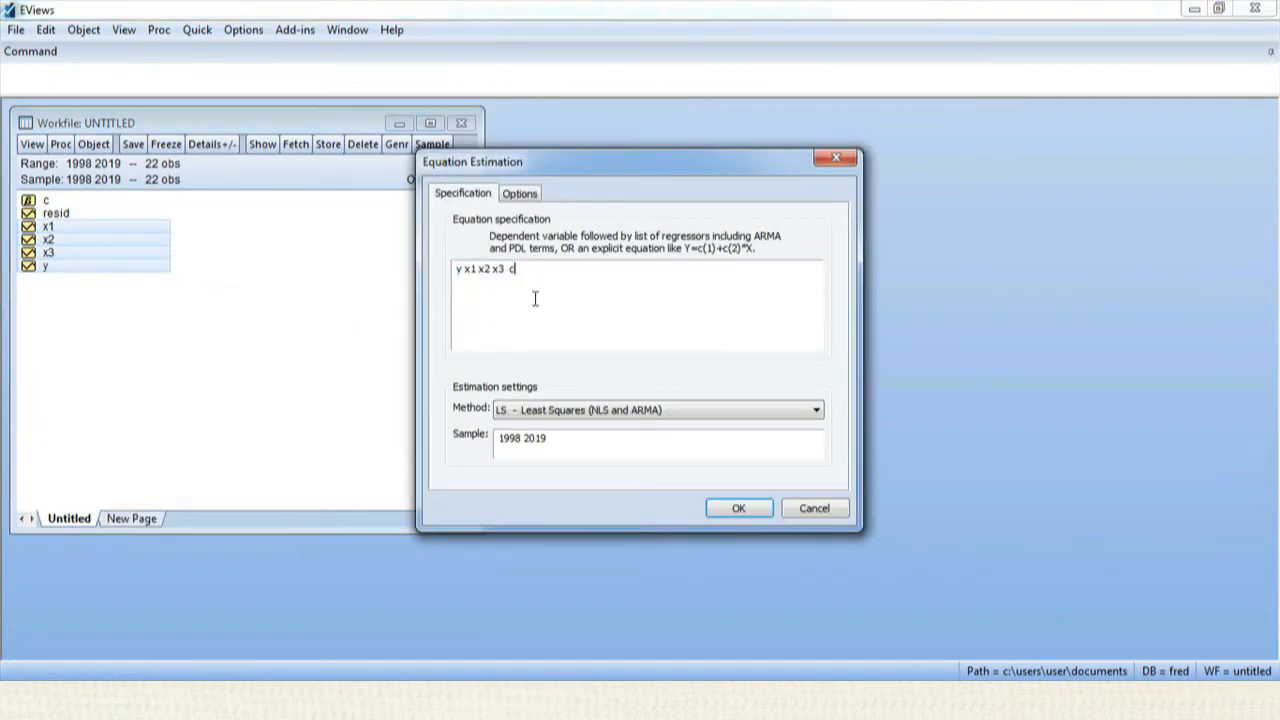
pyautogui.click(466, 270)
pyautogui.write('c')
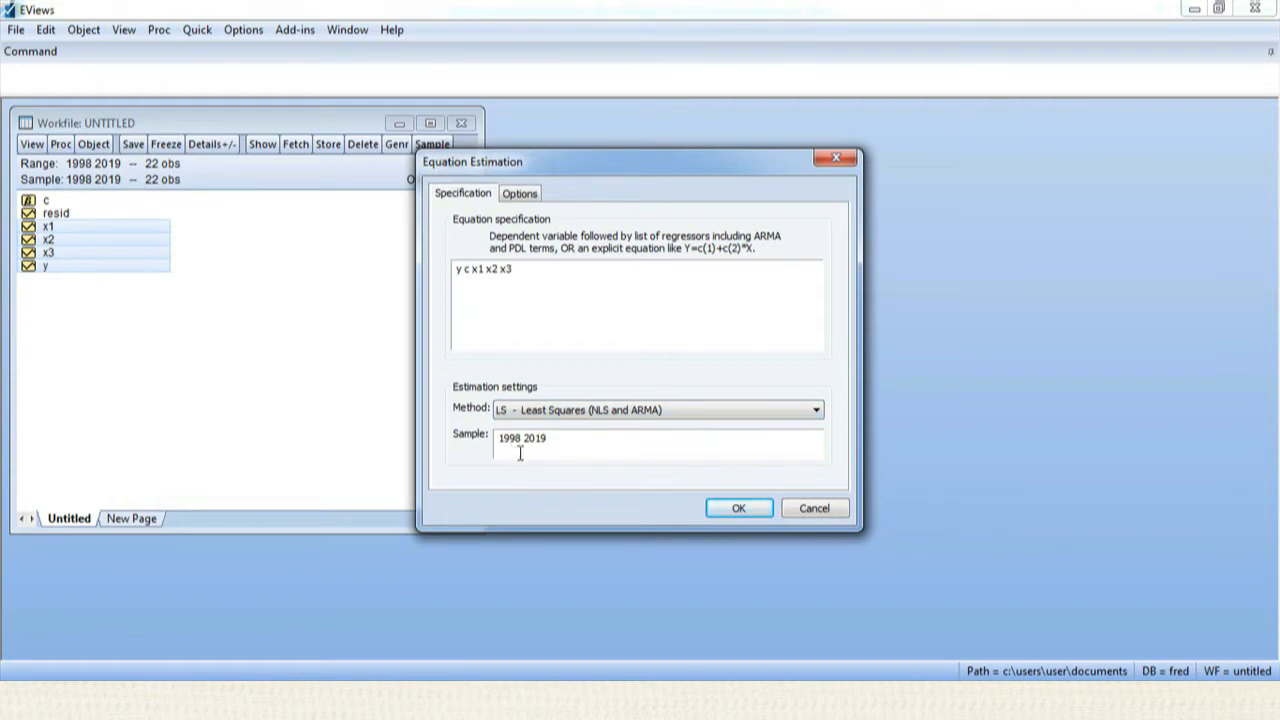
pyautogui.click(737, 510)
pyautogui.moveTo(380, 212); pyautogui.dragTo(887, 165)
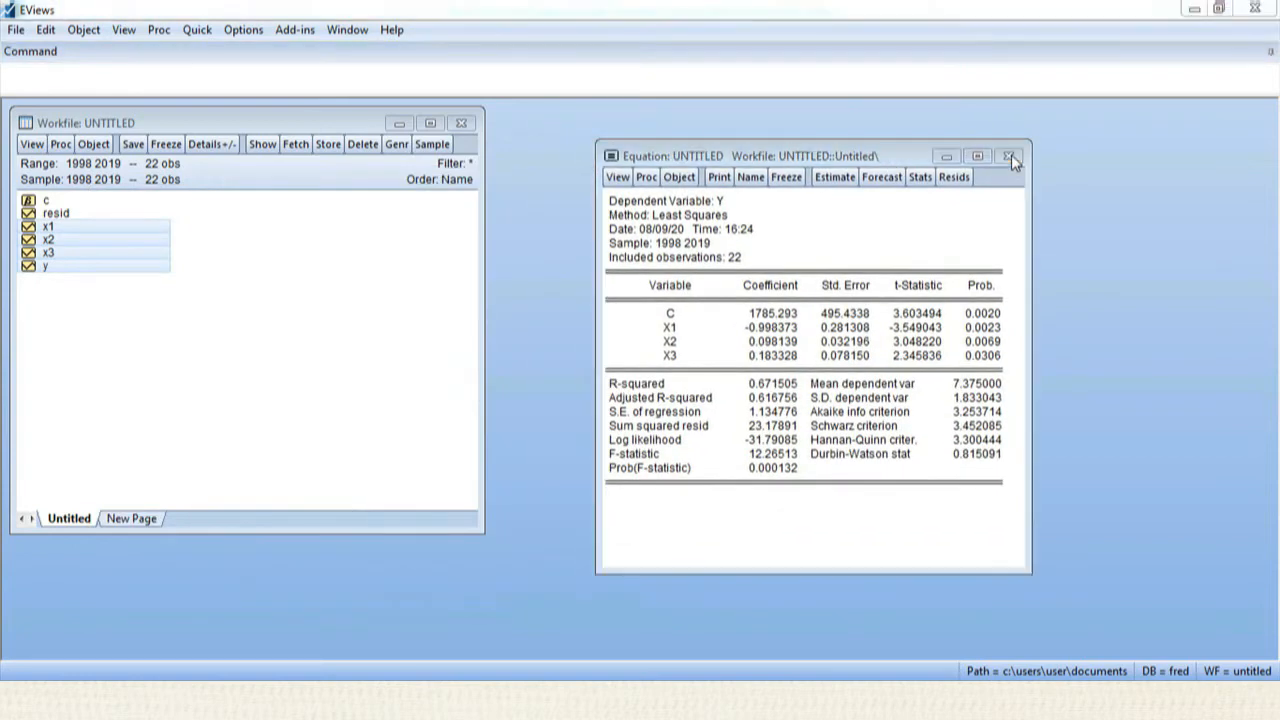
# Close and delete the untitled equation, and inspect the residuals stored in the resid series.
pyautogui.click(1010, 157)
pyautogui.click(592, 380)
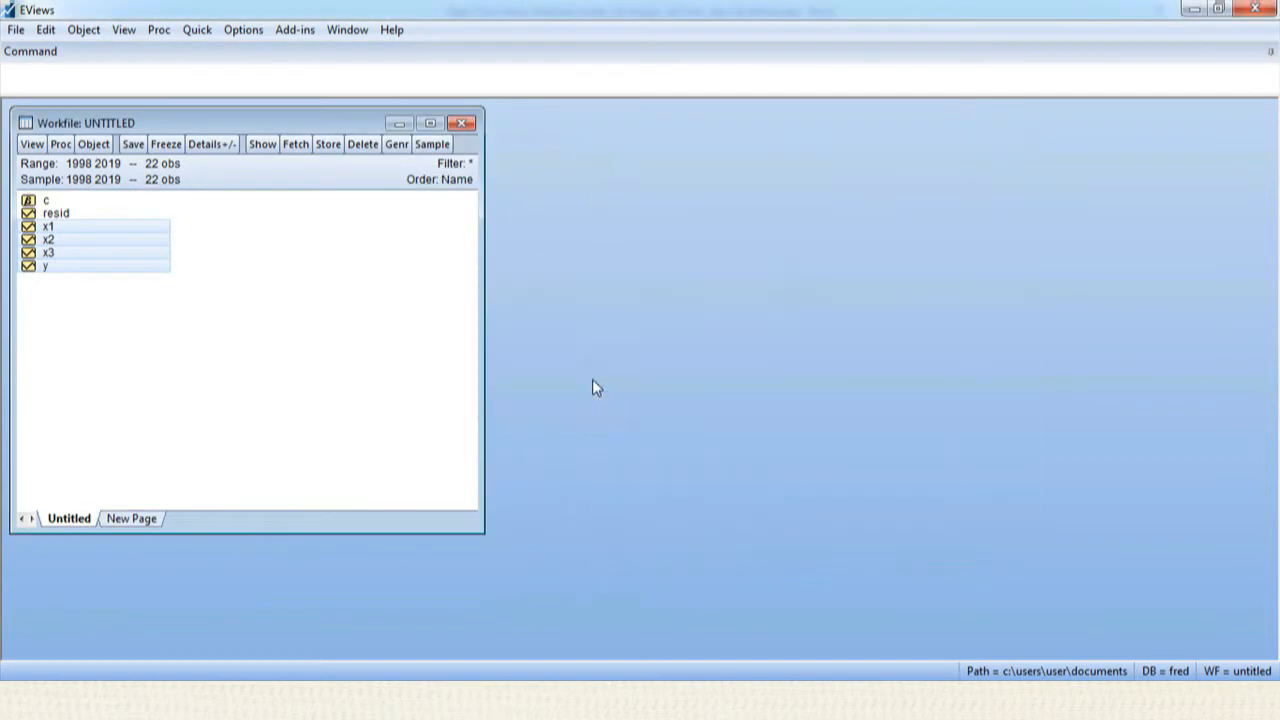
pyautogui.doubleClick(57, 222)
pyautogui.moveTo(180, 227); pyautogui.dragTo(613, 147)
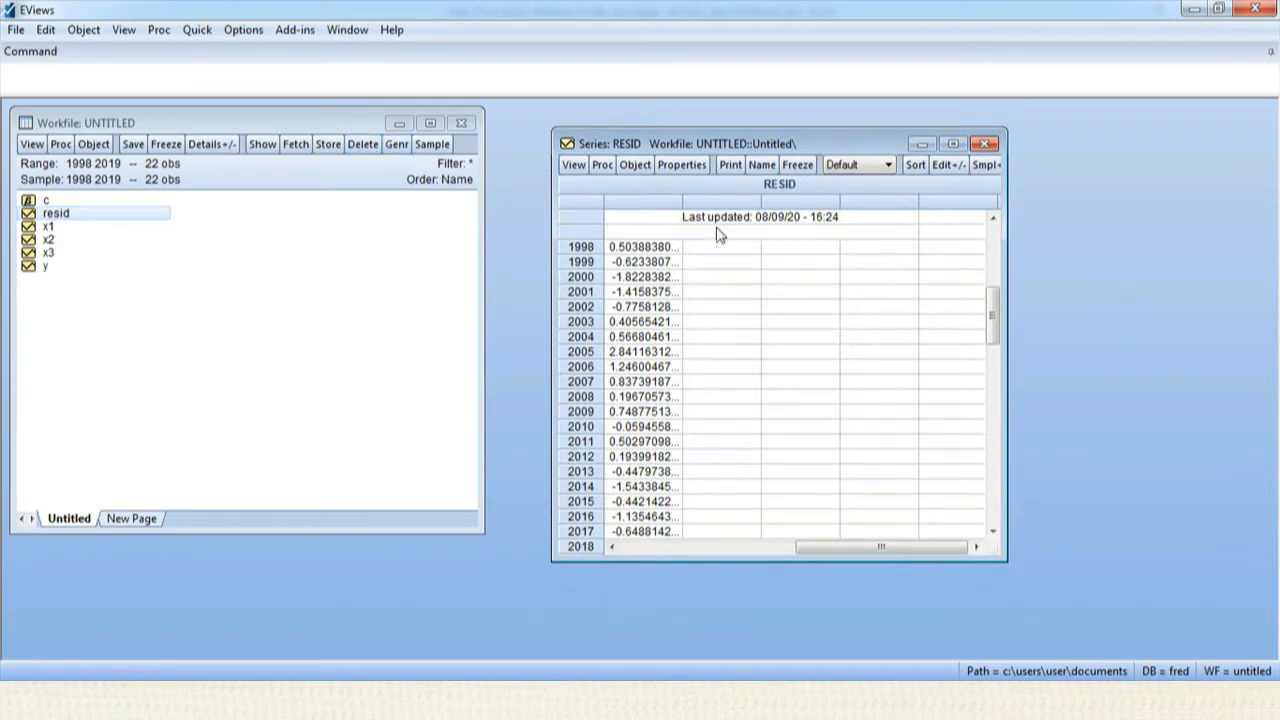
pyautogui.click(984, 146)
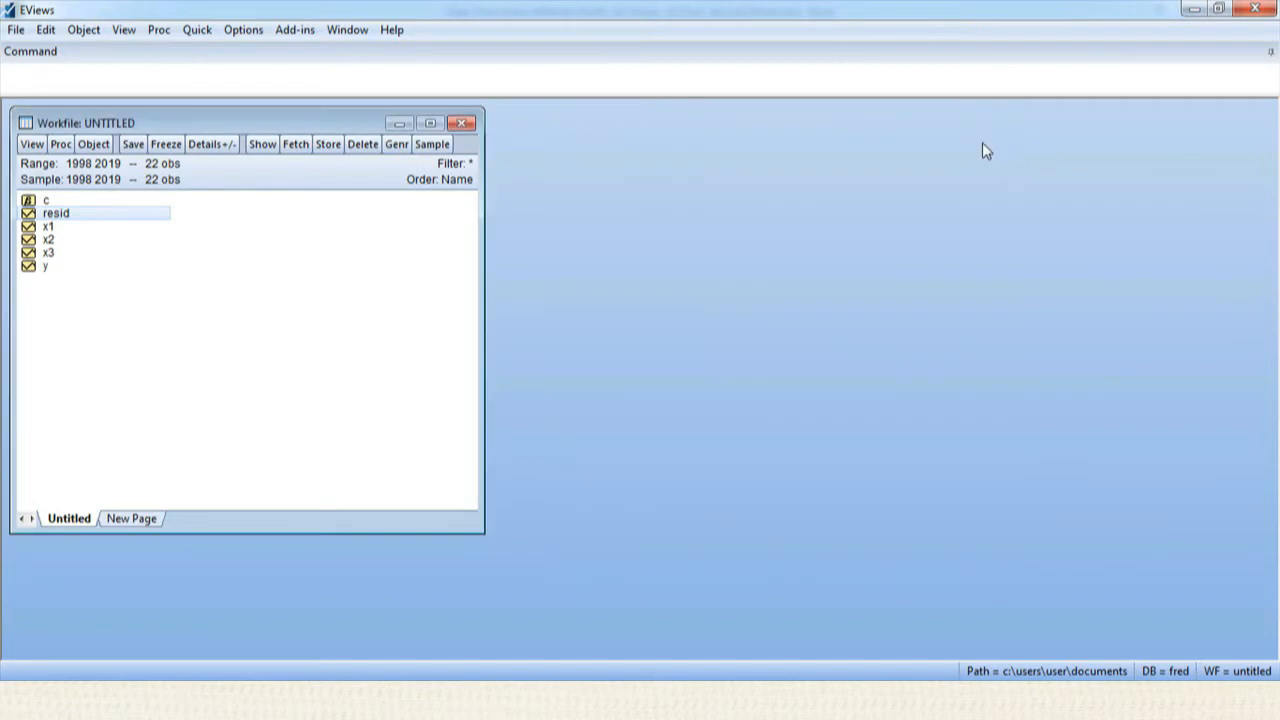
# Generate the squared residual series with the equation res2=resid^2 and check its values.
pyautogui.click(397, 147)
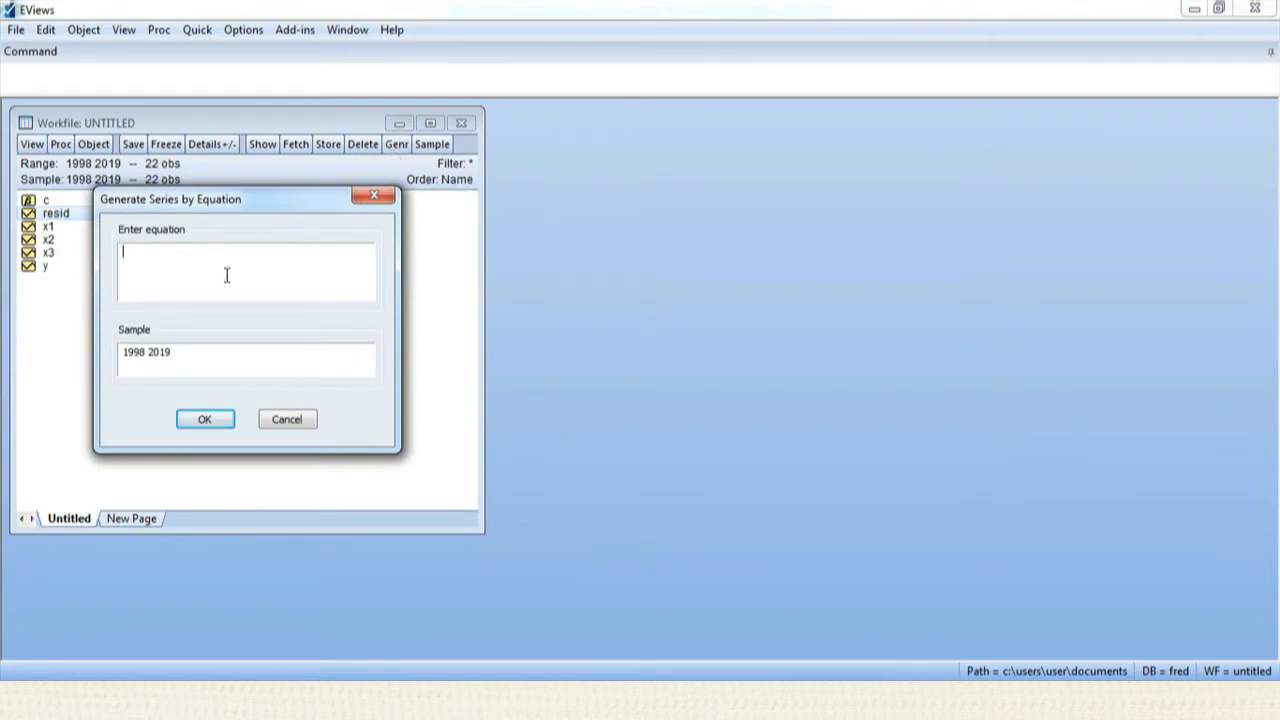
pyautogui.write('res2=resid^2')
pyautogui.click(210, 420)
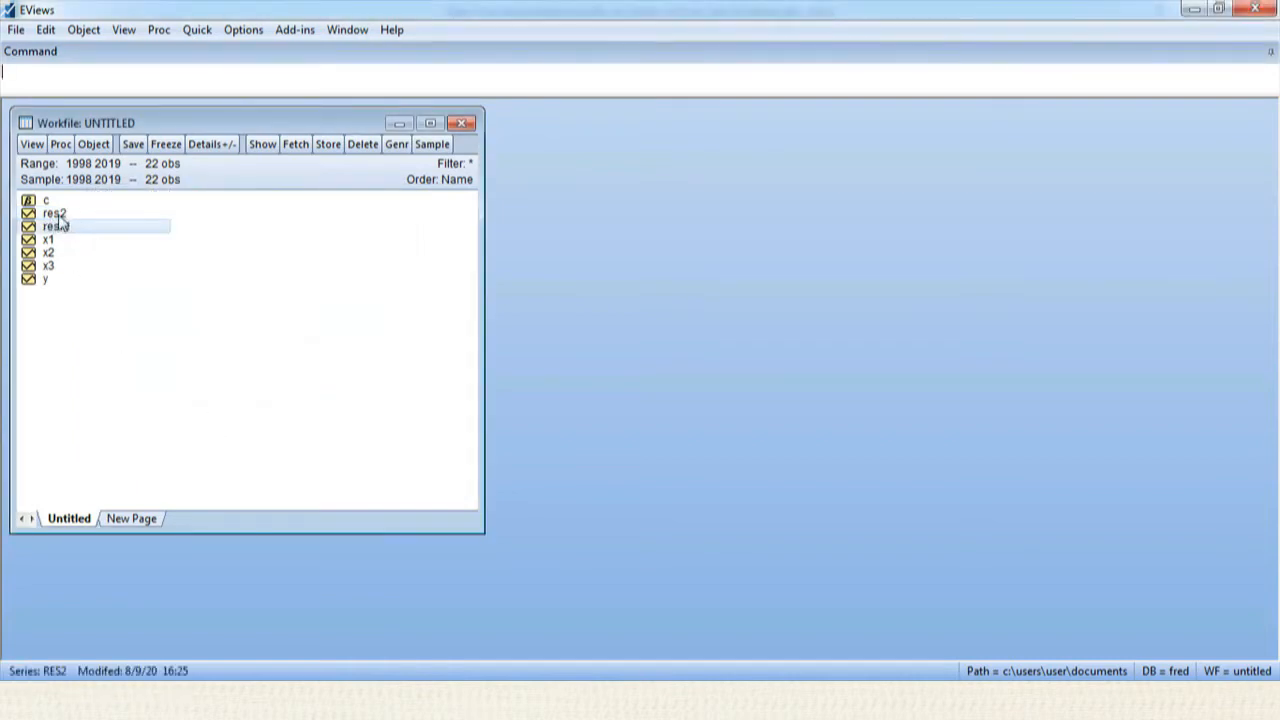
pyautogui.doubleClick(56, 214)
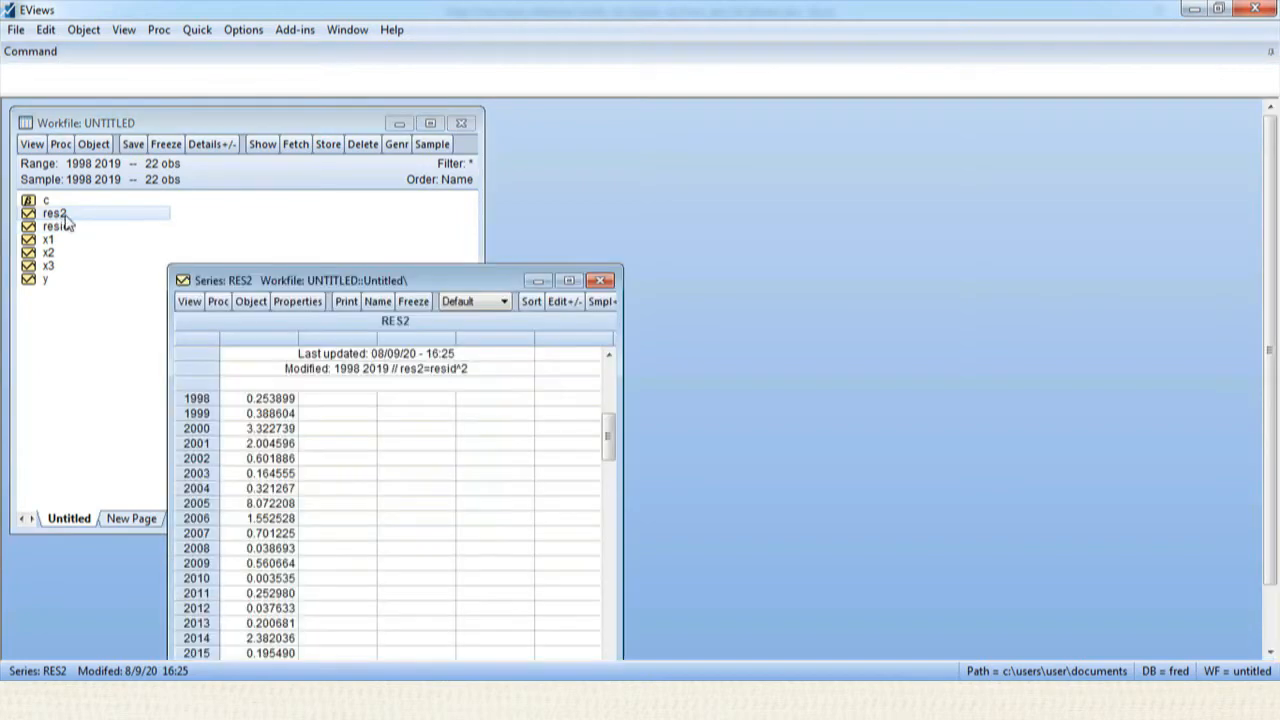
pyautogui.click(600, 280)
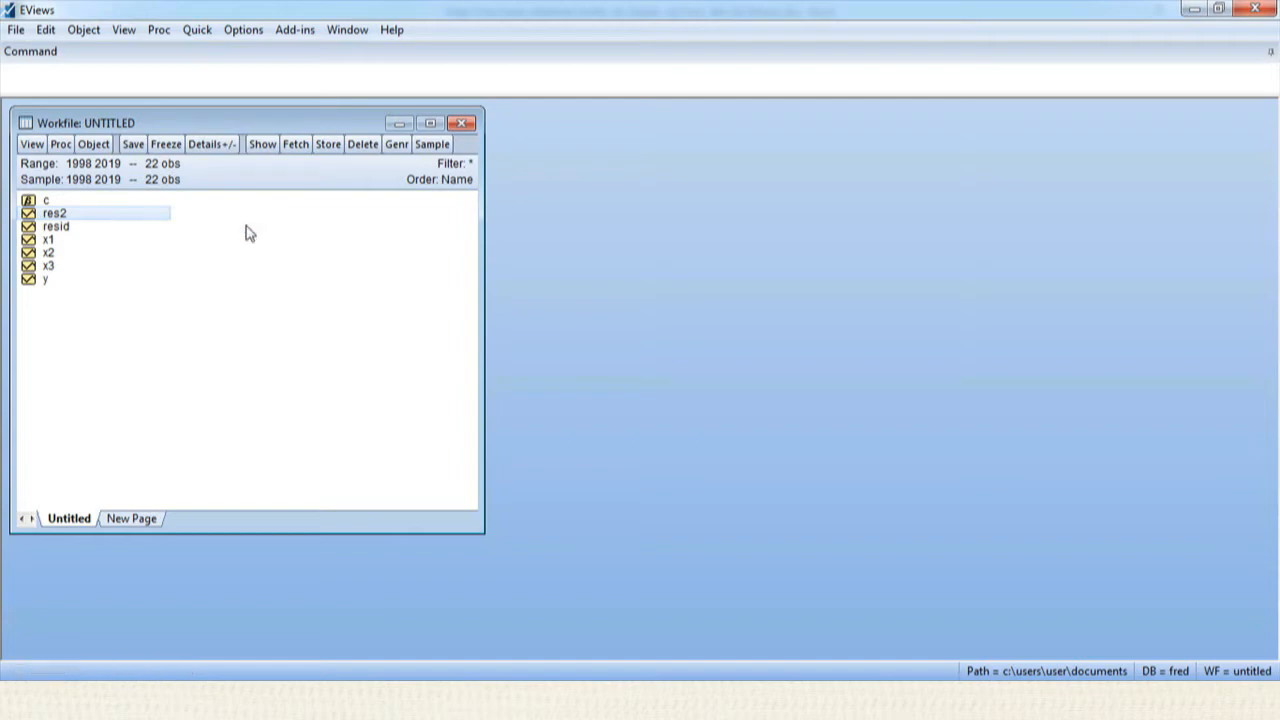
# Plot res2 against x1 as a scatter graph to examine the pattern, and delete the untitled graph.
pyautogui.click(205, 38)
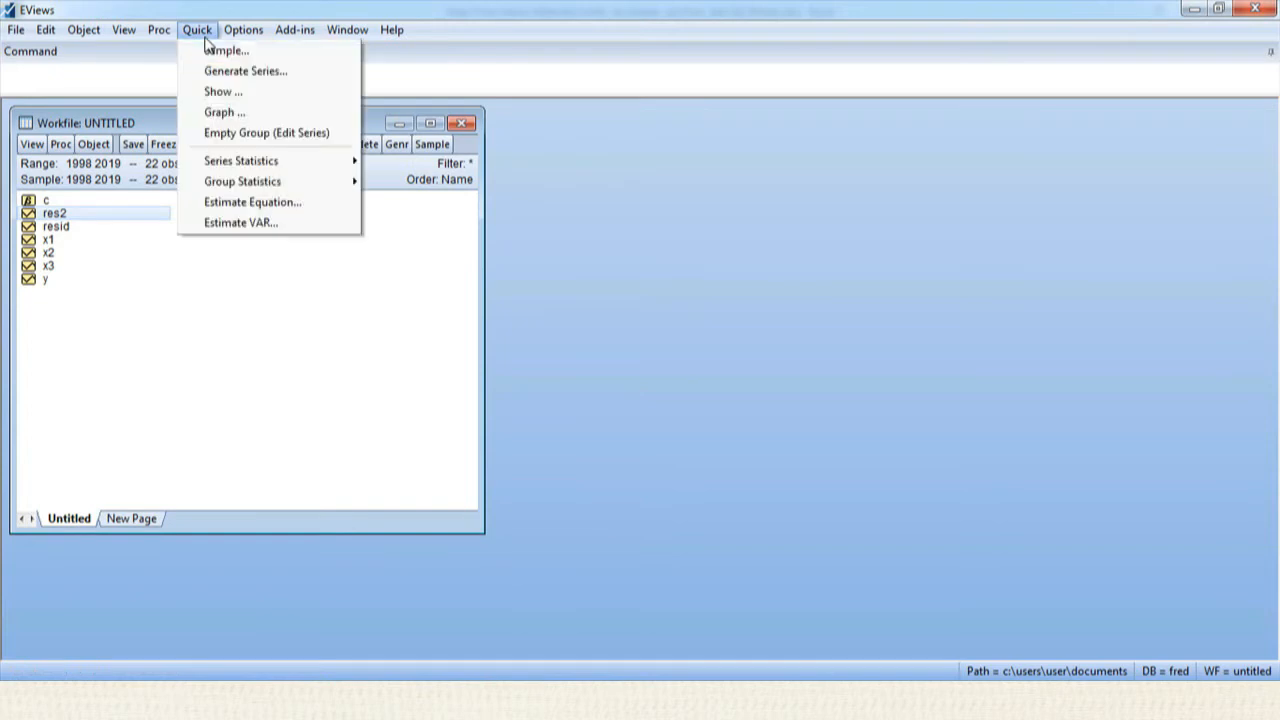
pyautogui.click(230, 115)
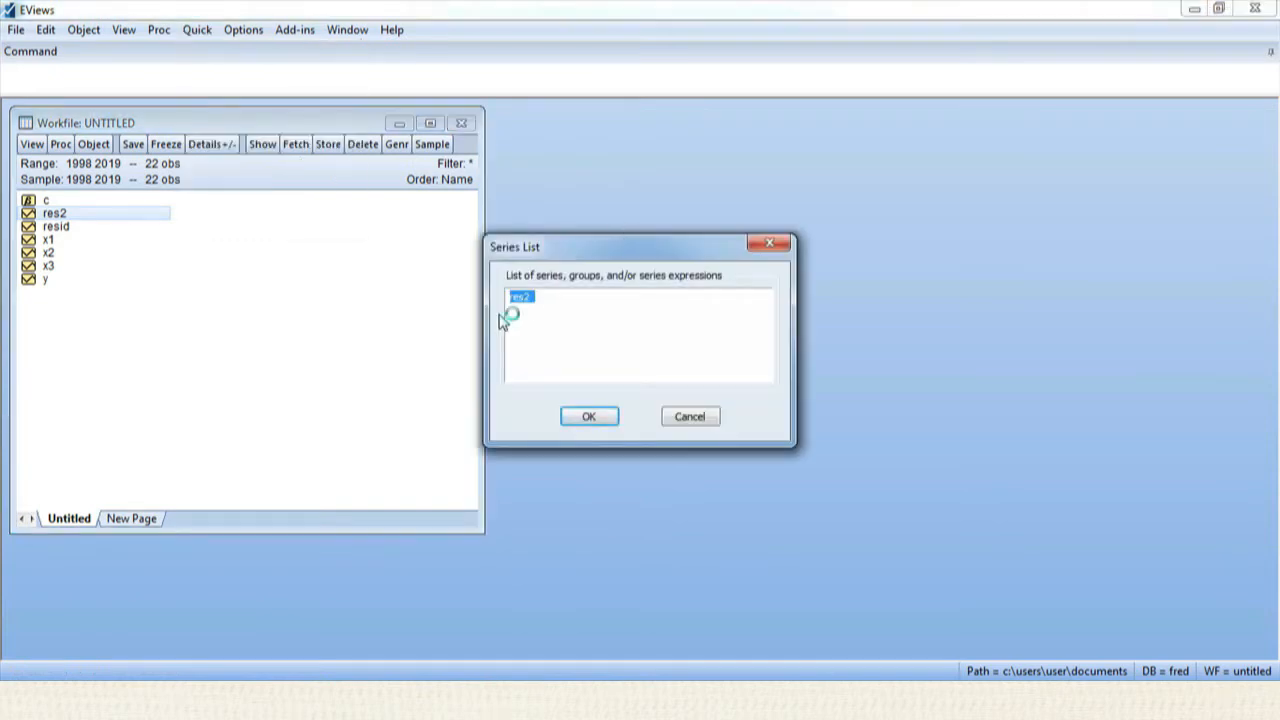
pyautogui.click(538, 302)
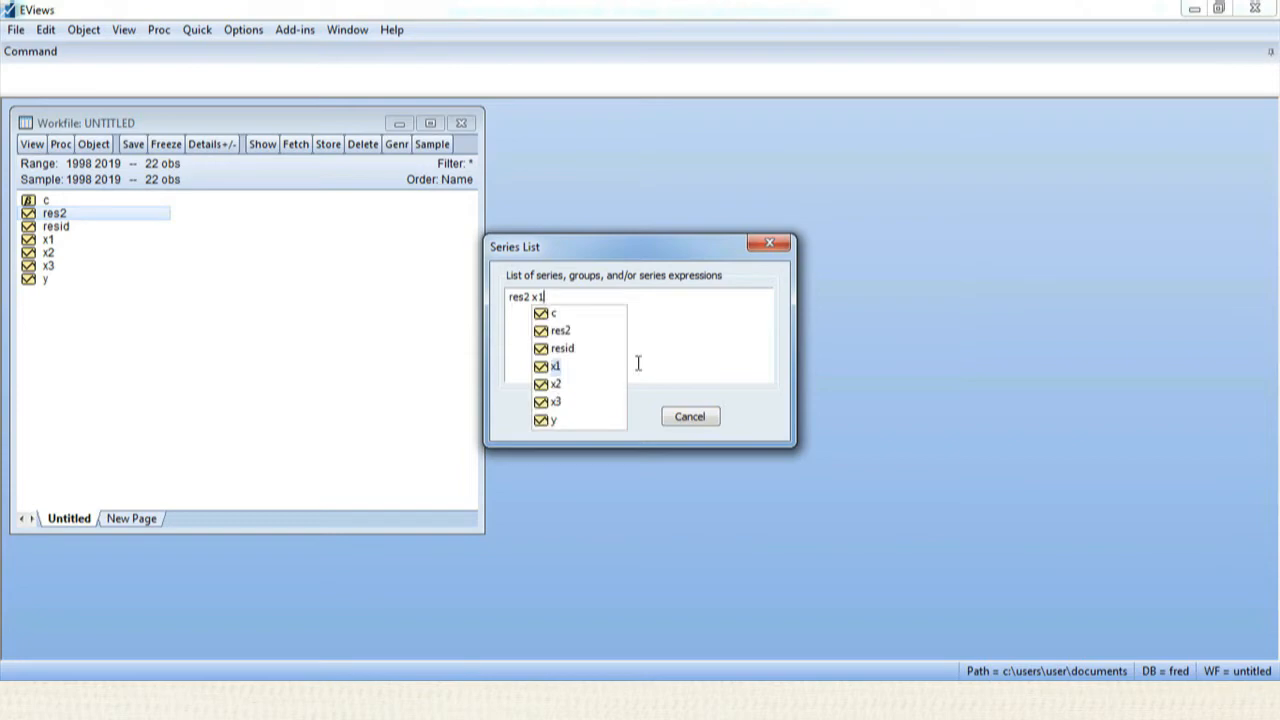
pyautogui.click(601, 416)
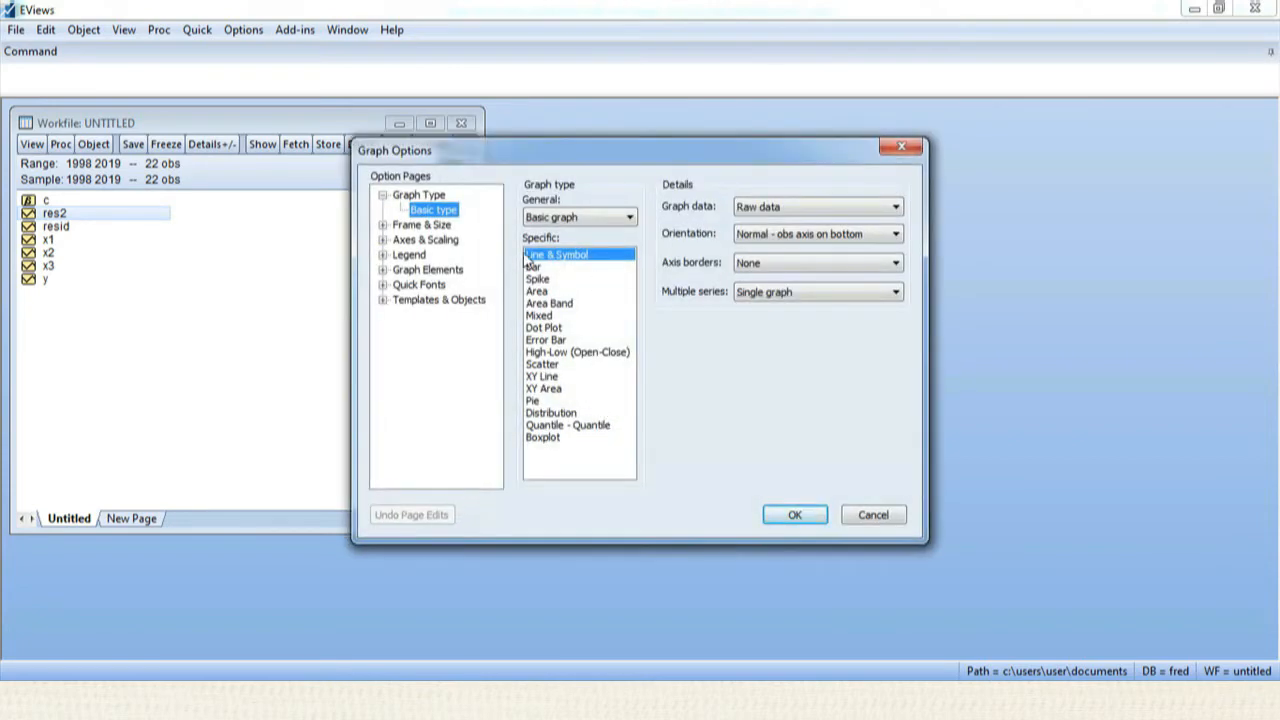
pyautogui.click(540, 366)
pyautogui.click(792, 515)
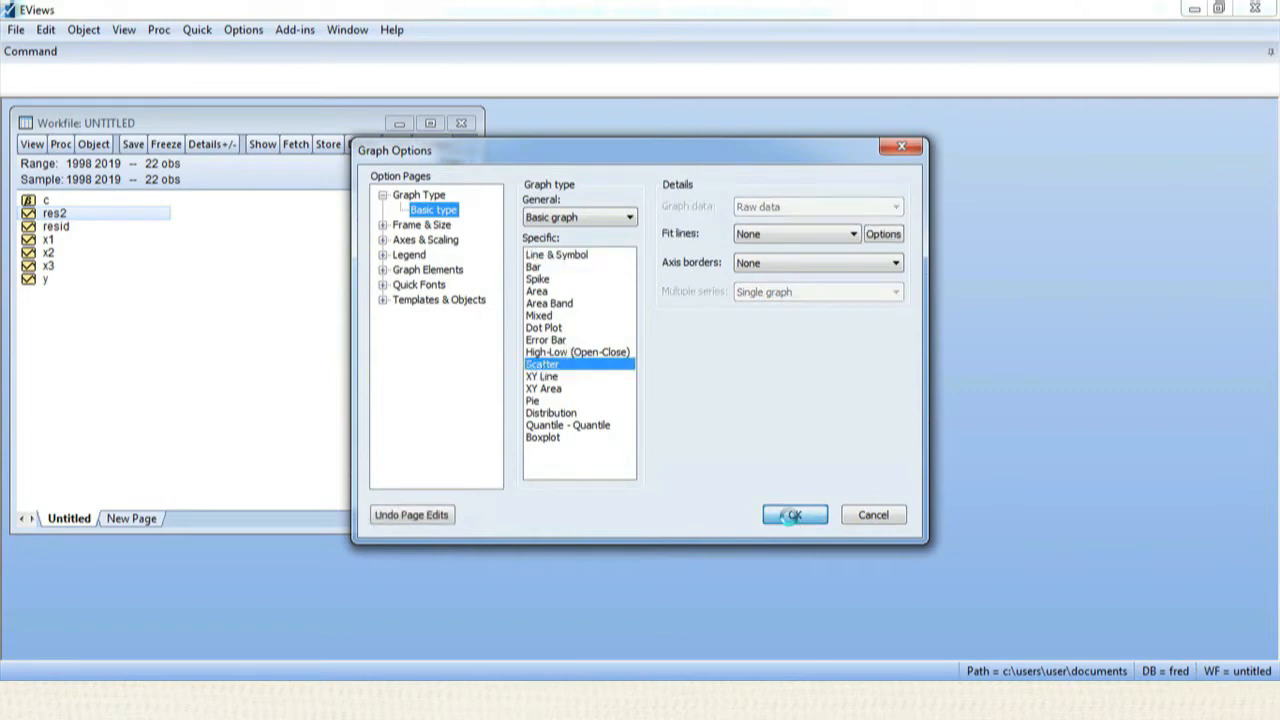
pyautogui.moveTo(453, 303); pyautogui.dragTo(853, 141)
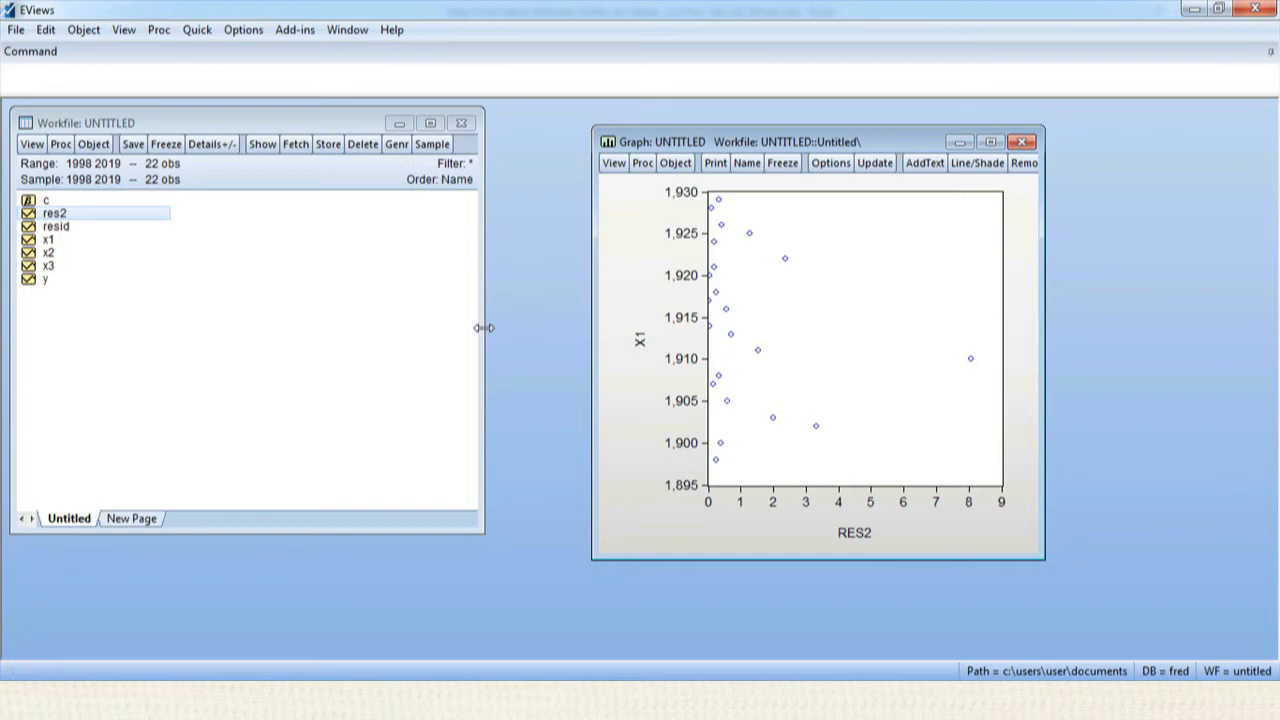
pyautogui.click(1026, 144)
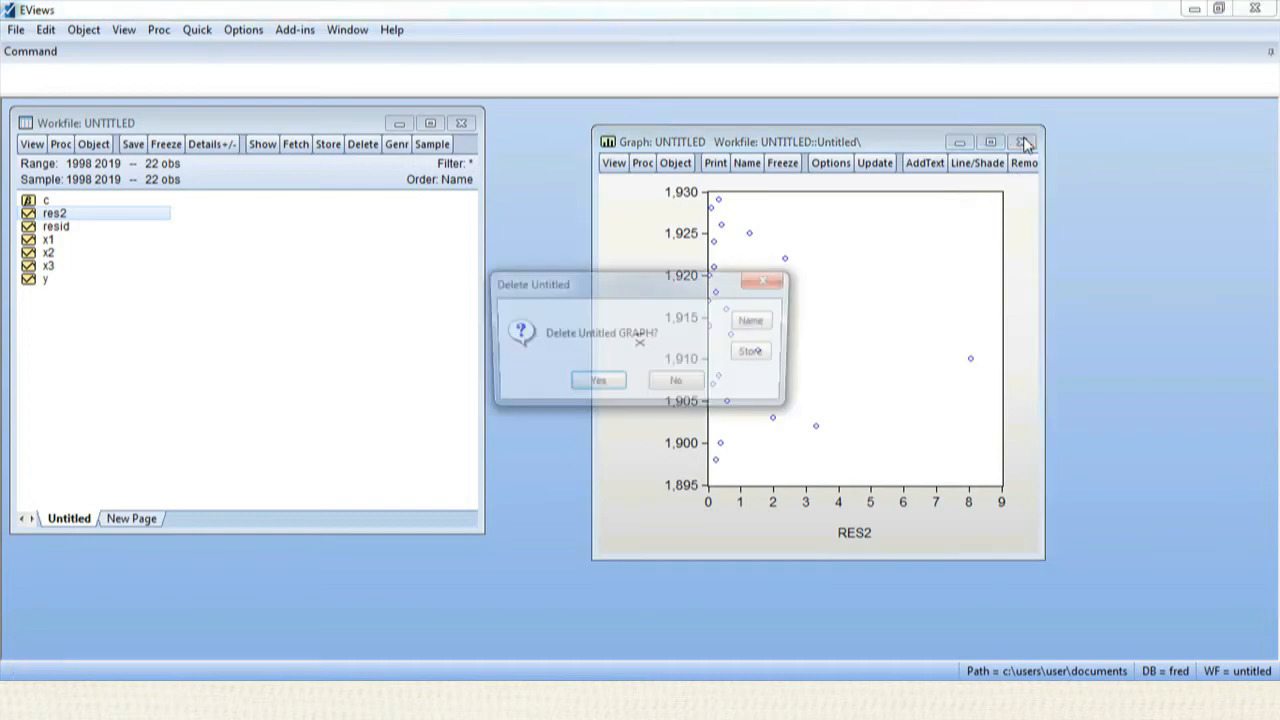
pyautogui.click(607, 386)
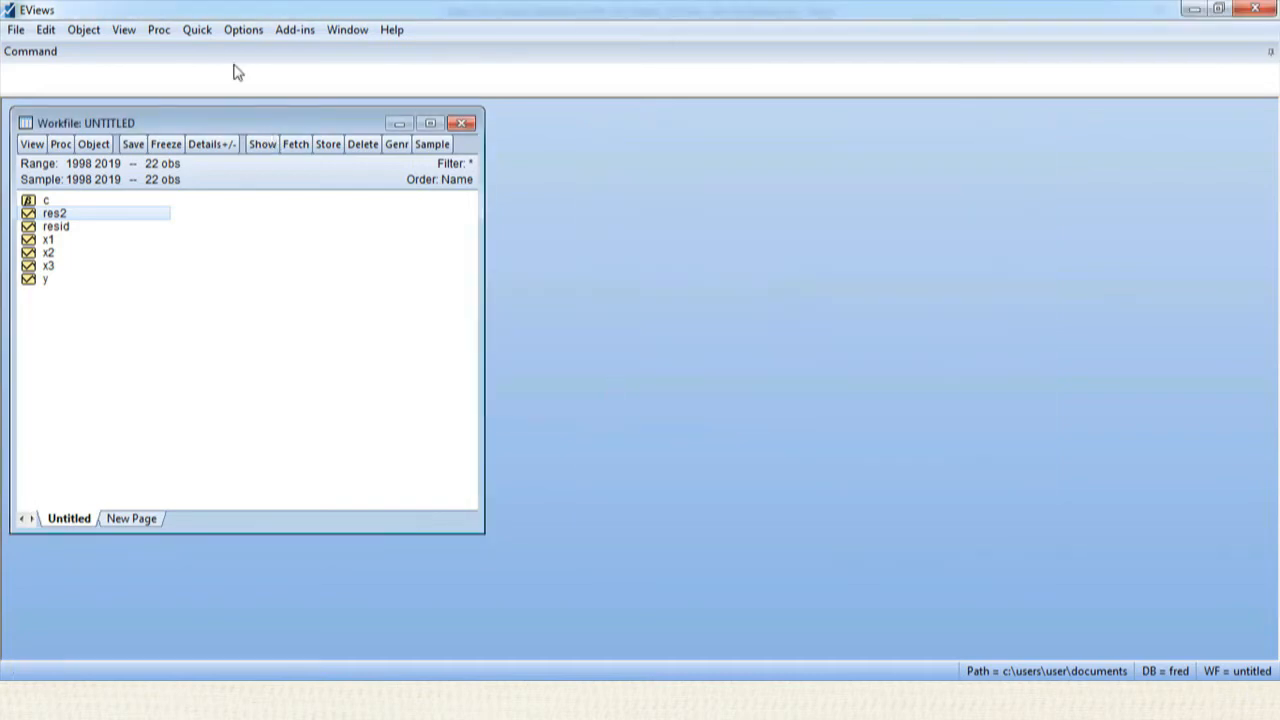
# Plot res2 against x2 as a scatter graph to examine the pattern, and delete the untitled graph.
pyautogui.click(197, 30)
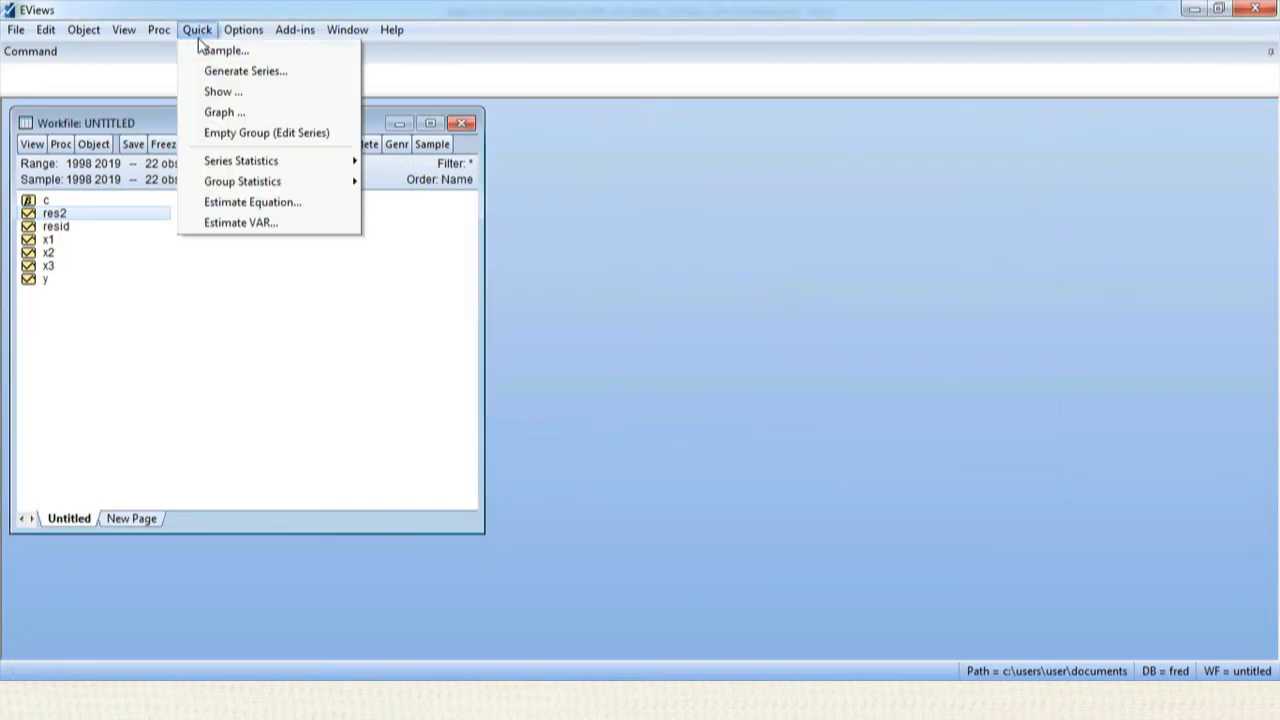
pyautogui.click(243, 115)
pyautogui.click(576, 314)
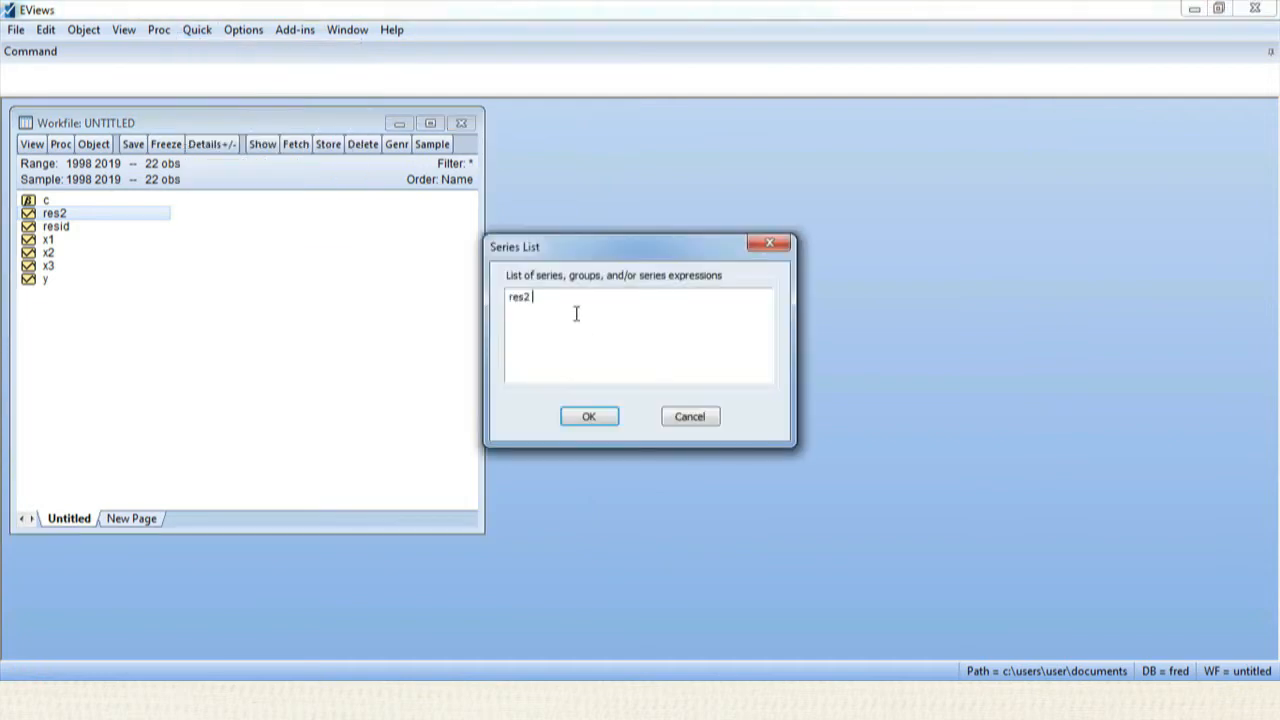
pyautogui.write('x2')
pyautogui.click(629, 367)
pyautogui.click(592, 414)
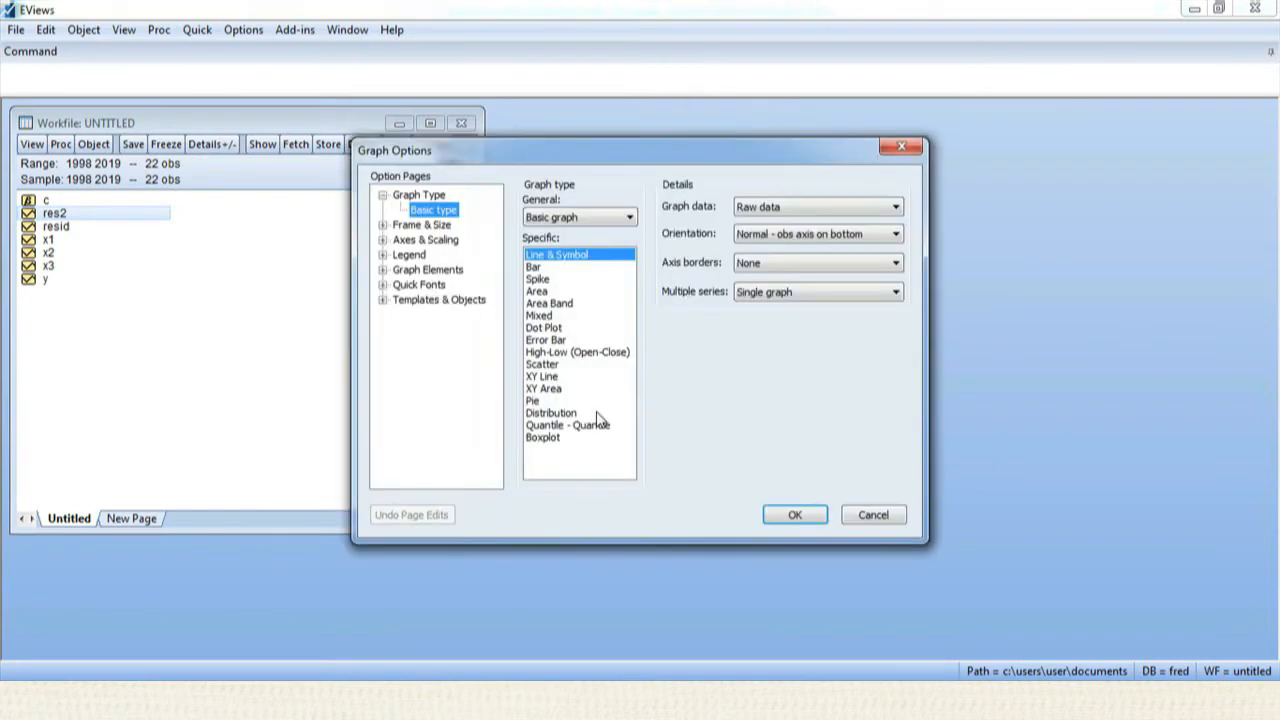
pyautogui.click(542, 366)
pyautogui.click(793, 514)
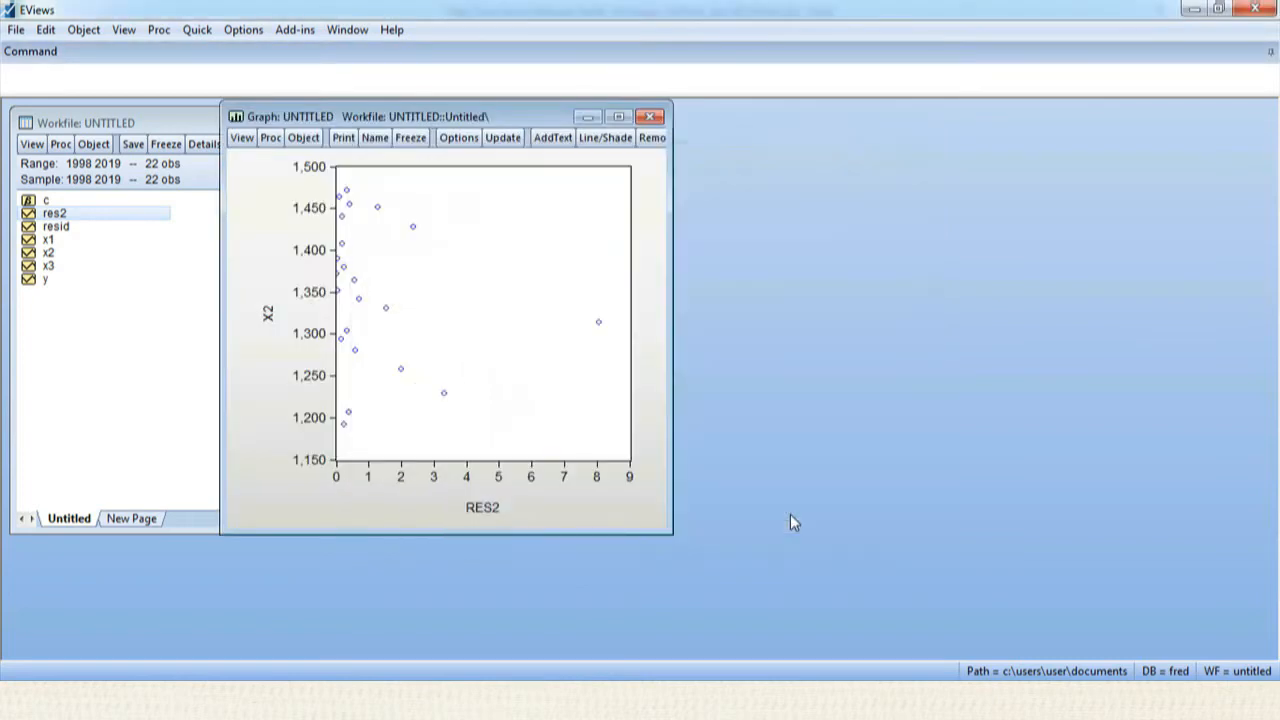
pyautogui.moveTo(490, 117); pyautogui.dragTo(851, 127)
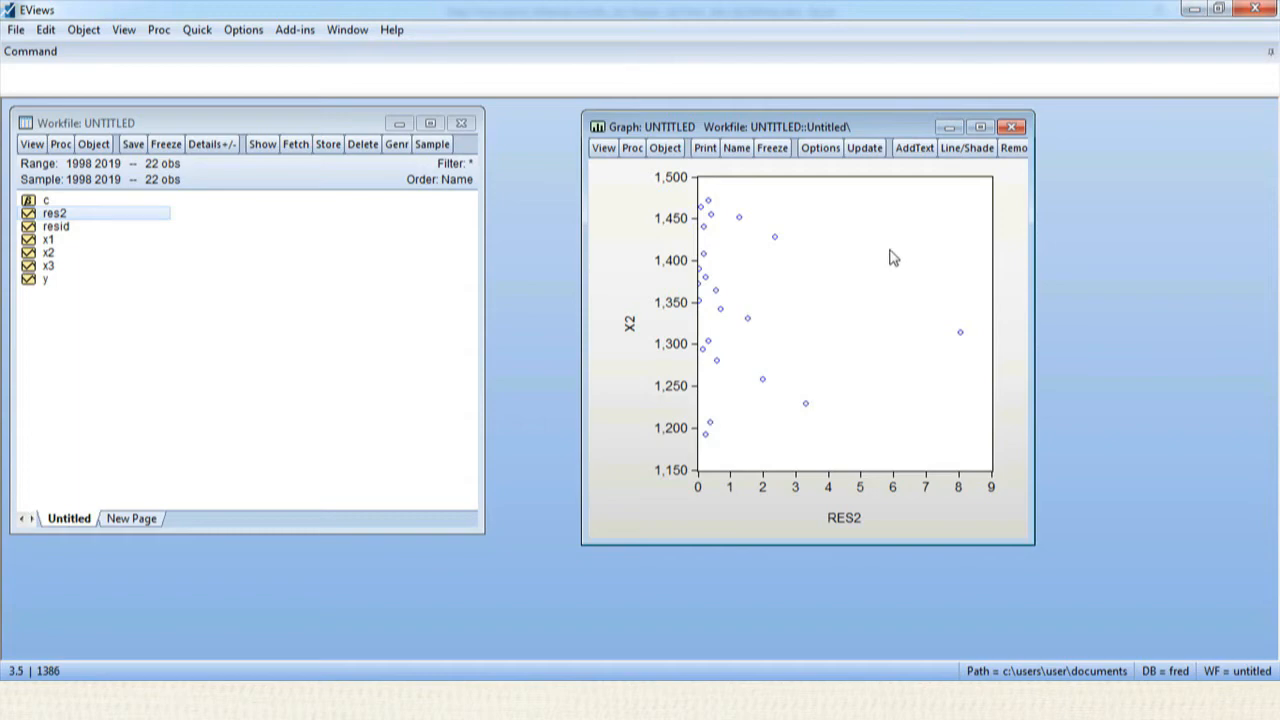
pyautogui.click(1011, 127)
pyautogui.click(598, 383)
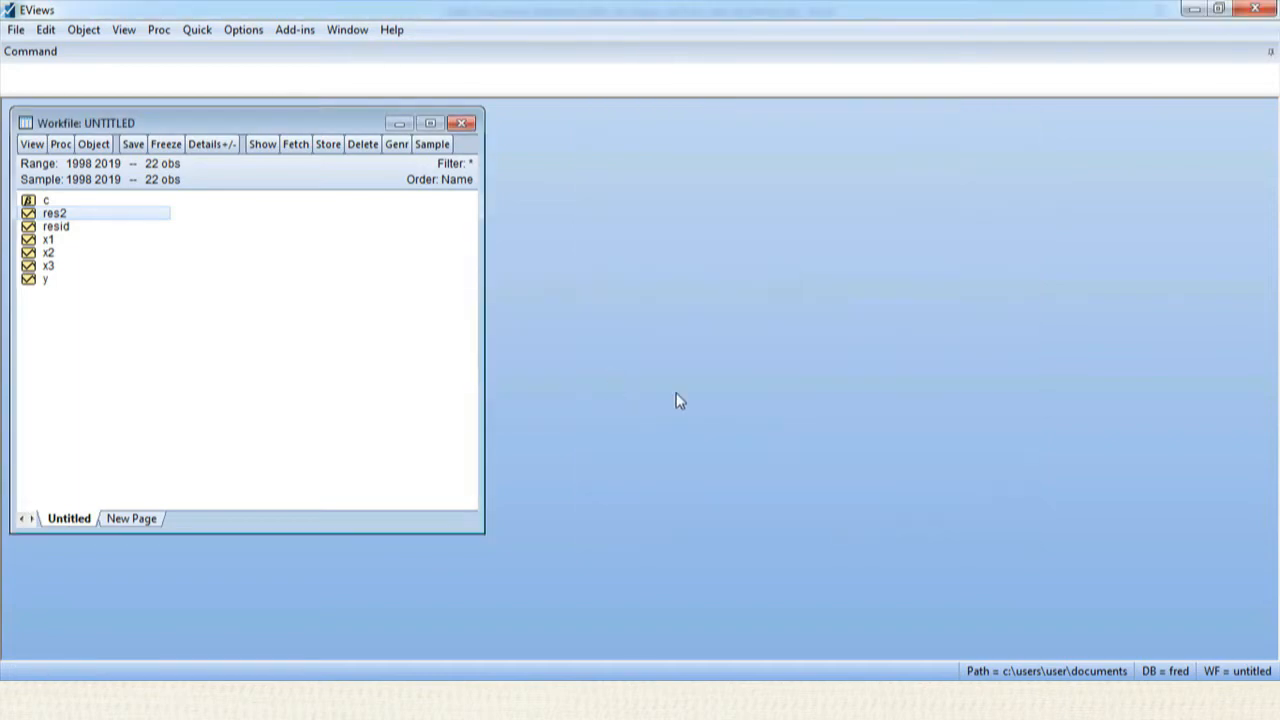
# Plot res2 against x3 as a scatter graph to examine the pattern, and delete the untitled graph.
pyautogui.click(199, 30)
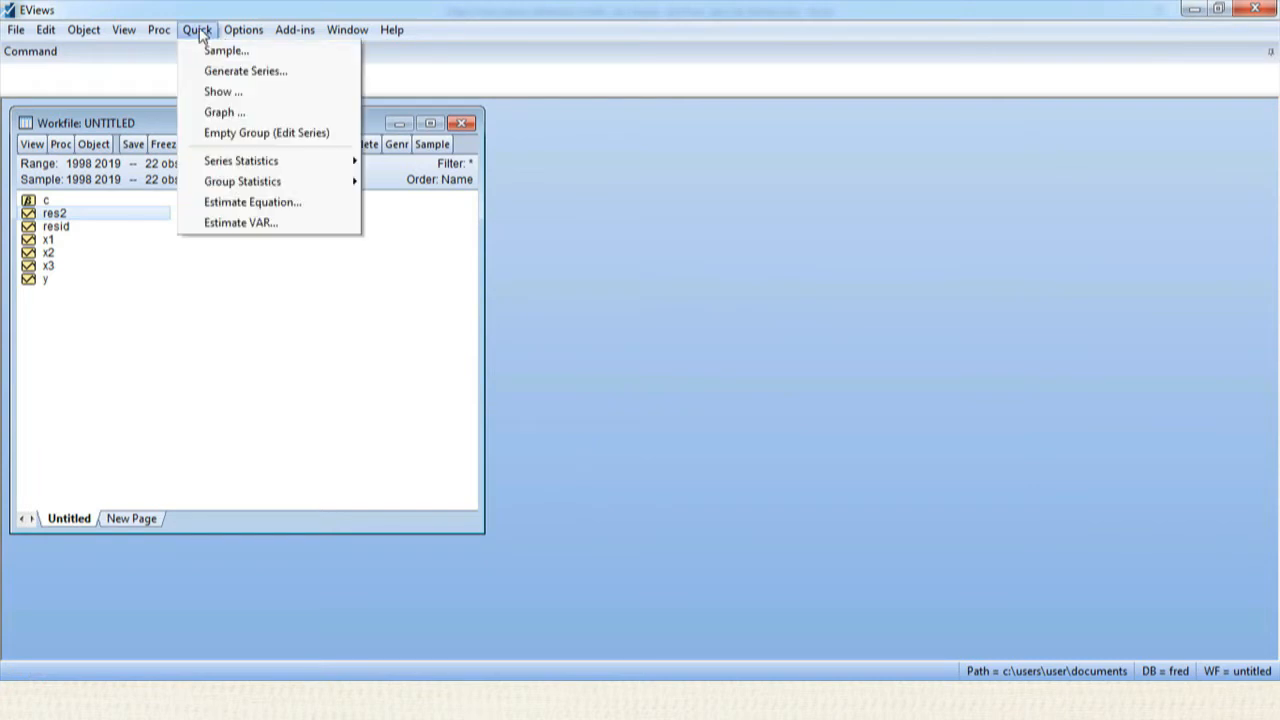
pyautogui.click(254, 112)
pyautogui.click(598, 300)
pyautogui.write('x3')
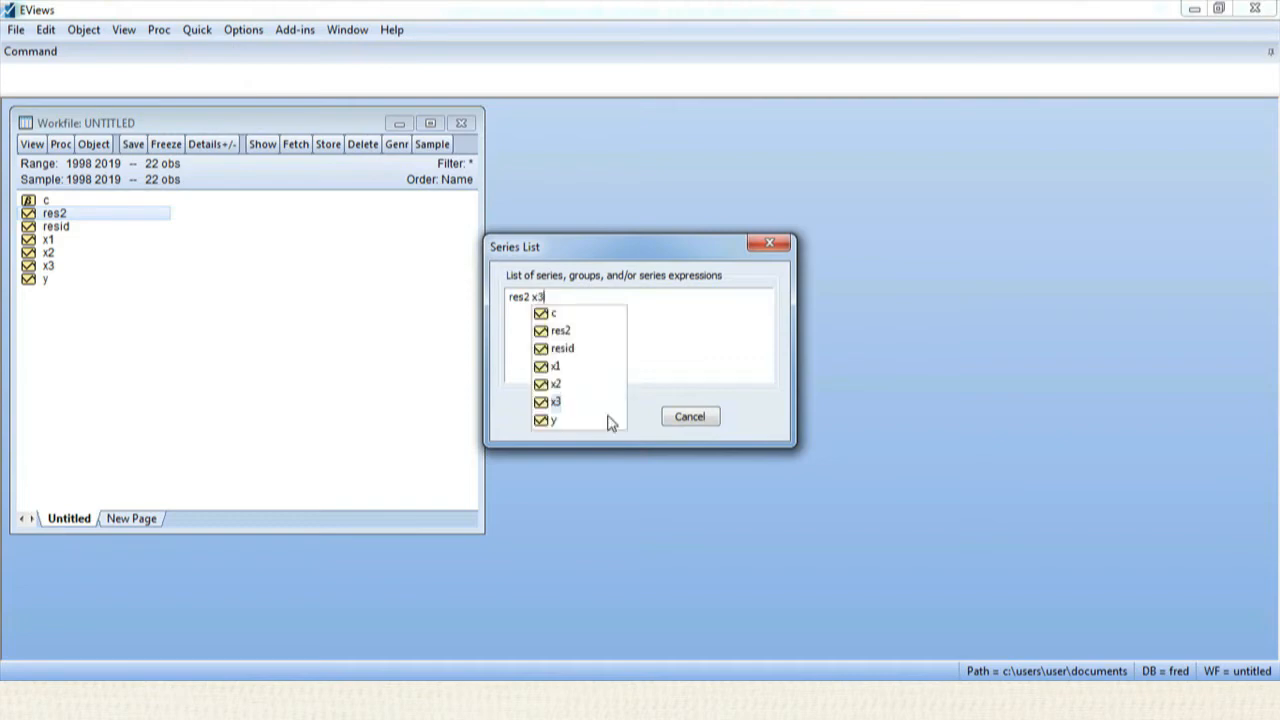
pyautogui.click(669, 391)
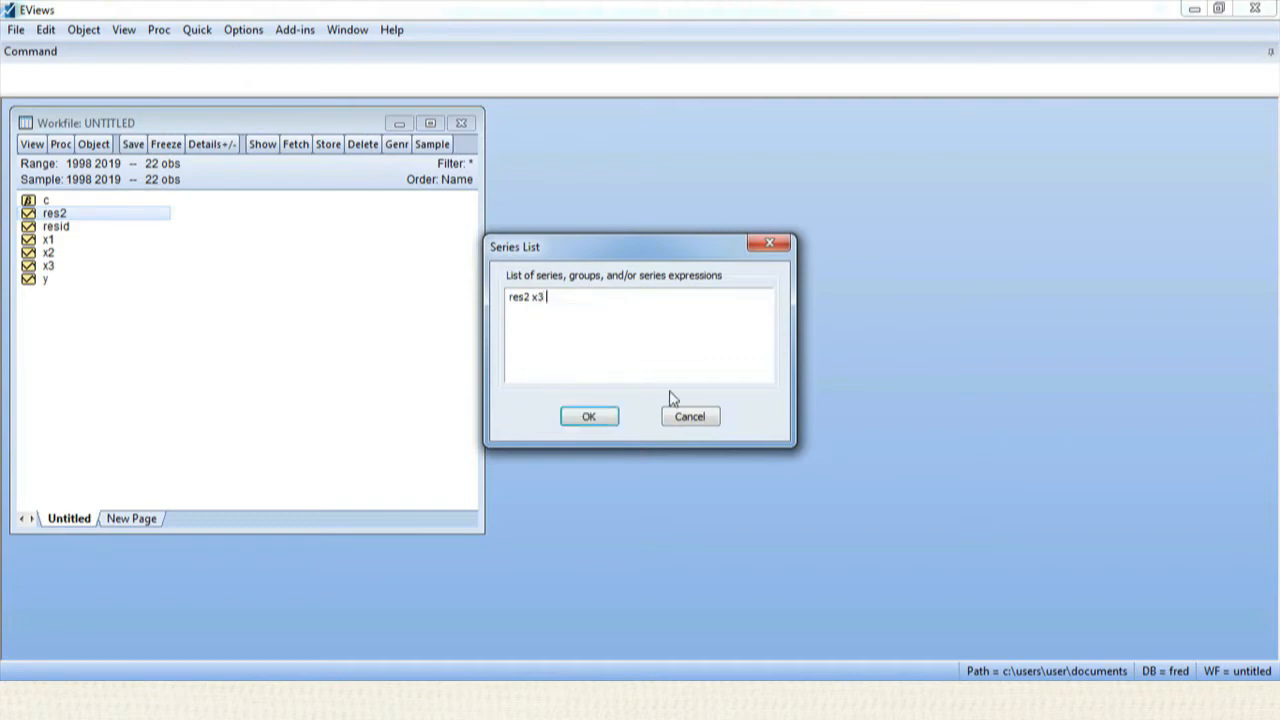
pyautogui.click(611, 414)
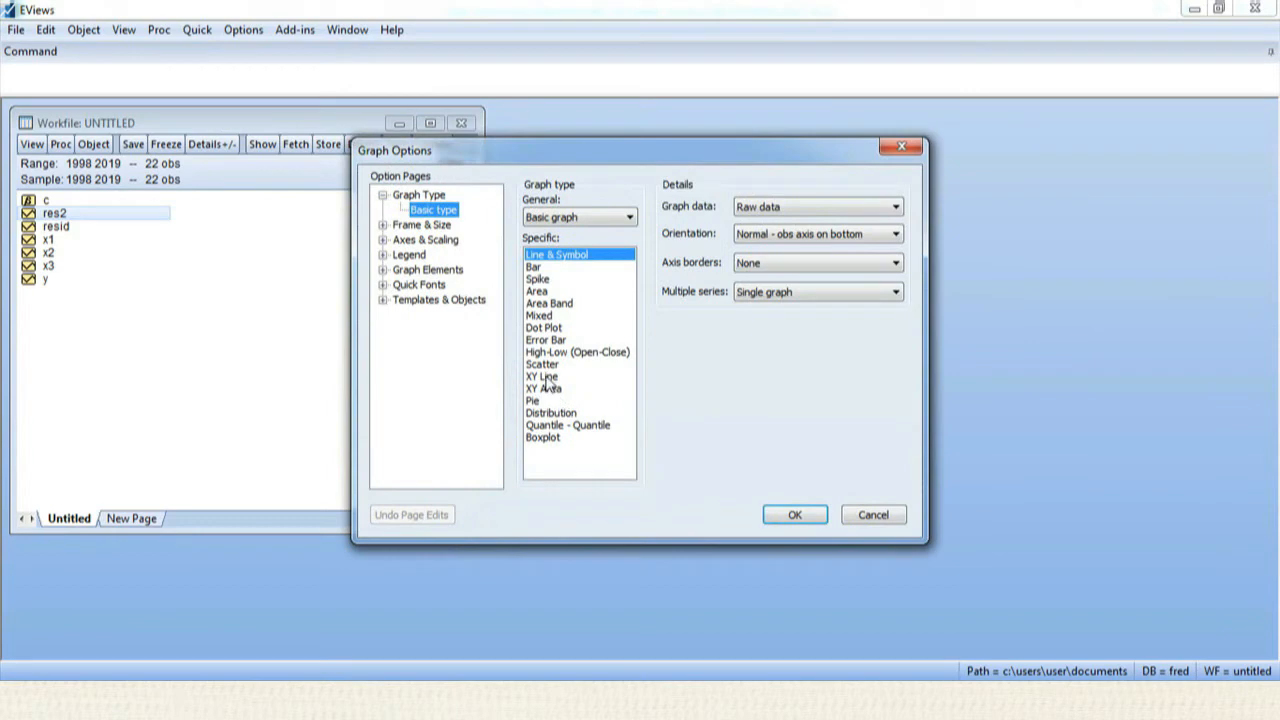
pyautogui.click(543, 364)
pyautogui.click(794, 515)
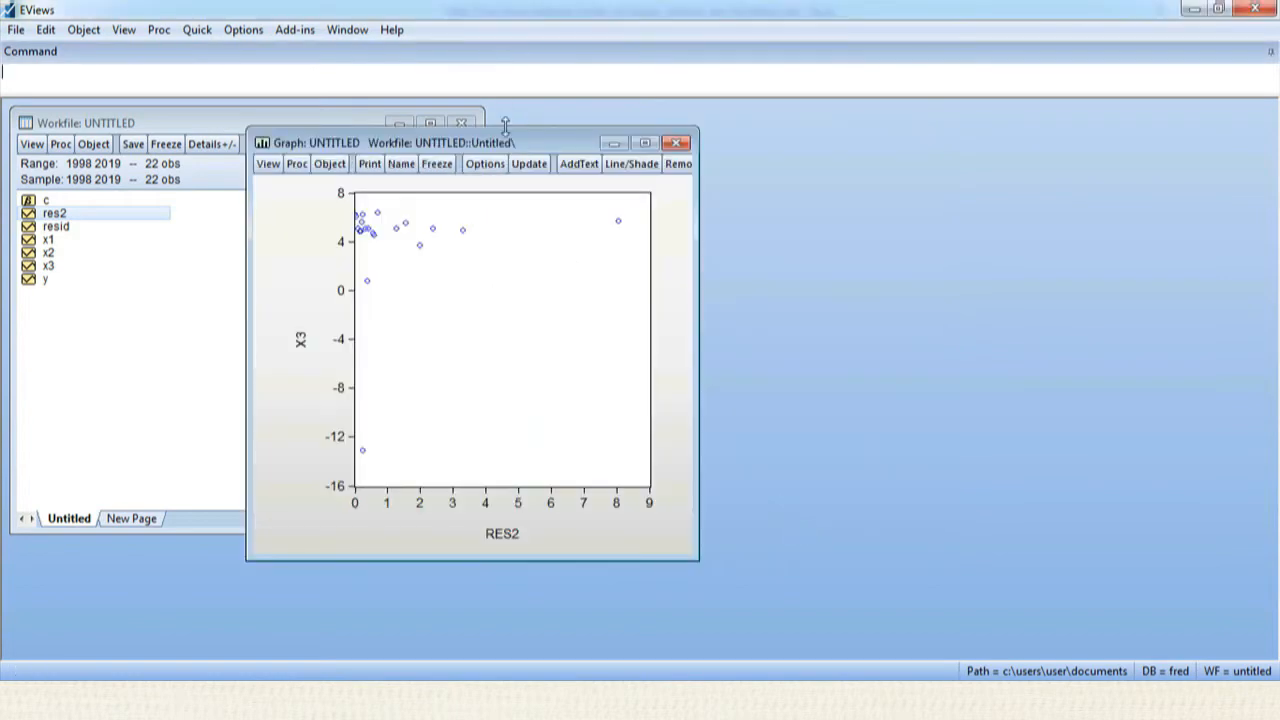
pyautogui.moveTo(512, 143); pyautogui.dragTo(834, 130)
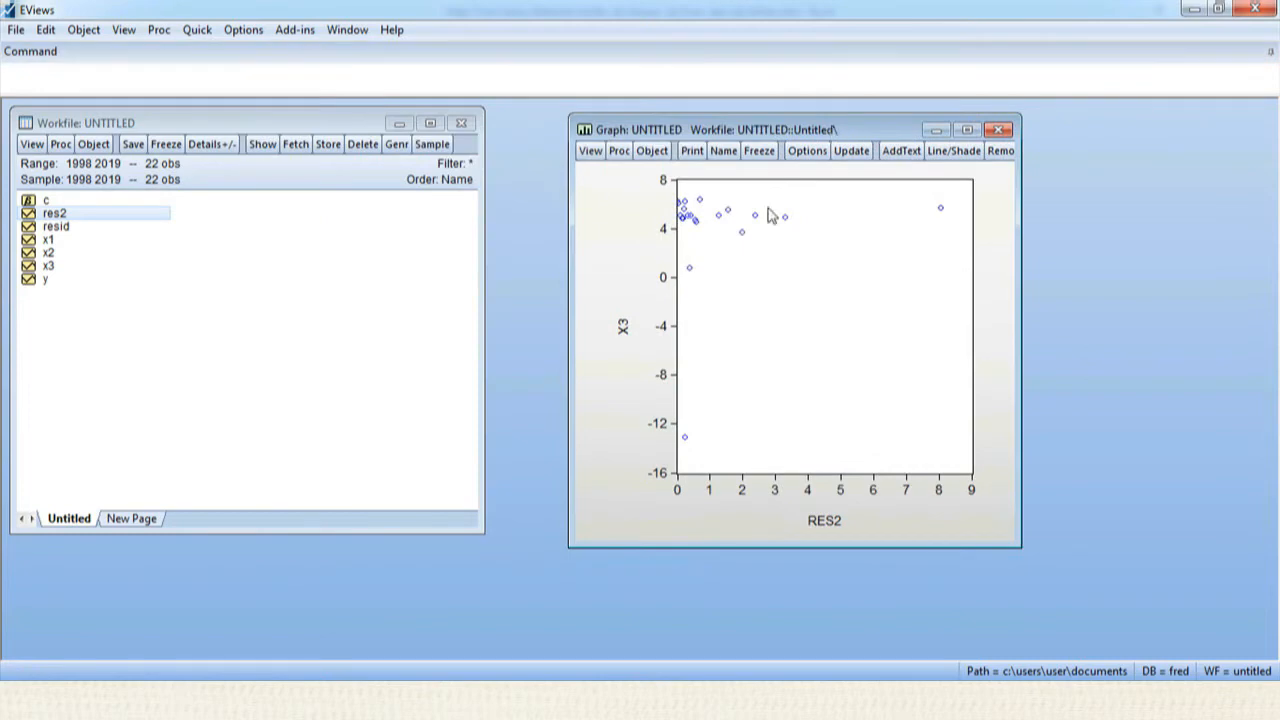
pyautogui.moveTo(700, 222)
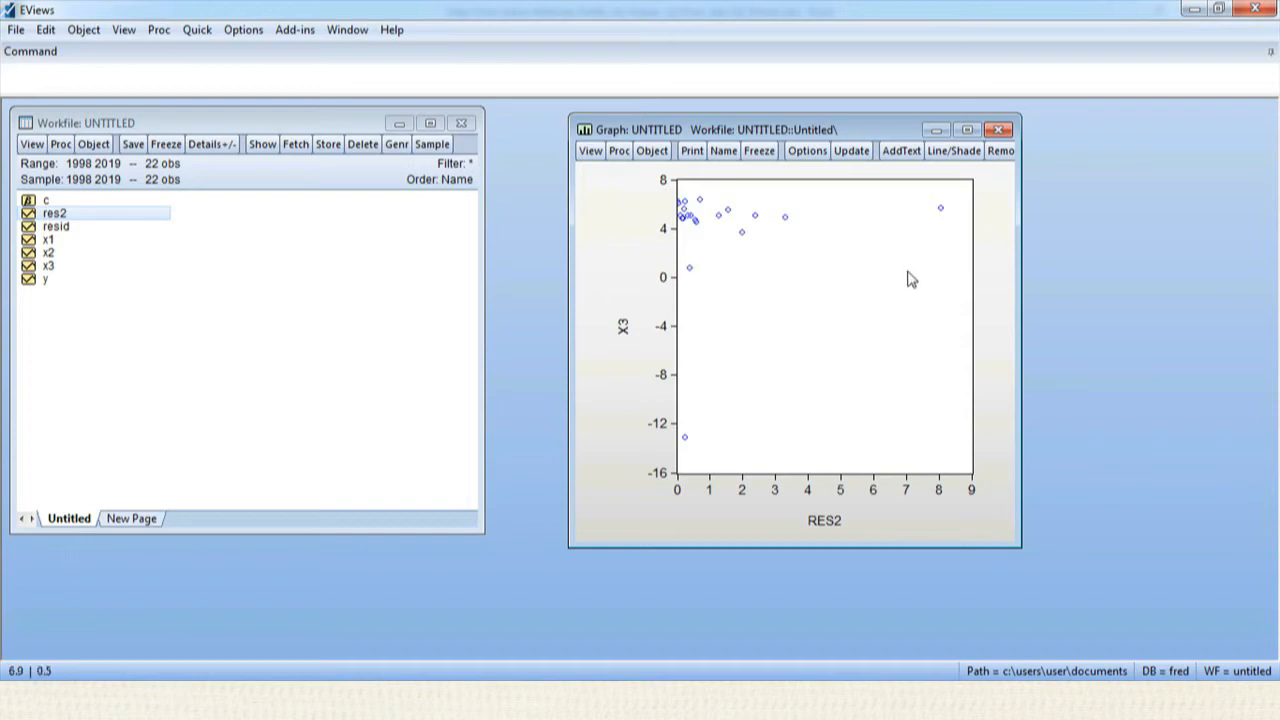
pyautogui.click(1000, 131)
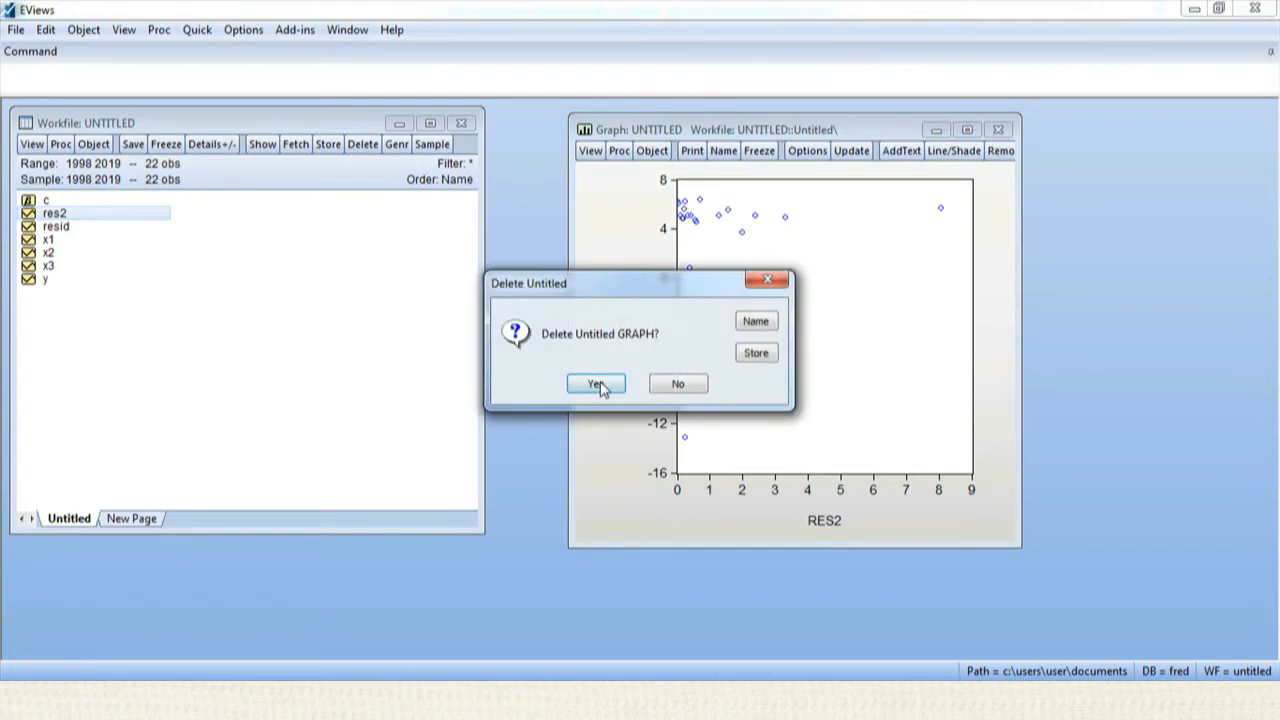
pyautogui.click(598, 382)
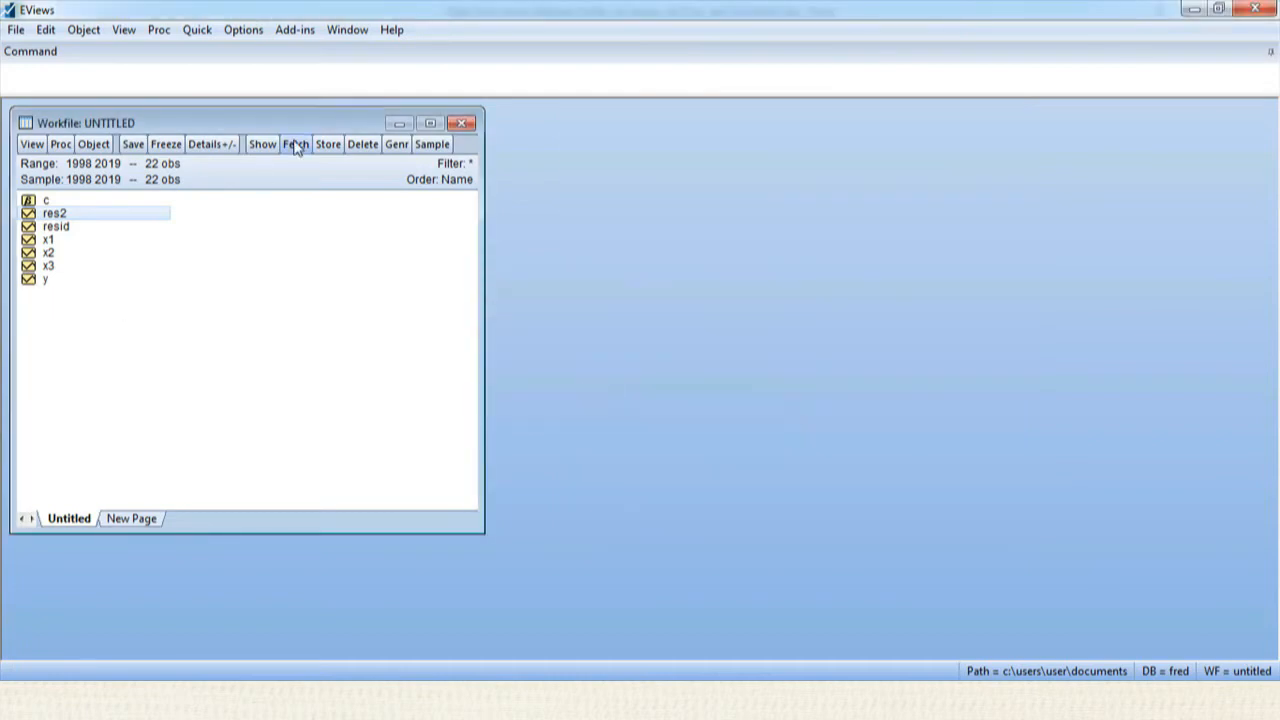
# Plot res2 against the dependent variable y as a scatter graph to examine the pattern, and delete the untitled graph.
pyautogui.click(197, 32)
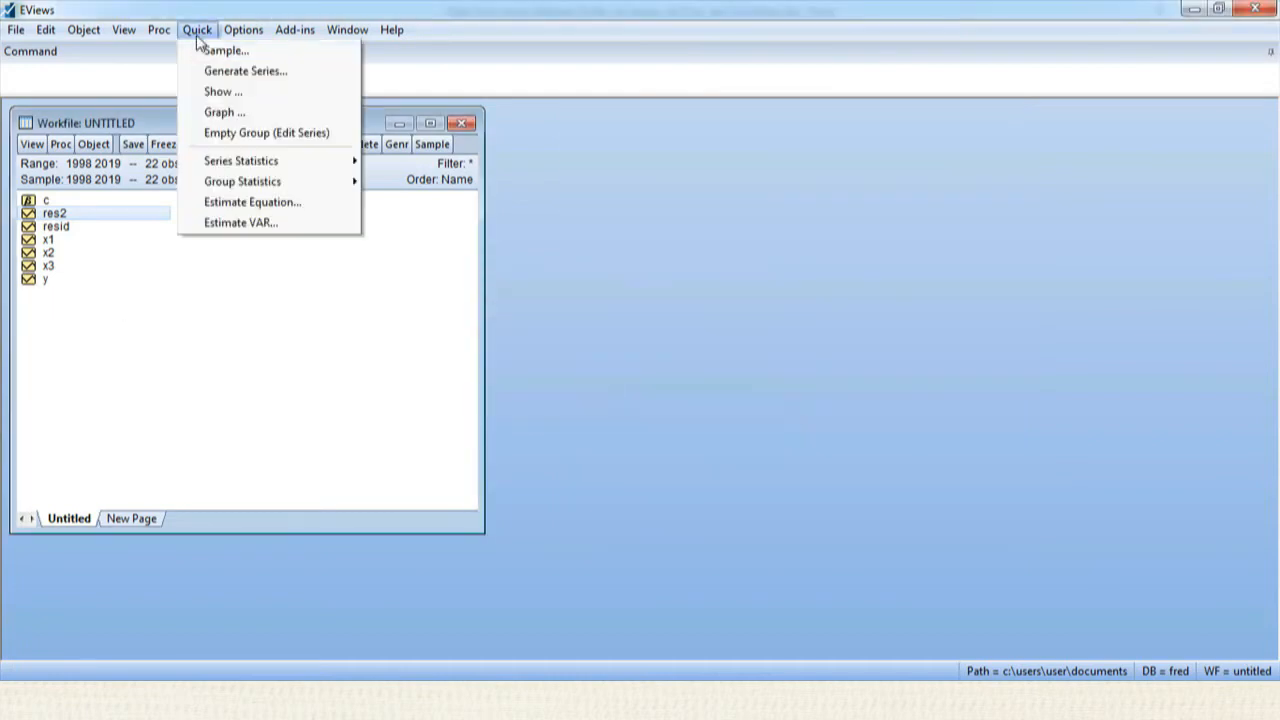
pyautogui.click(222, 113)
pyautogui.click(612, 312)
pyautogui.write('y')
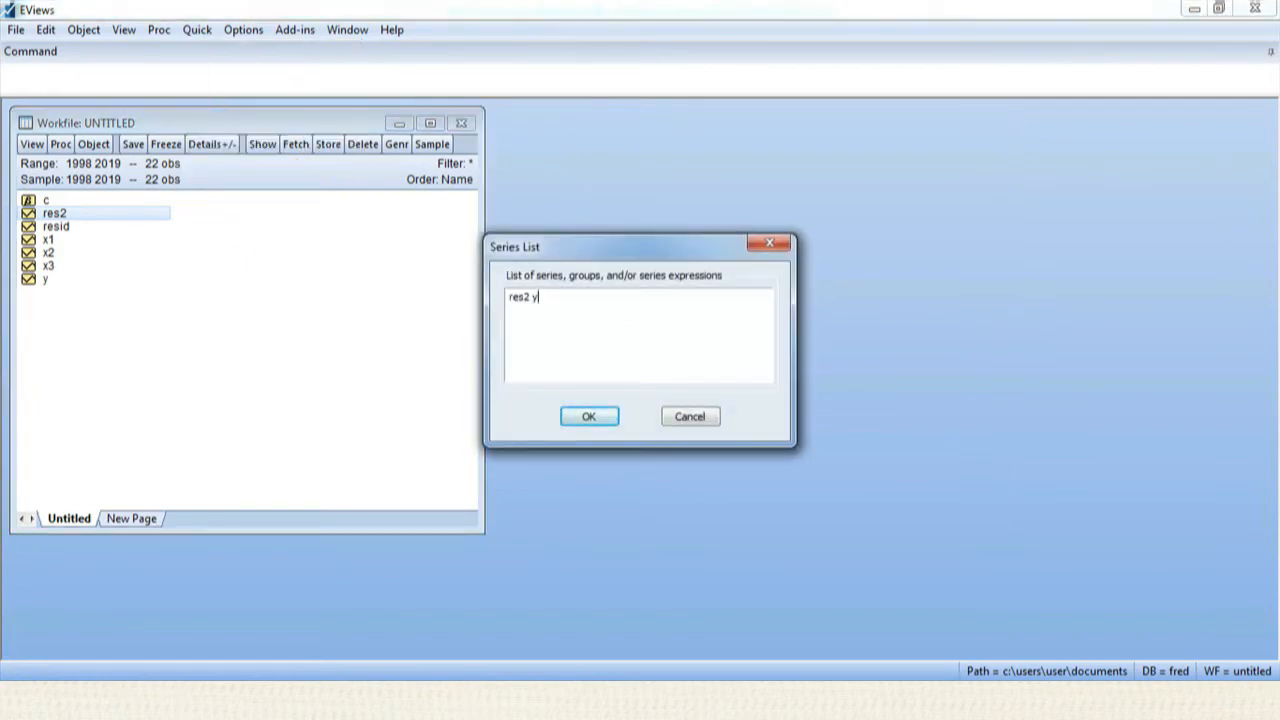
pyautogui.click(588, 415)
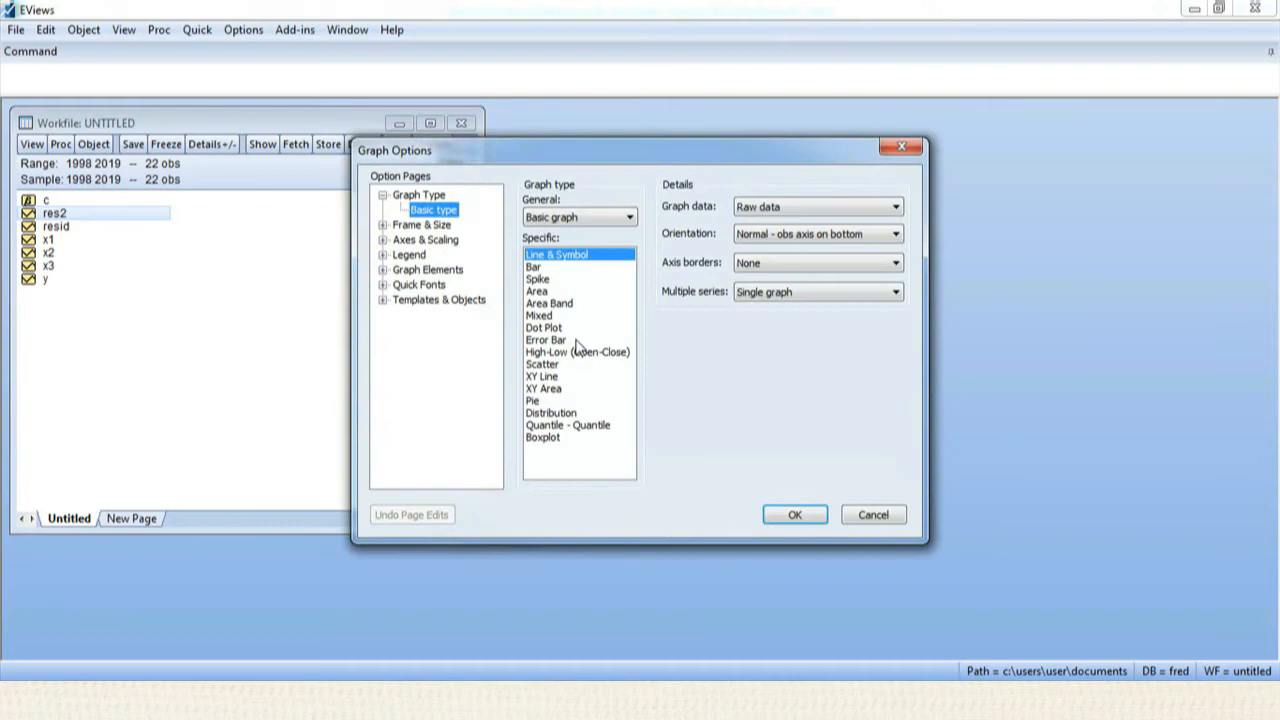
pyautogui.click(550, 365)
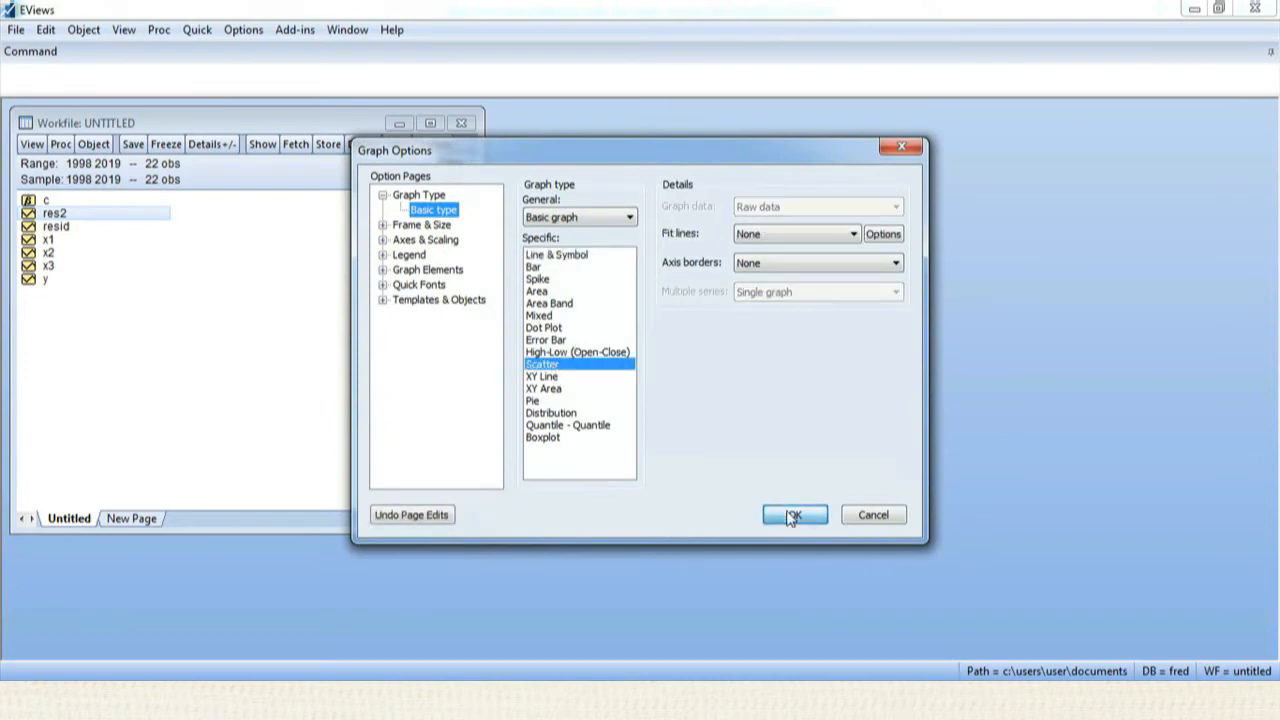
pyautogui.click(795, 514)
pyautogui.moveTo(518, 175); pyautogui.dragTo(857, 135)
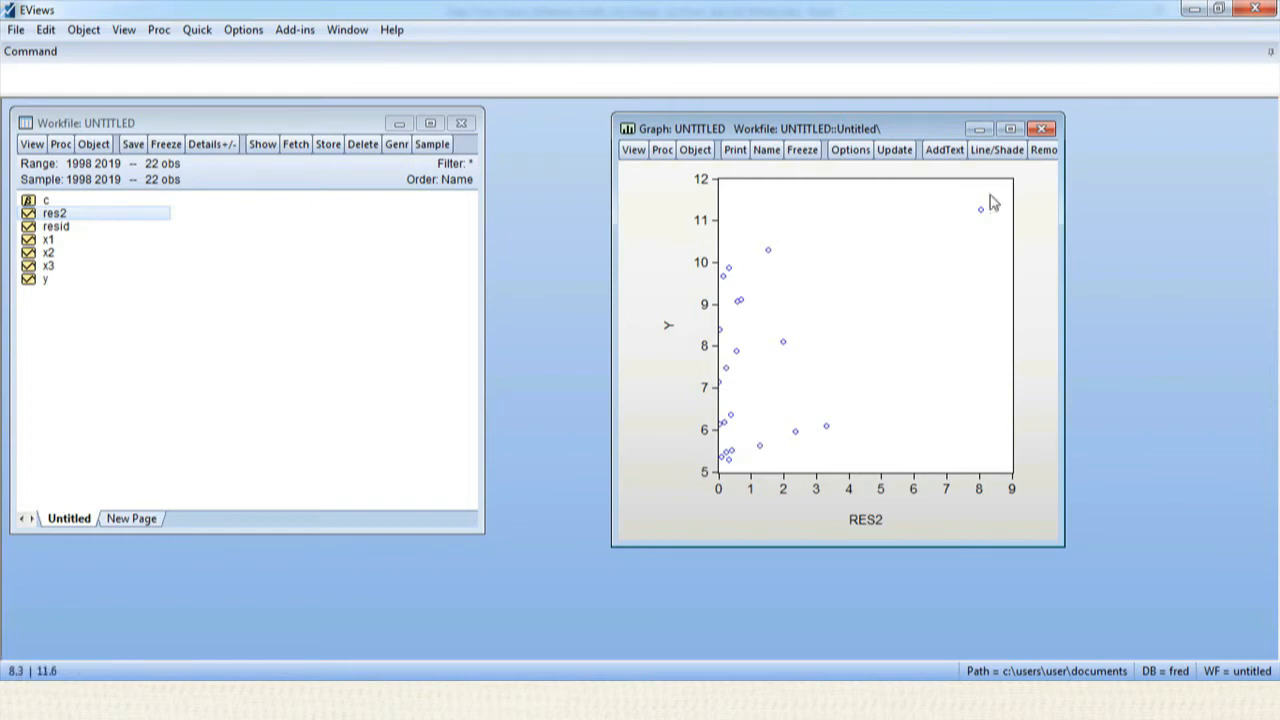
pyautogui.click(1040, 130)
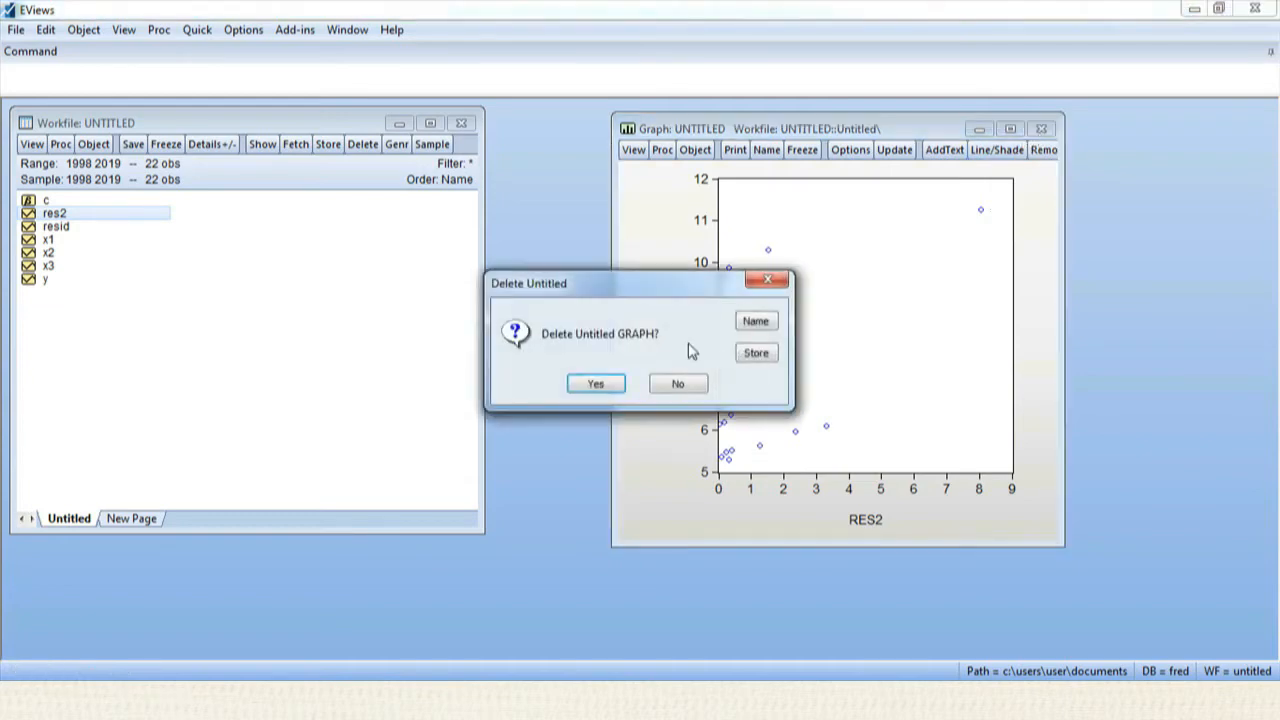
pyautogui.click(617, 385)
# Estimate a least-squares regression of log(res2) on c, x1, x2 and x3 to examine its output, and delete the untitled equation.
pyautogui.click(202, 32)
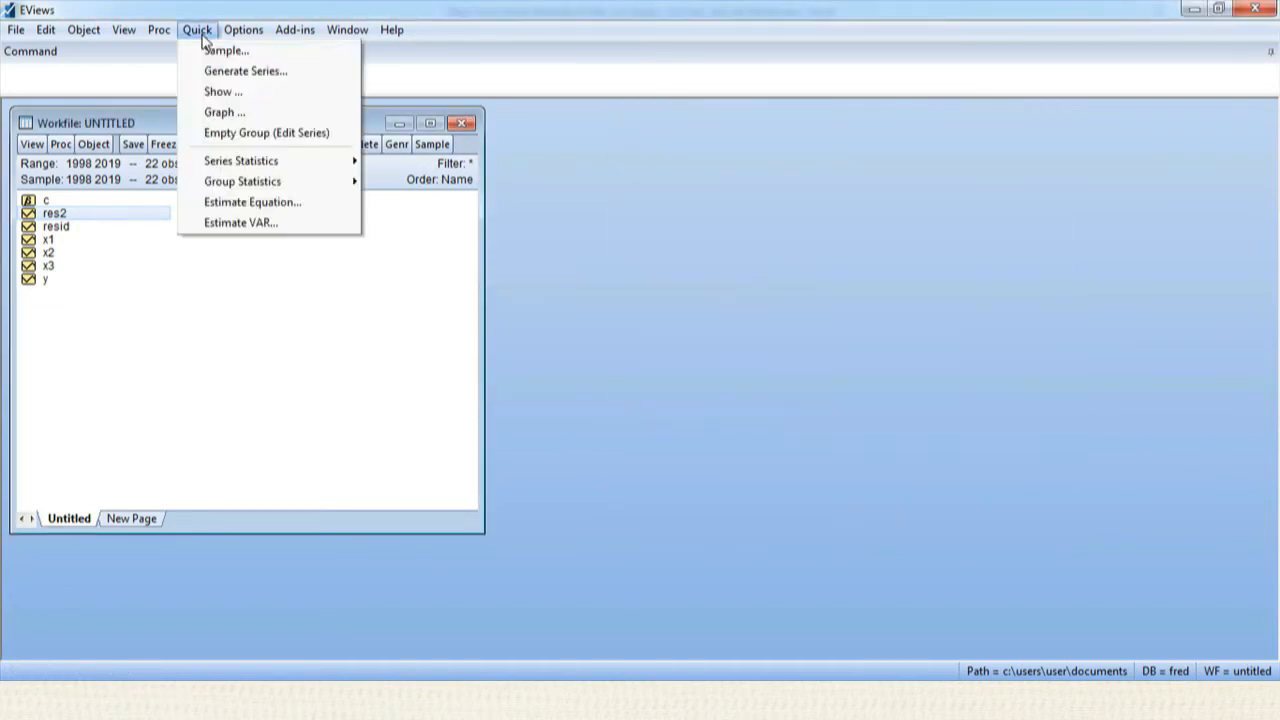
pyautogui.click(251, 202)
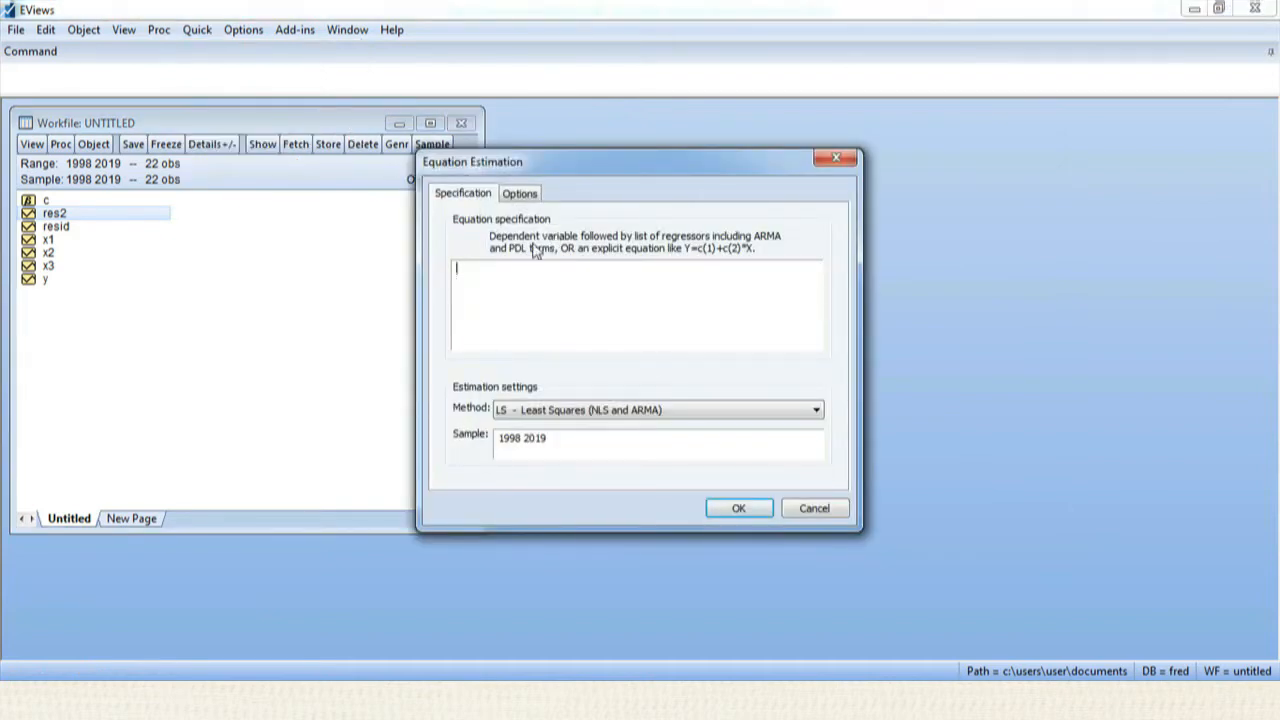
pyautogui.write('log(res2')
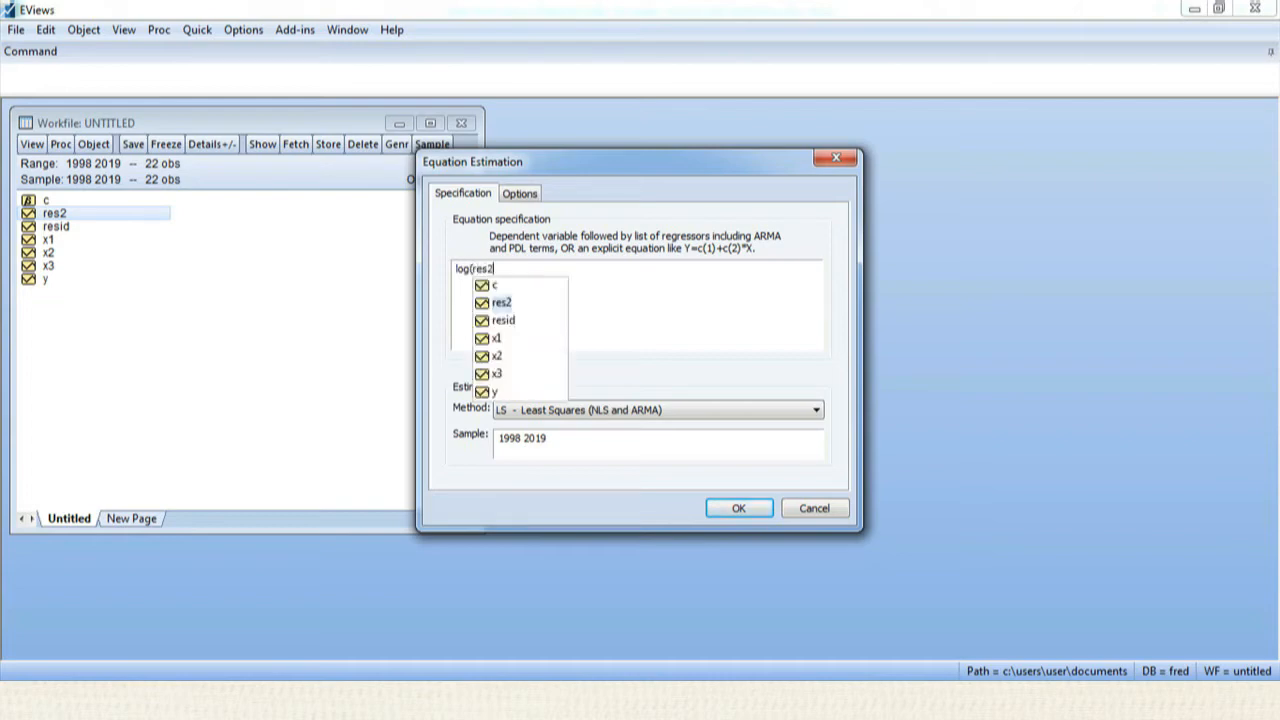
pyautogui.write(') c ')
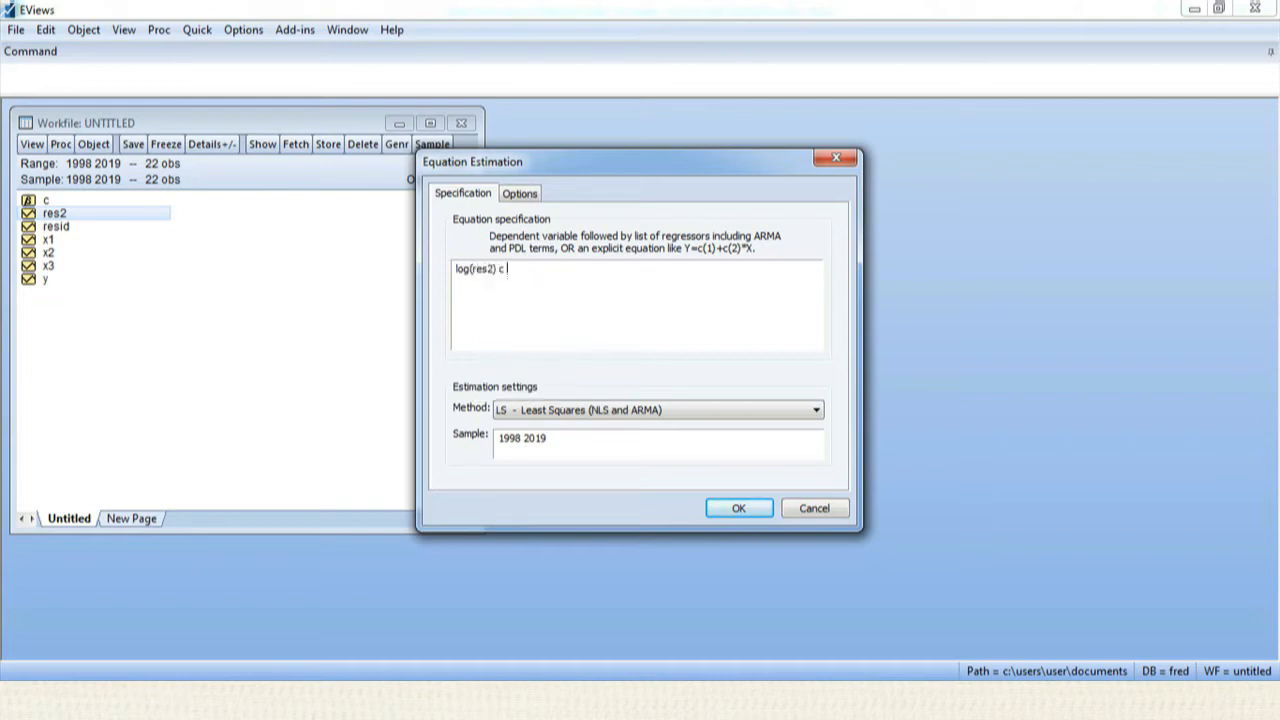
pyautogui.write('x1 x2 x3')
pyautogui.click(724, 512)
pyautogui.moveTo(505, 205); pyautogui.dragTo(844, 136)
pyautogui.moveTo(866, 555); pyautogui.dragTo(867, 482)
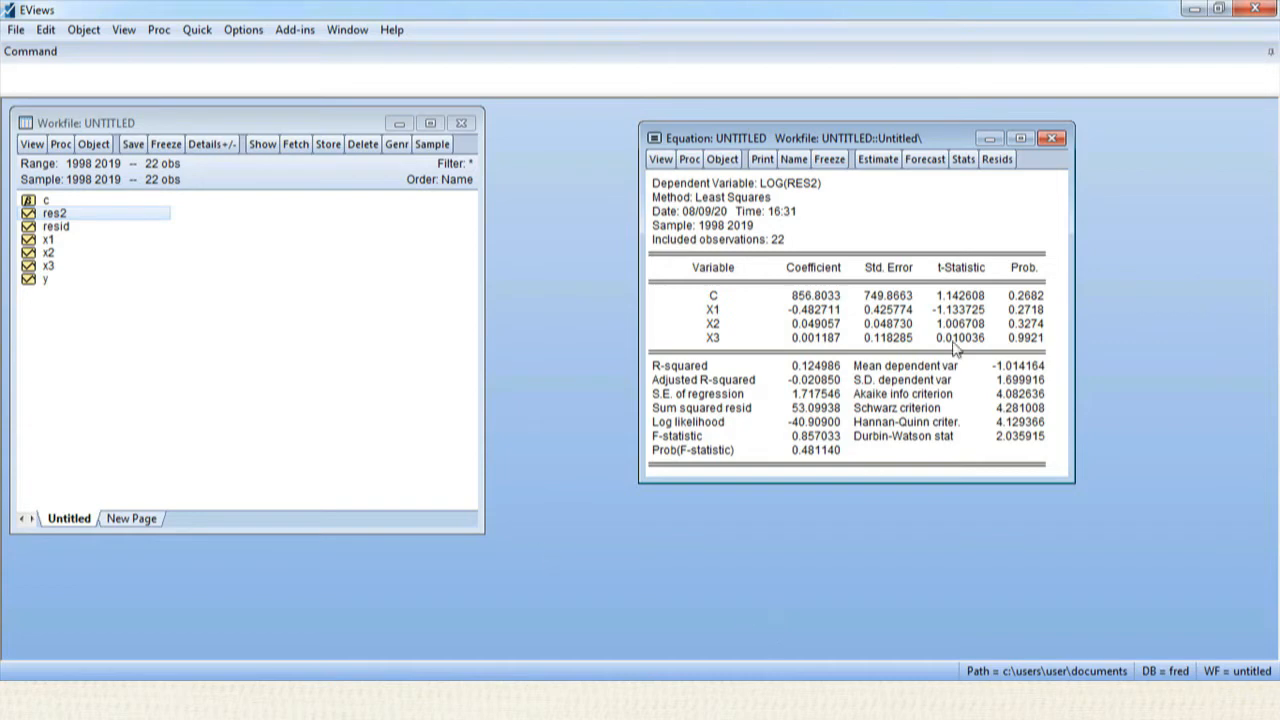
pyautogui.click(1050, 141)
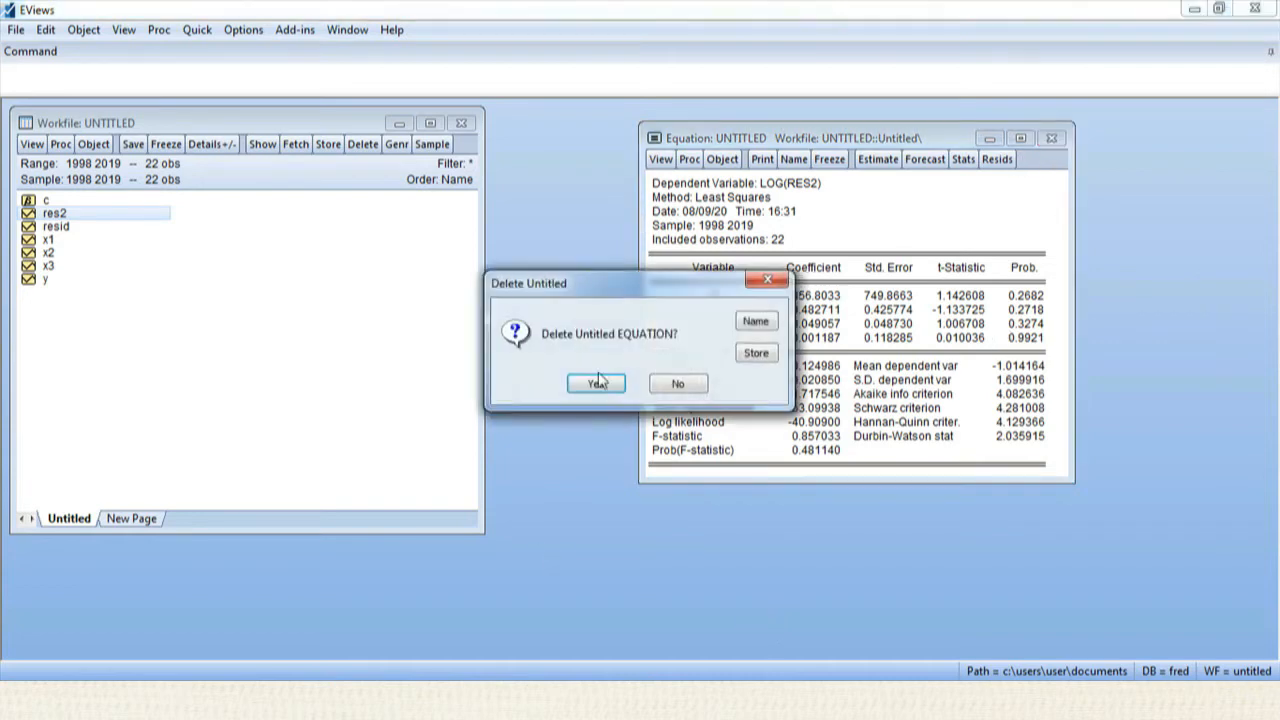
pyautogui.click(595, 385)
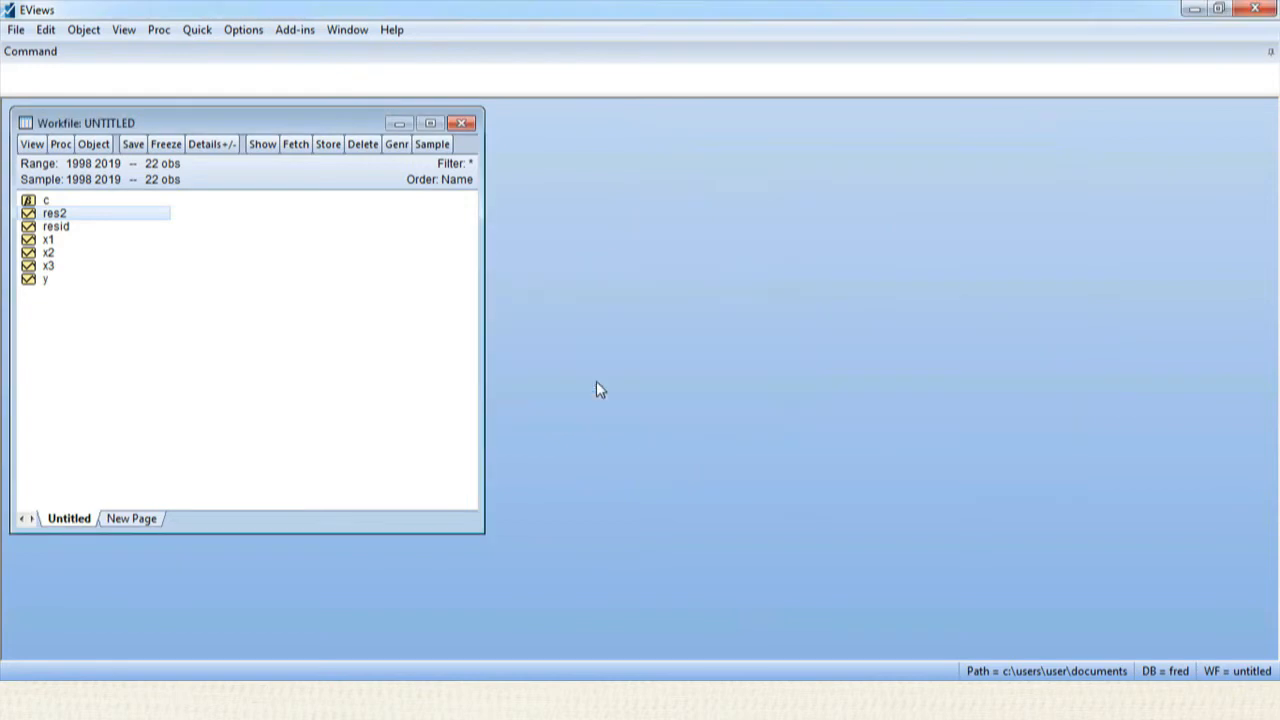
# Generate the absolute-residual series with the equation resabs=abs(resid), and look over its values.
pyautogui.click(397, 146)
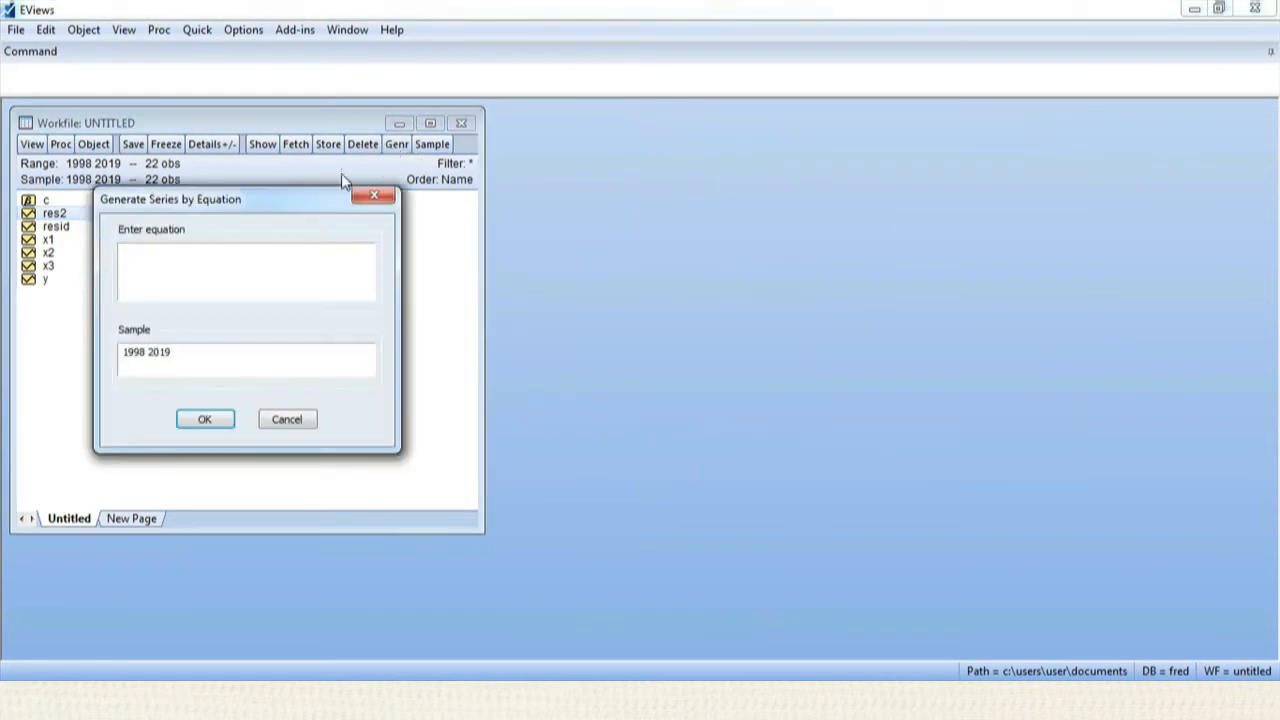
pyautogui.moveTo(314, 203); pyautogui.dragTo(800, 170)
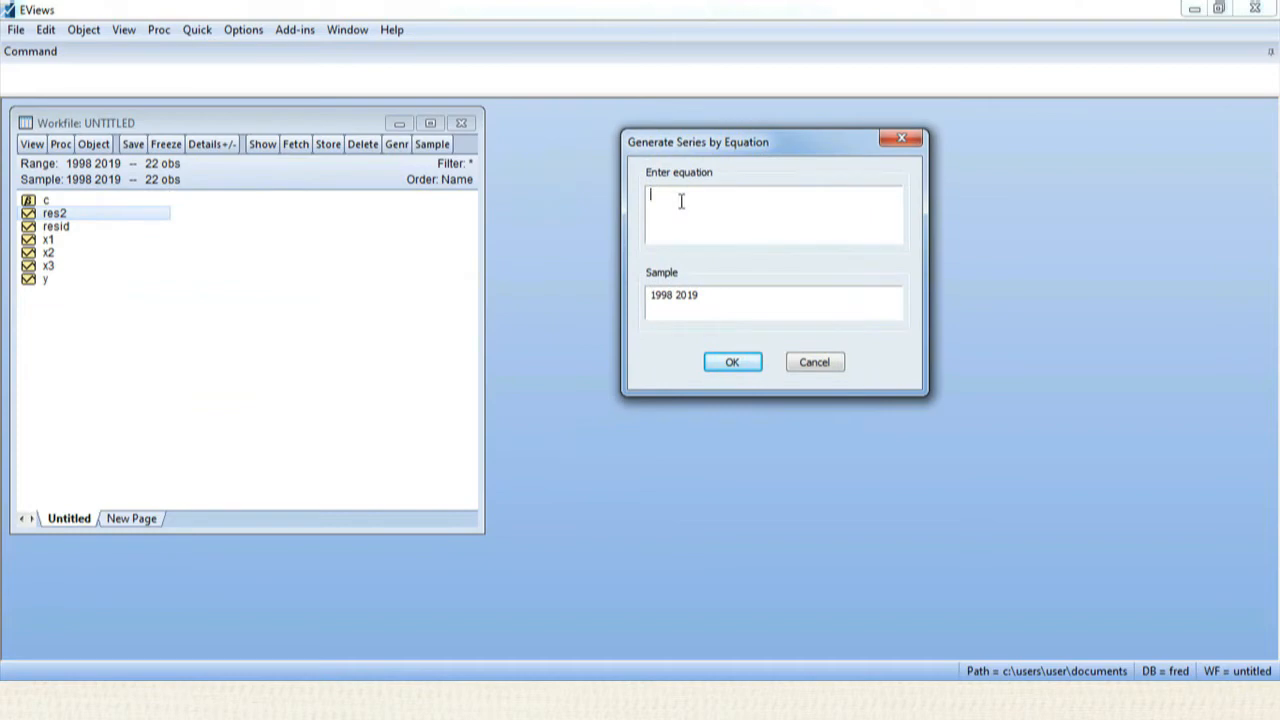
pyautogui.write('resabs=abs(')
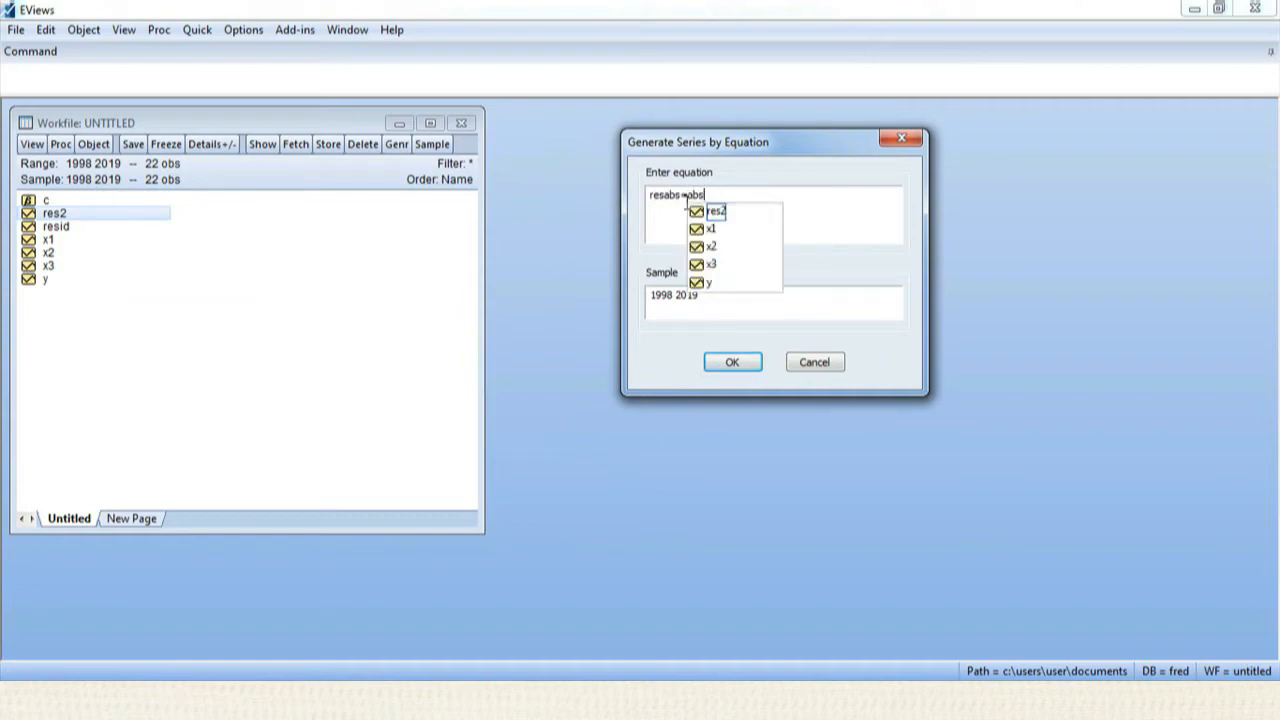
pyautogui.press('Escape')
pyautogui.write('res')
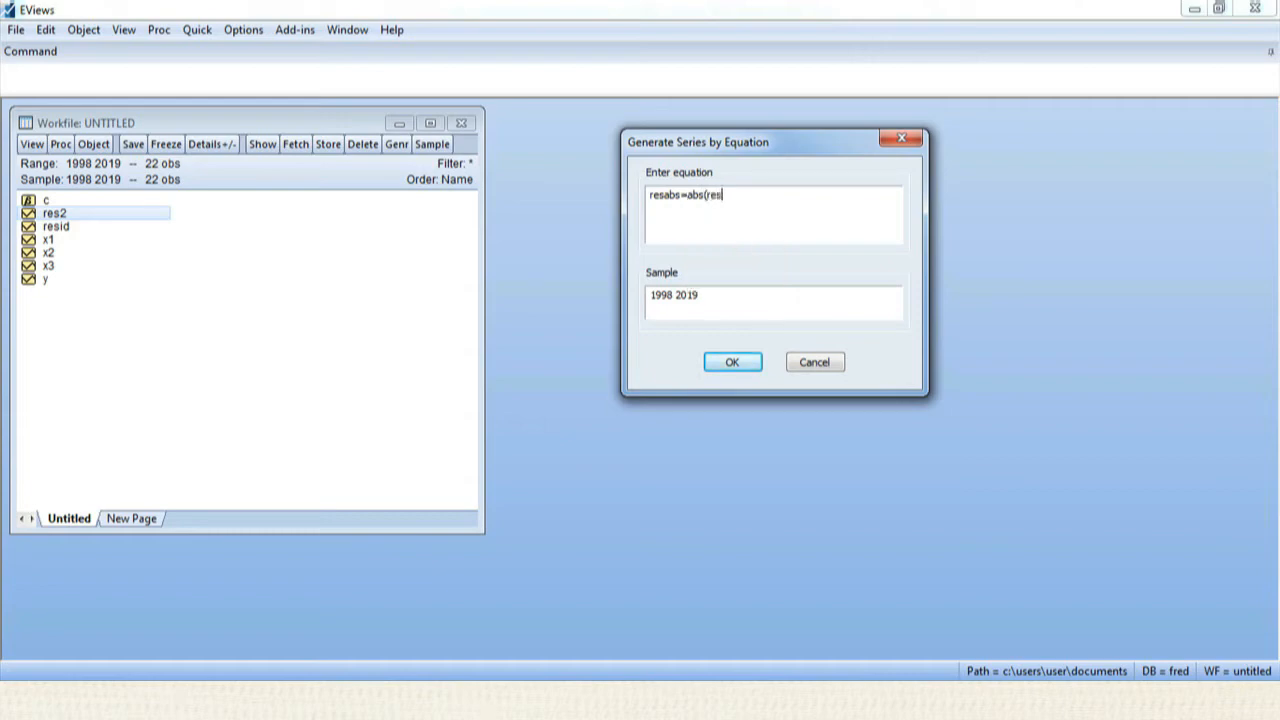
pyautogui.write('id')
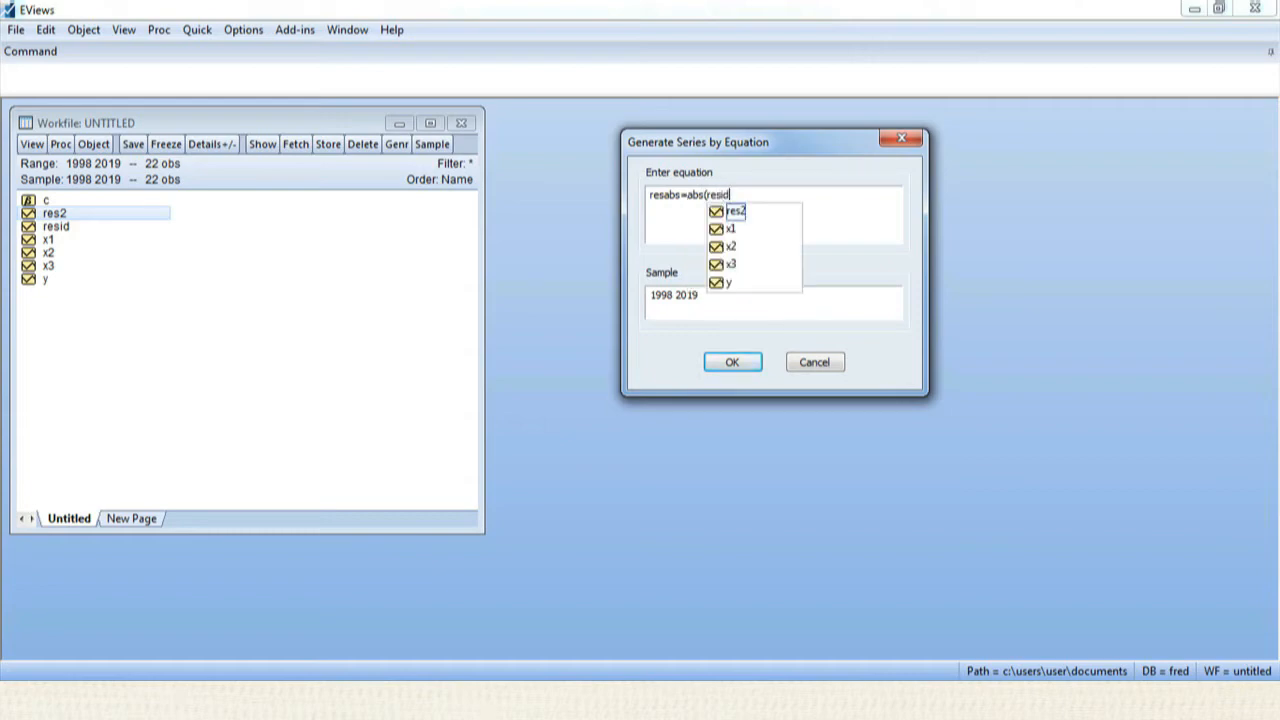
pyautogui.press('Escape')
pyautogui.write(')')
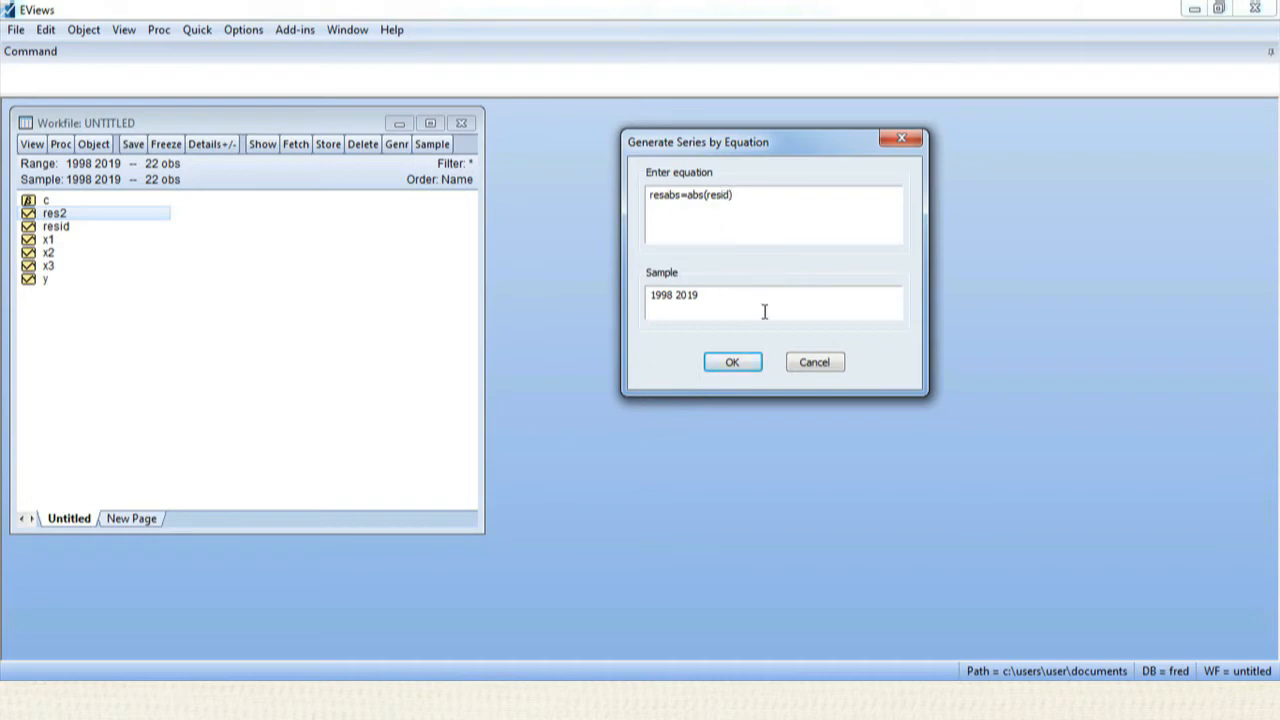
pyautogui.click(741, 366)
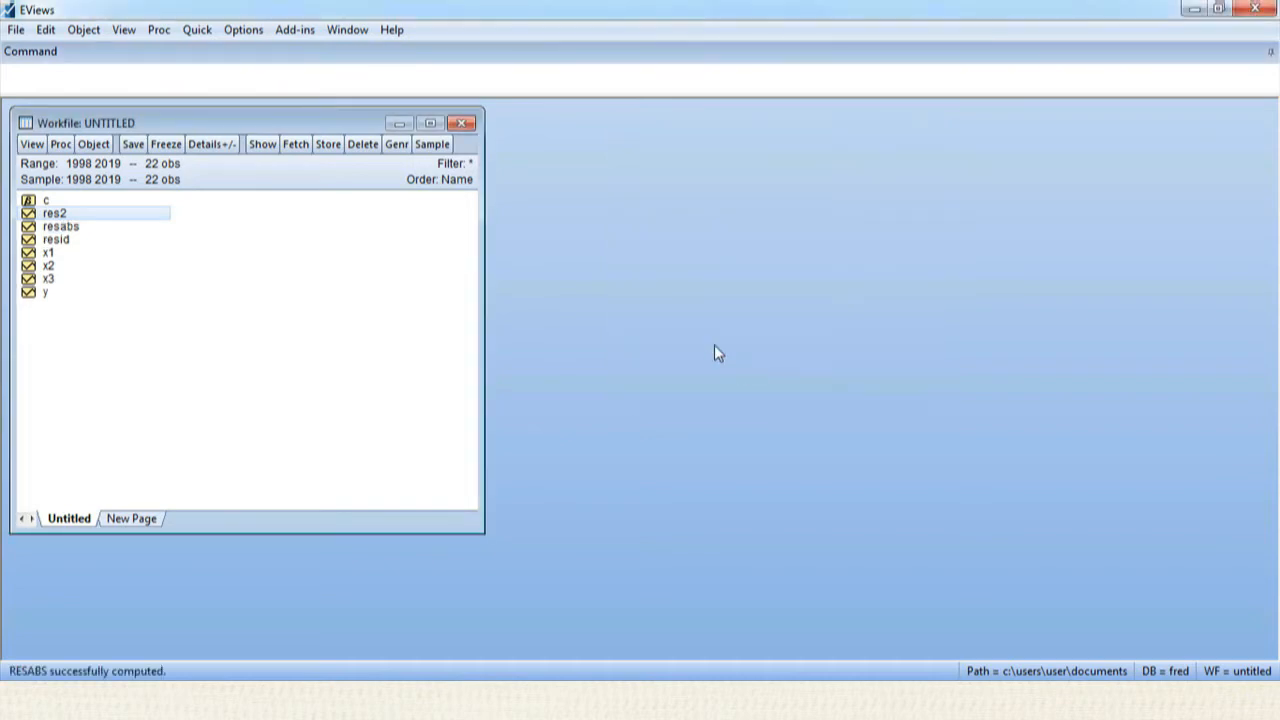
pyautogui.doubleClick(58, 227)
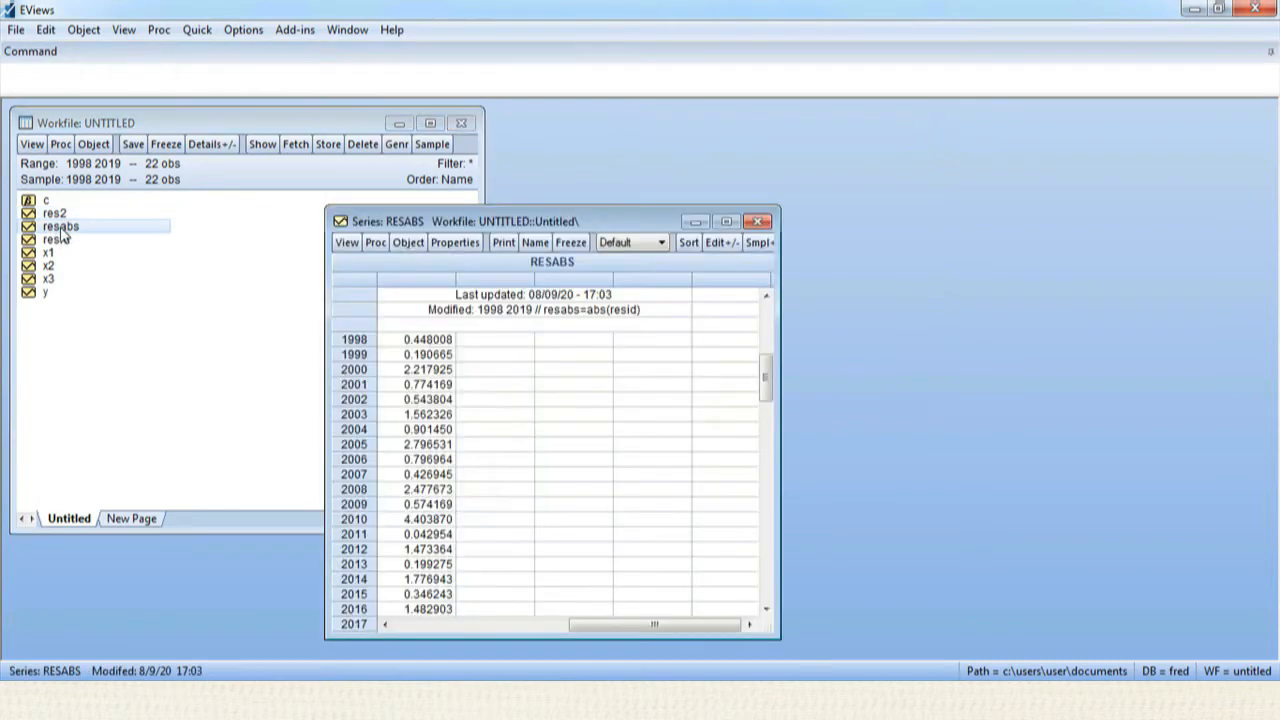
pyautogui.click(760, 221)
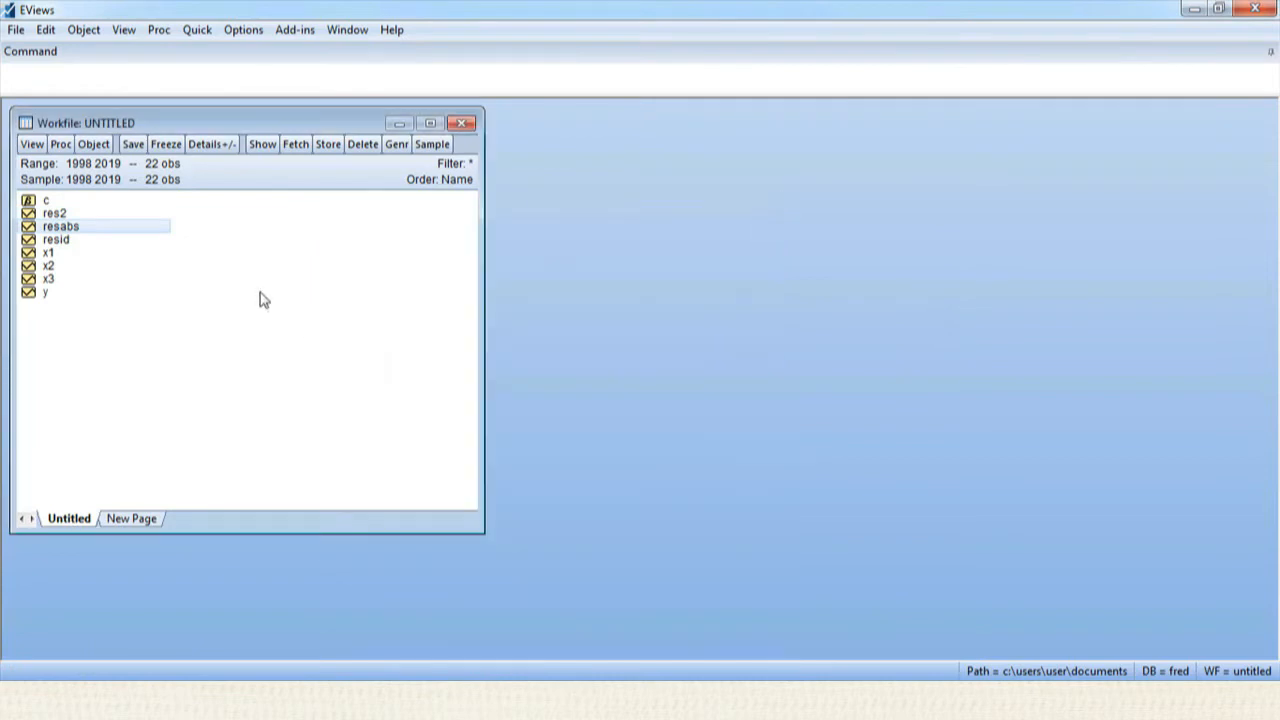
# Estimate a least-squares regression of resabs on c, x1, x2 and x3, and arrange its output beside the workfile.
pyautogui.click(195, 30)
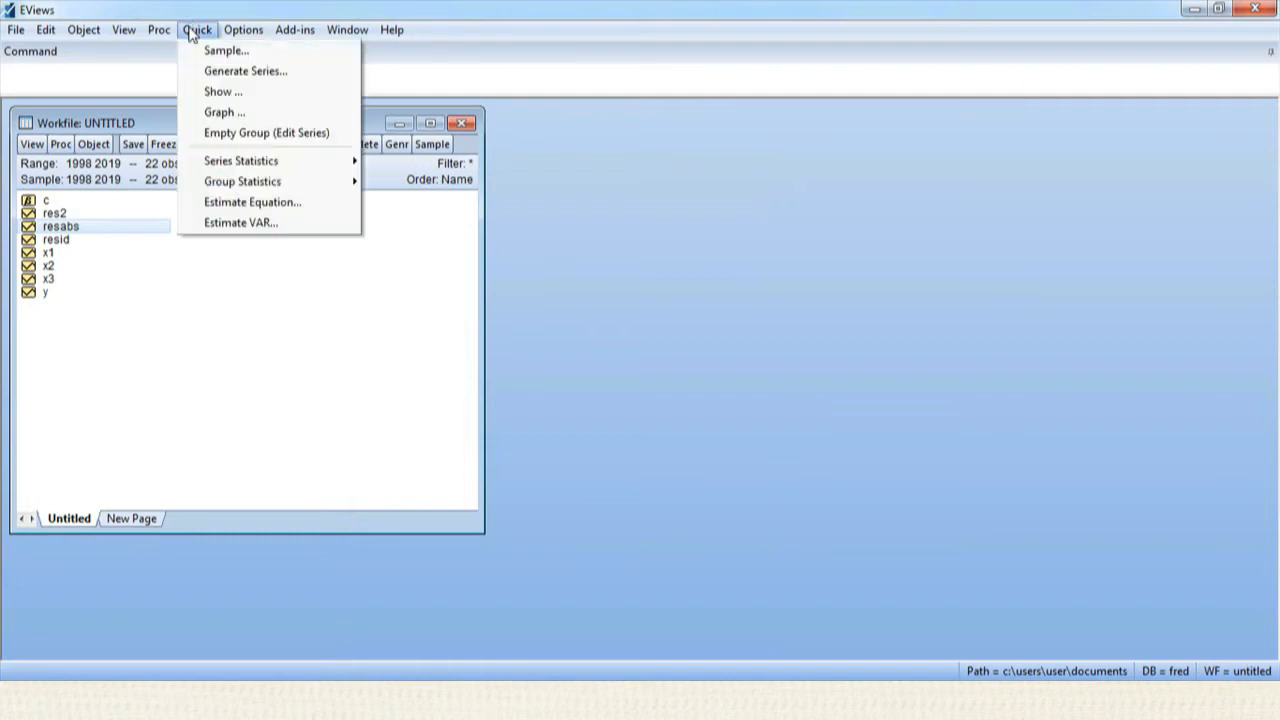
pyautogui.click(242, 202)
pyautogui.write('resan')
pyautogui.press('BackSpace')
pyautogui.write('bs c')
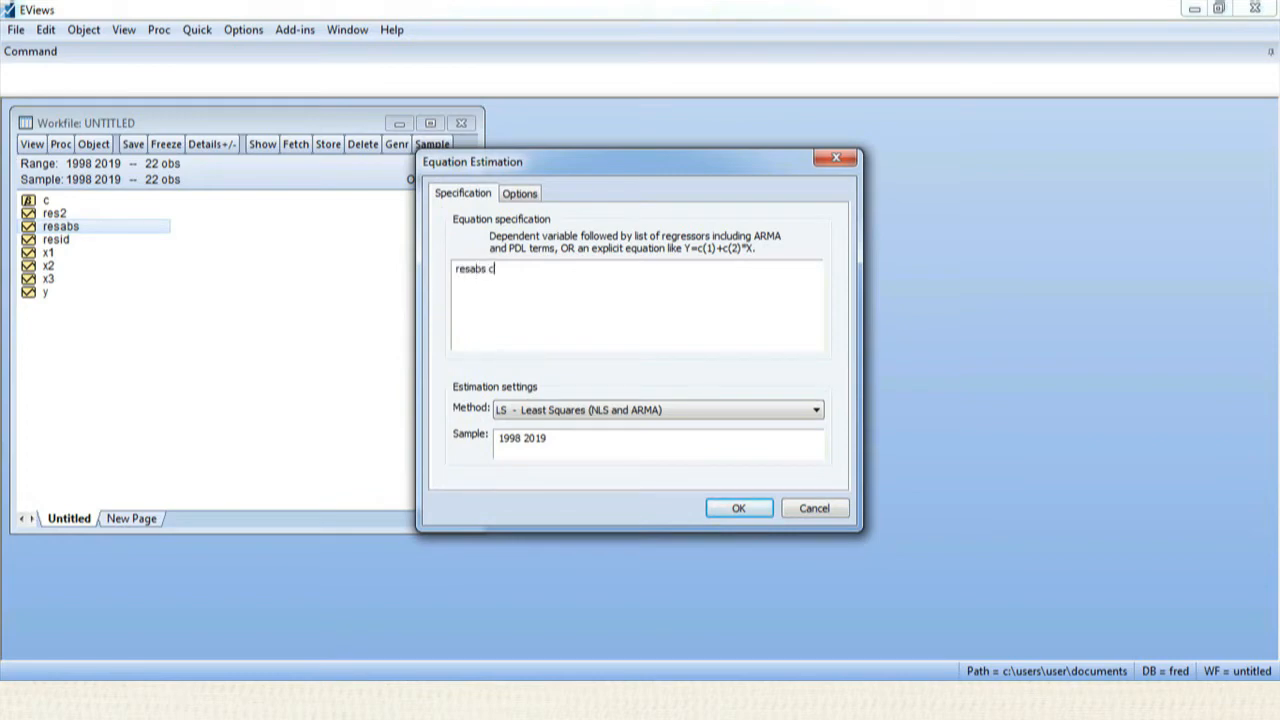
pyautogui.write(' x1 x2 x3')
pyautogui.click(737, 508)
pyautogui.moveTo(652, 254); pyautogui.dragTo(879, 146)
pyautogui.moveTo(854, 551); pyautogui.dragTo(849, 476)
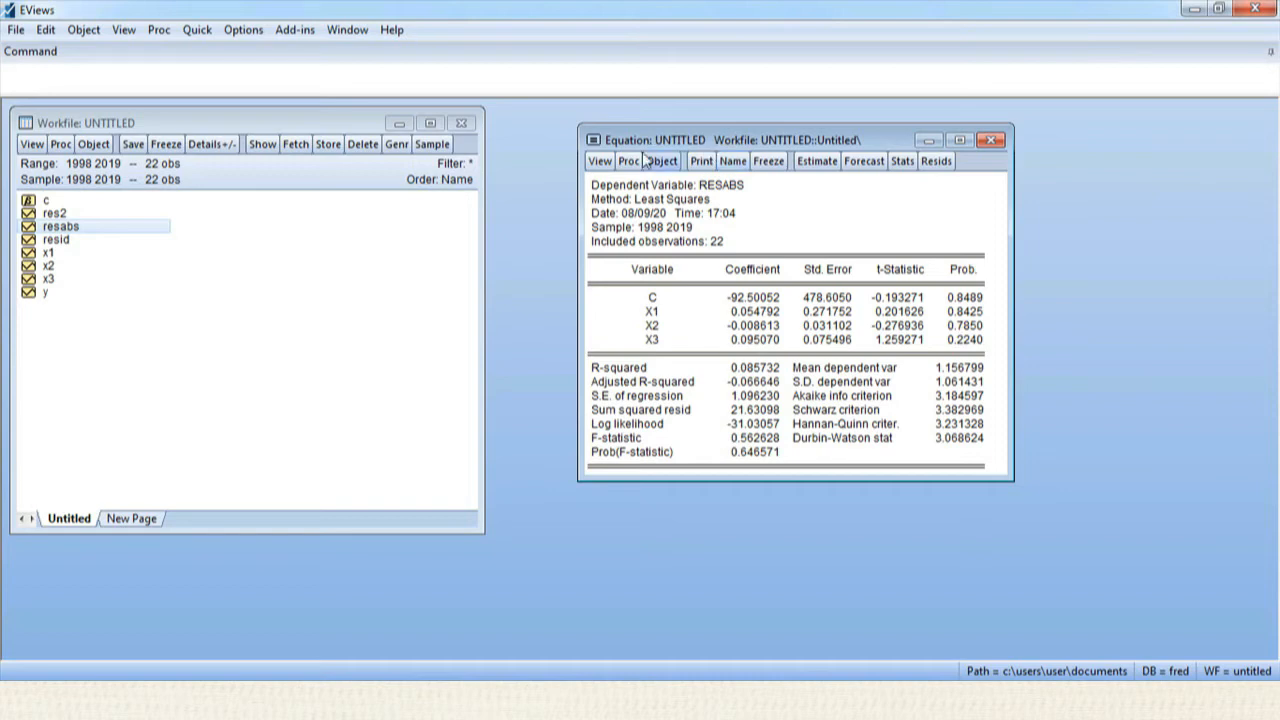
# Close the resabs regression output and delete its untitled equation.
pyautogui.click(599, 161)
pyautogui.moveTo(663, 336)
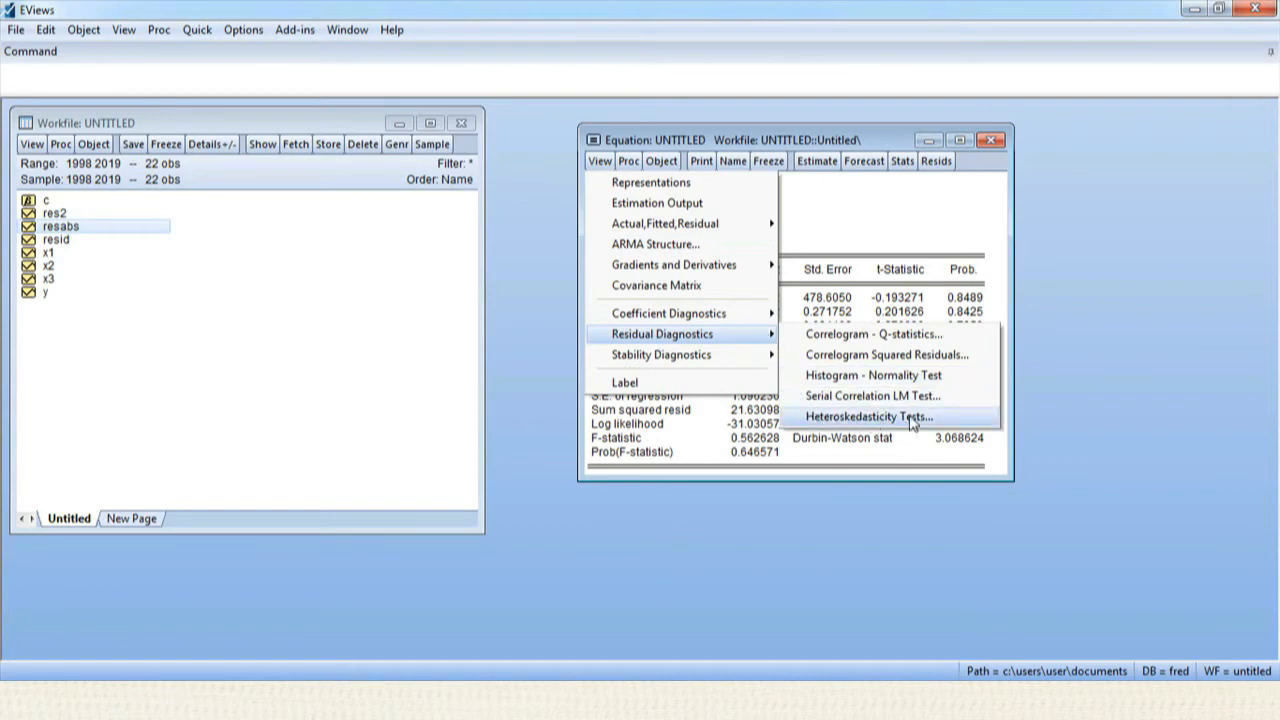
pyautogui.click(866, 148)
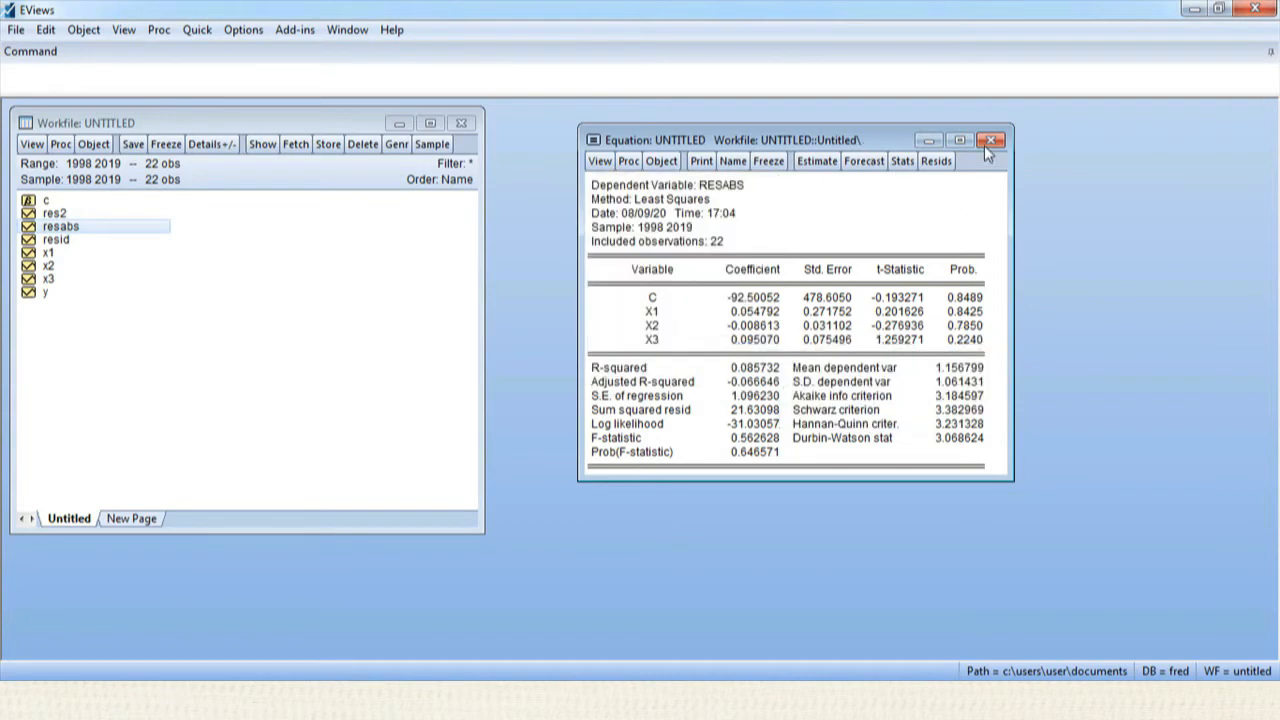
pyautogui.click(988, 141)
pyautogui.click(590, 383)
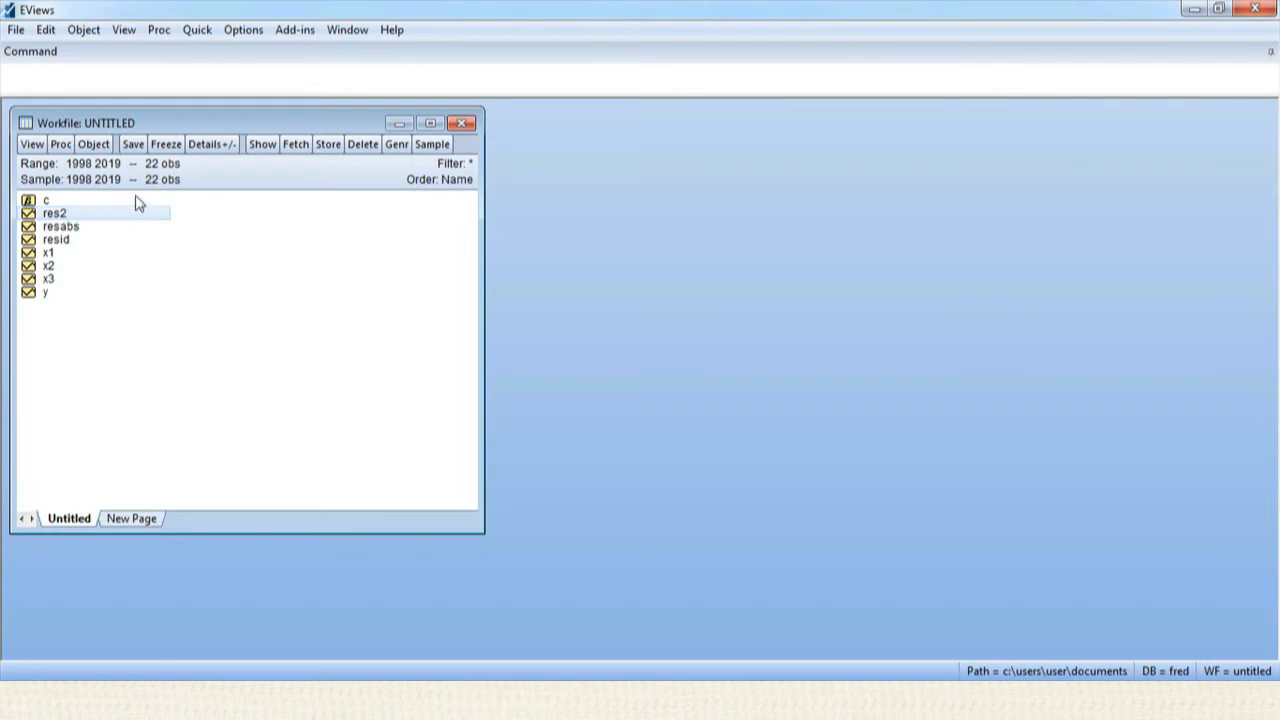
# Estimate the least-squares regression of log(res2) on c, x1, x2 and x3 again, and place its output beside the workfile.
pyautogui.click(198, 31)
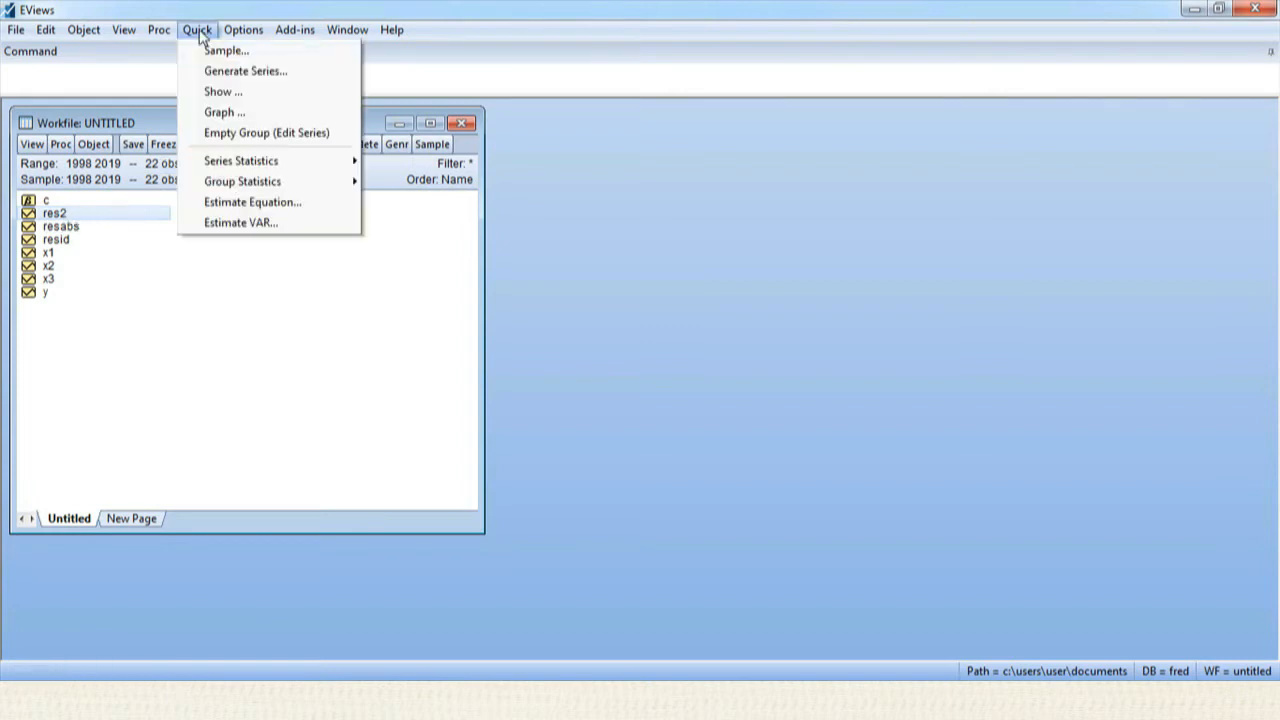
pyautogui.click(248, 204)
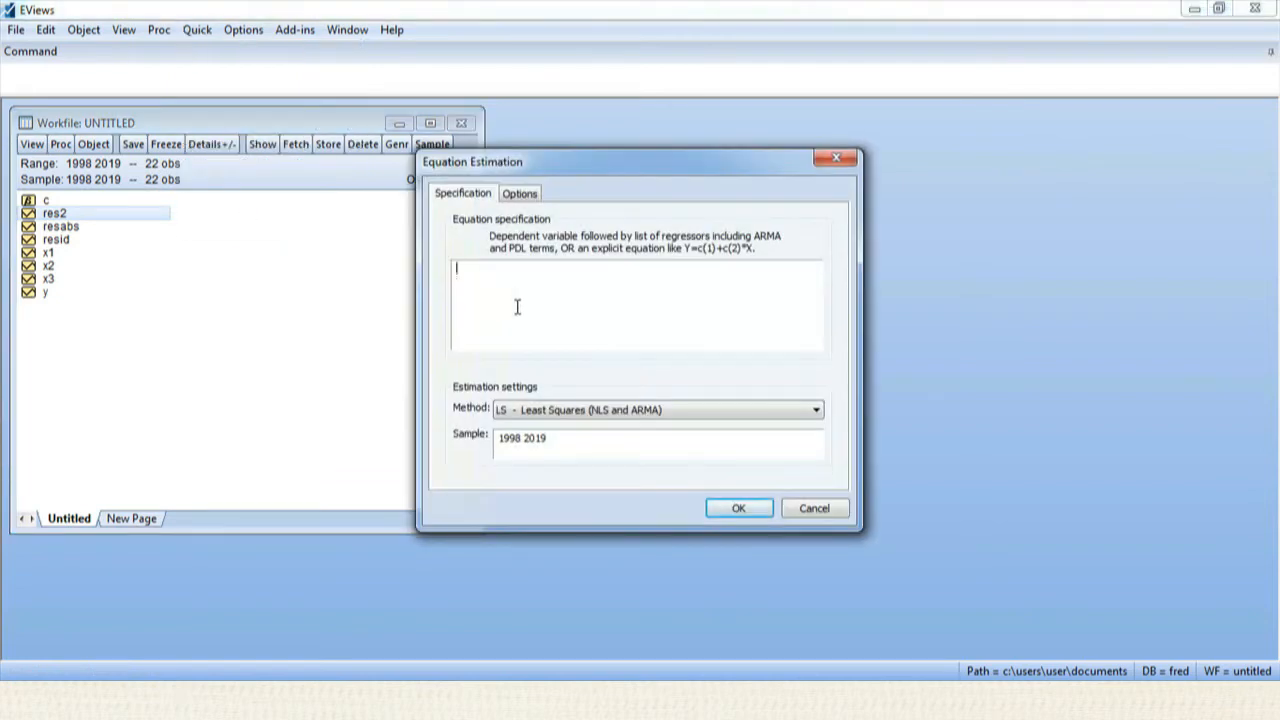
pyautogui.write('log(res2) c')
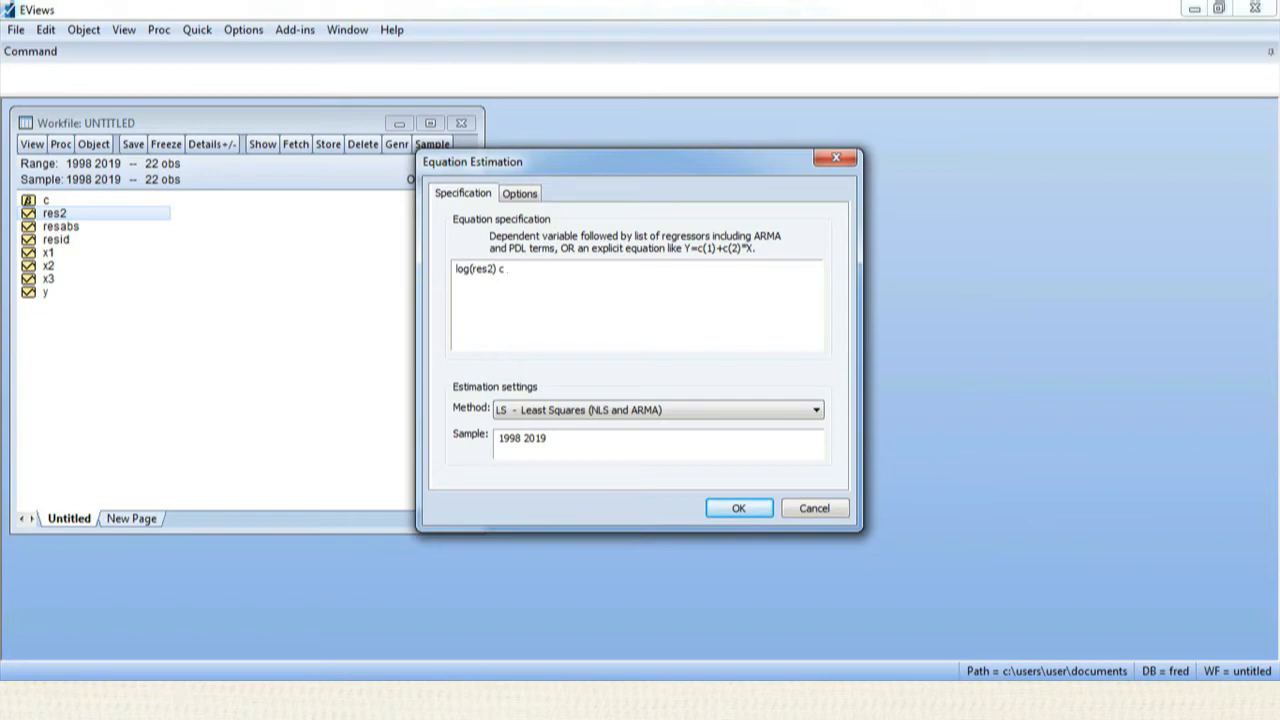
pyautogui.write(' x1 x2 x3')
pyautogui.click(737, 508)
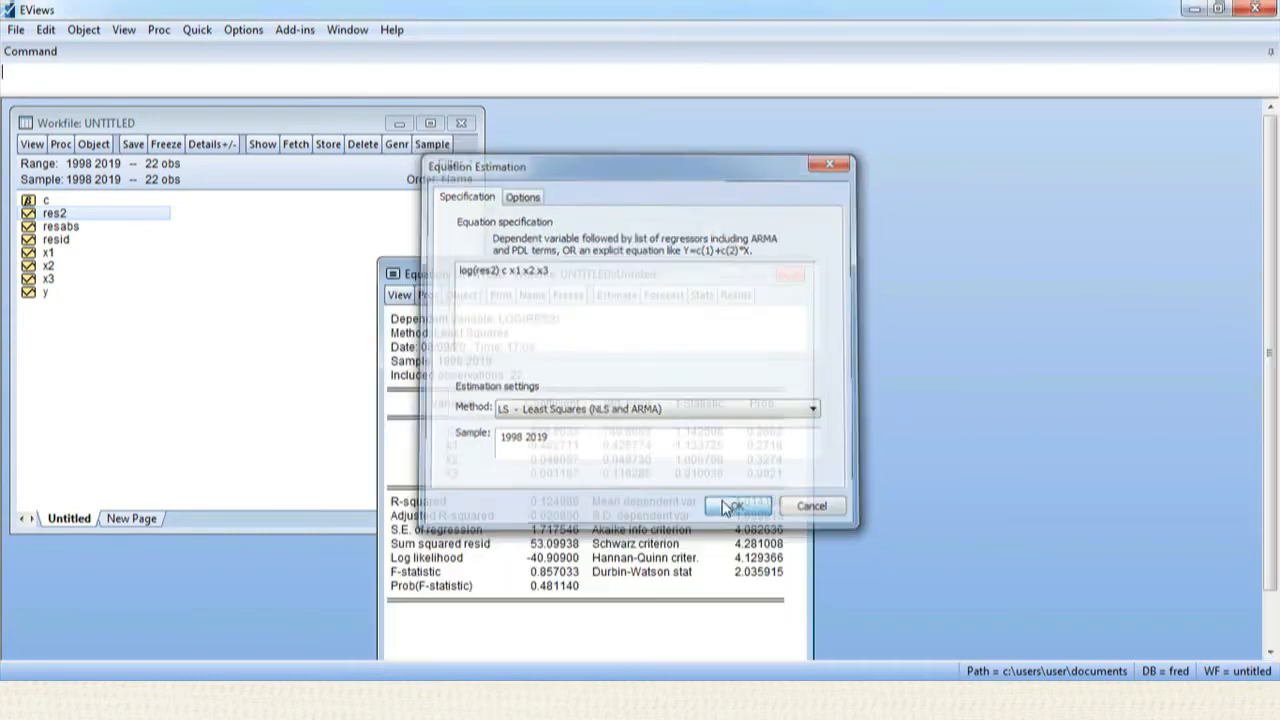
pyautogui.moveTo(636, 276); pyautogui.dragTo(855, 155)
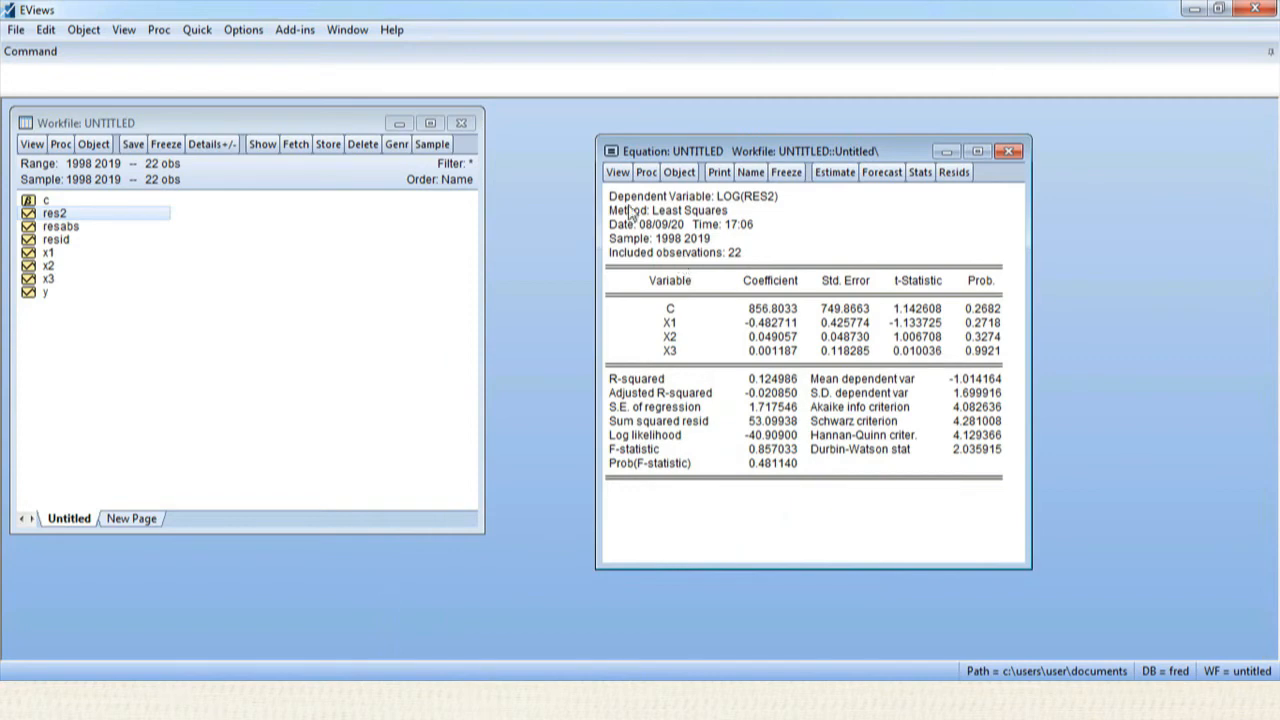
# Run the White heteroskedasticity test on the residuals of the log(res2) equation.
pyautogui.click(618, 173)
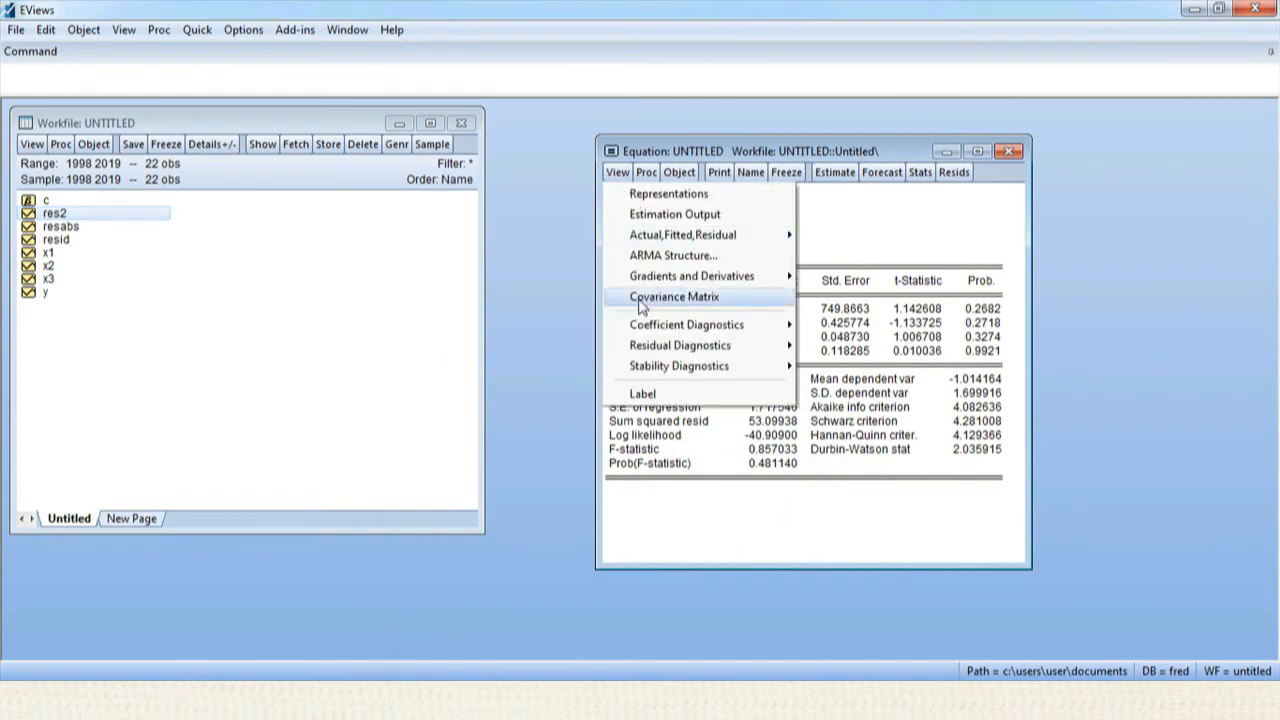
pyautogui.moveTo(686, 346)
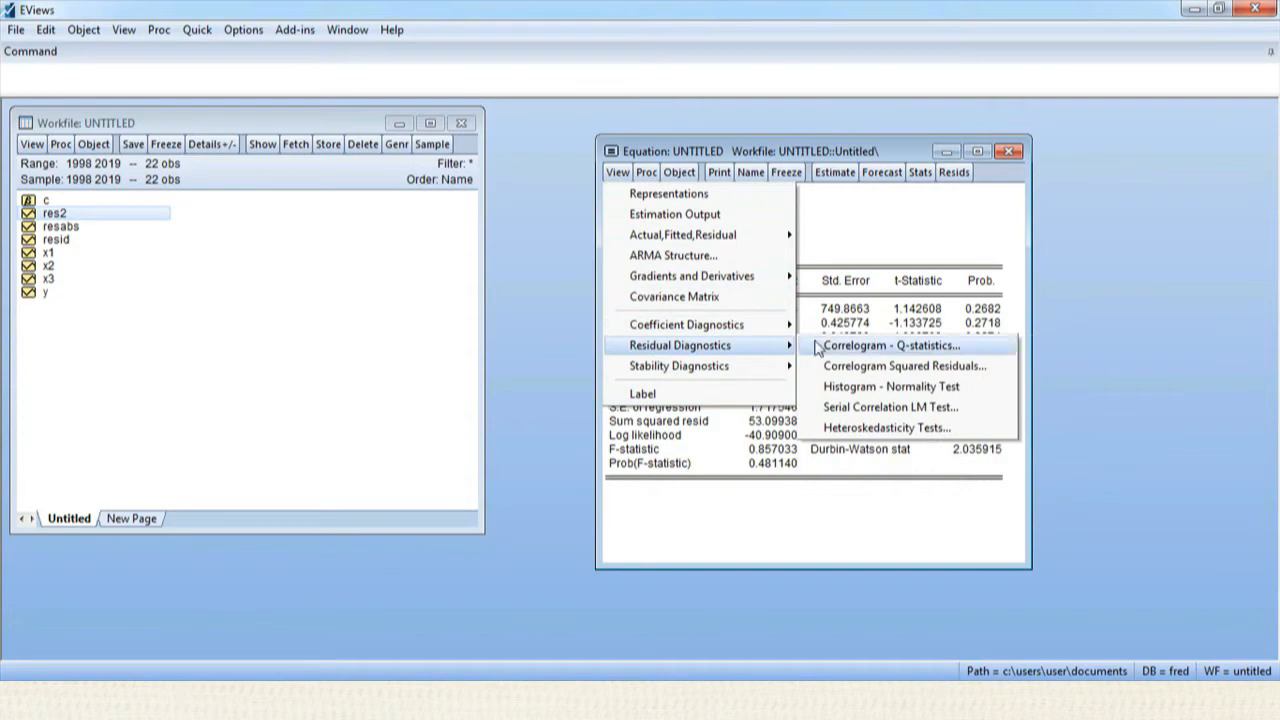
pyautogui.click(902, 428)
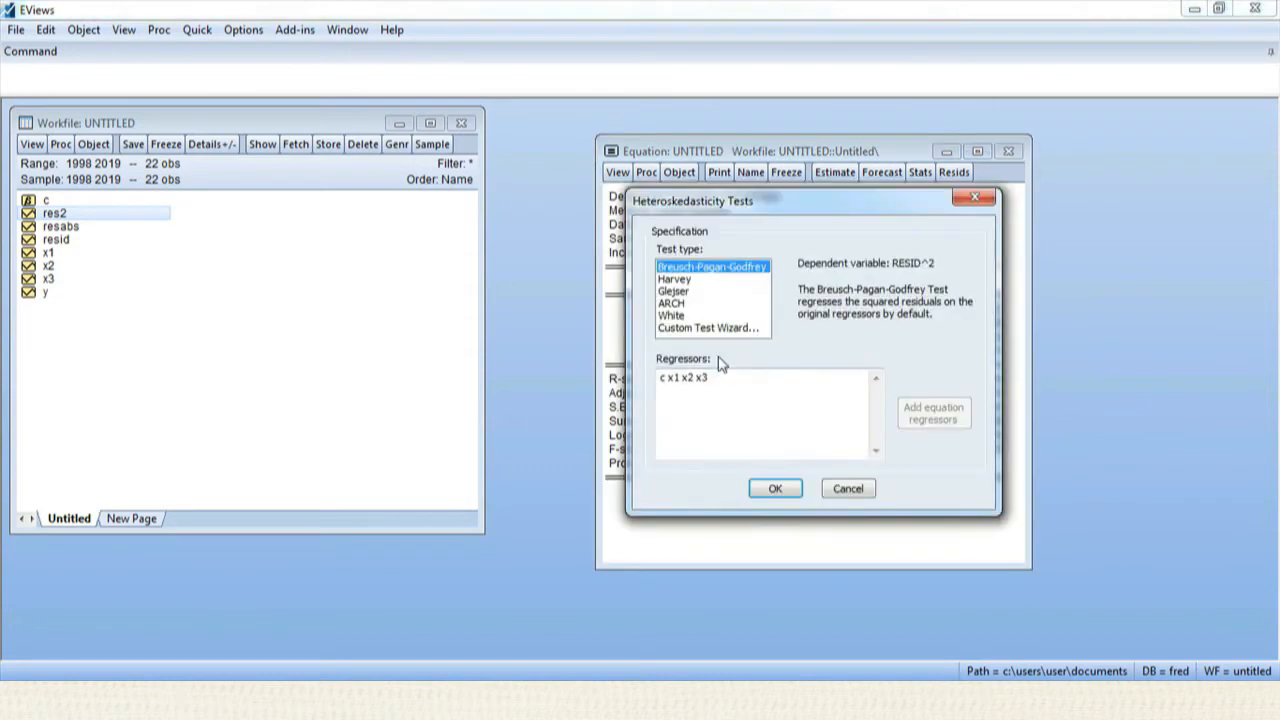
pyautogui.click(672, 315)
pyautogui.click(766, 489)
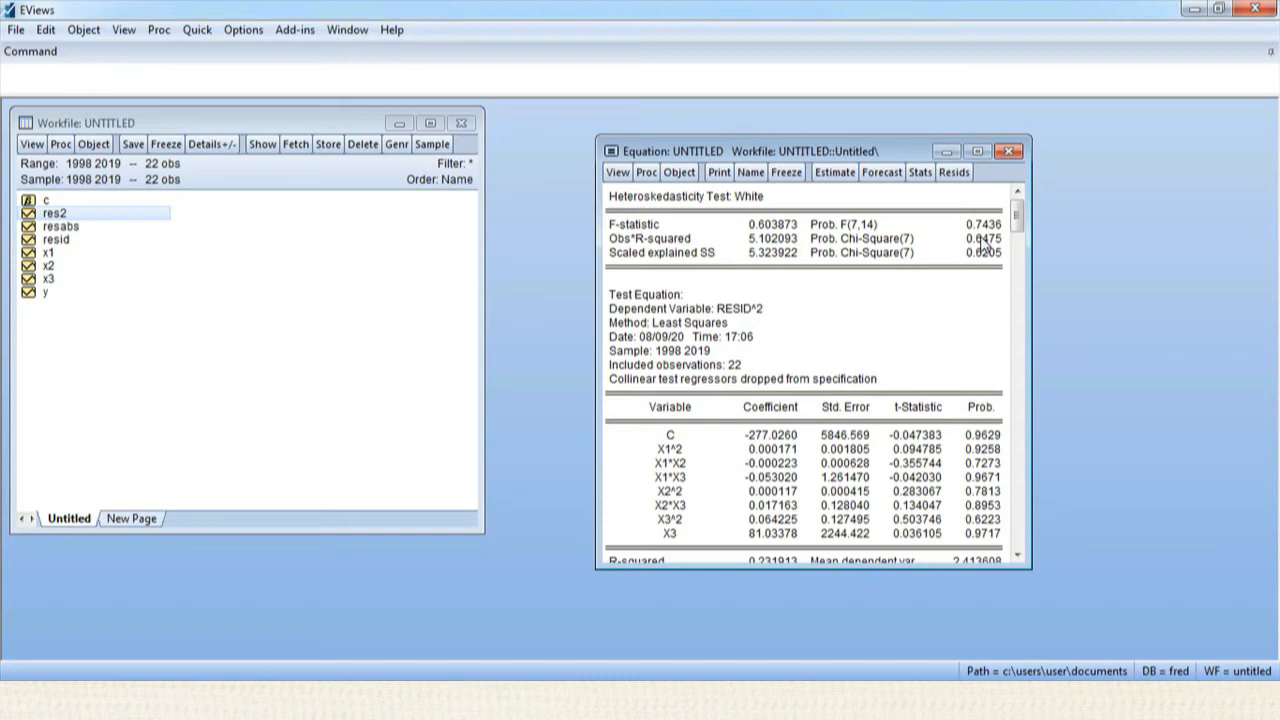
# Delete the untitled equation with the White test and close the workfile without saving.
pyautogui.click(1008, 151)
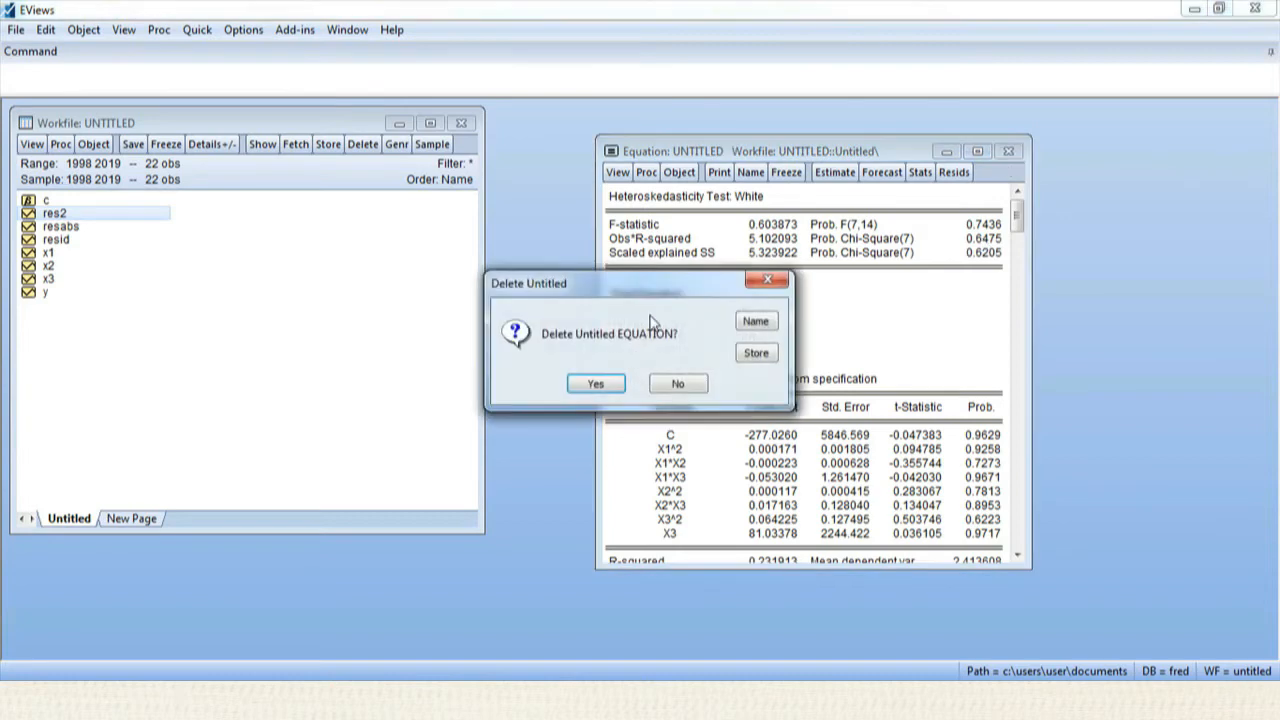
pyautogui.click(600, 383)
pyautogui.click(461, 122)
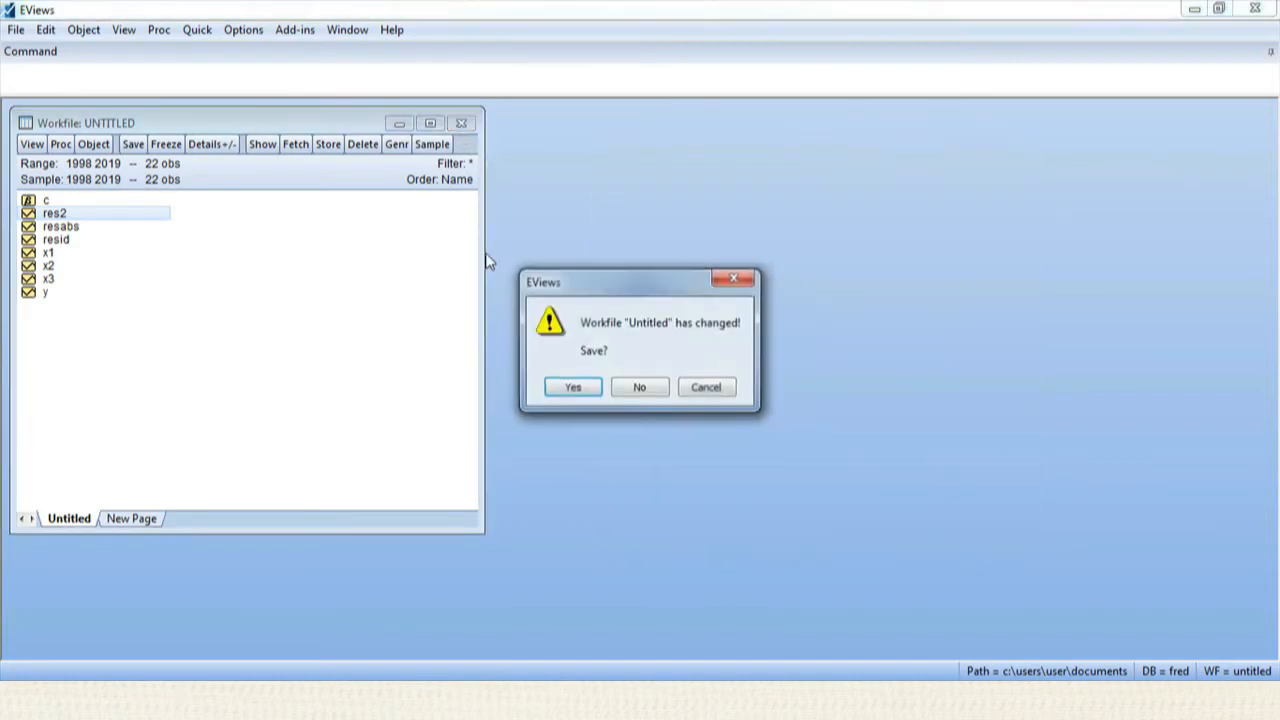
pyautogui.click(628, 386)
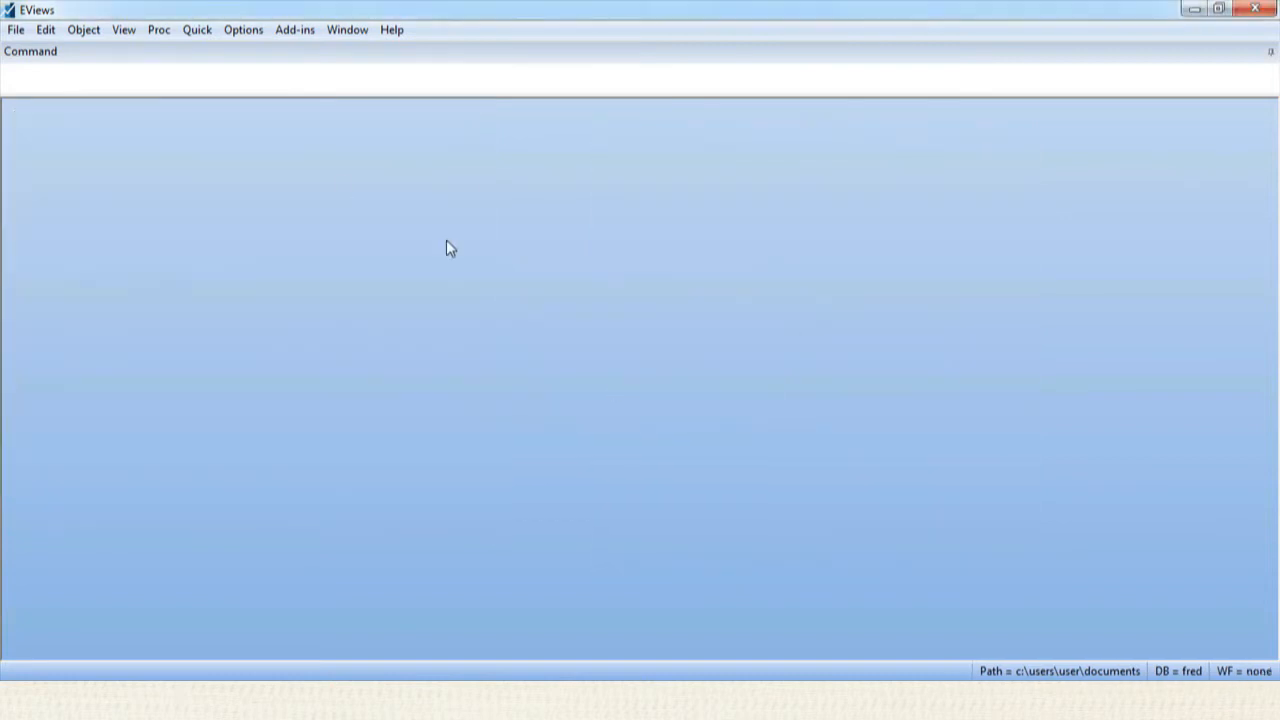
# Create an unstructured/undated workfile with 14 observations and place its window beside the upper-left edge of the workspace.
pyautogui.click(16, 29)
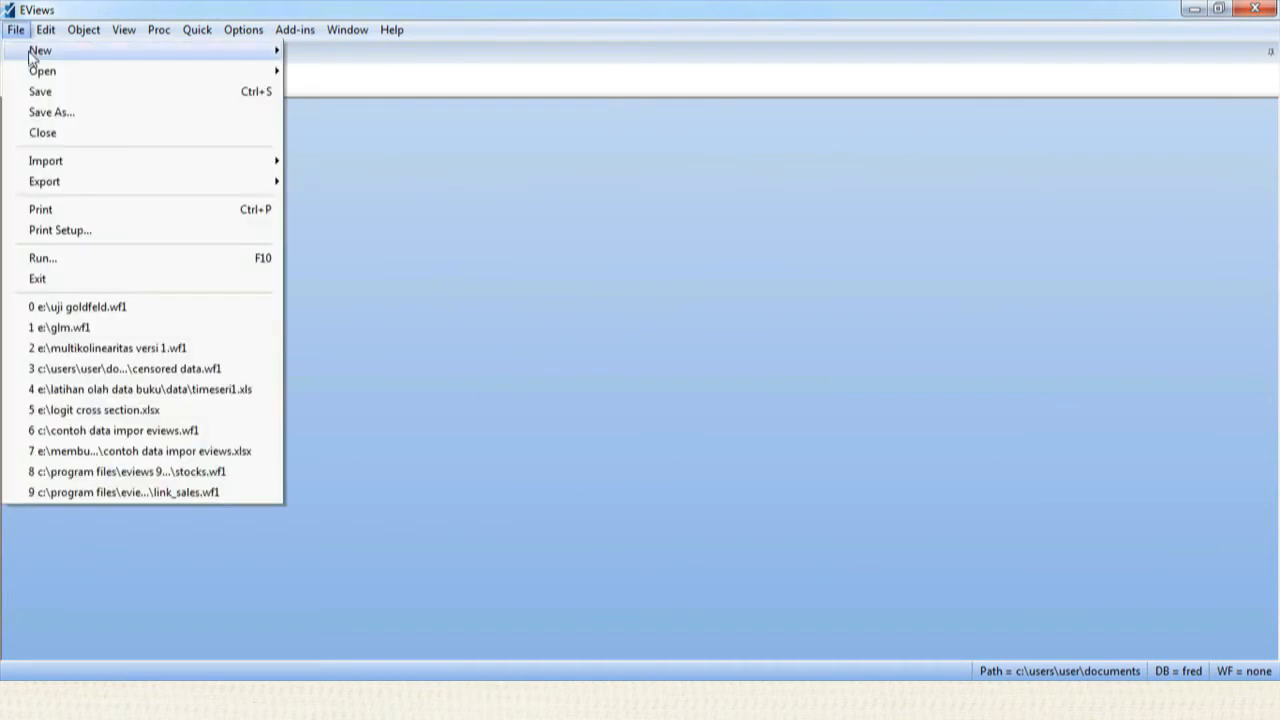
pyautogui.moveTo(109, 57)
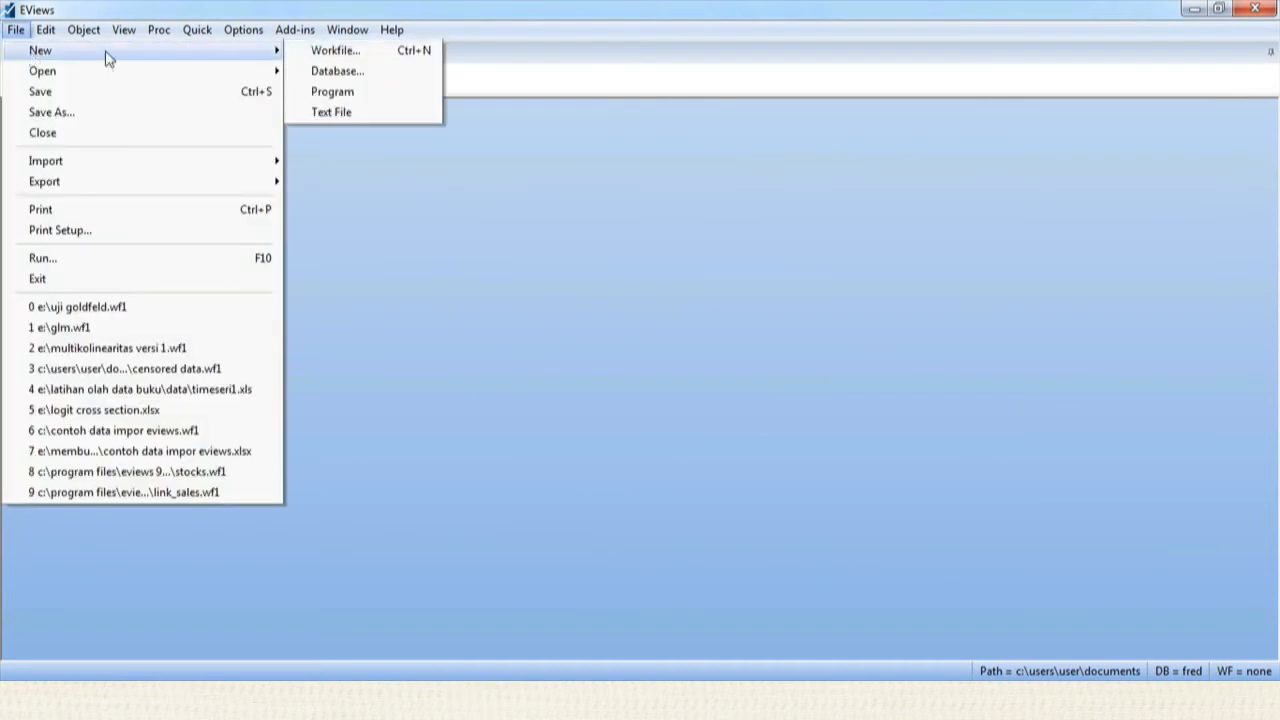
pyautogui.click(318, 58)
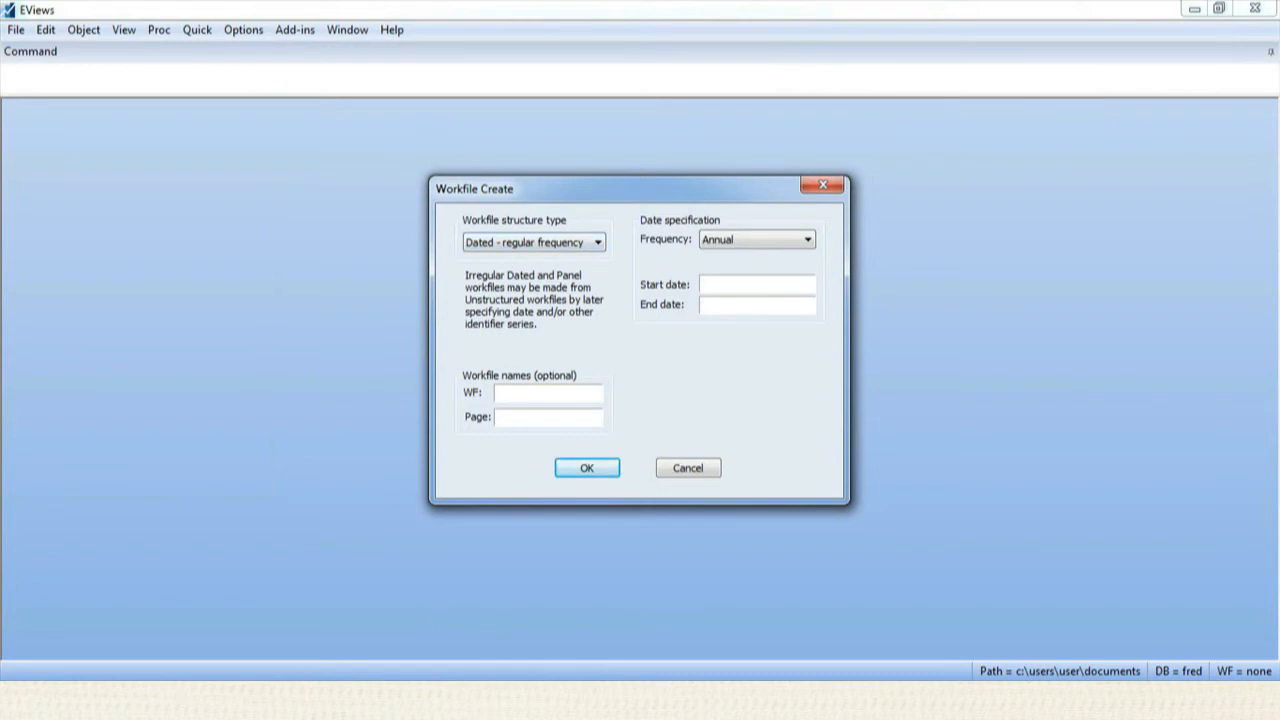
pyautogui.moveTo(574, 626)
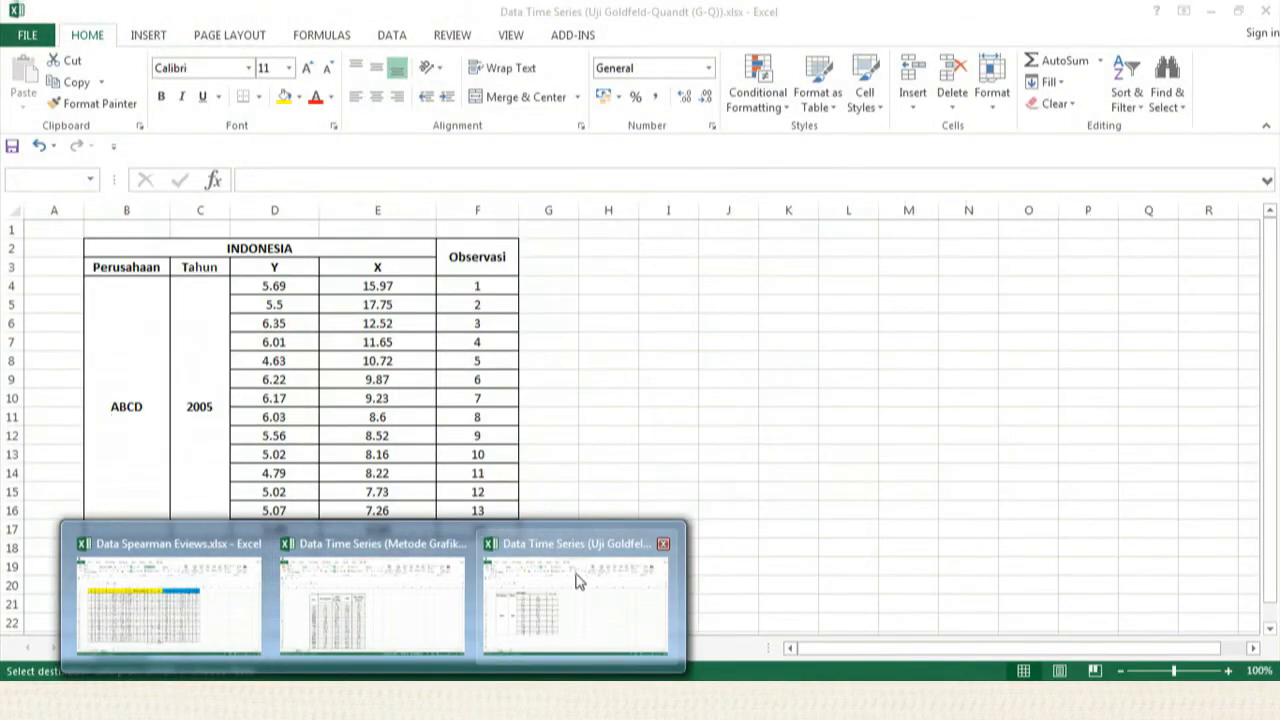
pyautogui.click(576, 580)
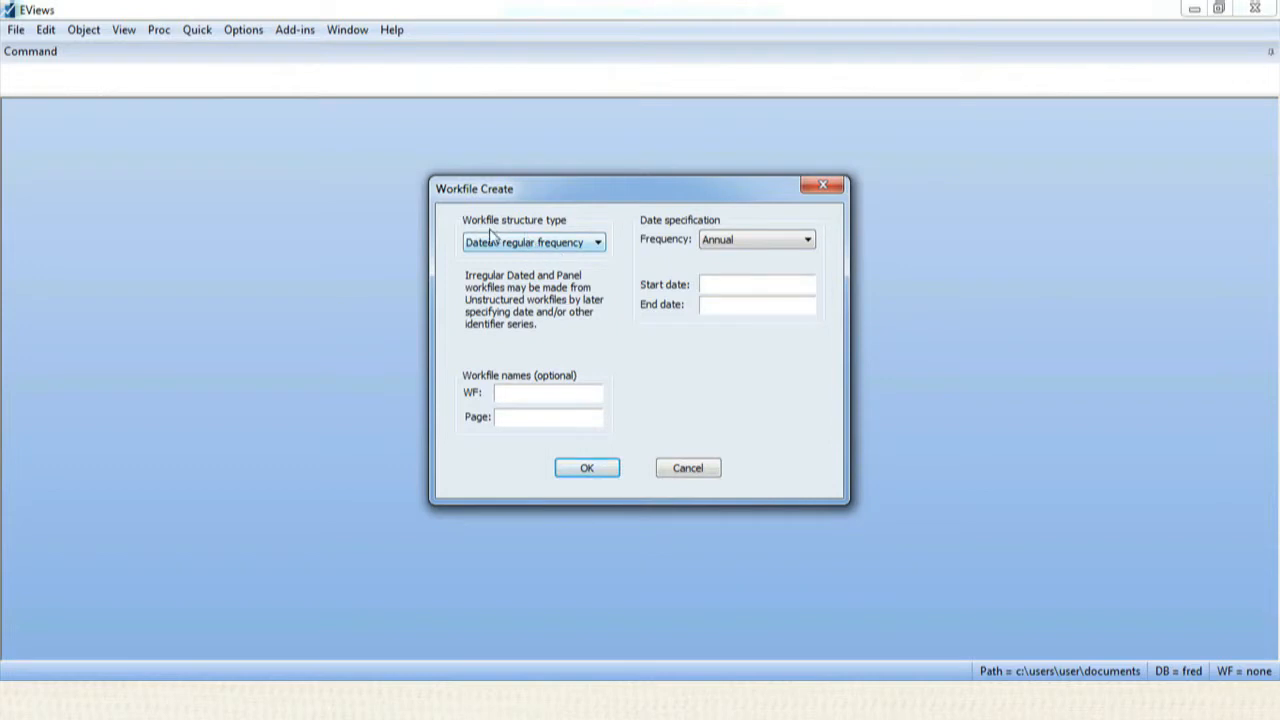
pyautogui.click(522, 242)
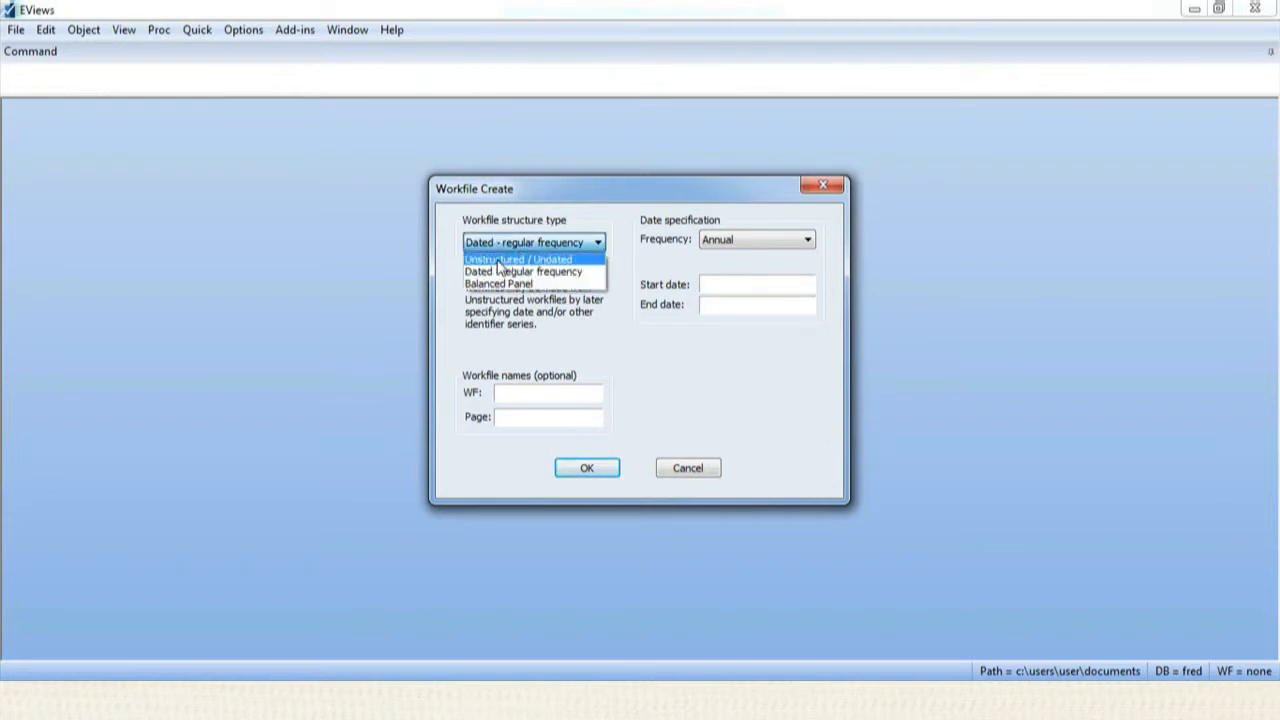
pyautogui.click(530, 259)
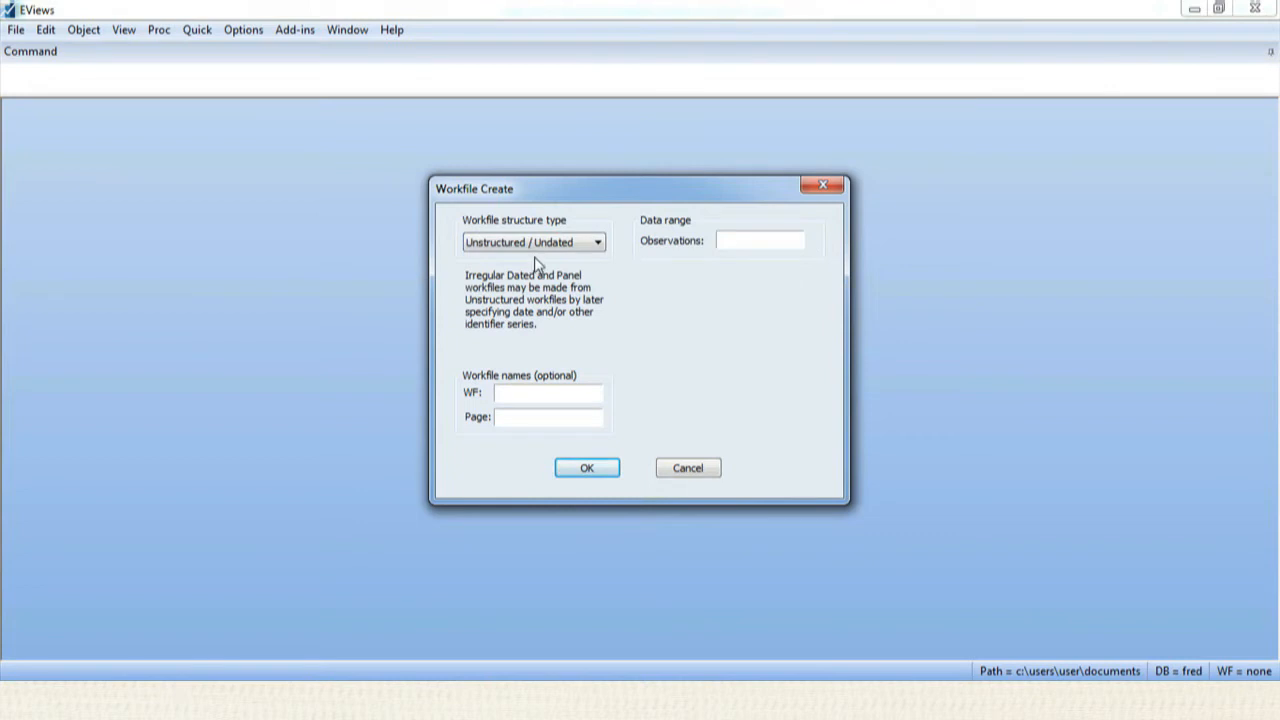
pyautogui.click(732, 242)
pyautogui.write('14')
pyautogui.click(606, 472)
pyautogui.moveTo(536, 304); pyautogui.dragTo(153, 93)
# Open an empty group for data entry and show its series-name row above the first observation.
pyautogui.click(197, 30)
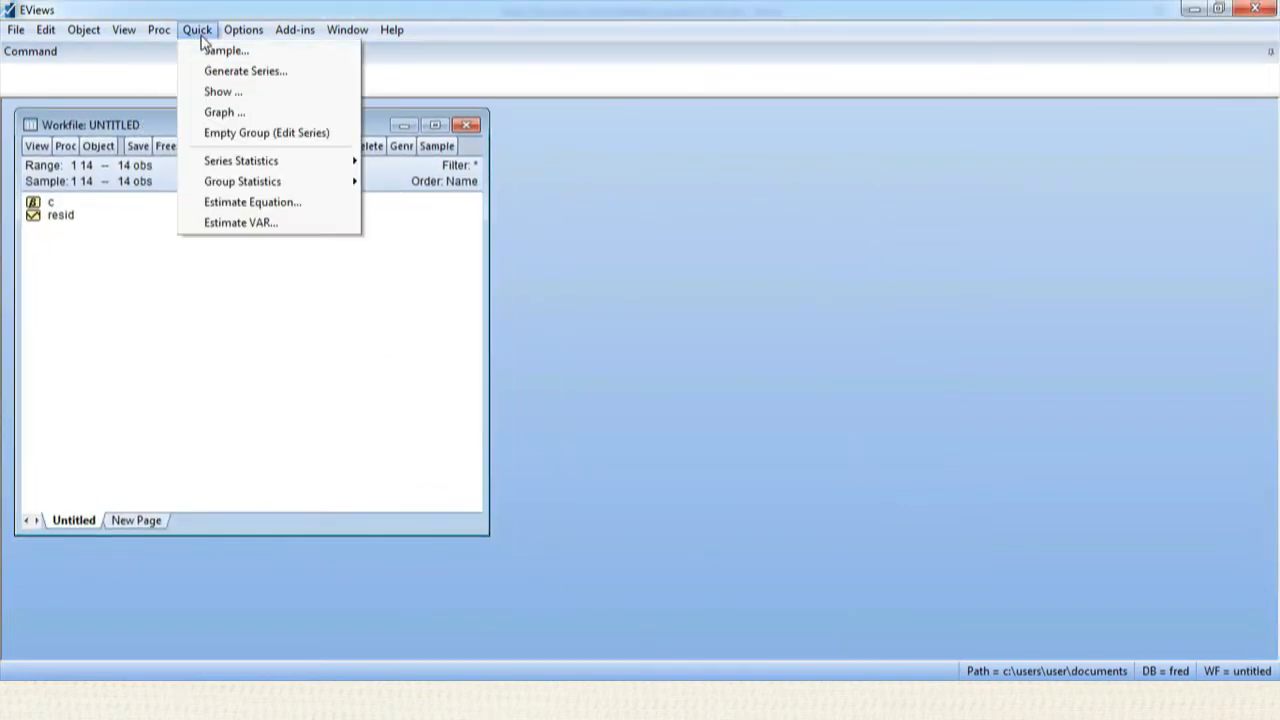
pyautogui.click(237, 138)
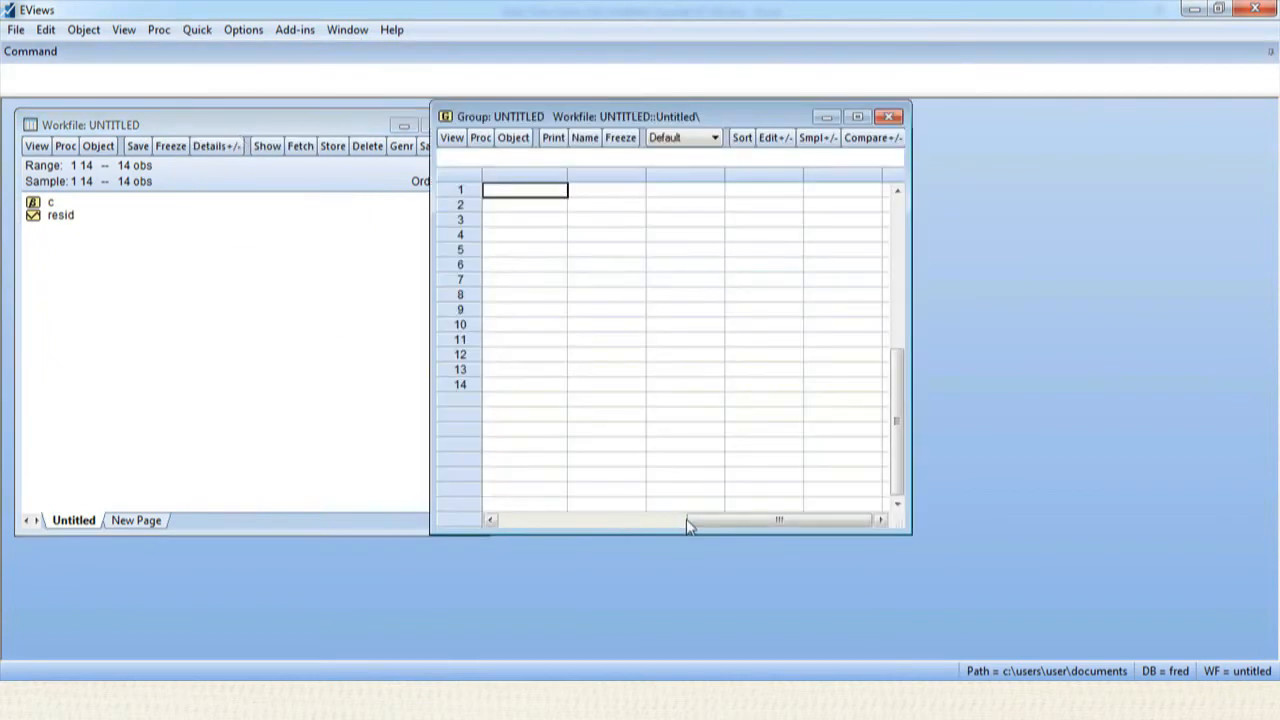
pyautogui.click(590, 517)
pyautogui.moveTo(894, 420); pyautogui.dragTo(903, 271)
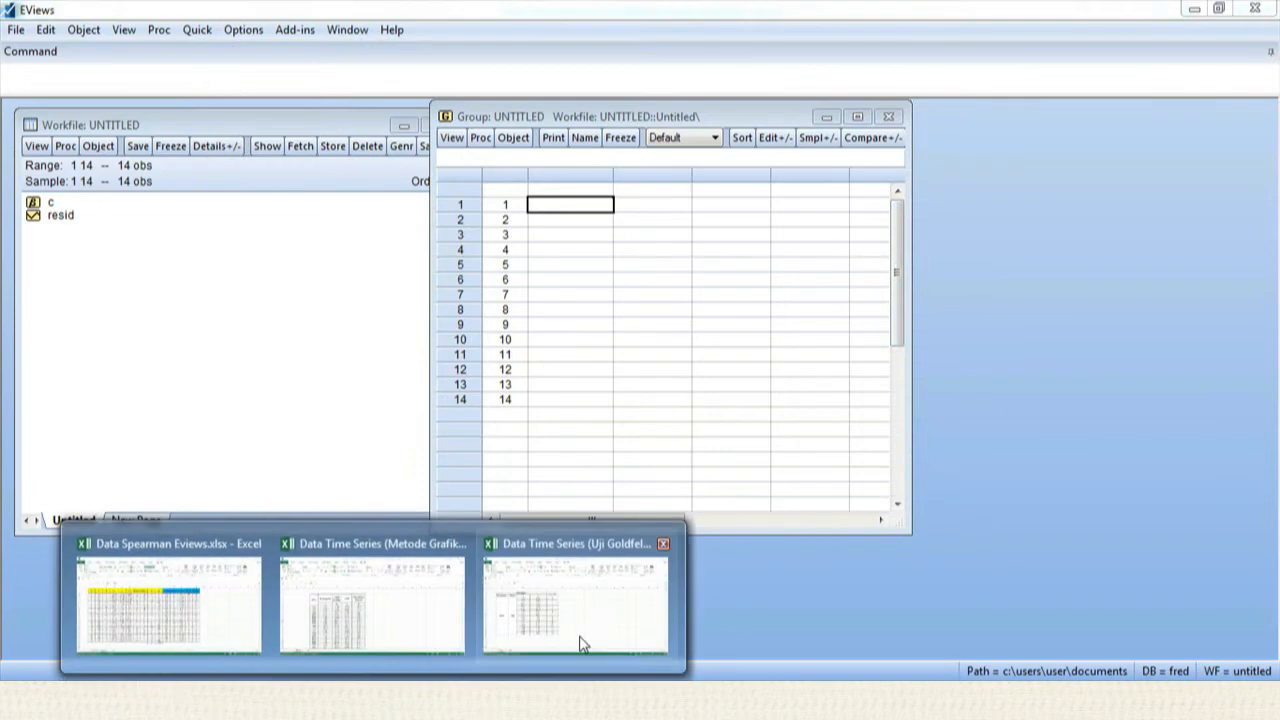
# Switch to the Goldfeld-Quandt workbook in Excel and copy the Y and X columns with their headers.
pyautogui.moveTo(486, 606)
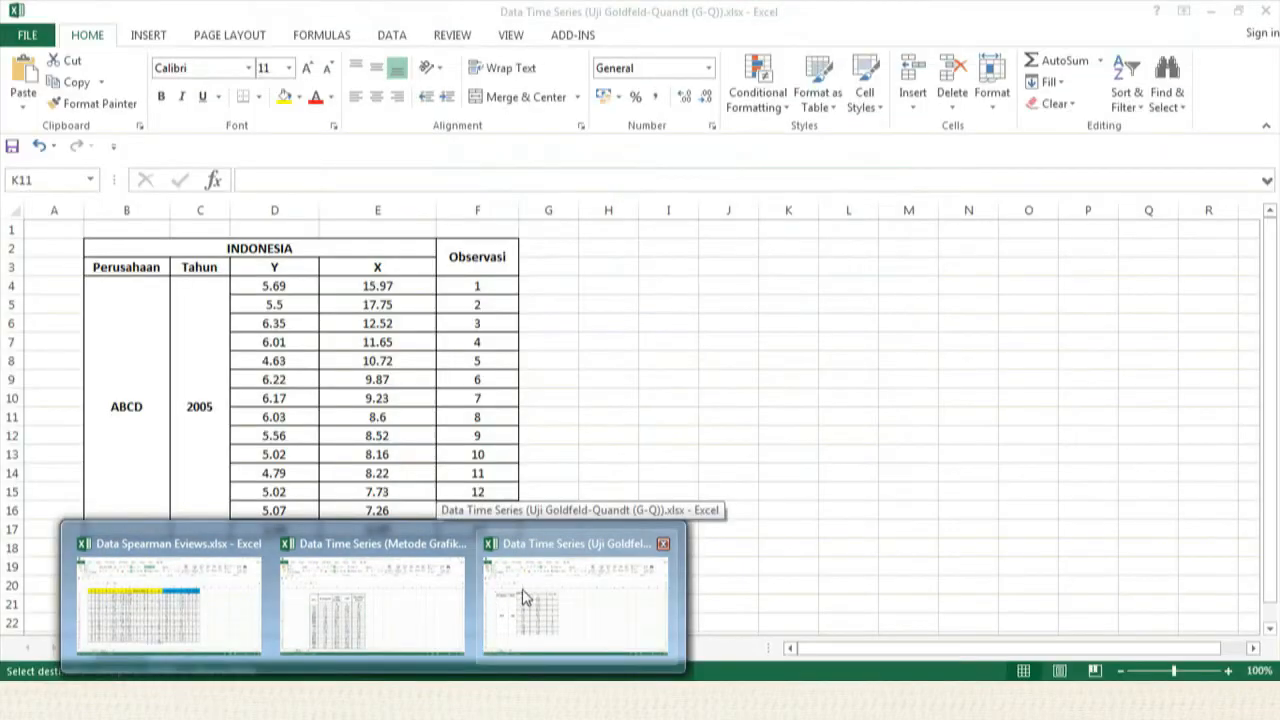
pyautogui.click(497, 598)
pyautogui.moveTo(278, 268); pyautogui.dragTo(375, 532)
pyautogui.rightClick(380, 536)
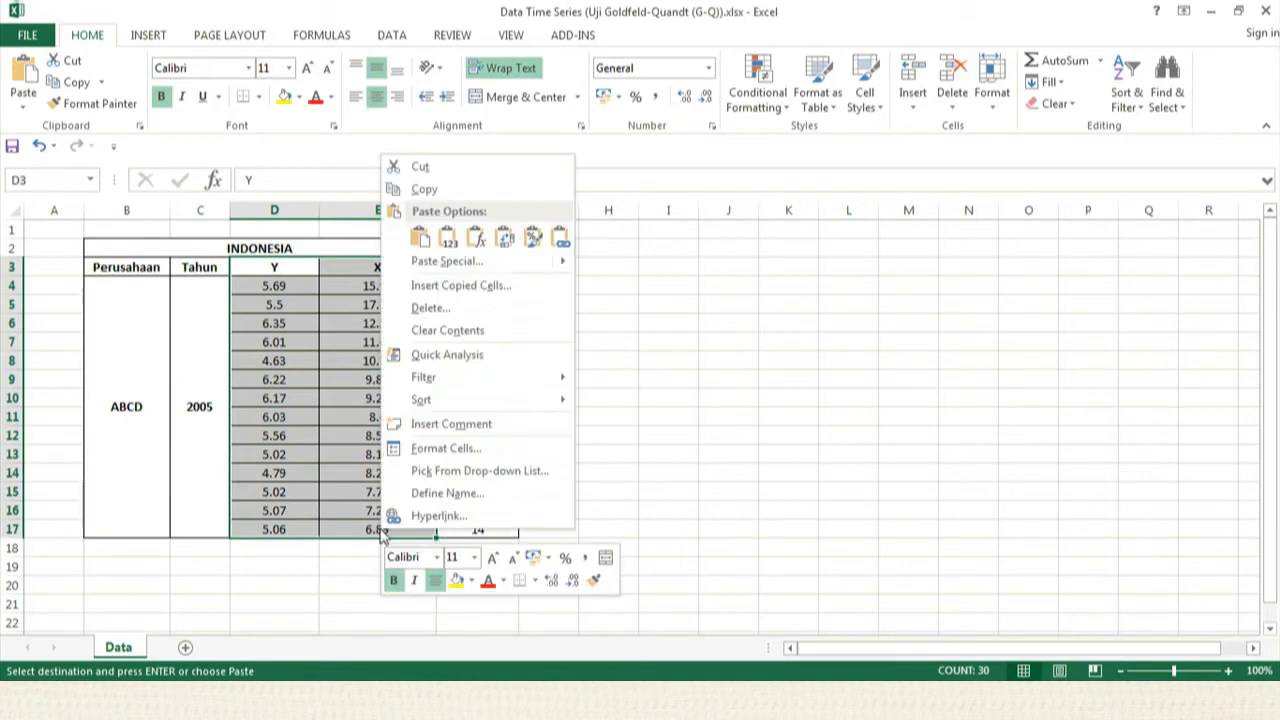
pyautogui.click(480, 190)
# Back in EViews, paste the copied data as series Y and X, then close and delete the untitled group.
pyautogui.hotkey('alt', 'Tab')
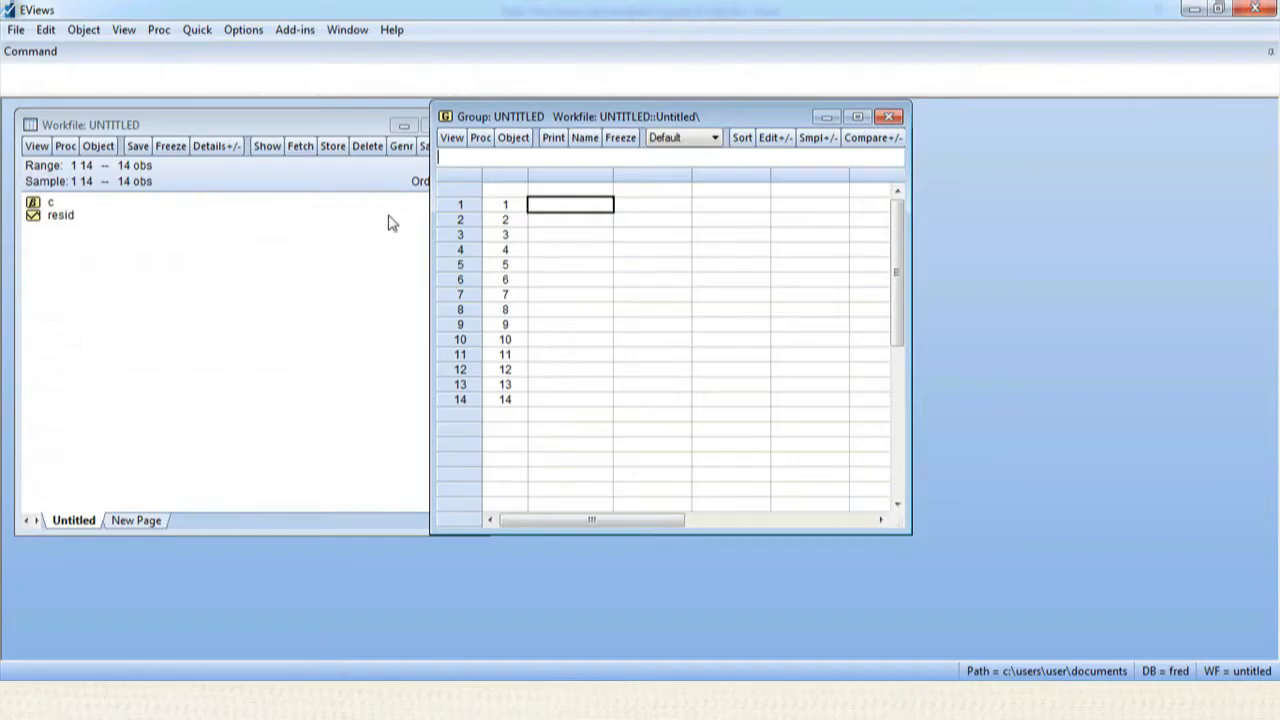
pyautogui.click(562, 192)
pyautogui.hotkey('ctrl', 'v')
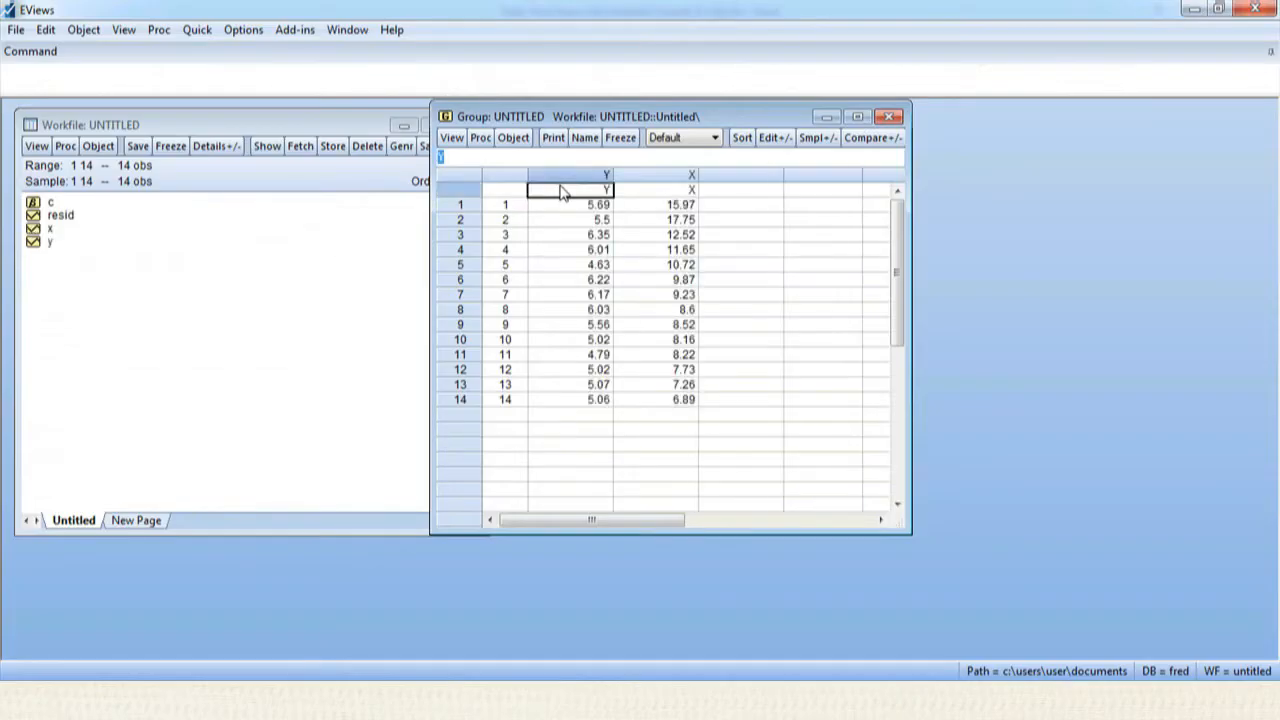
pyautogui.click(888, 116)
pyautogui.click(585, 390)
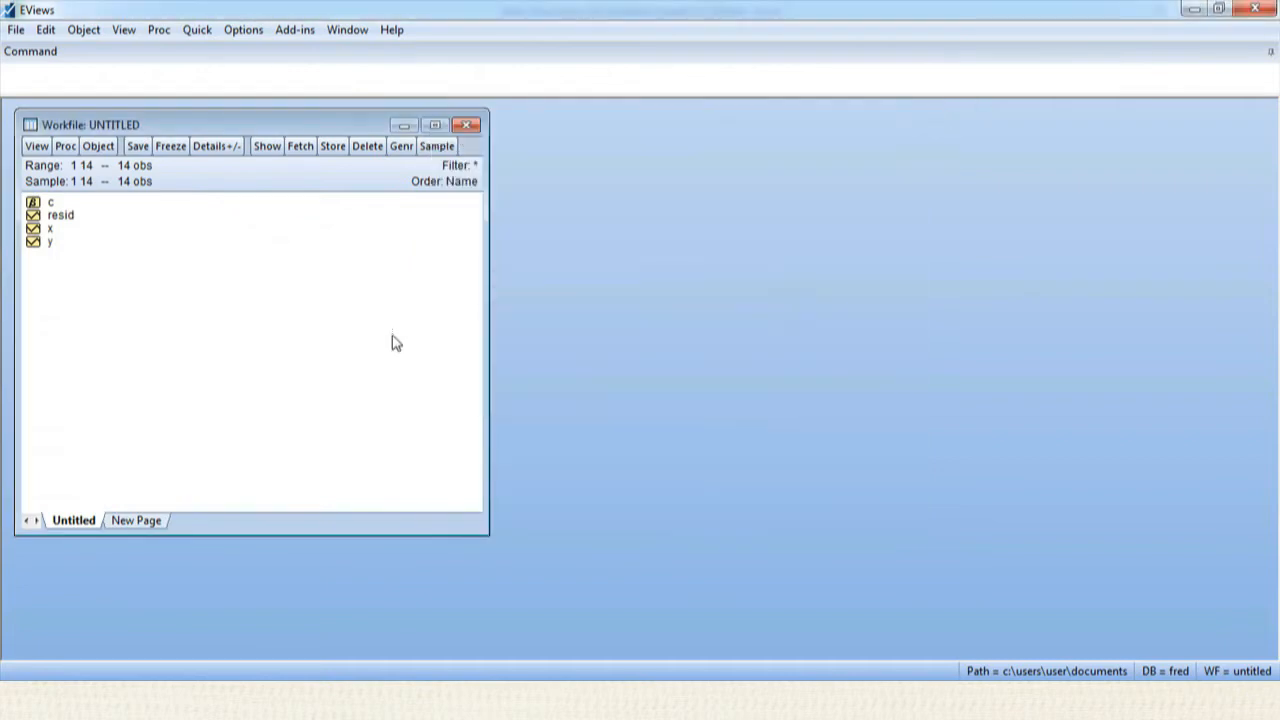
# Sort the workfile by x and inspect the order of the x values before and after sorting.
pyautogui.click(40, 230)
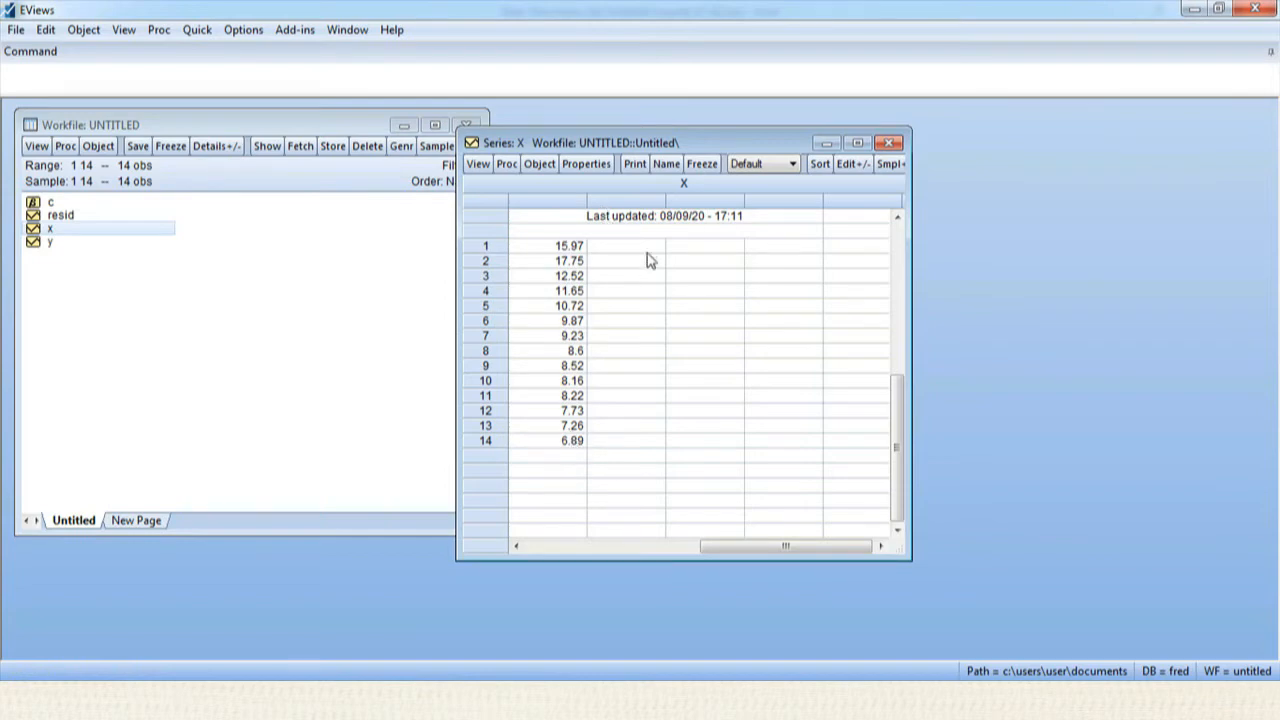
pyautogui.click(892, 144)
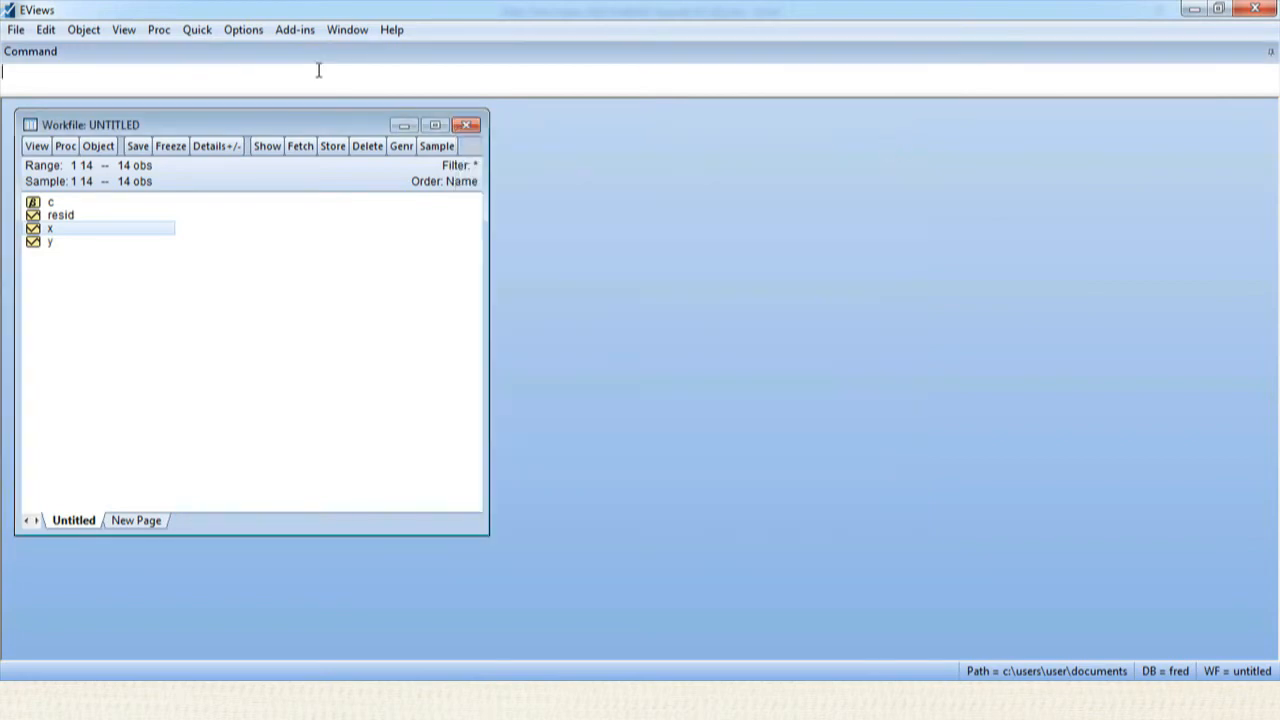
pyautogui.write('sort x')
pyautogui.doubleClick(88, 231)
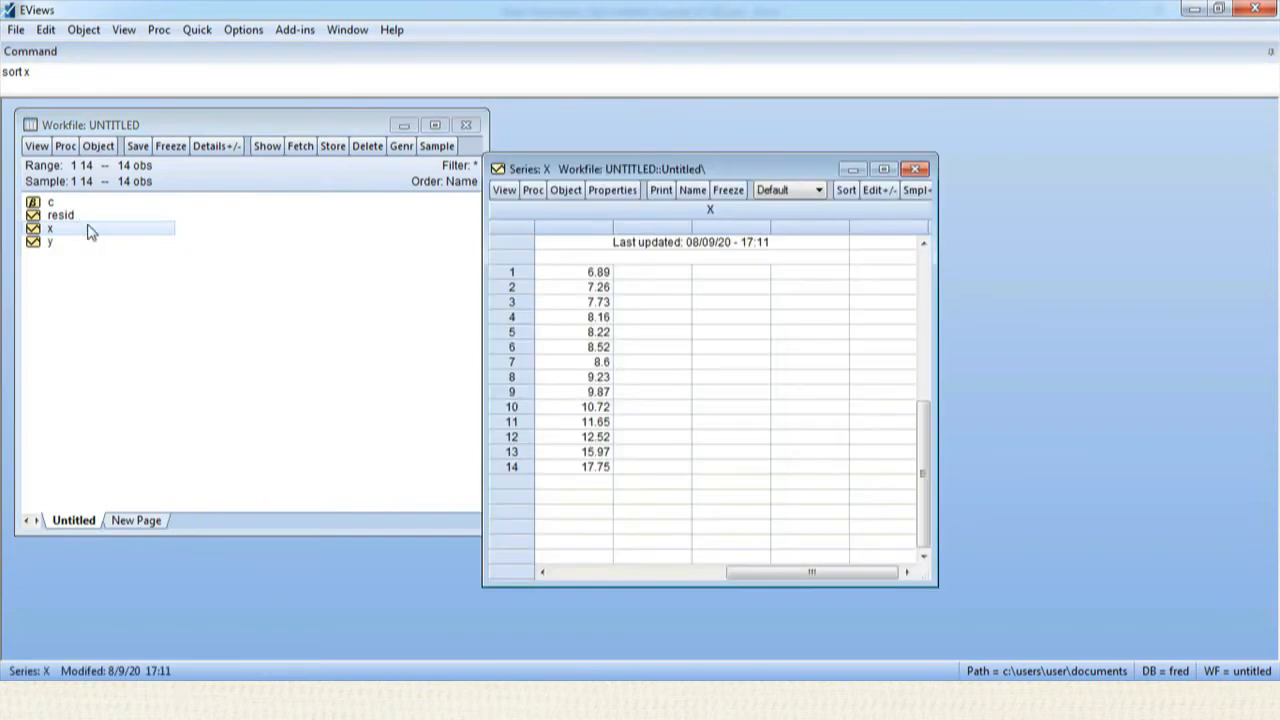
pyautogui.moveTo(656, 169); pyautogui.dragTo(714, 126)
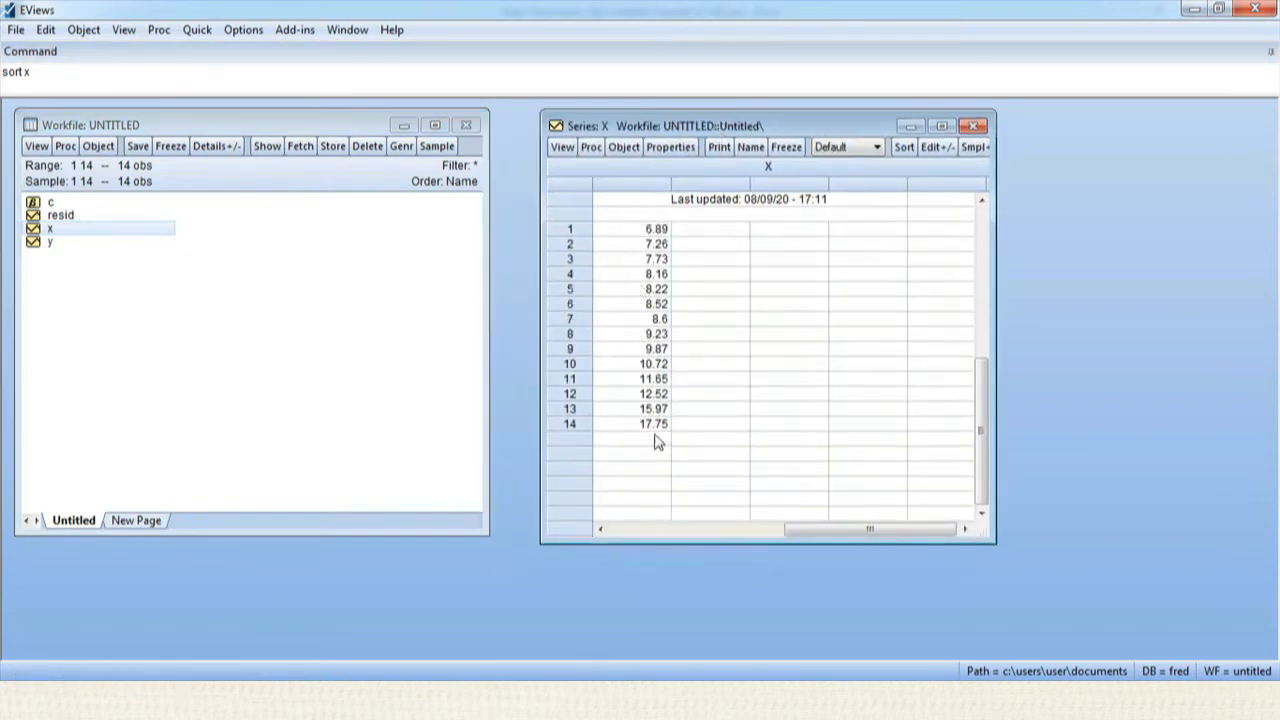
pyautogui.click(975, 127)
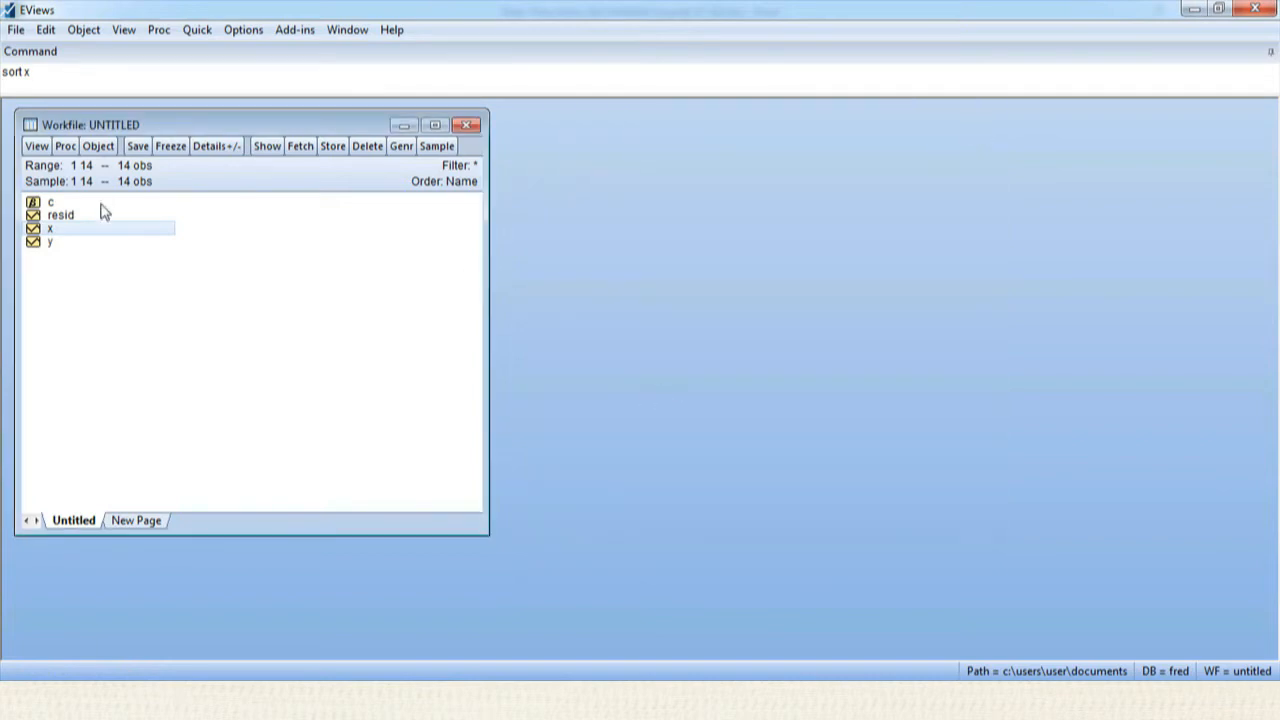
# Open the series y and x together as a group.
pyautogui.click(52, 245)
pyautogui.rightClick(128, 241)
pyautogui.moveTo(133, 244)
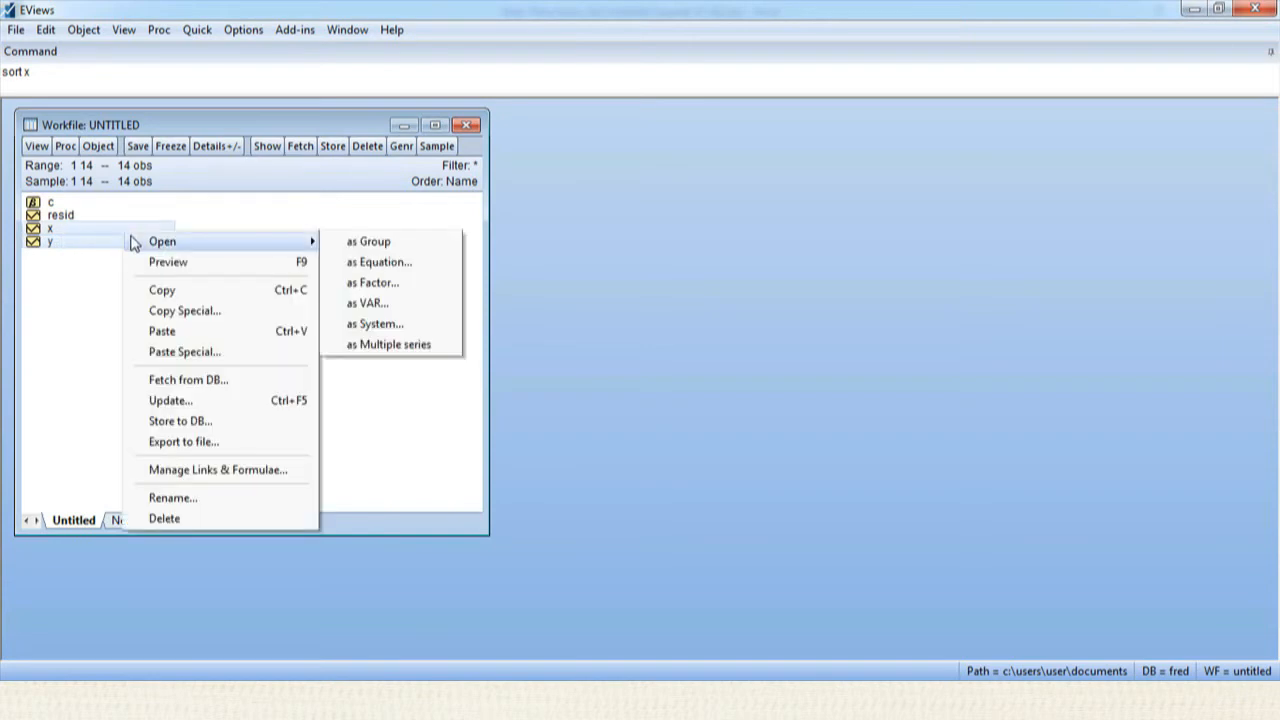
pyautogui.click(340, 248)
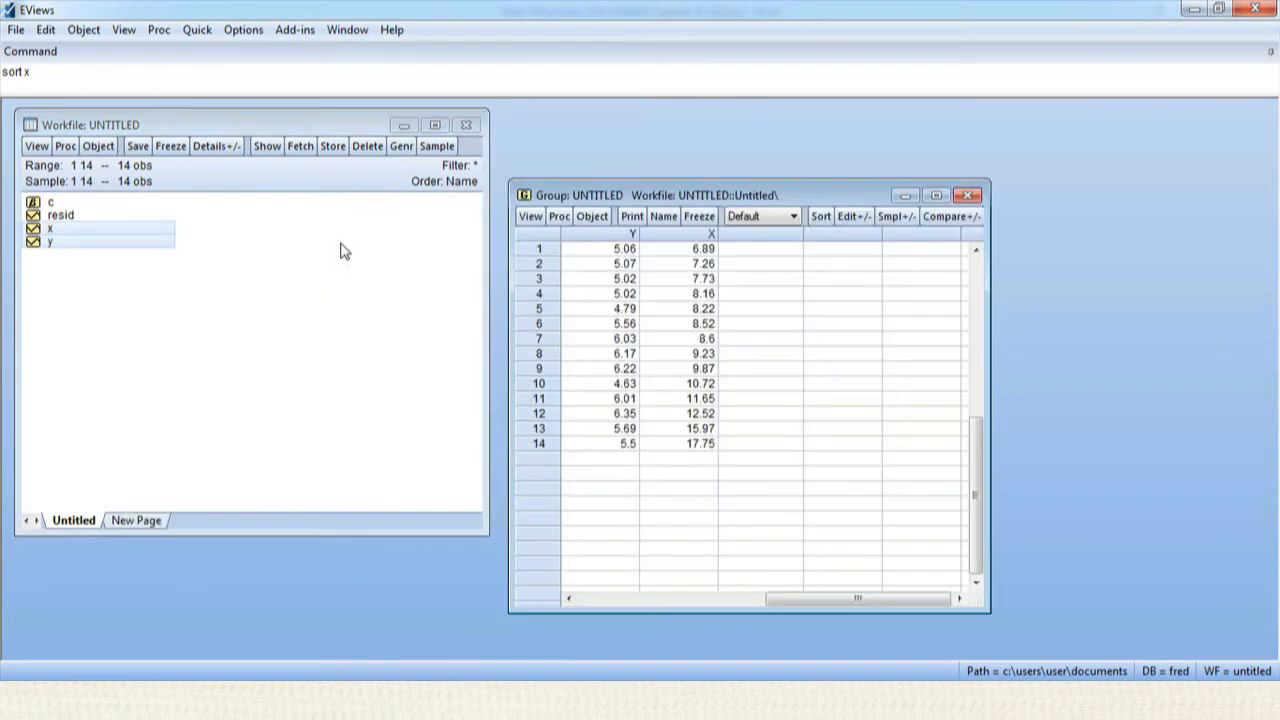
# Make an equation from the group and set its specification to y c x.
pyautogui.click(557, 217)
pyautogui.click(564, 242)
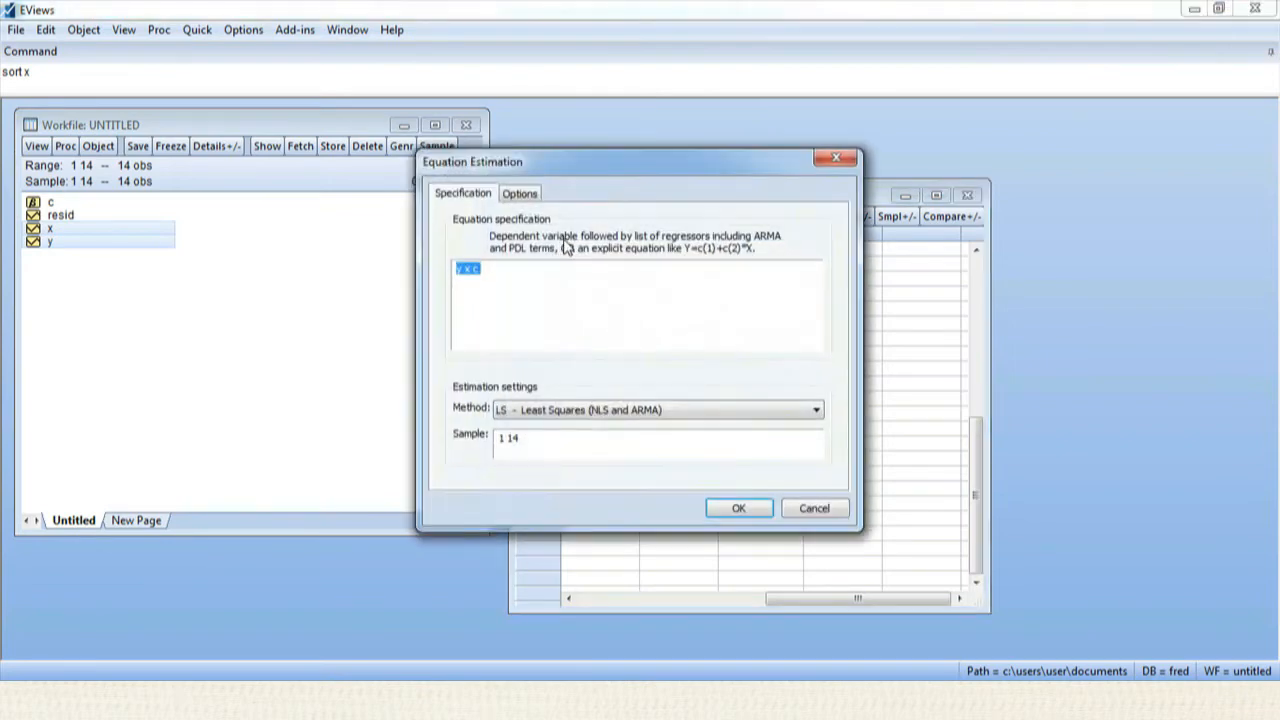
pyautogui.click(587, 318)
pyautogui.press('BackSpace')
pyautogui.press('BackSpace')
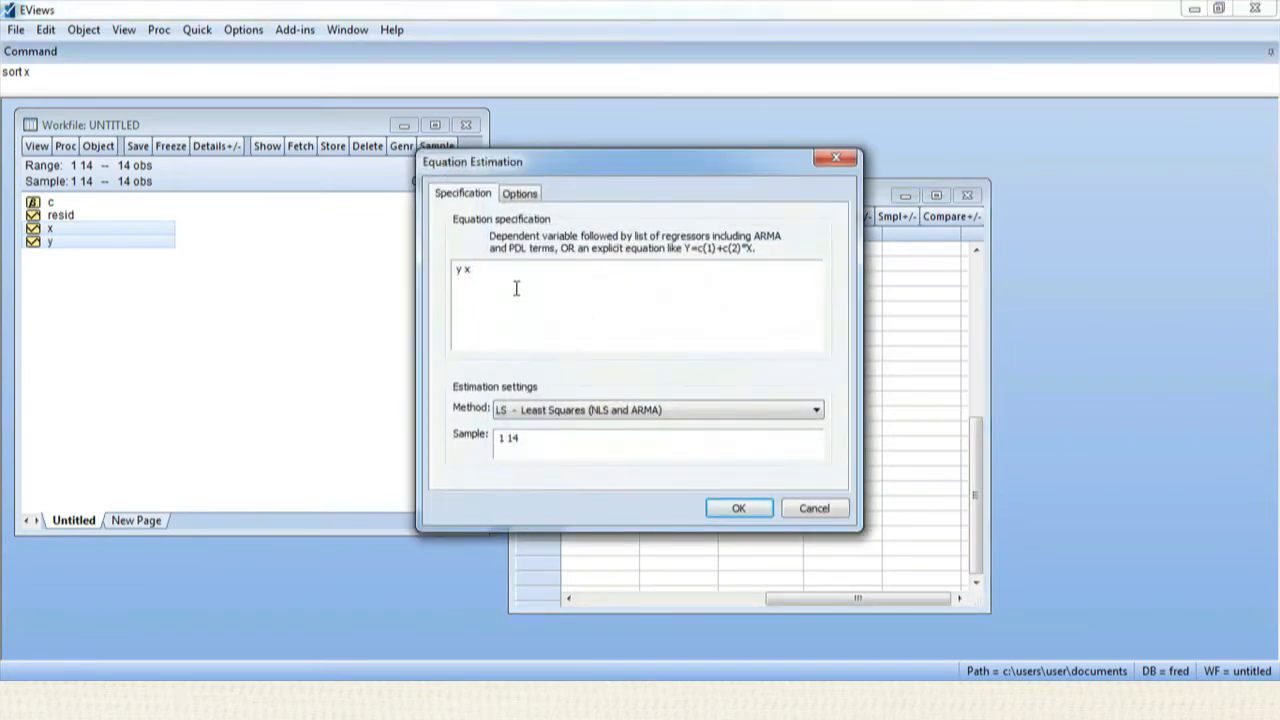
pyautogui.click(463, 270)
pyautogui.write('c')
pyautogui.click(518, 275)
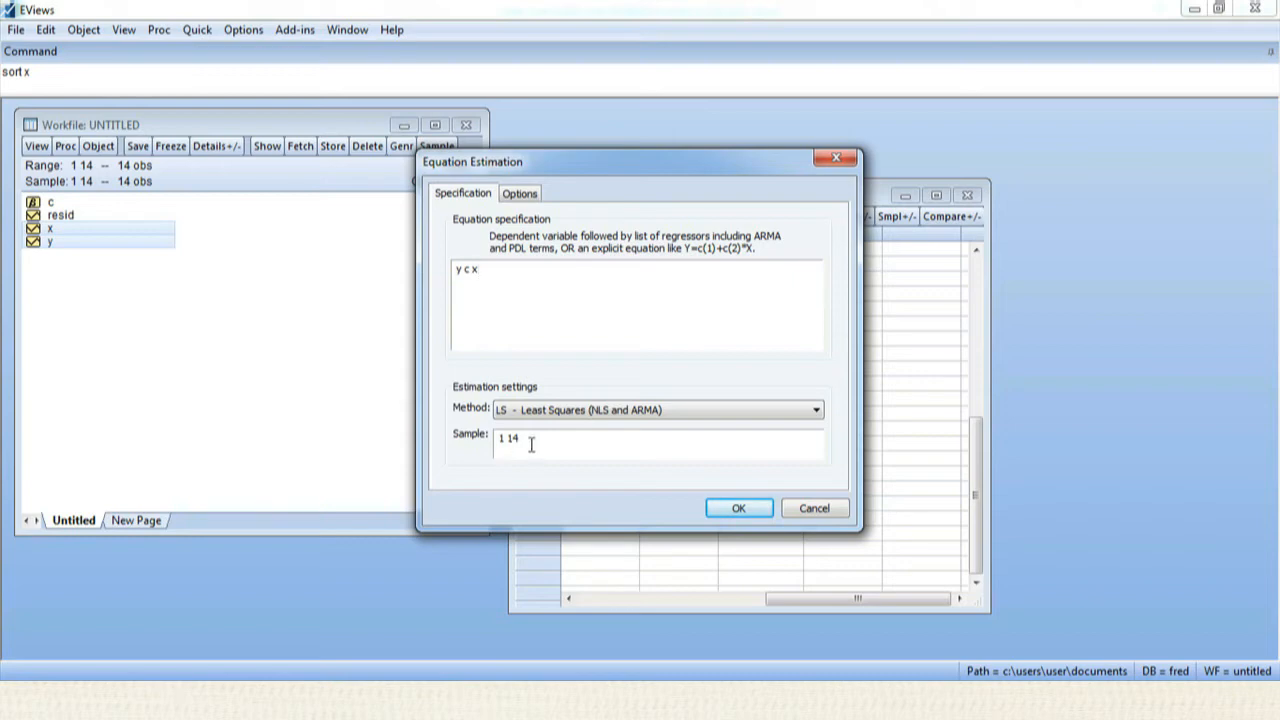
# Restrict the estimation sample to 1 5 and estimate the least-squares equation.
pyautogui.click(530, 444)
pyautogui.press('BackSpace')
pyautogui.press('BackSpace')
pyautogui.write('5')
pyautogui.click(740, 508)
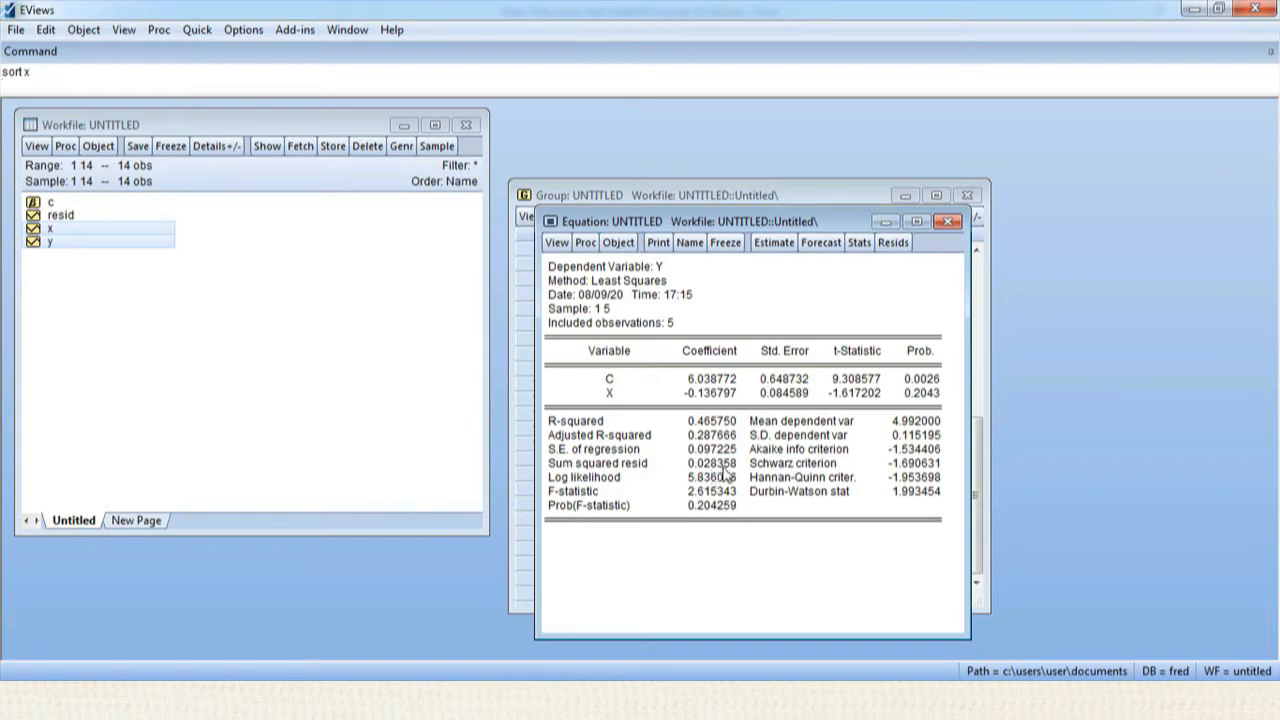
# Open a blank Notepad document and place it beside the equation output.
pyautogui.press('super')
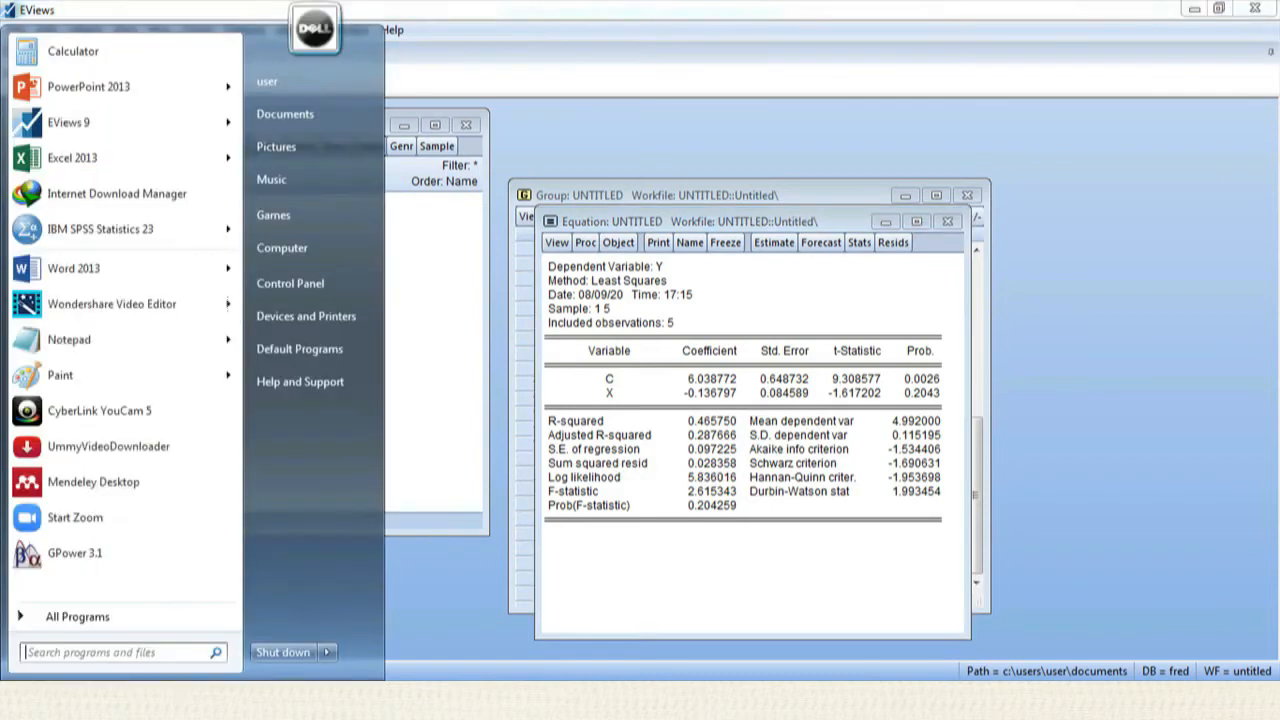
pyautogui.click(88, 334)
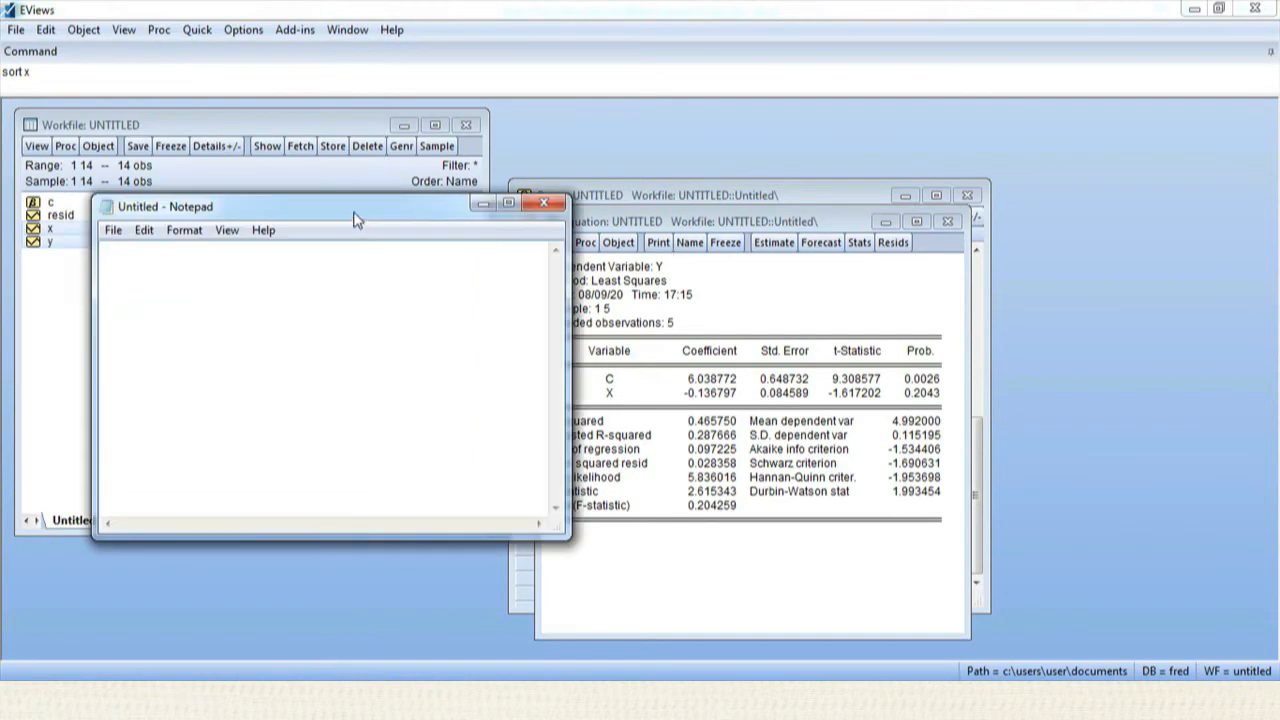
pyautogui.moveTo(354, 216); pyautogui.dragTo(285, 212)
# Copy the label "Sum squared resid" from the EViews equation output as text and paste it into Notepad.
pyautogui.click(622, 468)
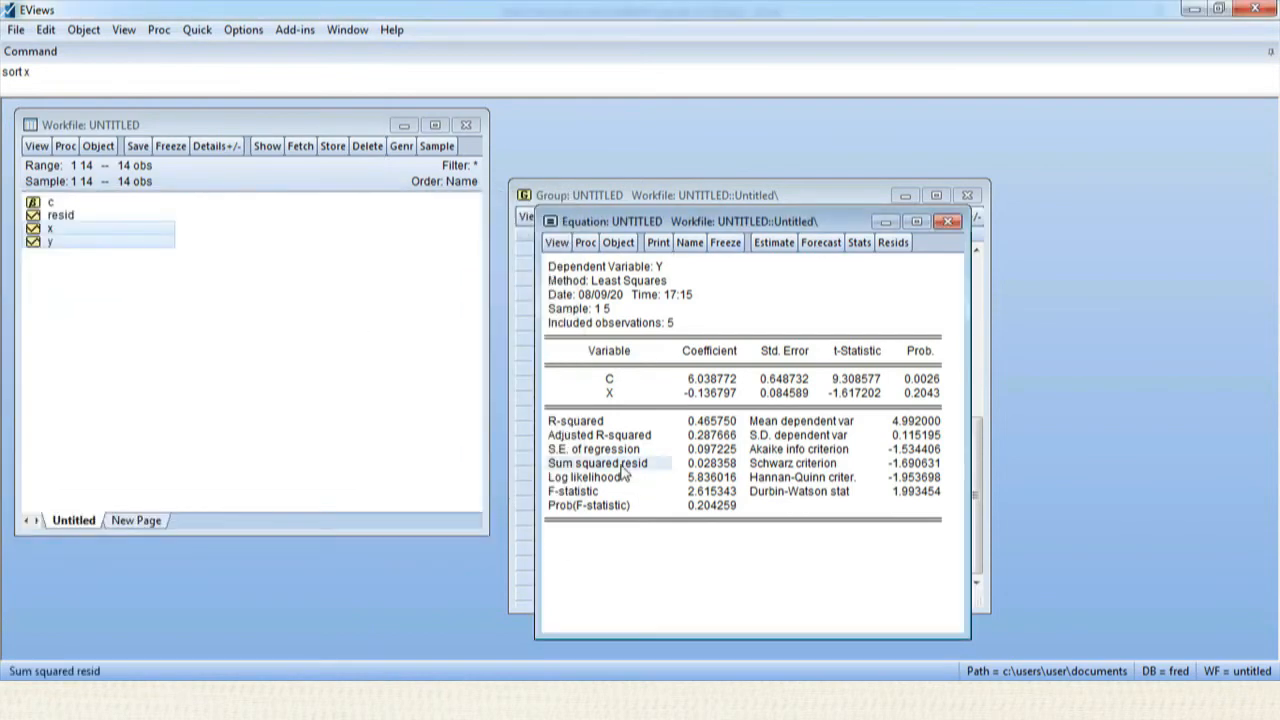
pyautogui.rightClick(622, 468)
pyautogui.click(655, 477)
pyautogui.click(596, 391)
pyautogui.click(347, 477)
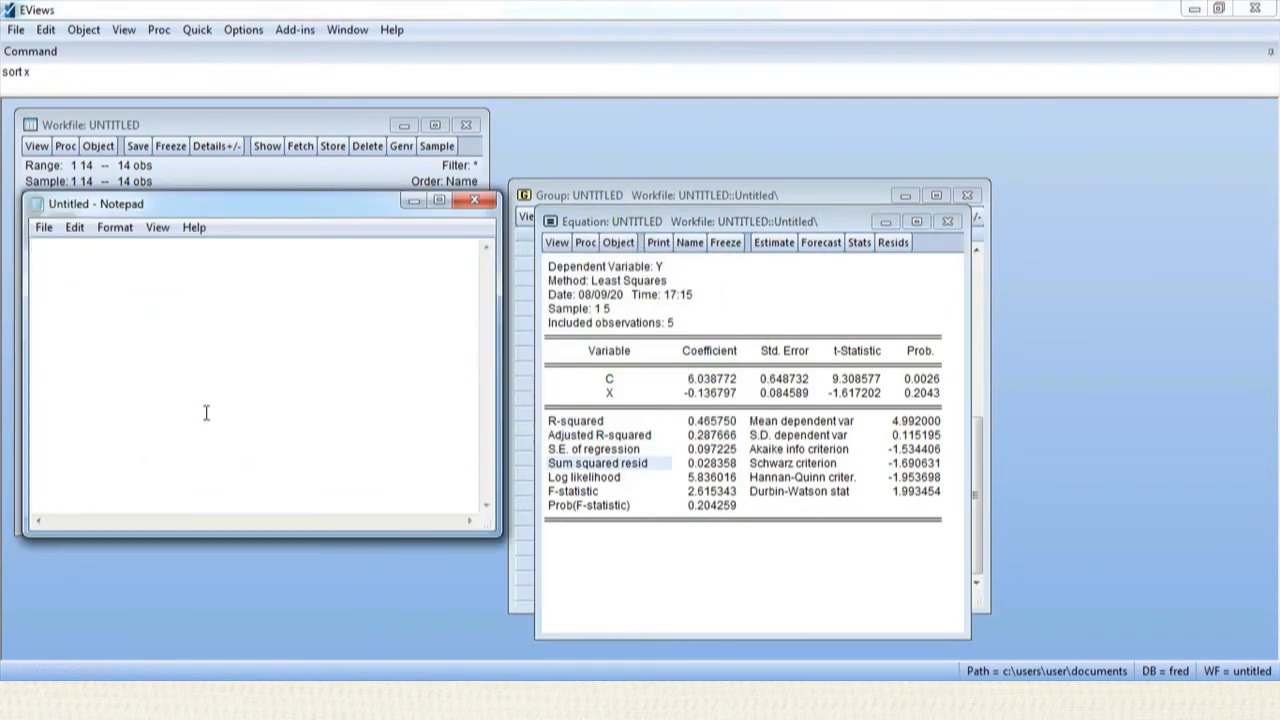
pyautogui.hotkey('ctrl', 'v')
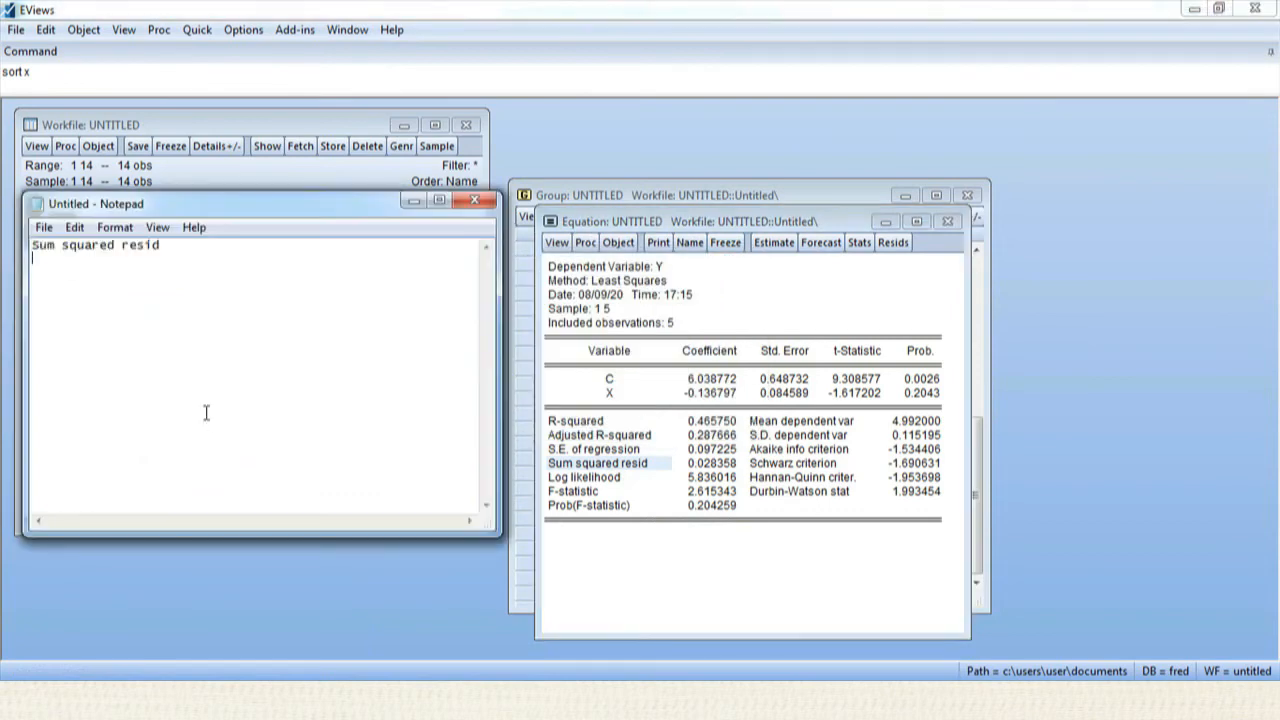
# Add an equals sign after the label and paste the sum of squared residuals, 0.028358, copied as displayed from EViews.
pyautogui.click(206, 250)
pyautogui.write('=')
pyautogui.rightClick(706, 461)
pyautogui.click(722, 472)
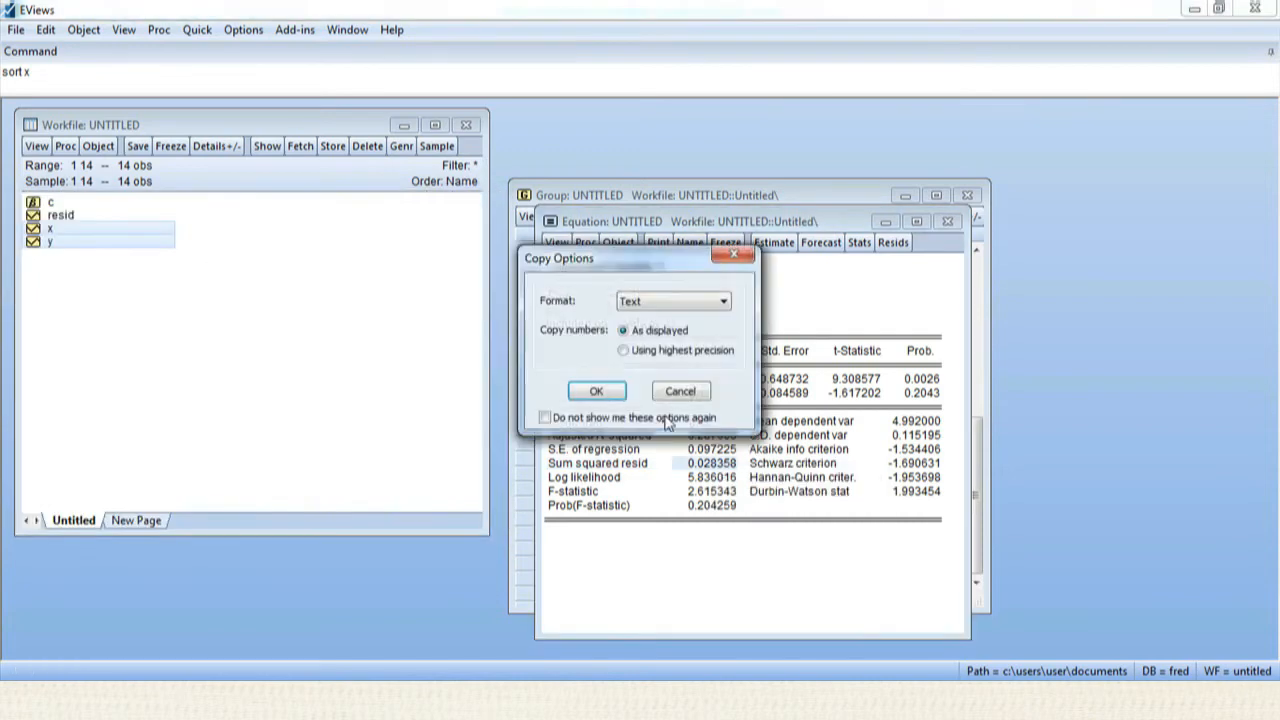
pyautogui.click(605, 392)
pyautogui.hotkey('alt', 'Tab')
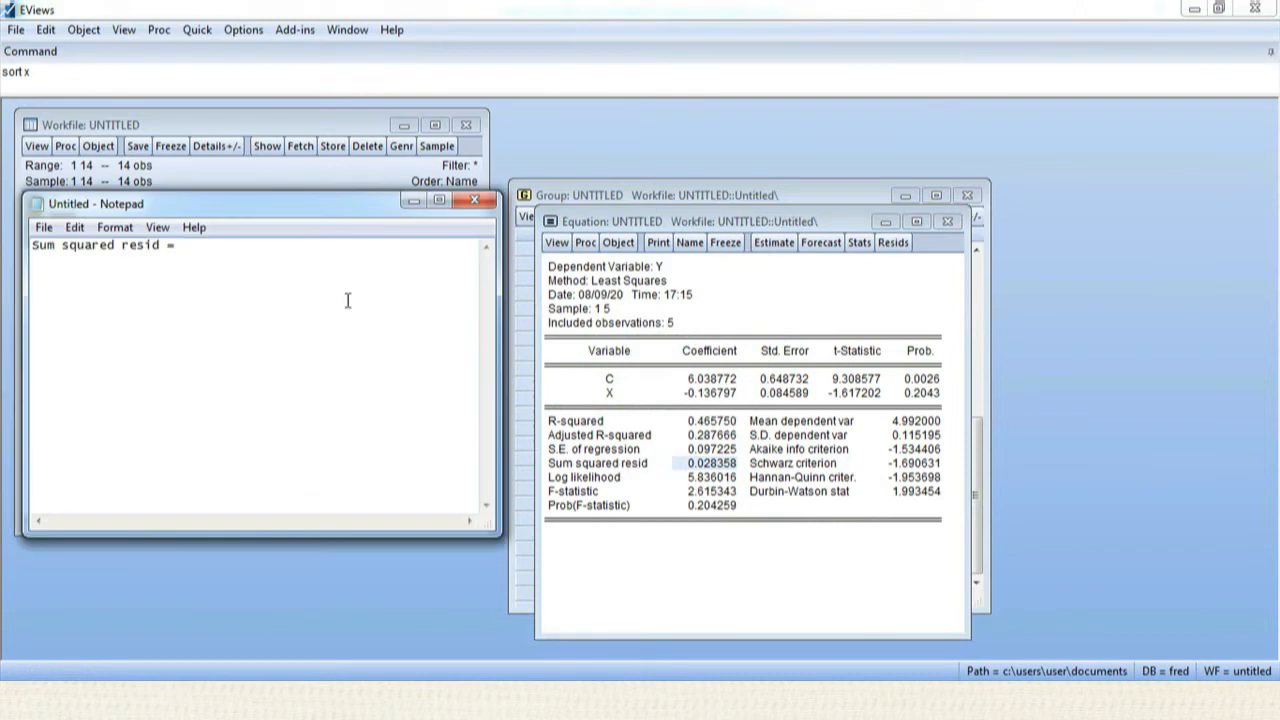
pyautogui.hotkey('ctrl', 'v')
# Write the degrees-of-freedom formula df=(n-c-2.k)/2 below the sum of squared residuals, followed by the line n=14.
pyautogui.press('Return')
pyautogui.write('df=n-')
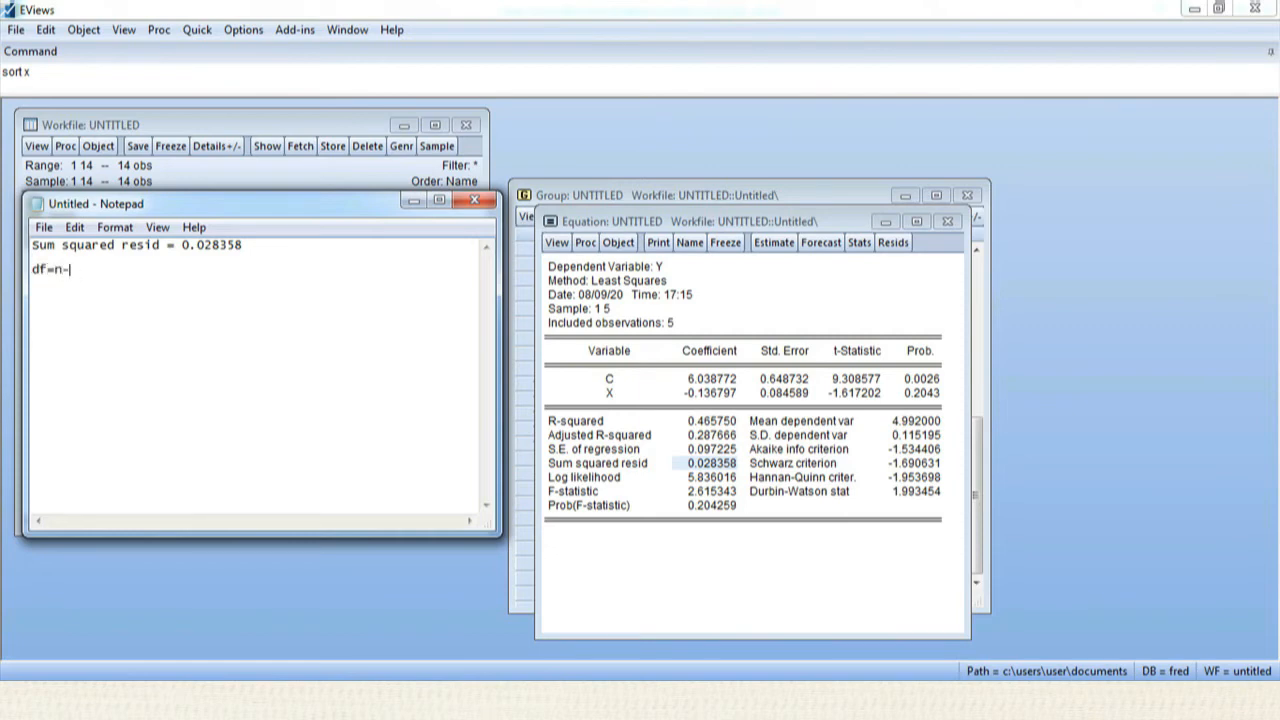
pyautogui.write('c-2.k/2')
pyautogui.click(56, 269)
pyautogui.write('(')
pyautogui.click(115, 269)
pyautogui.write(')')
pyautogui.press('Return')
pyautogui.write('n=14')
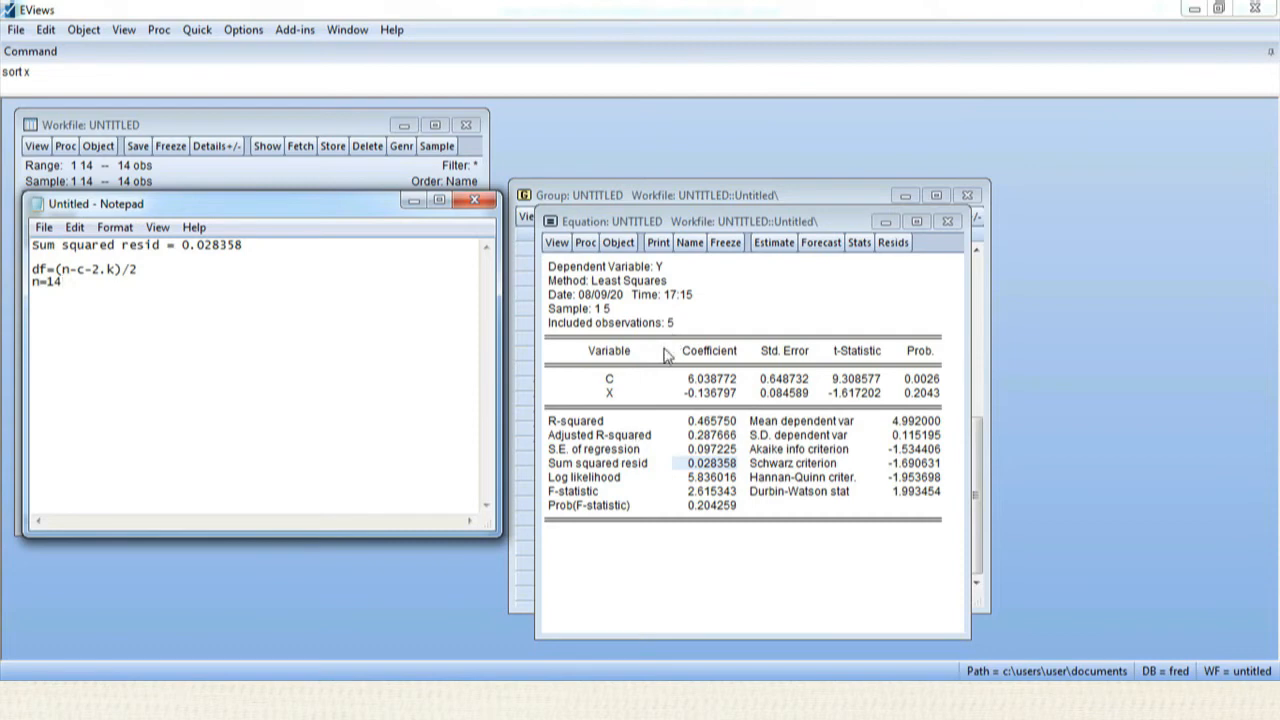
# Check the Y and X observations in the Excel workbook Data Time Series (Uji Goldfeld-Quandt (G-Q)).xlsx and return to the Notepad notes beside EViews.
pyautogui.click(373, 700)
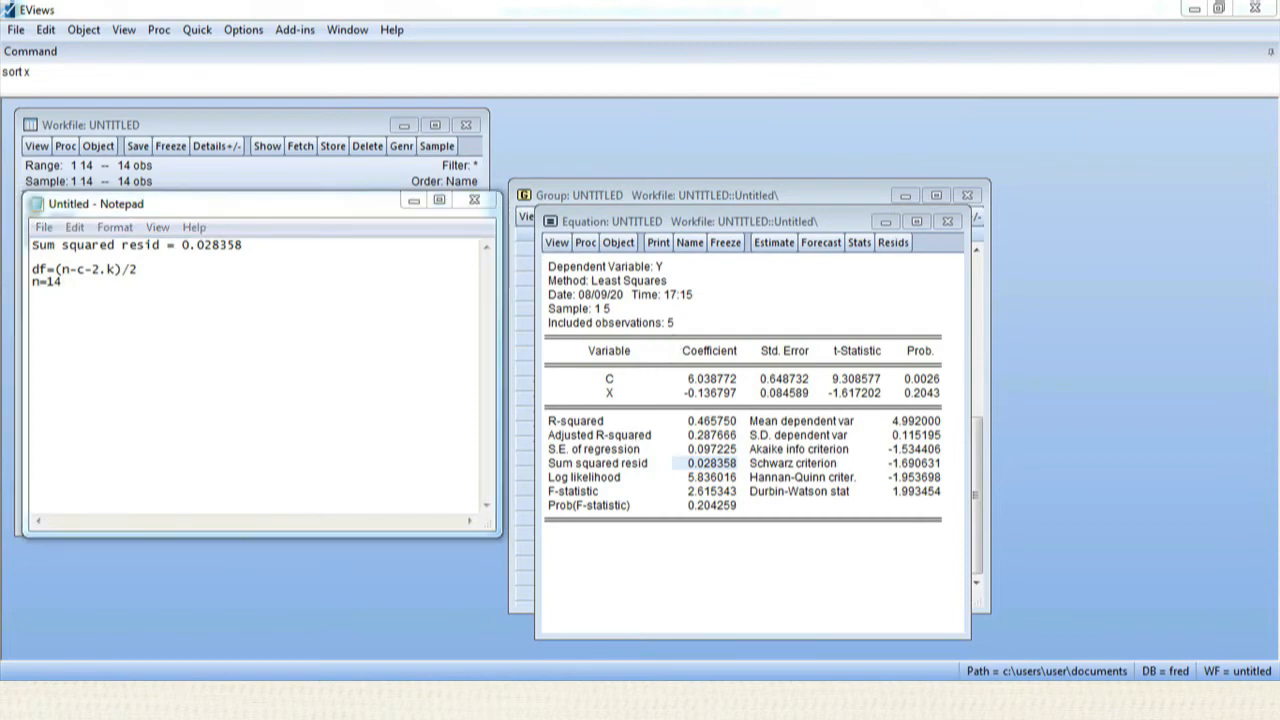
pyautogui.moveTo(400, 634)
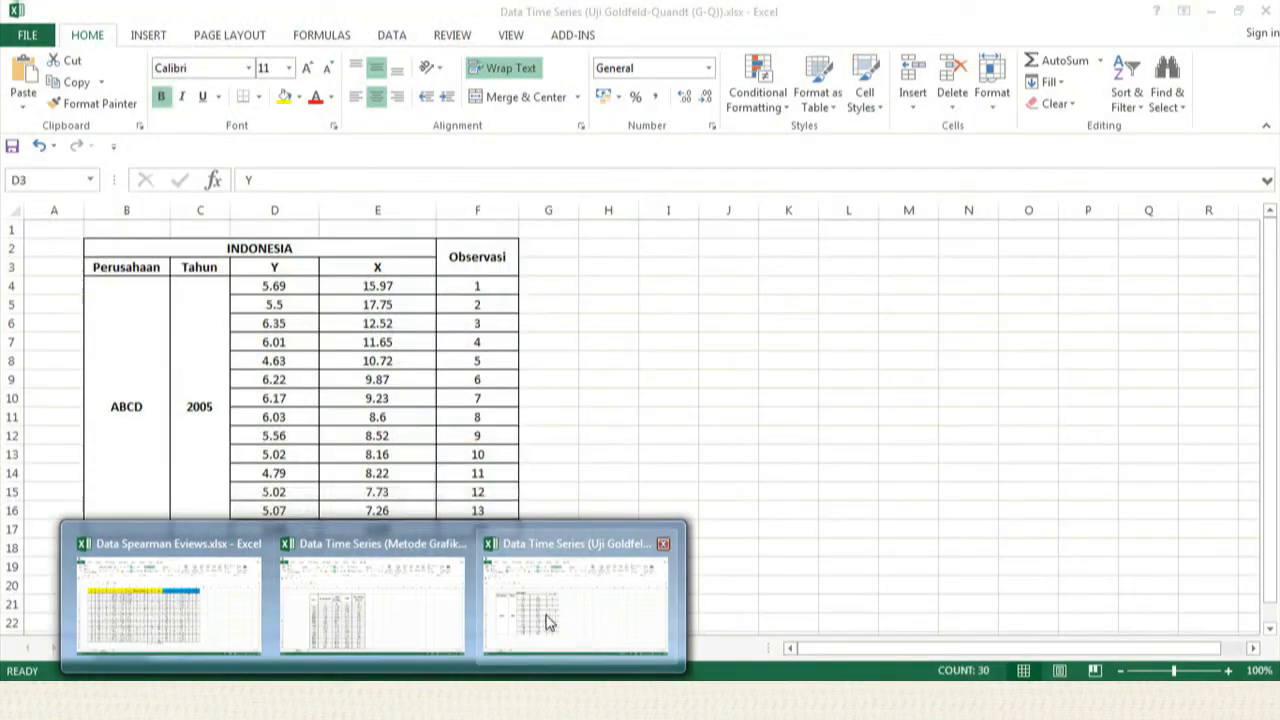
pyautogui.click(549, 620)
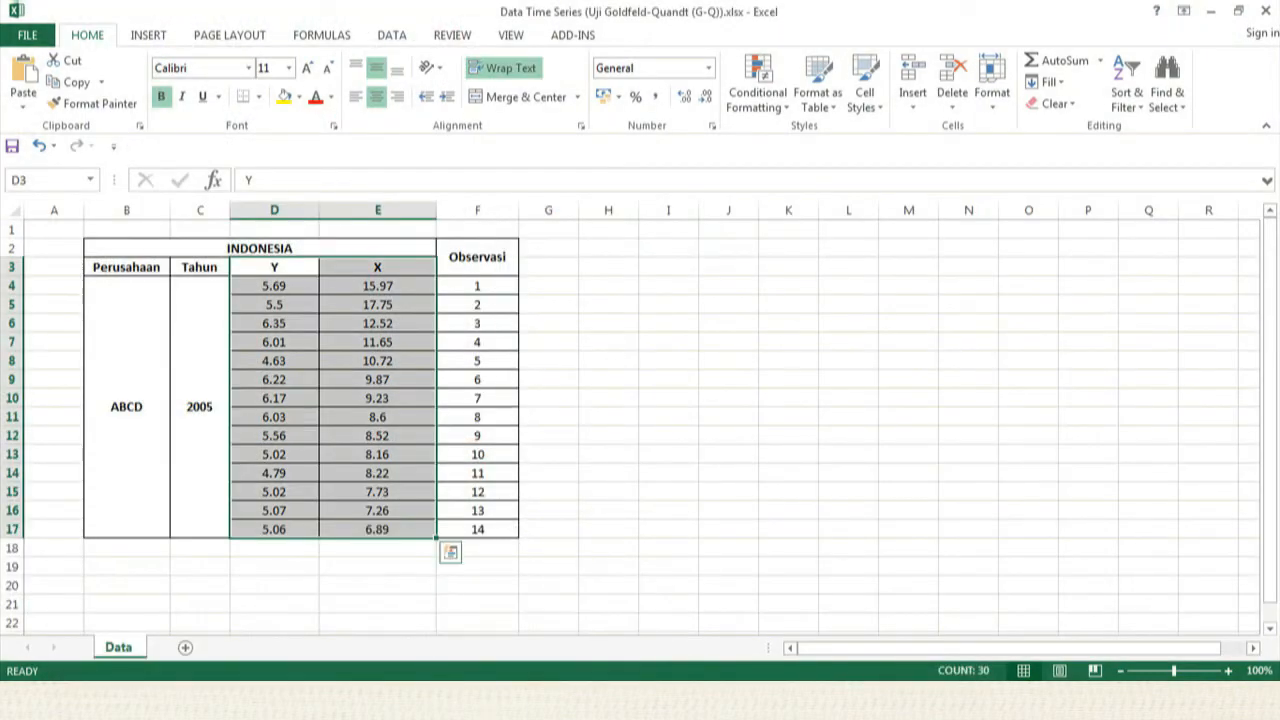
pyautogui.click(373, 700)
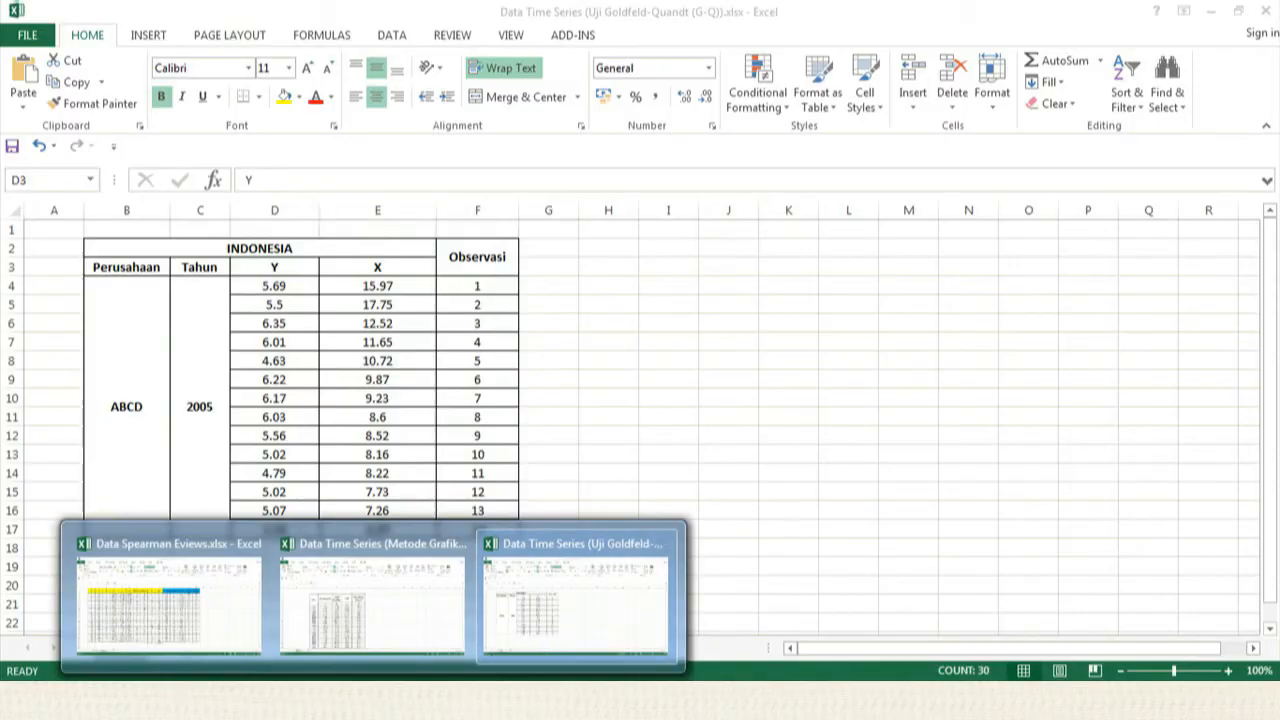
pyautogui.click(550, 700)
pyautogui.click(664, 700)
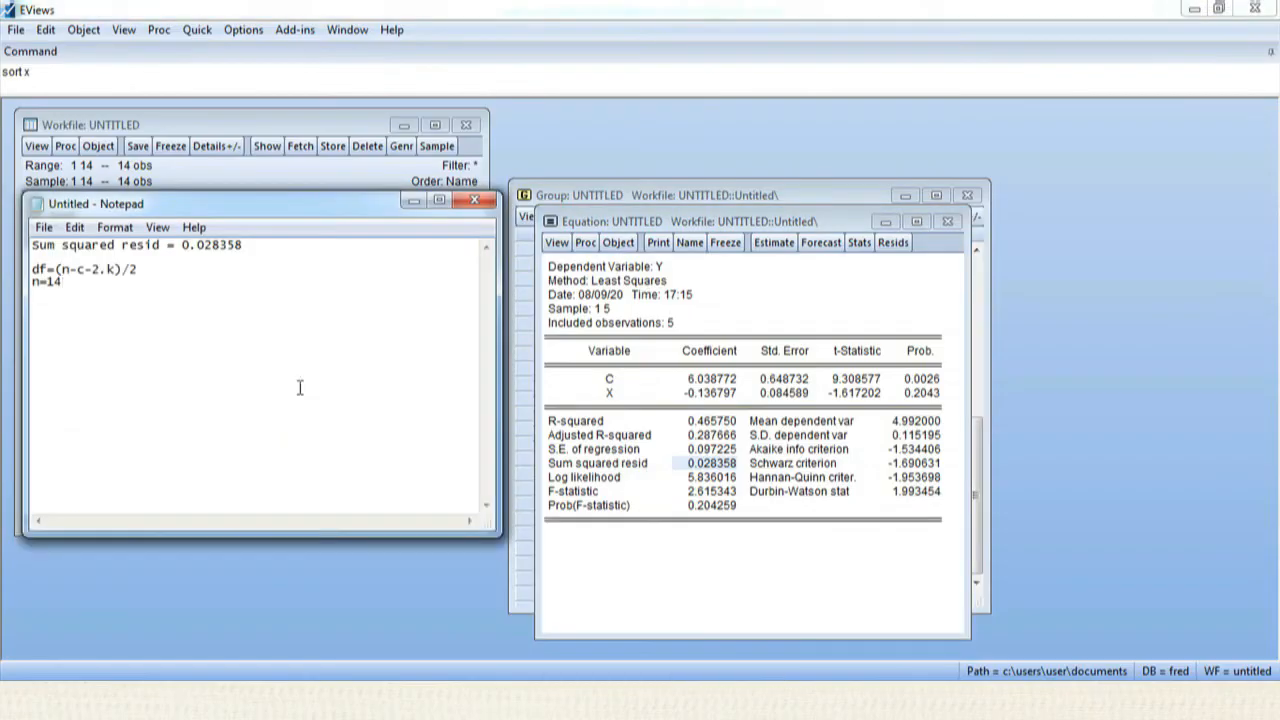
# Add the lines c=4 and k=2 to the notes, followed by the worked degrees of freedom df=(14-4-2.2)/2 = 3.
pyautogui.press('Return')
pyautogui.write('c=4')
pyautogui.press('Return')
pyautogui.write('k=')
pyautogui.write('2')
pyautogui.press('Return')
pyautogui.write('df=(14-4')
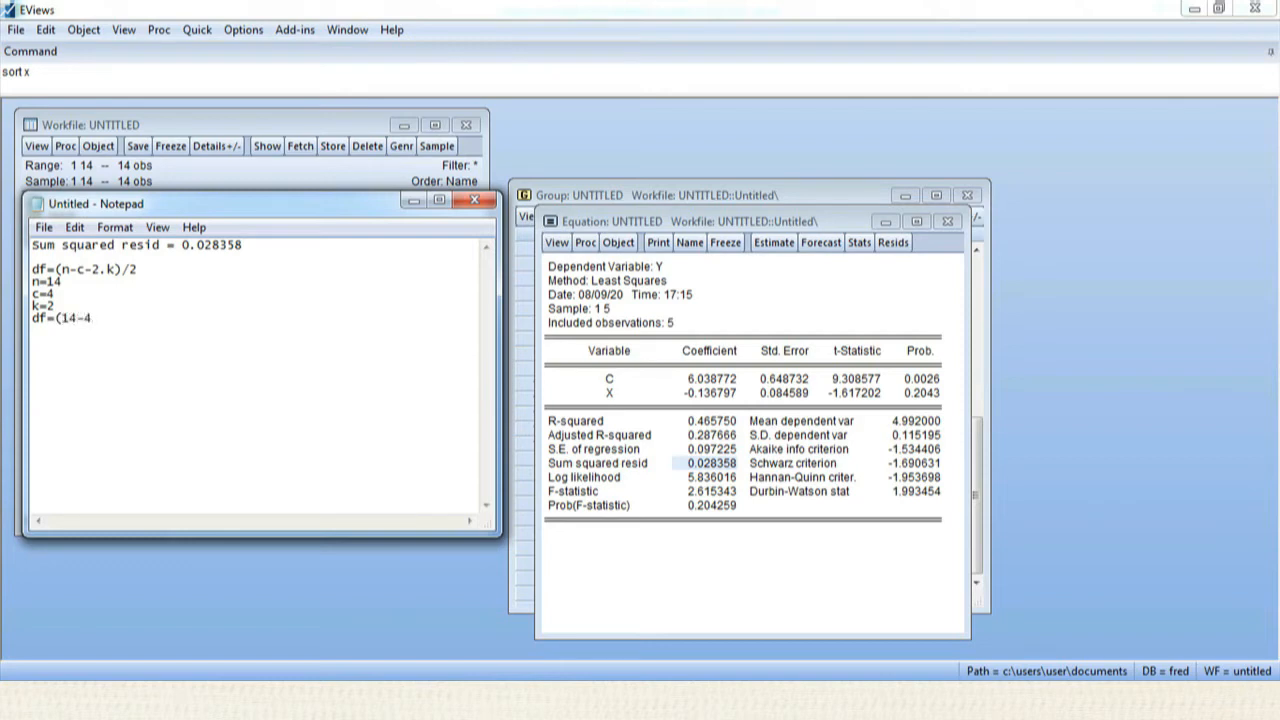
pyautogui.write('-2.2)/2 =')
pyautogui.write('3')
# Re-estimate the least squares equation y c x in EViews for the sample 10 14.
pyautogui.click(774, 248)
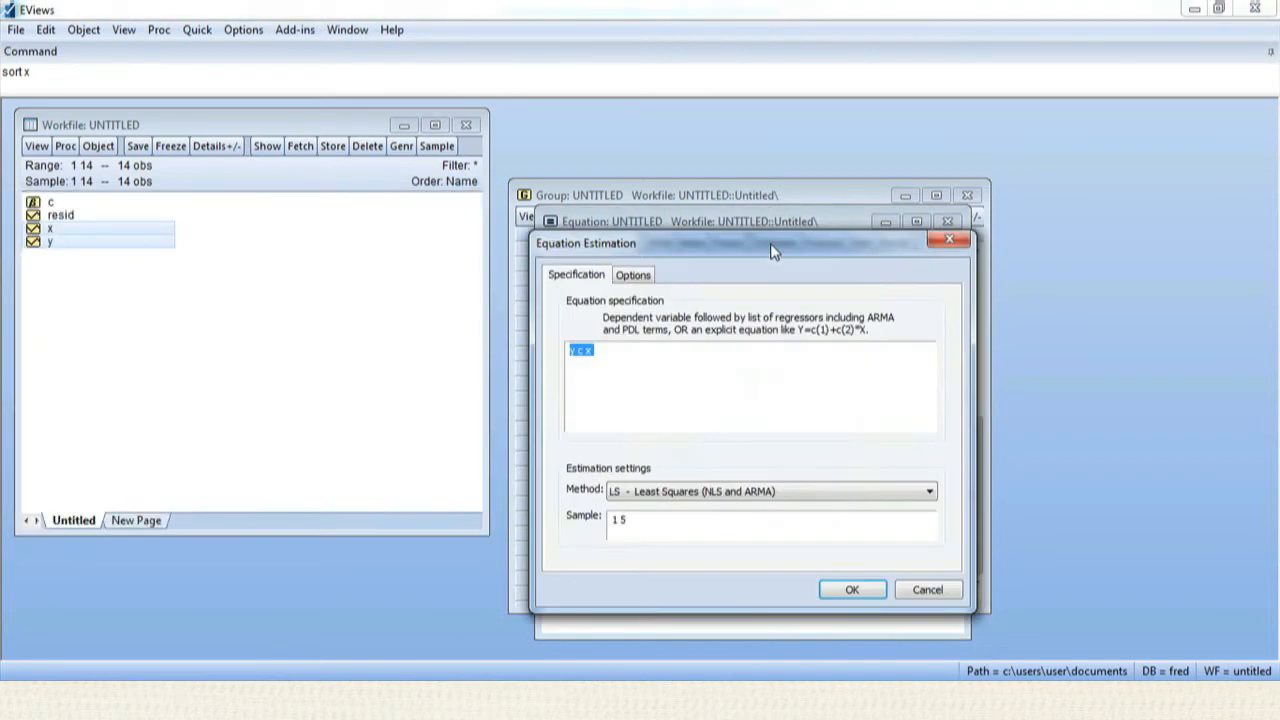
pyautogui.click(660, 523)
pyautogui.press('BackSpace')
pyautogui.press('BackSpace')
pyautogui.press('BackSpace')
pyautogui.write('10 14')
pyautogui.click(848, 591)
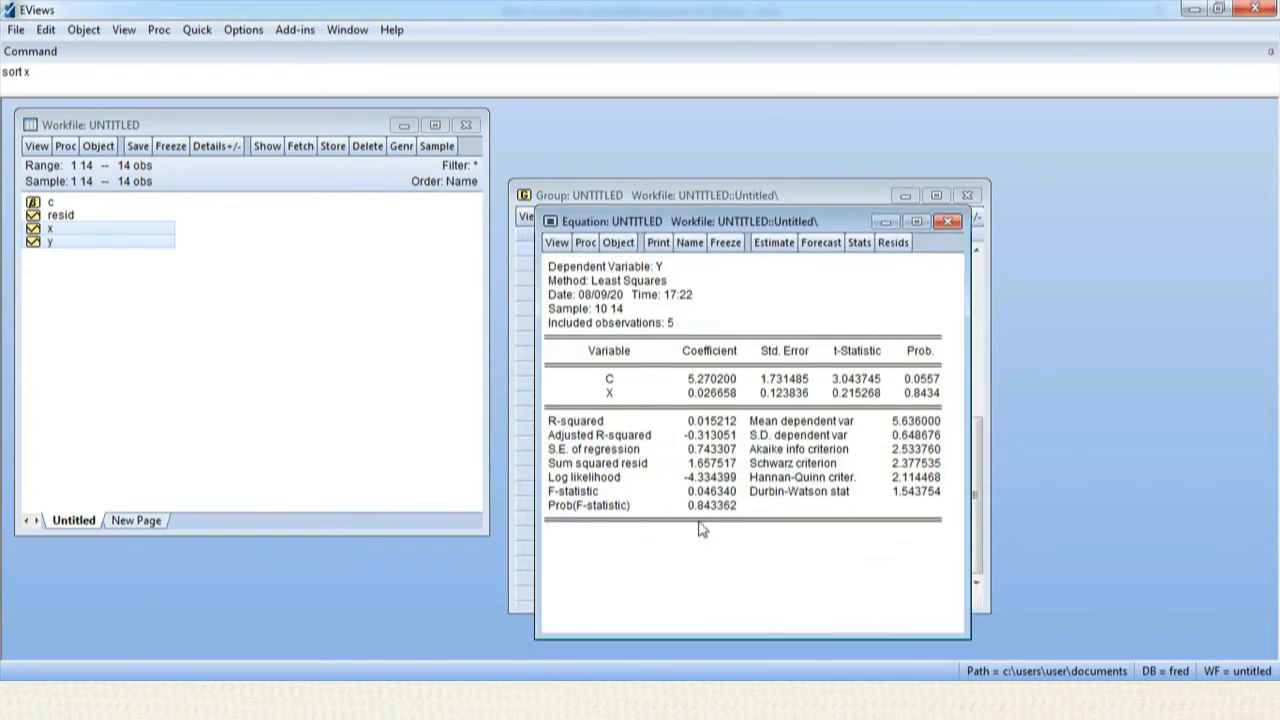
# Copy the label "Sum squared resid" from the new equation output as text, paste it below the df calculation in Notepad and add an equals sign.
pyautogui.click(621, 470)
pyautogui.rightClick(624, 473)
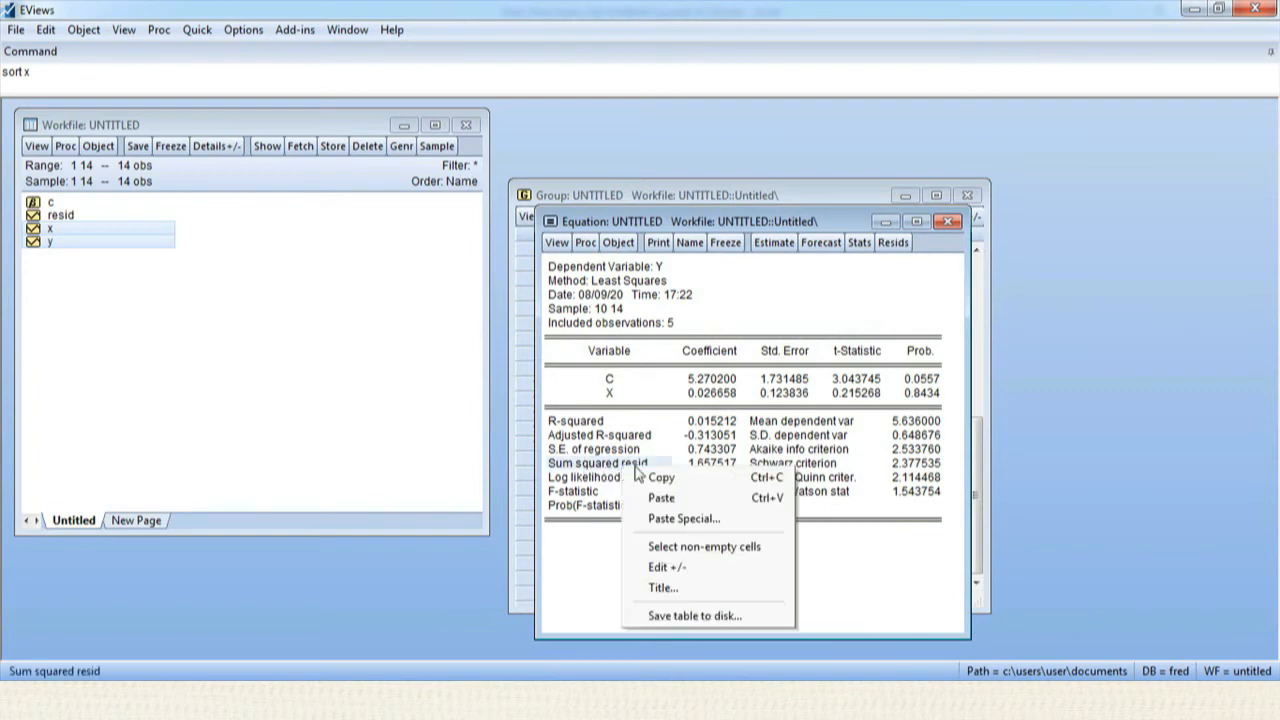
pyautogui.click(658, 480)
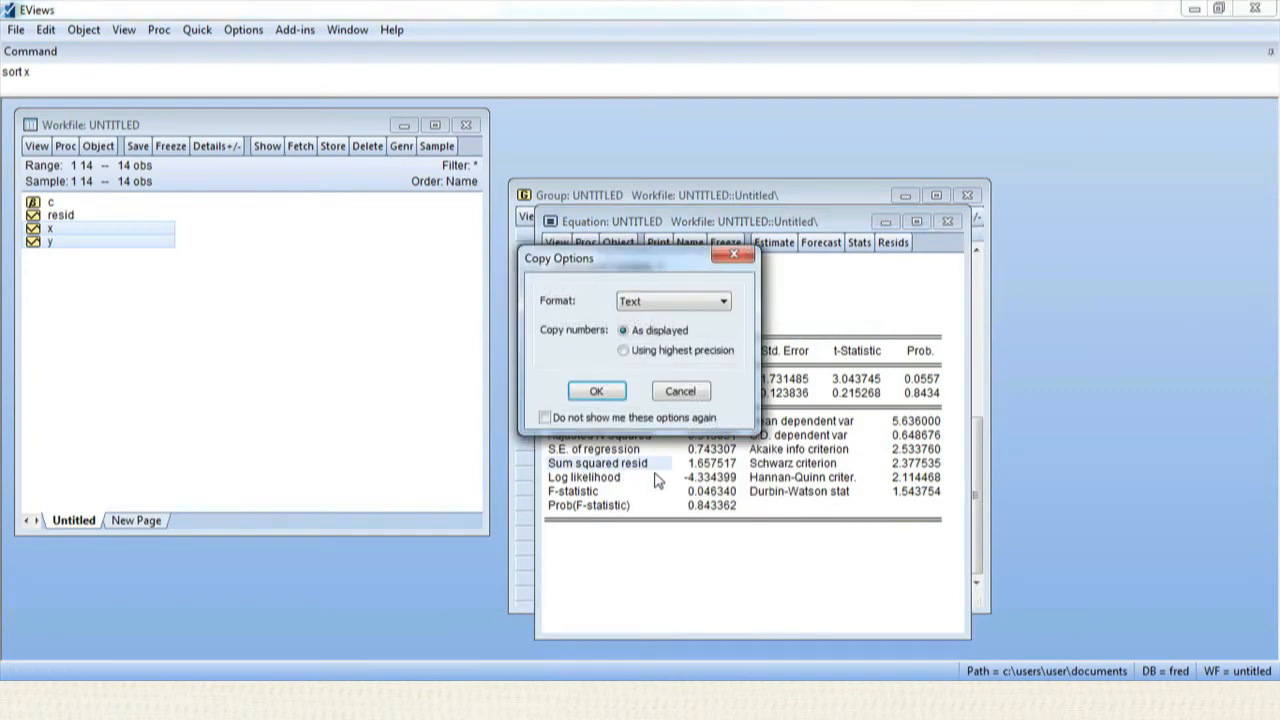
pyautogui.click(601, 390)
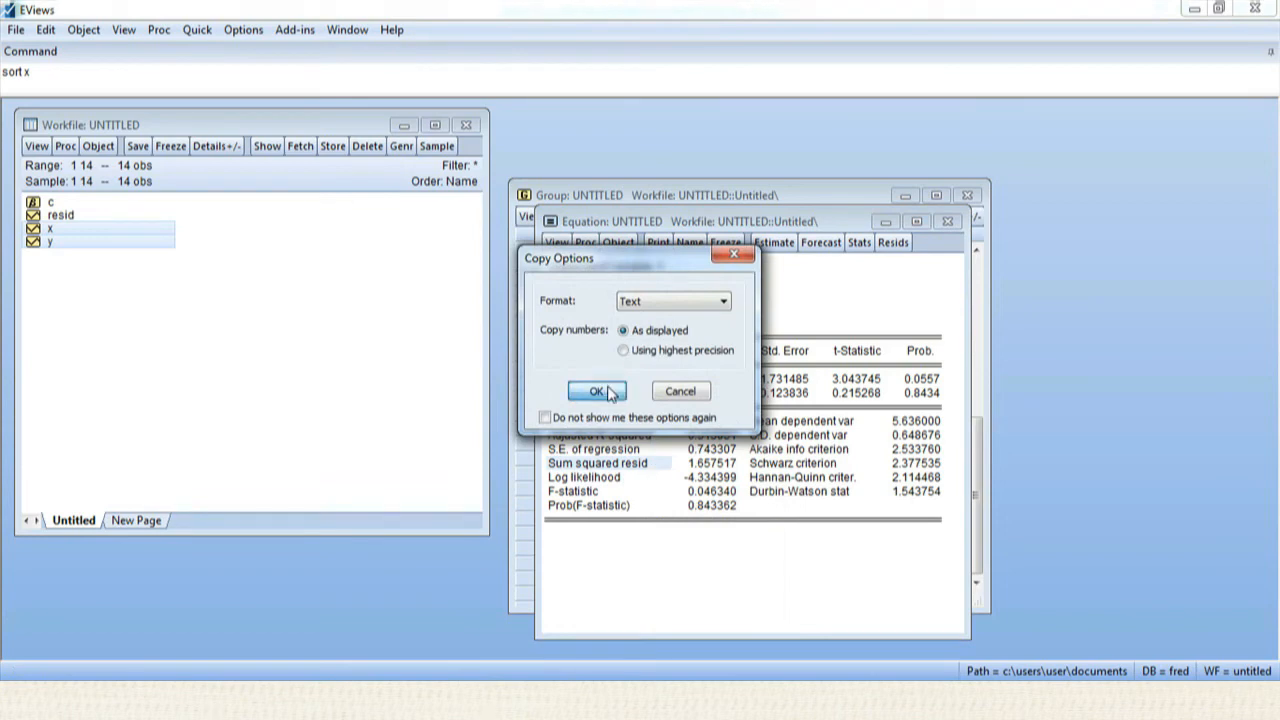
pyautogui.hotkey('alt', 'Tab')
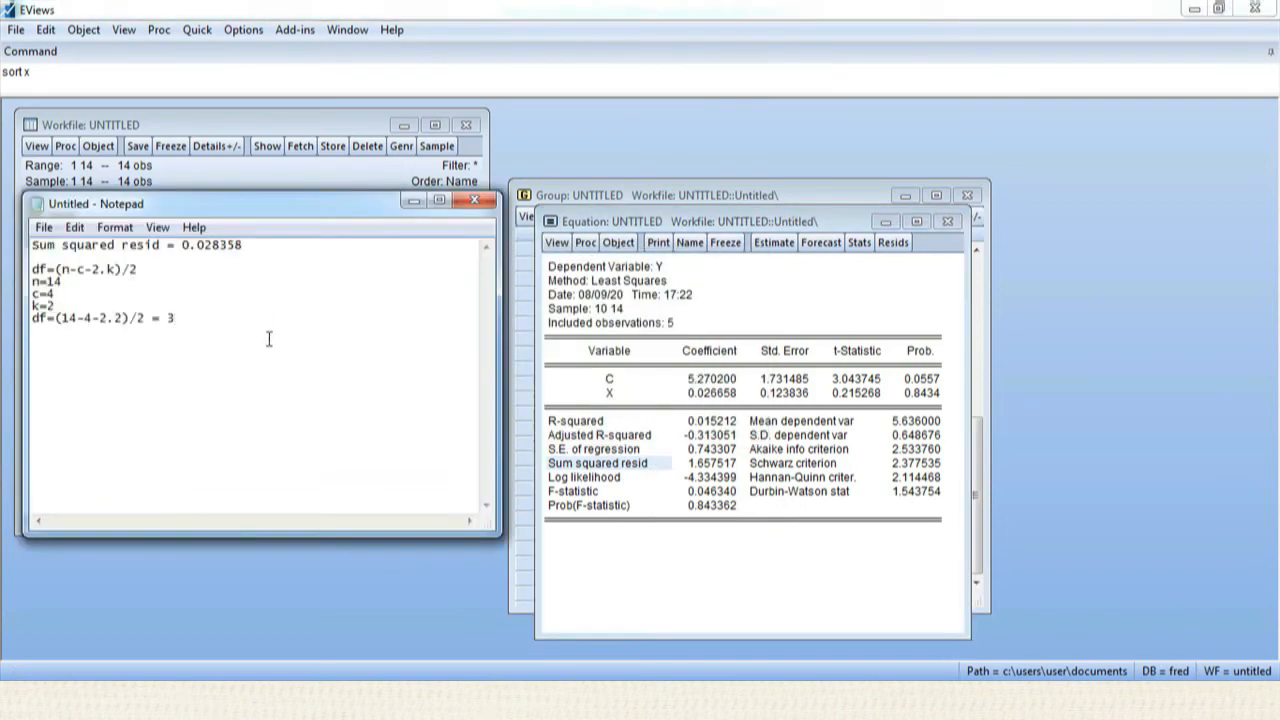
pyautogui.press('Return')
pyautogui.press('Return')
pyautogui.hotkey('ctrl', 'v')
pyautogui.click(228, 342)
pyautogui.write('=')
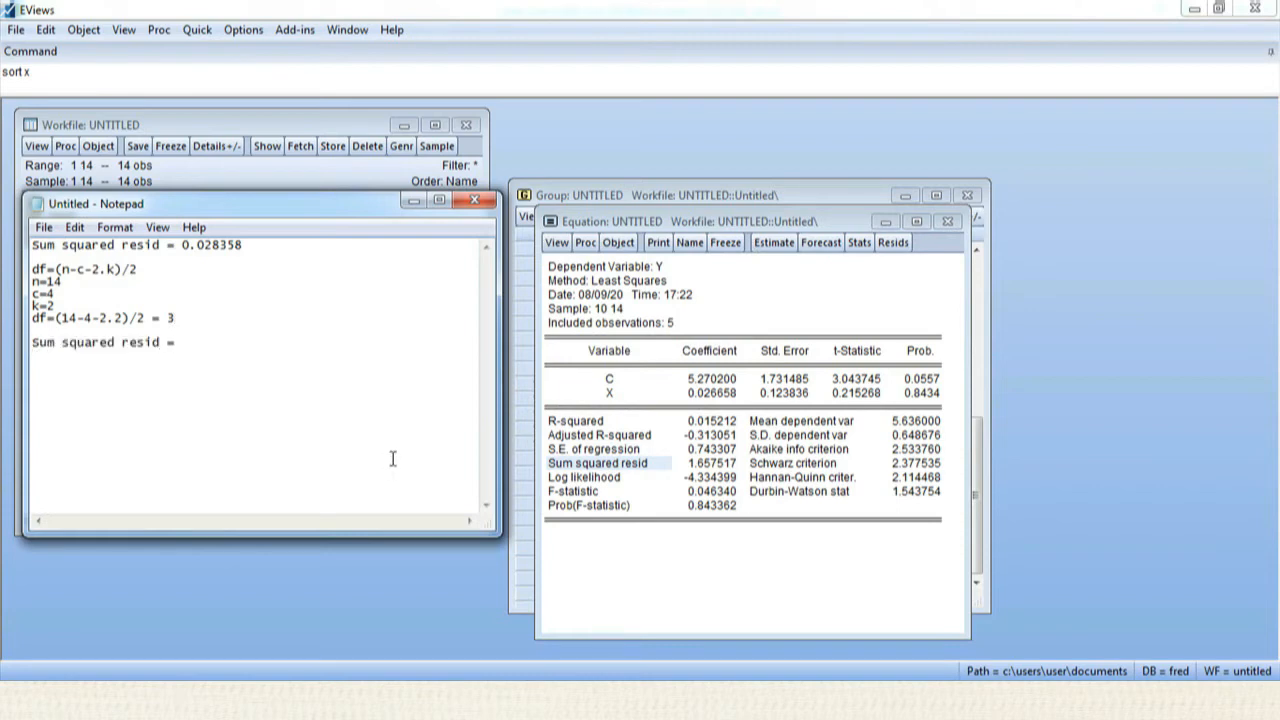
# Copy the second regression's sum of squared residuals, 1.657517, as displayed from EViews and paste it after the equals sign in Notepad.
pyautogui.click(703, 466)
pyautogui.rightClick(704, 466)
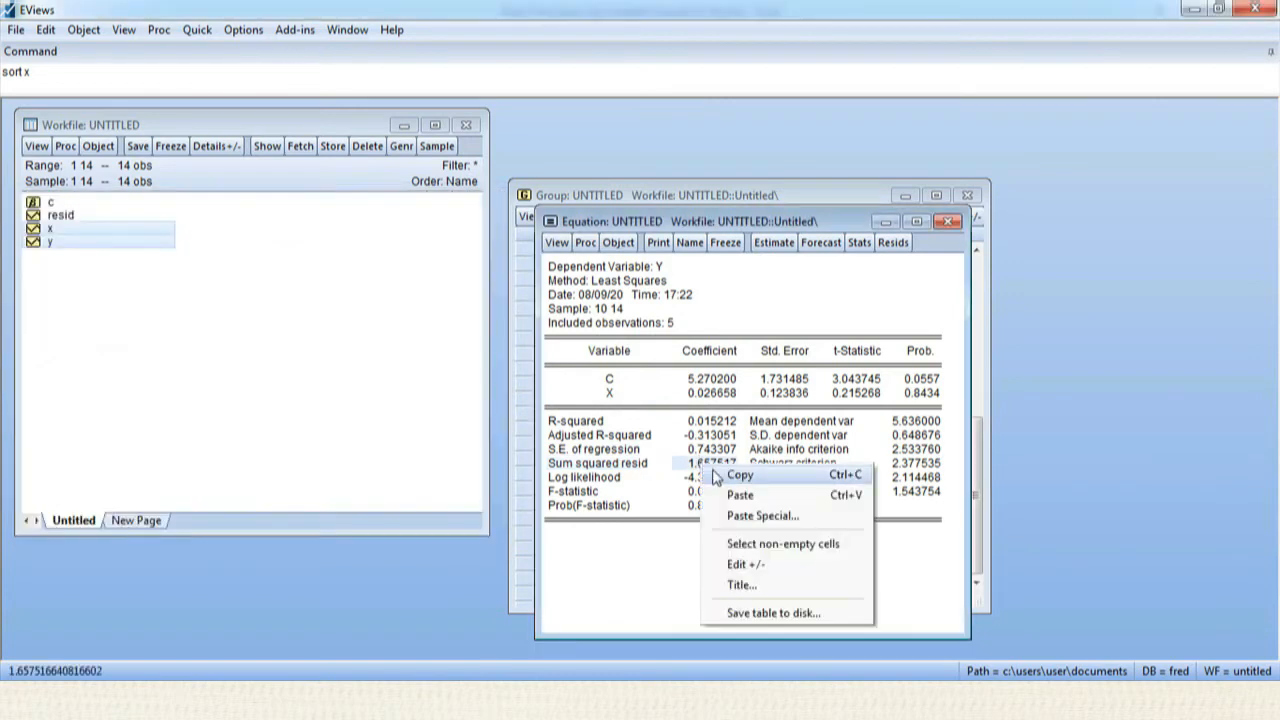
pyautogui.click(730, 473)
pyautogui.click(596, 391)
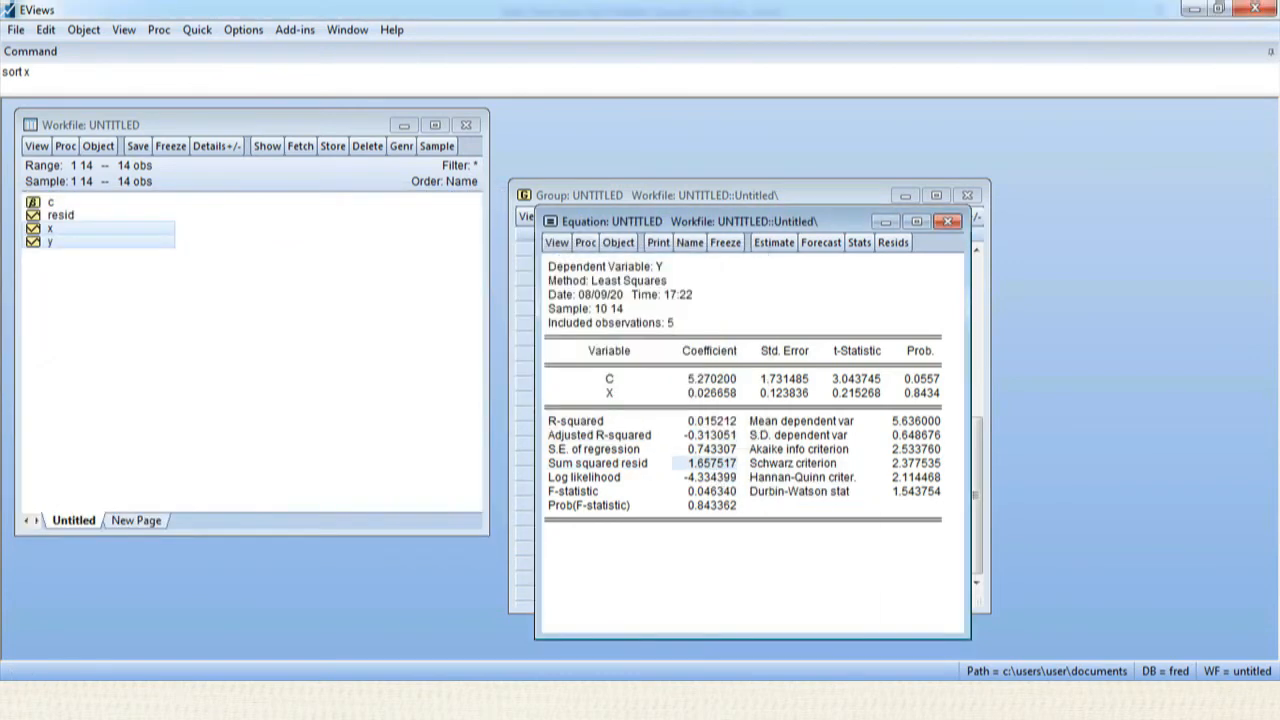
pyautogui.hotkey('alt', 'Tab')
pyautogui.hotkey('ctrl', 'v')
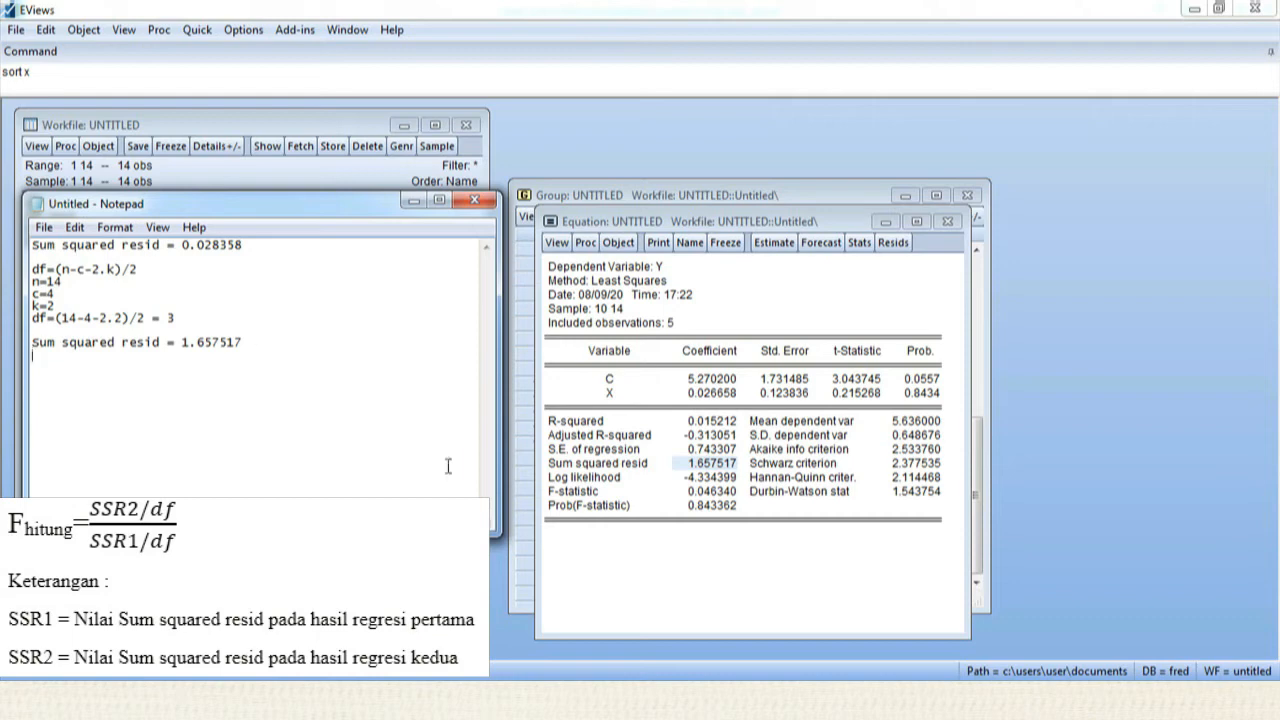
# Mark the first sum of squared residuals in the notes as (pertama) and the second as (kedua).
pyautogui.click(256, 243)
pyautogui.write('(pertama)')
pyautogui.click(241, 346)
pyautogui.write('(kedua)')
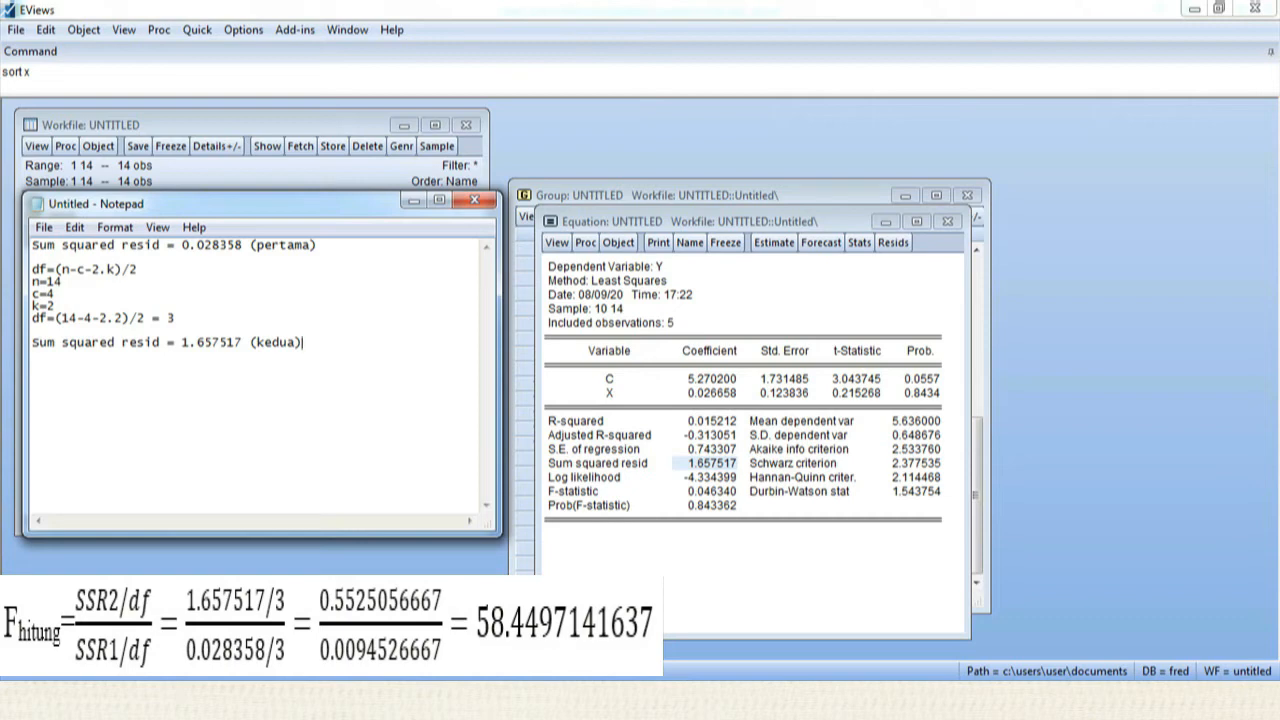
# Add the line F-hitung = 58.4497141637 below the second sum of squared residuals, separated by a blank line.
pyautogui.press('Return')
pyautogui.press('Return')
pyautogui.press('capslock')
pyautogui.write('F')
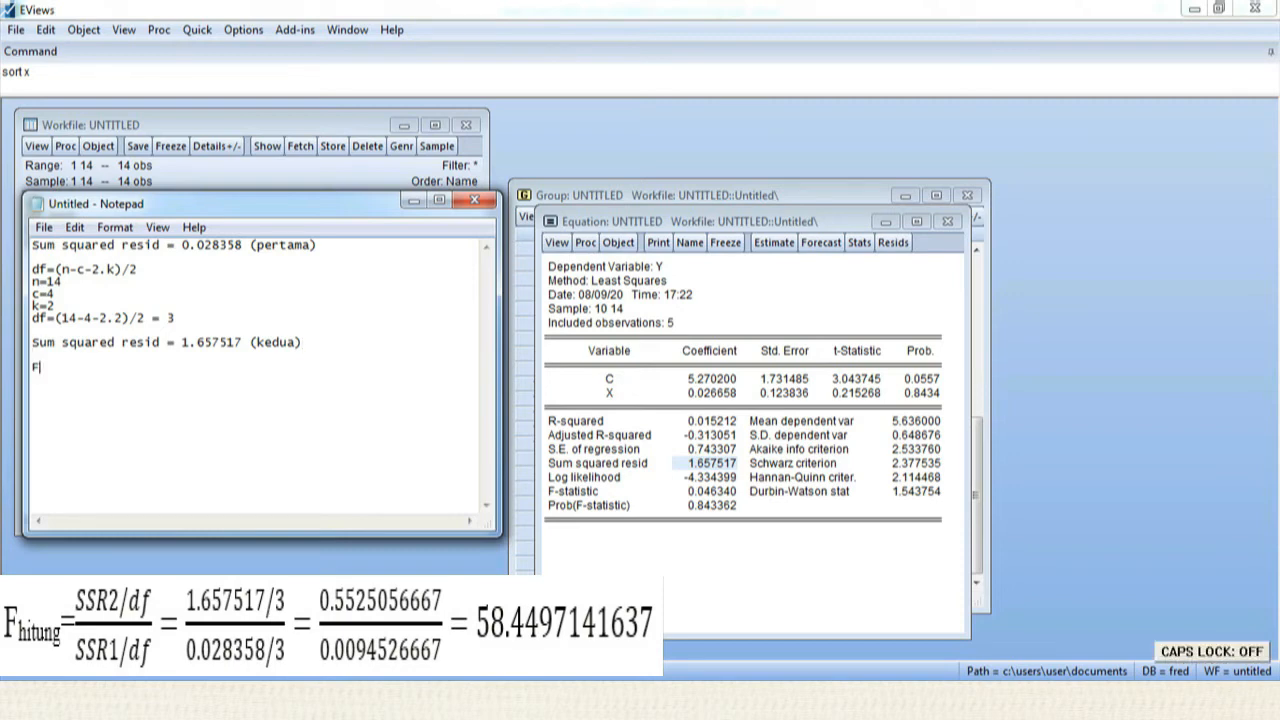
pyautogui.write('-hitung = ')
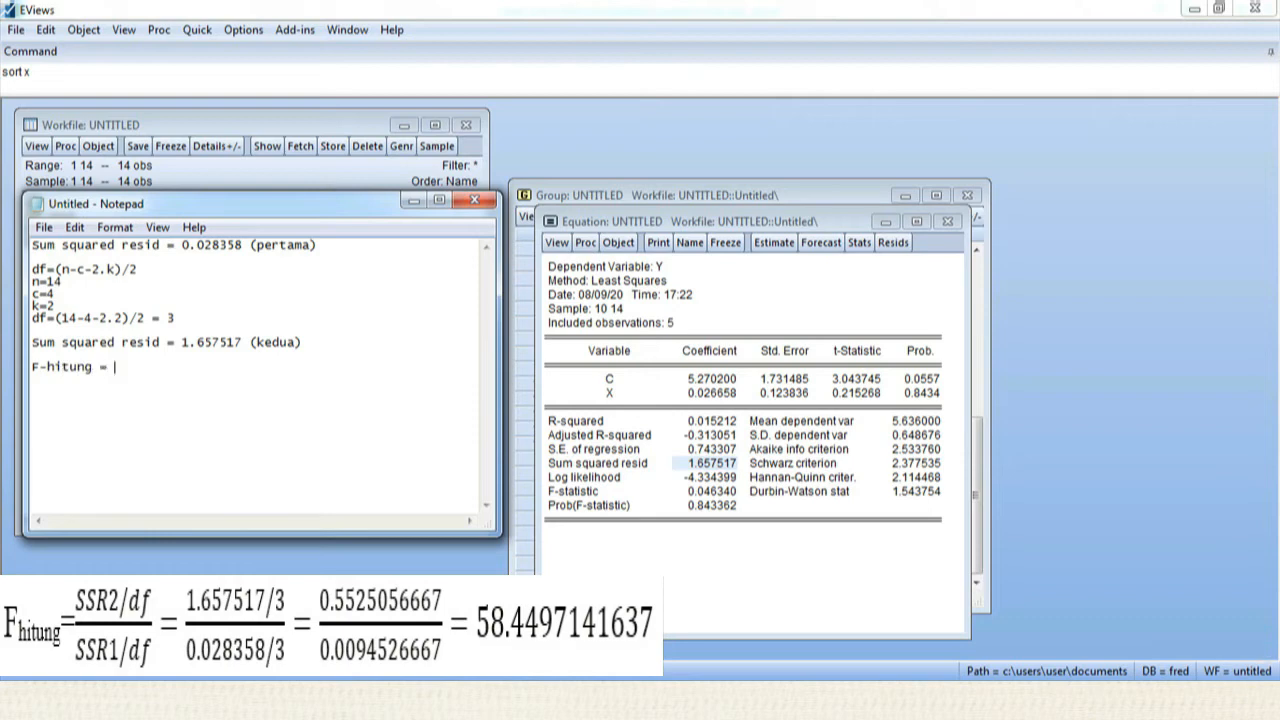
pyautogui.write('58.4497141637')
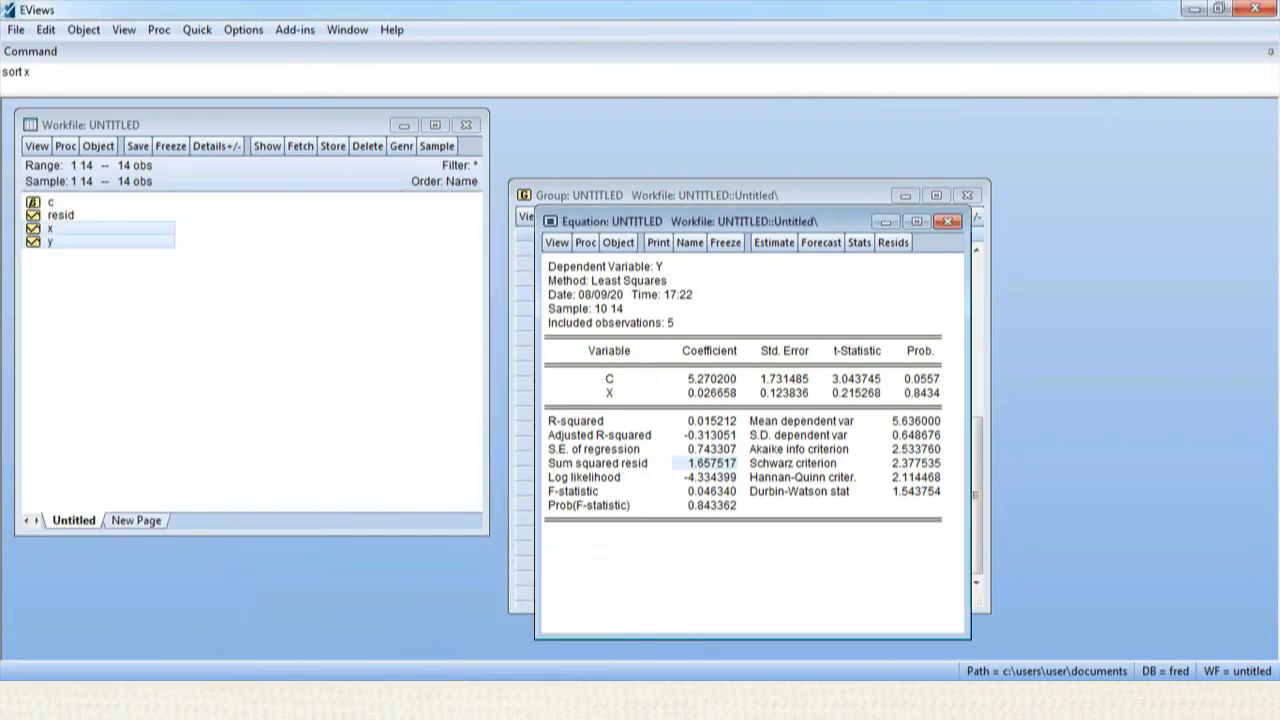
# Open tabel-f-0-05.pdf from the PDF folder and look up the F critical value for N1 = 3 and N2 = 3.
pyautogui.moveTo(433, 700)
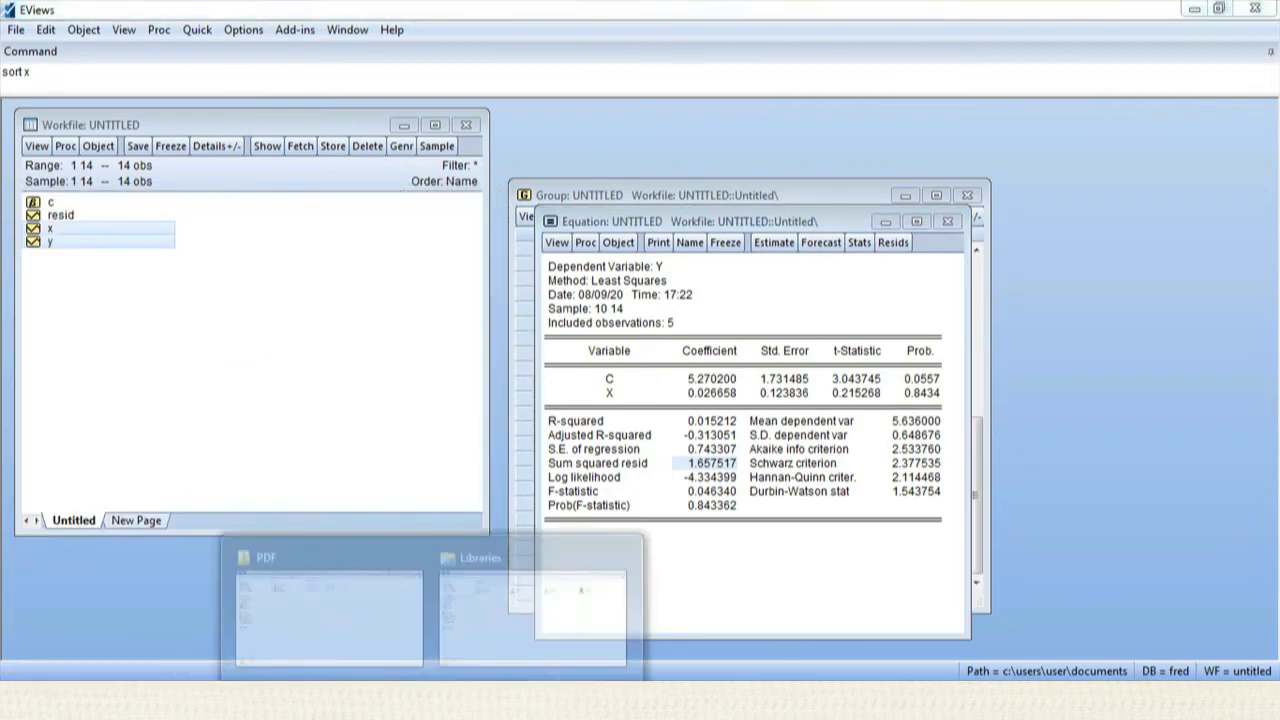
pyautogui.click(374, 614)
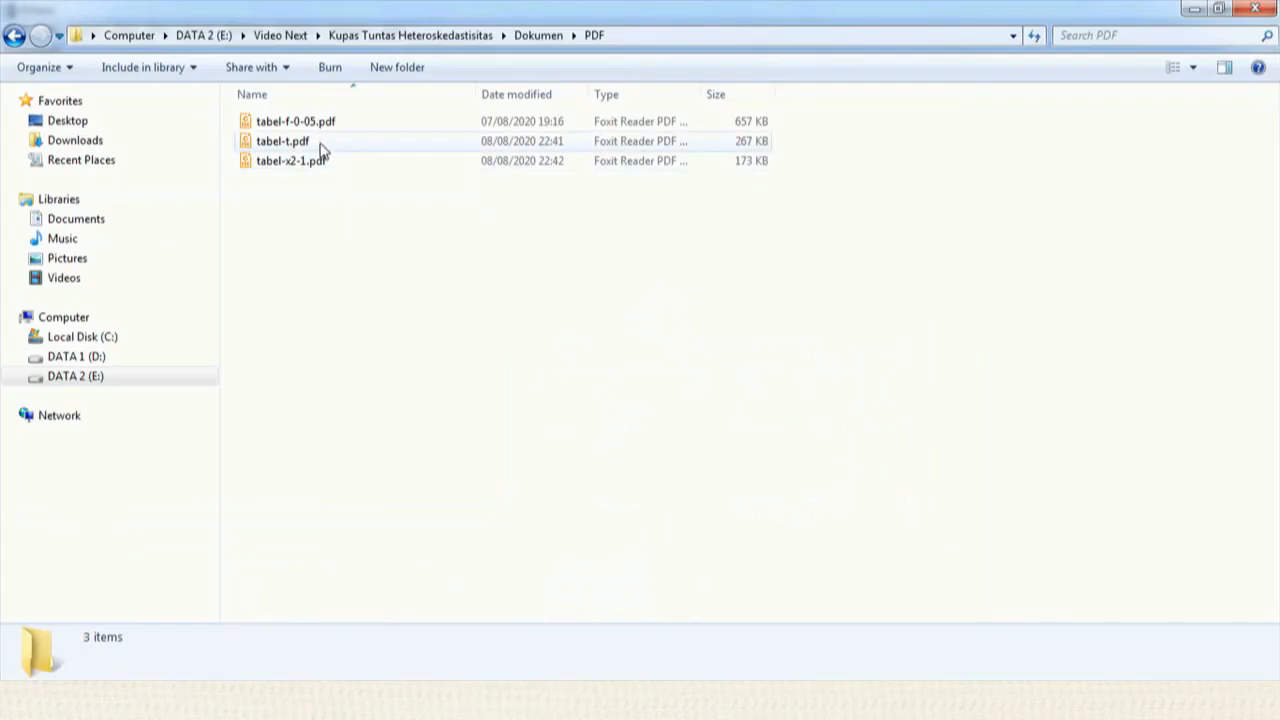
pyautogui.moveTo(333, 127)
pyautogui.mouseDown()
pyautogui.moveTo(312, 72)
pyautogui.moveTo(332, 72)
pyautogui.moveTo(334, 126)
pyautogui.mouseUp()
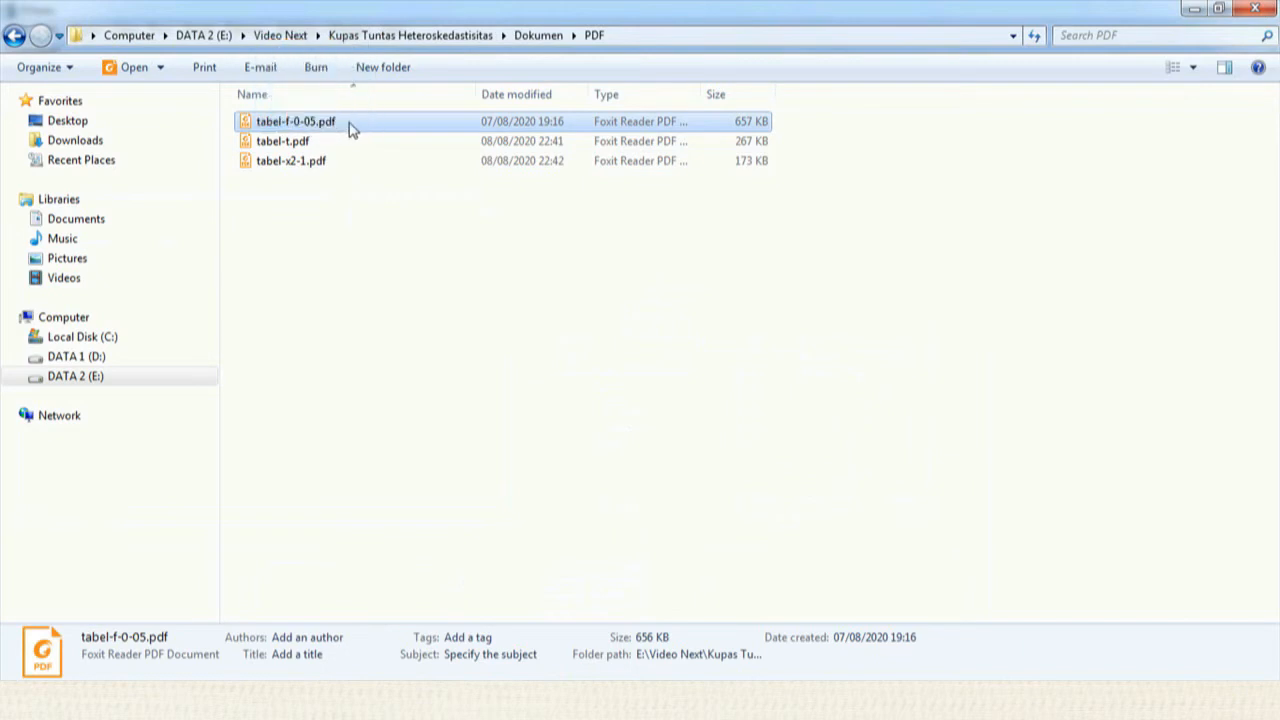
pyautogui.doubleClick(349, 123)
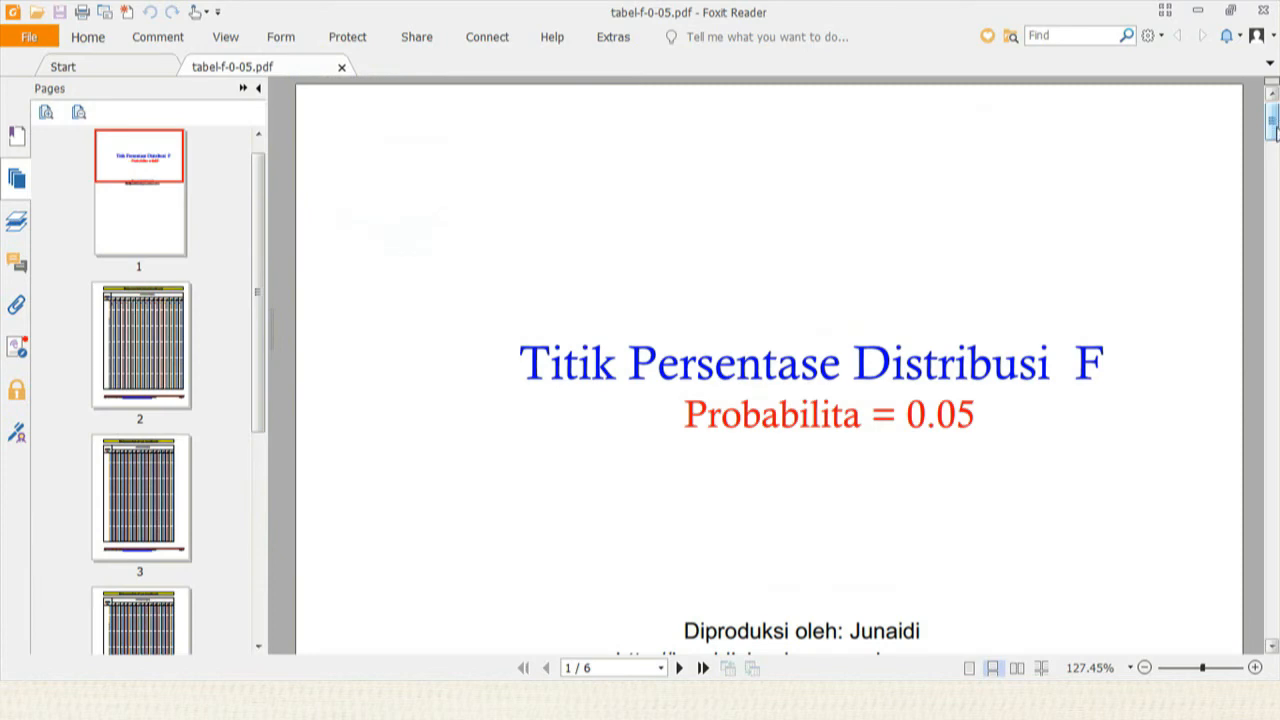
pyautogui.moveTo(1272, 128); pyautogui.dragTo(1272, 222)
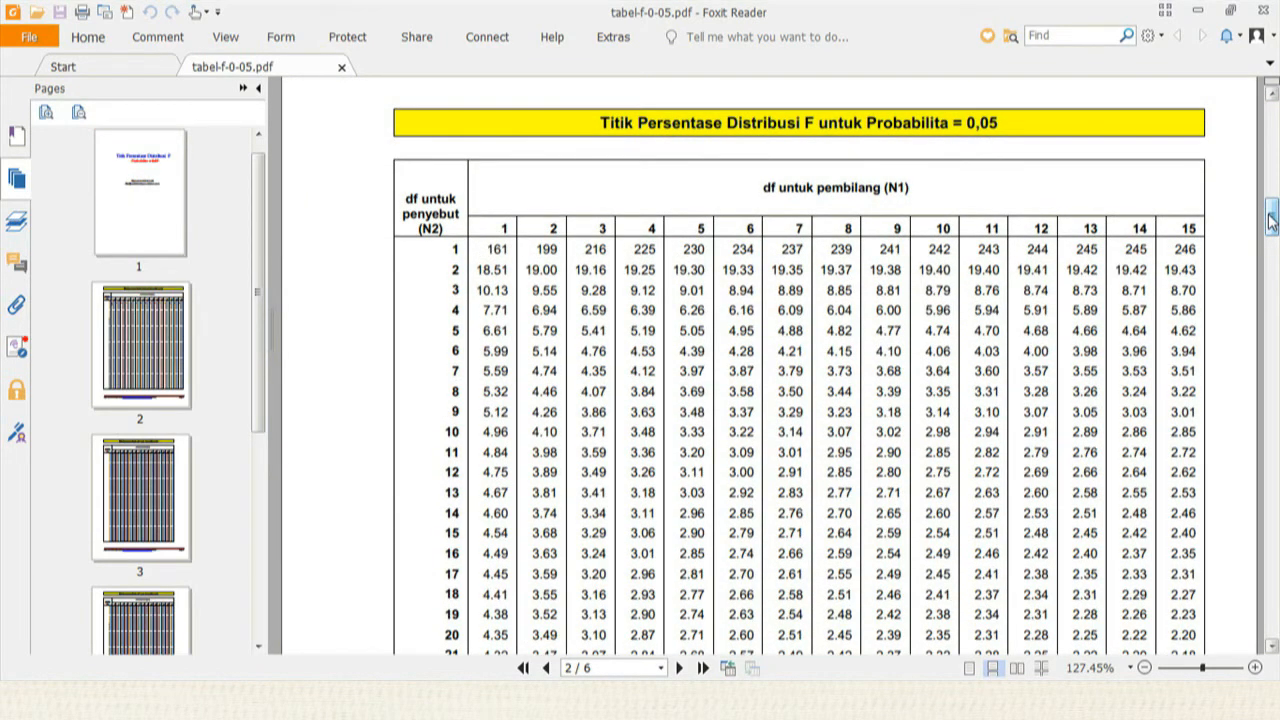
pyautogui.moveTo(604, 226); pyautogui.dragTo(611, 227)
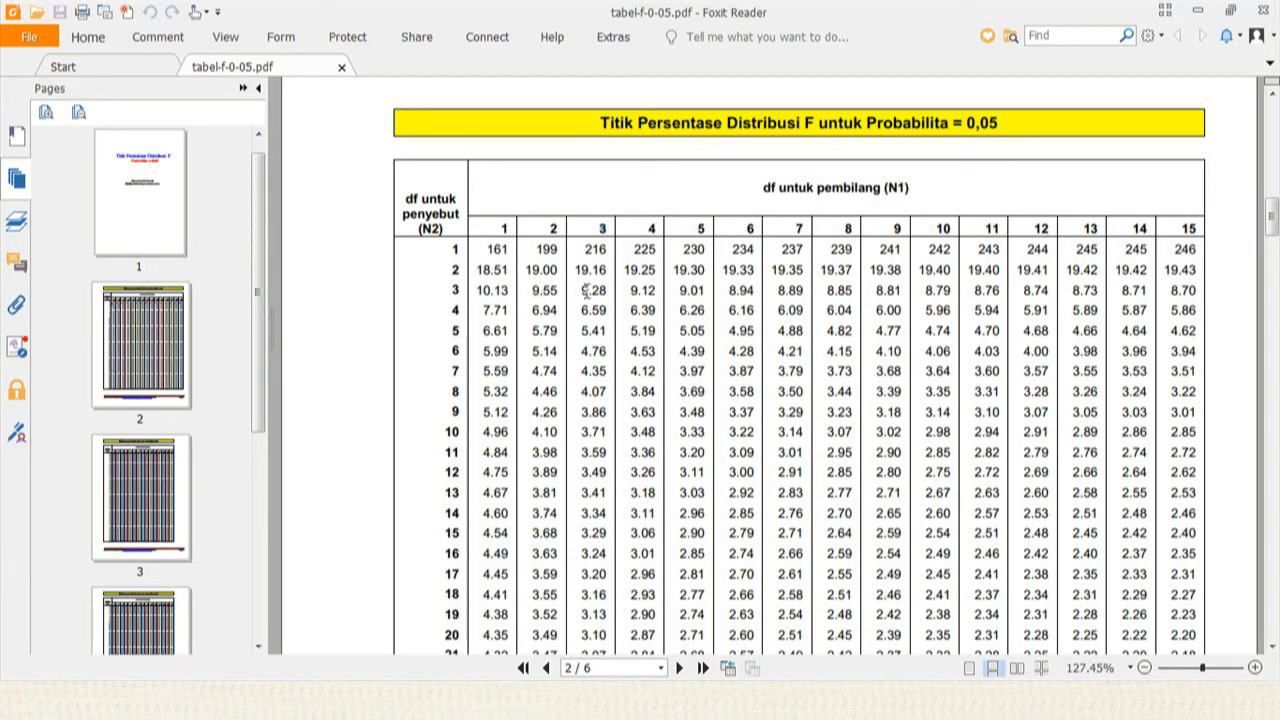
pyautogui.moveTo(586, 290); pyautogui.dragTo(605, 293)
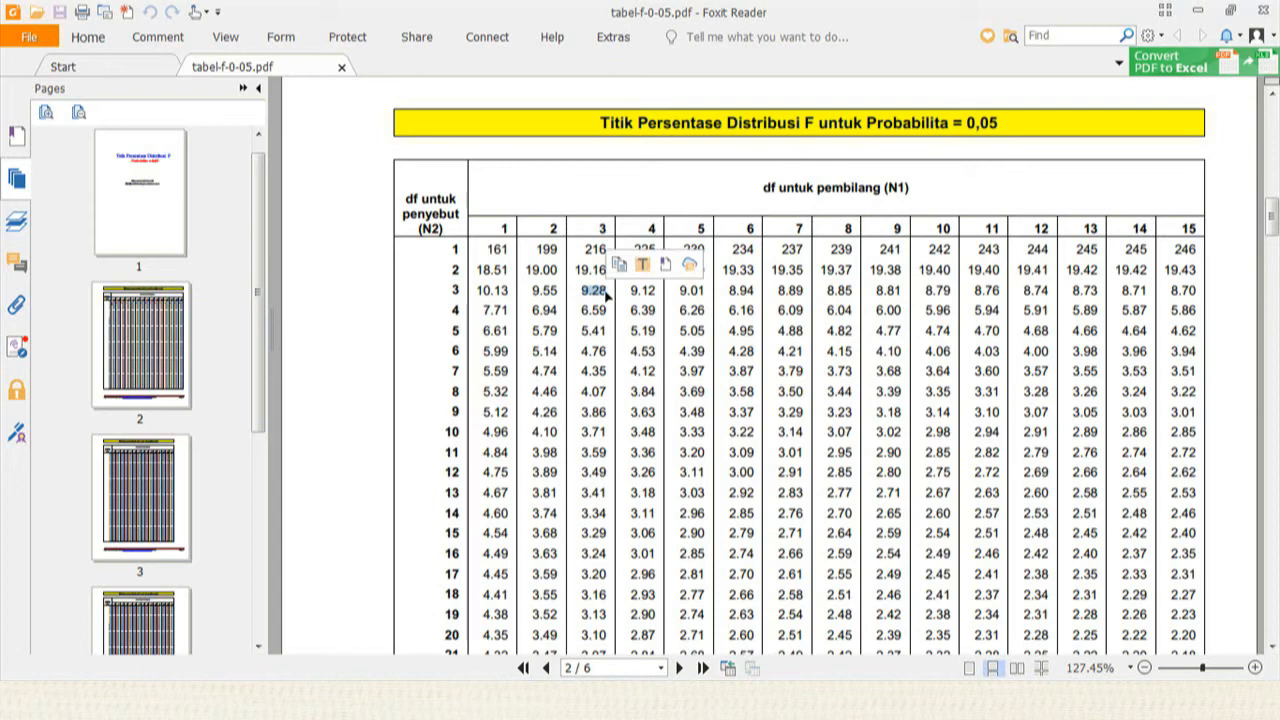
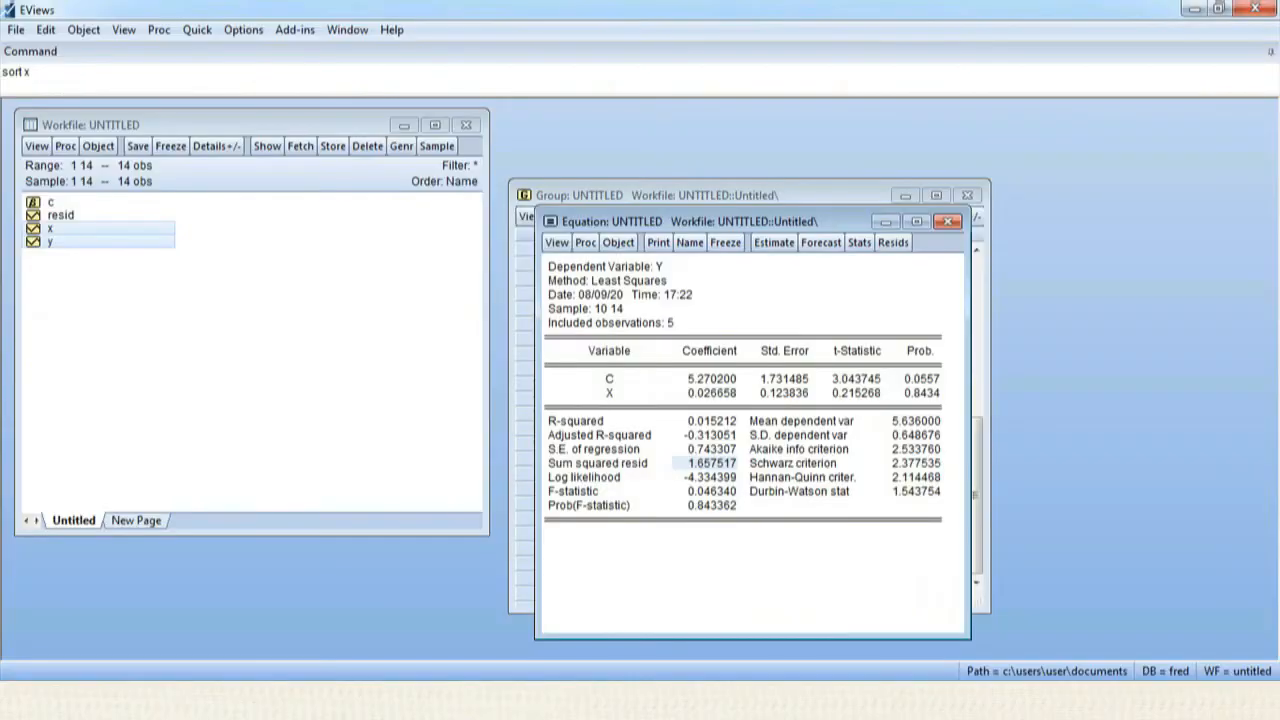
# Delete the untitled equation and the untitled group in EViews, and close the untitled workfile.
pyautogui.click(950, 222)
pyautogui.click(612, 390)
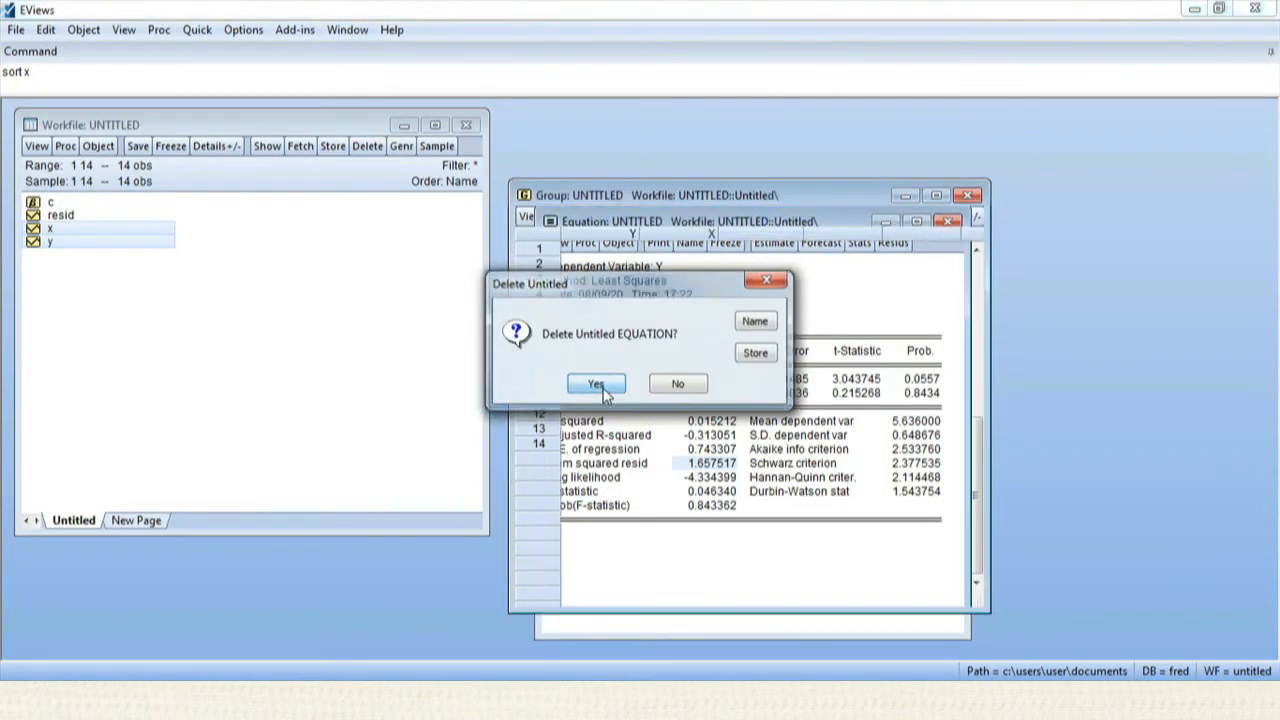
pyautogui.click(976, 200)
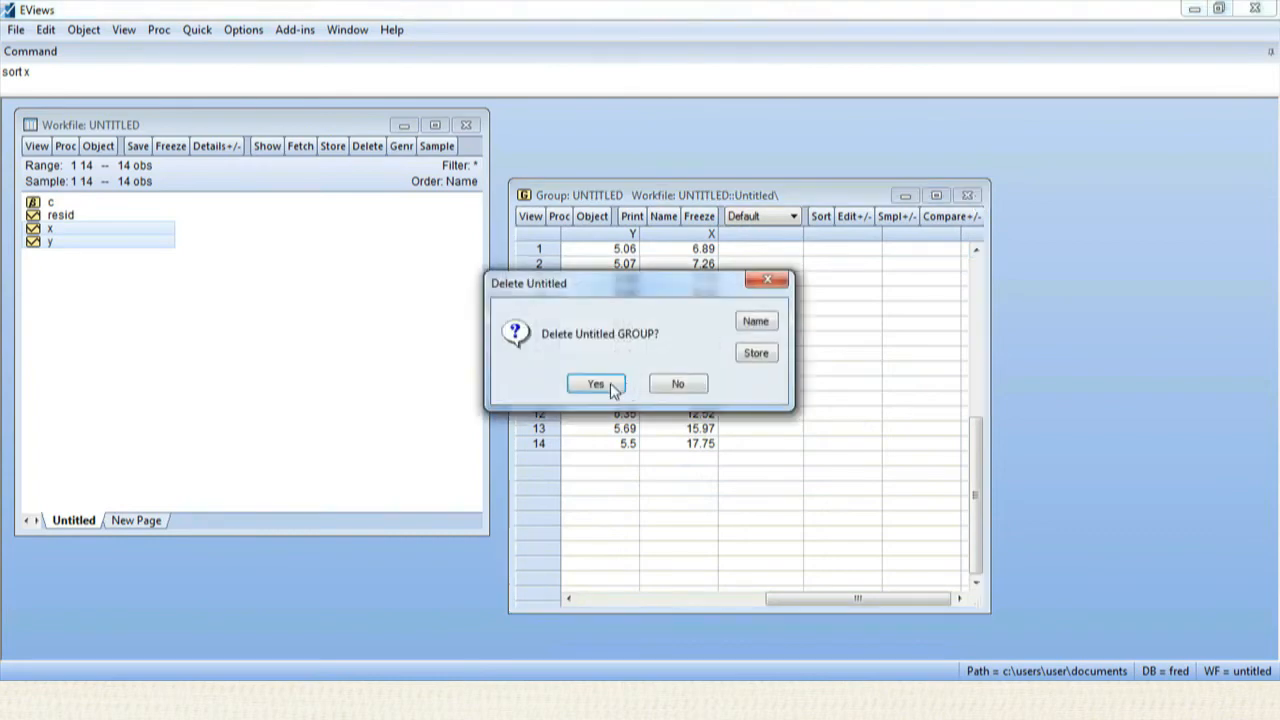
pyautogui.click(608, 385)
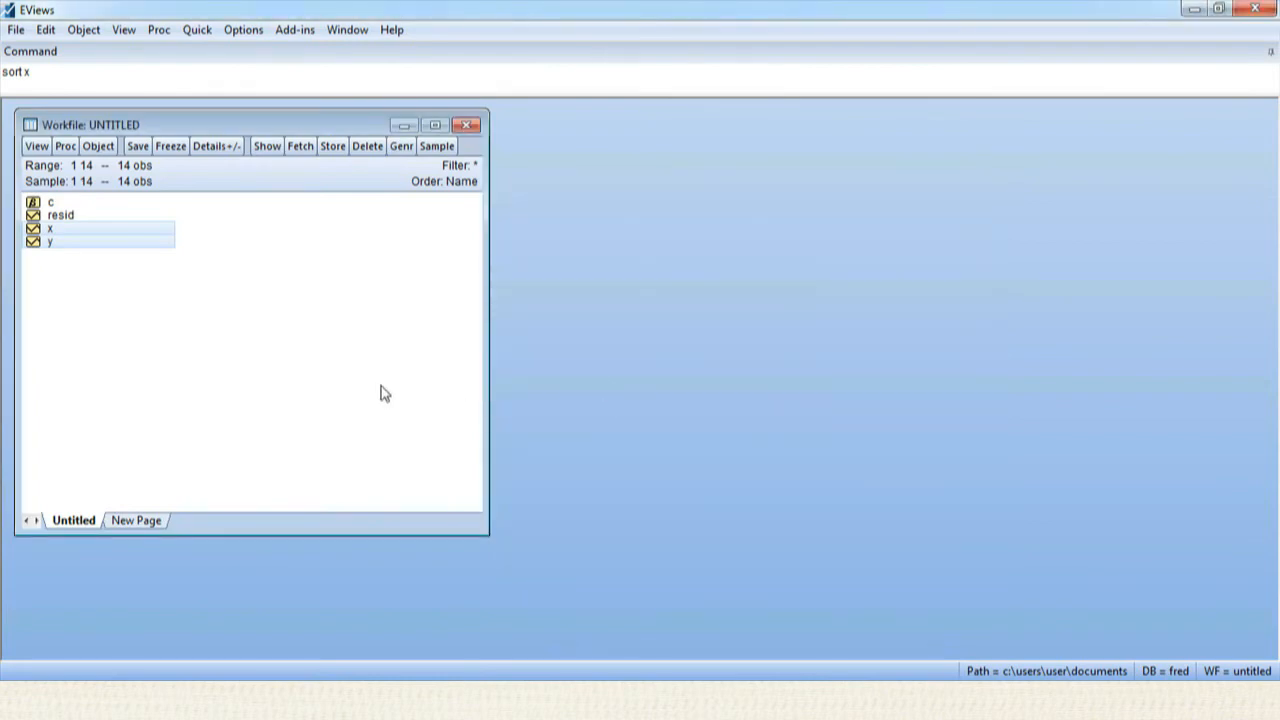
pyautogui.click(466, 125)
pyautogui.click(639, 388)
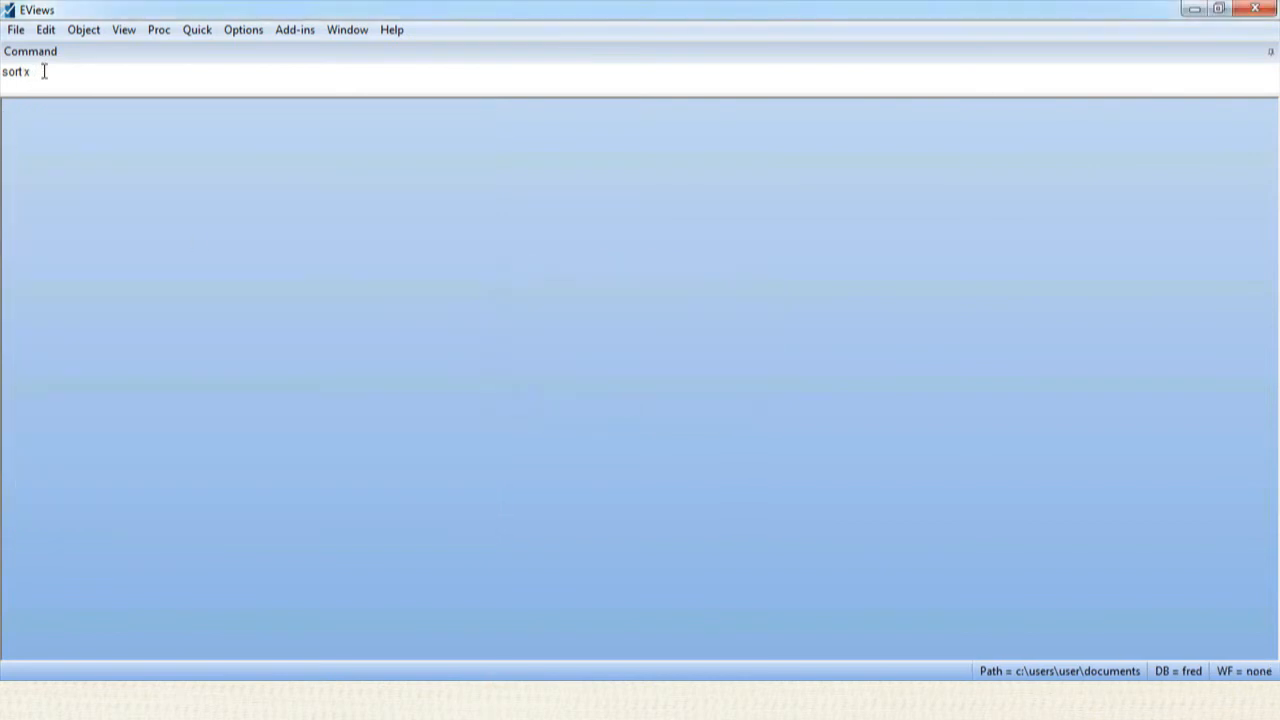
# Clear the sort x command from the EViews command area.
pyautogui.press('BackSpace')
pyautogui.press('BackSpace')
pyautogui.press('BackSpace')
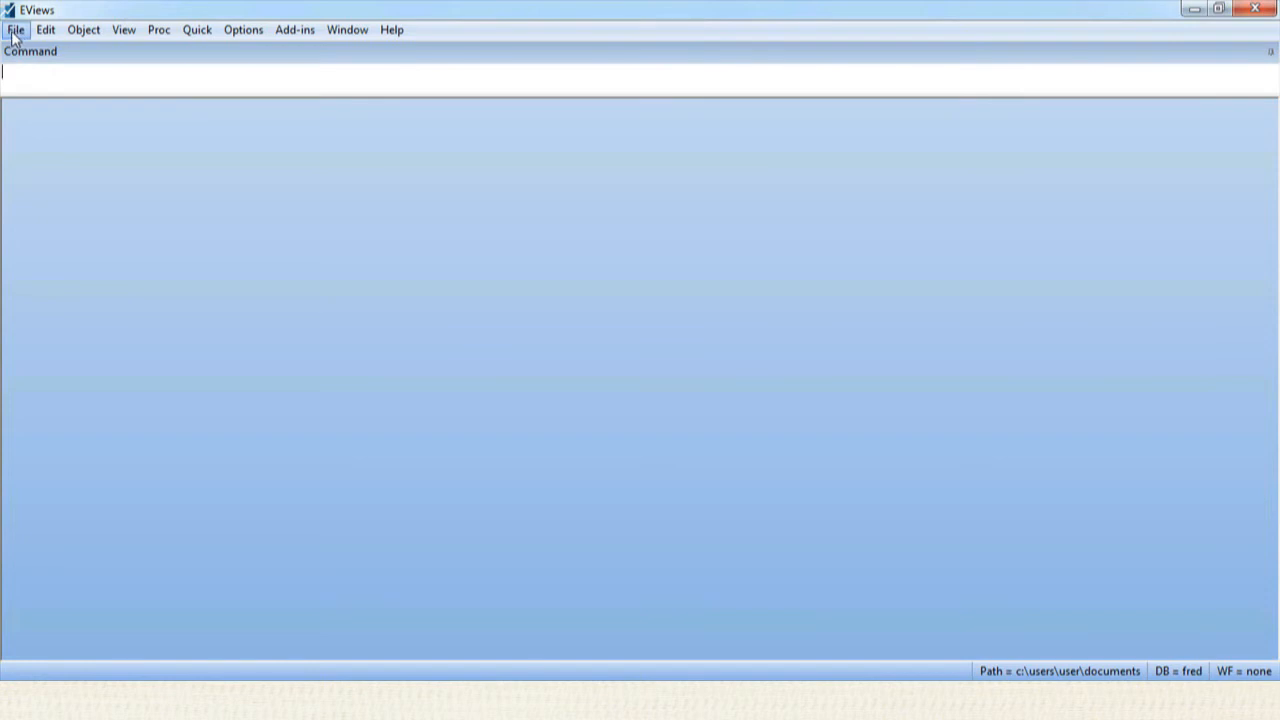
# Create an unstructured/undated workfile with 14 observations and move its window clear of the centre of the workspace.
pyautogui.click(15, 31)
pyautogui.moveTo(120, 51)
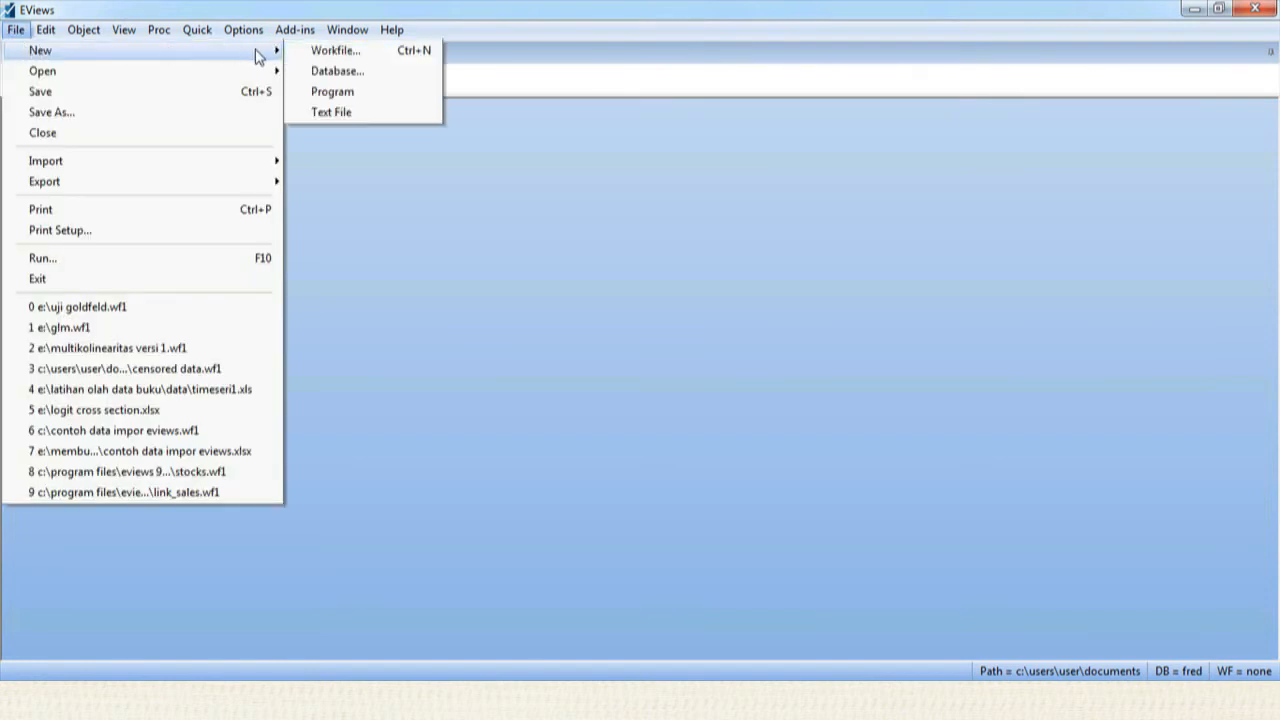
pyautogui.click(336, 52)
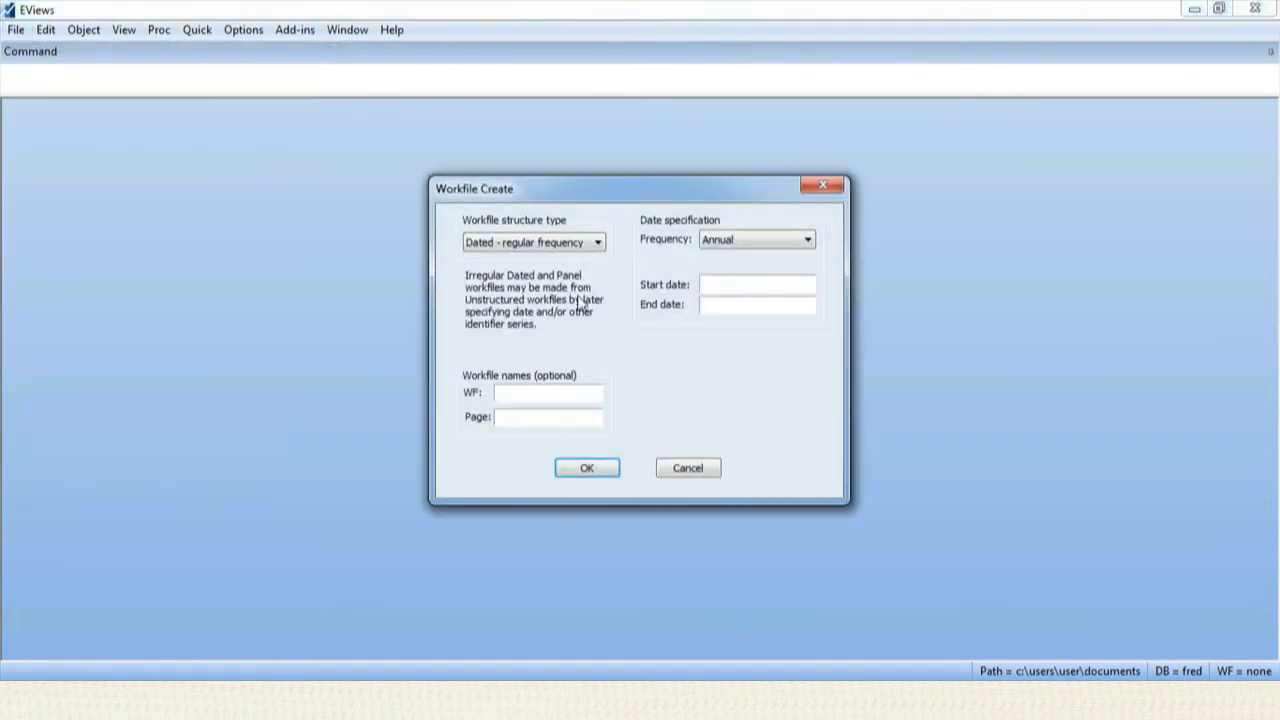
pyautogui.click(510, 244)
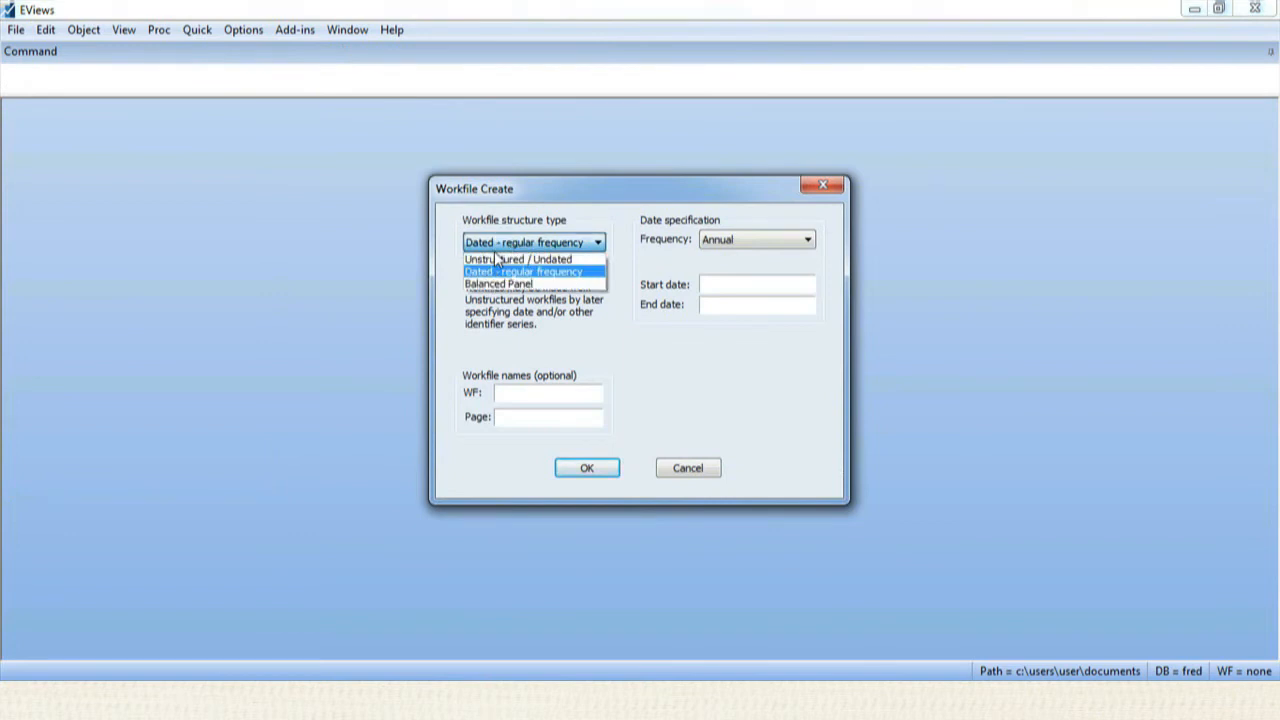
pyautogui.click(495, 258)
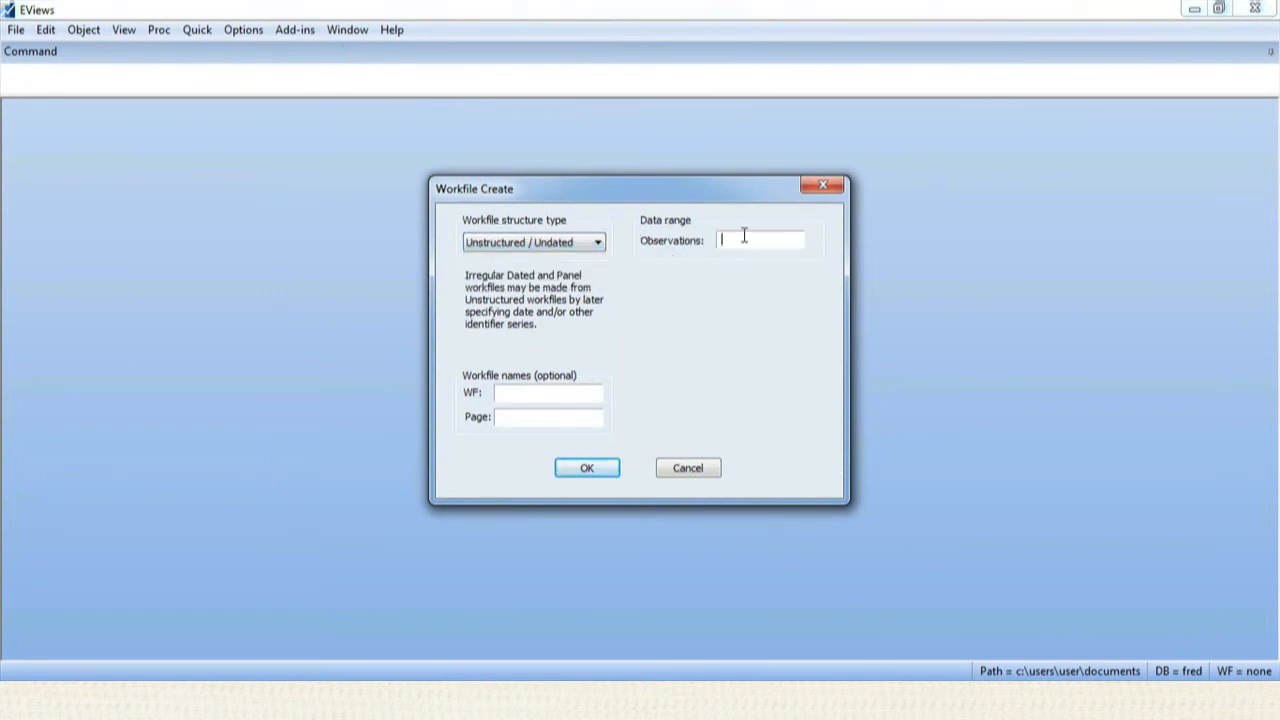
pyautogui.write('14')
pyautogui.click(592, 469)
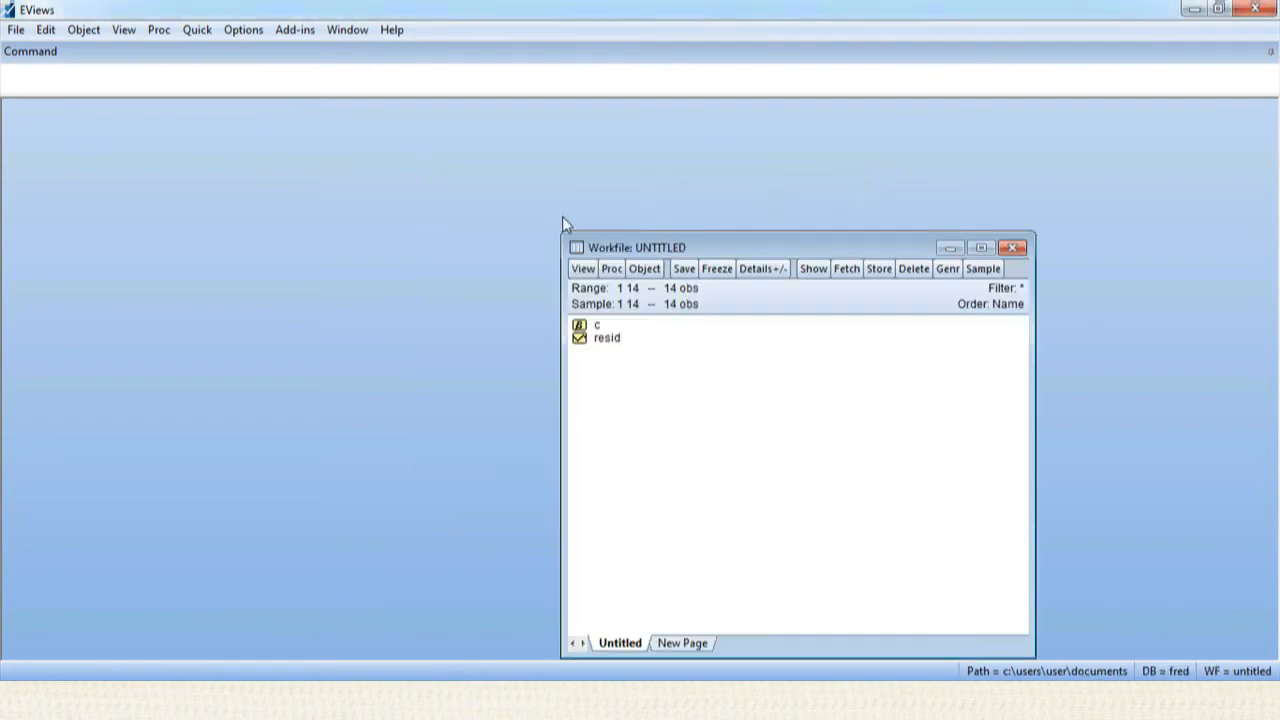
pyautogui.moveTo(604, 252); pyautogui.dragTo(78, 131)
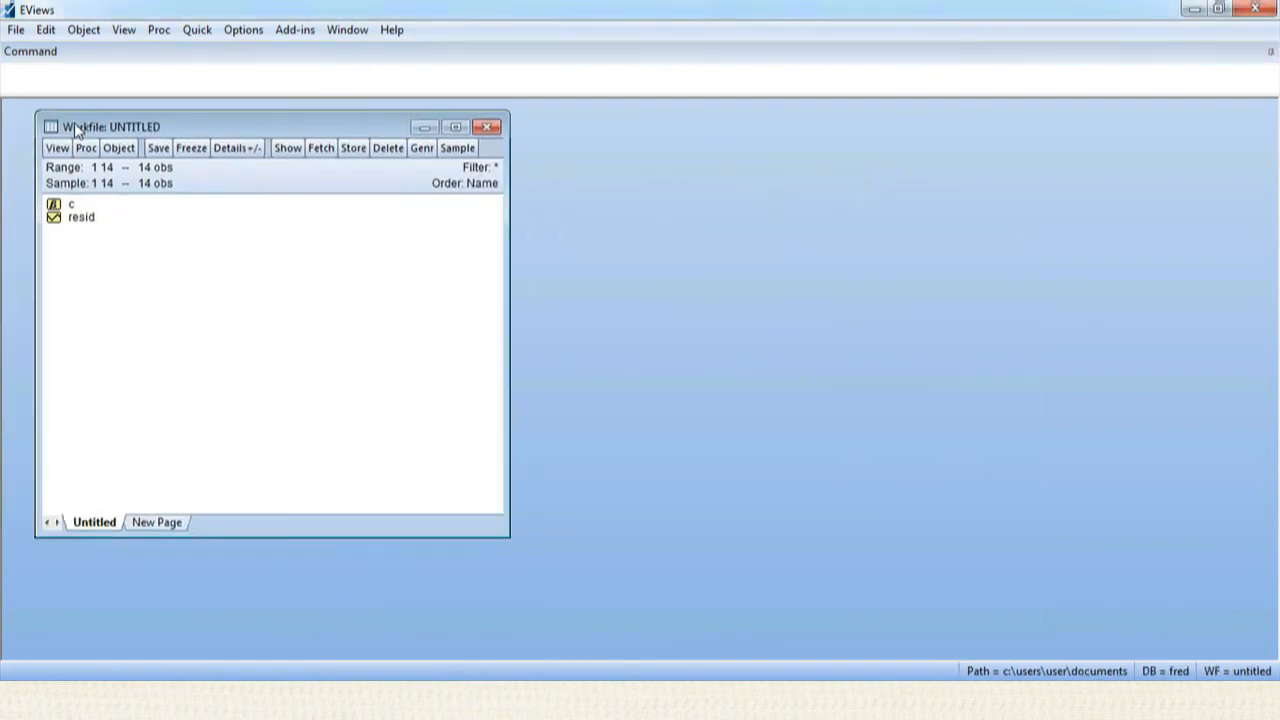
# Open an empty group spreadsheet for data entry and place it beside the workfile with its first column and label row showing.
pyautogui.click(192, 36)
pyautogui.click(216, 131)
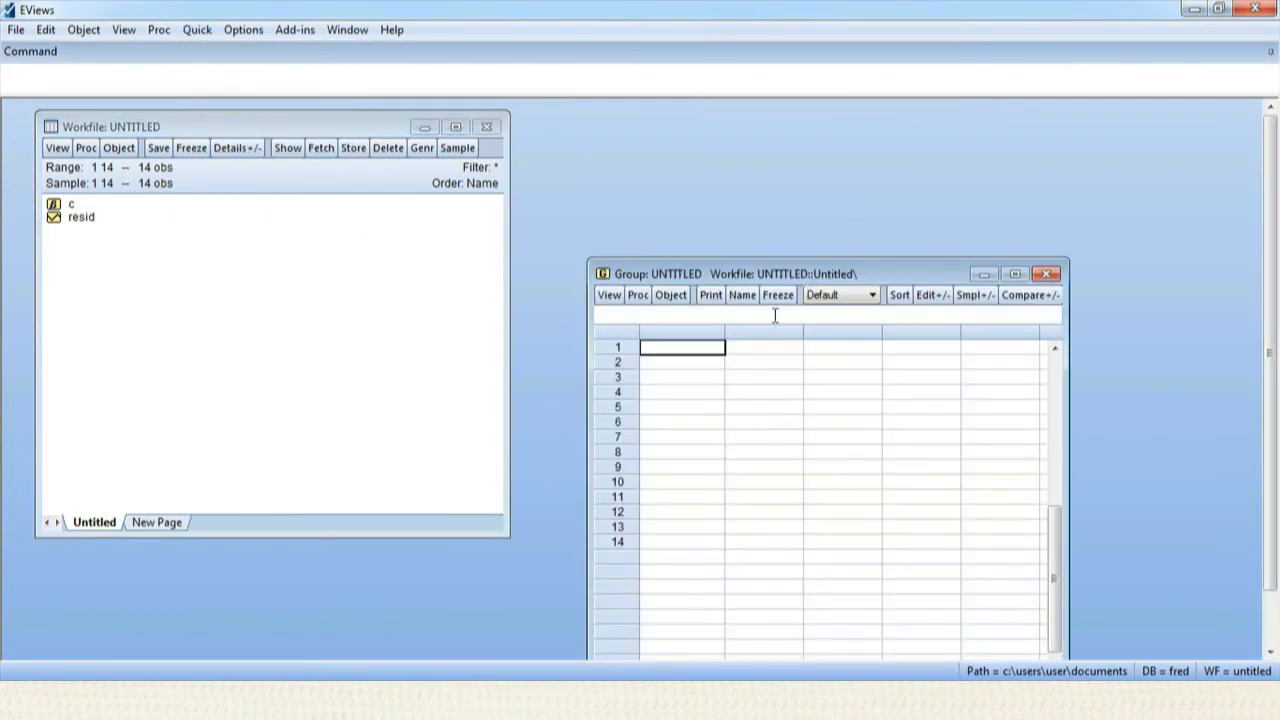
pyautogui.moveTo(773, 276); pyautogui.dragTo(692, 146)
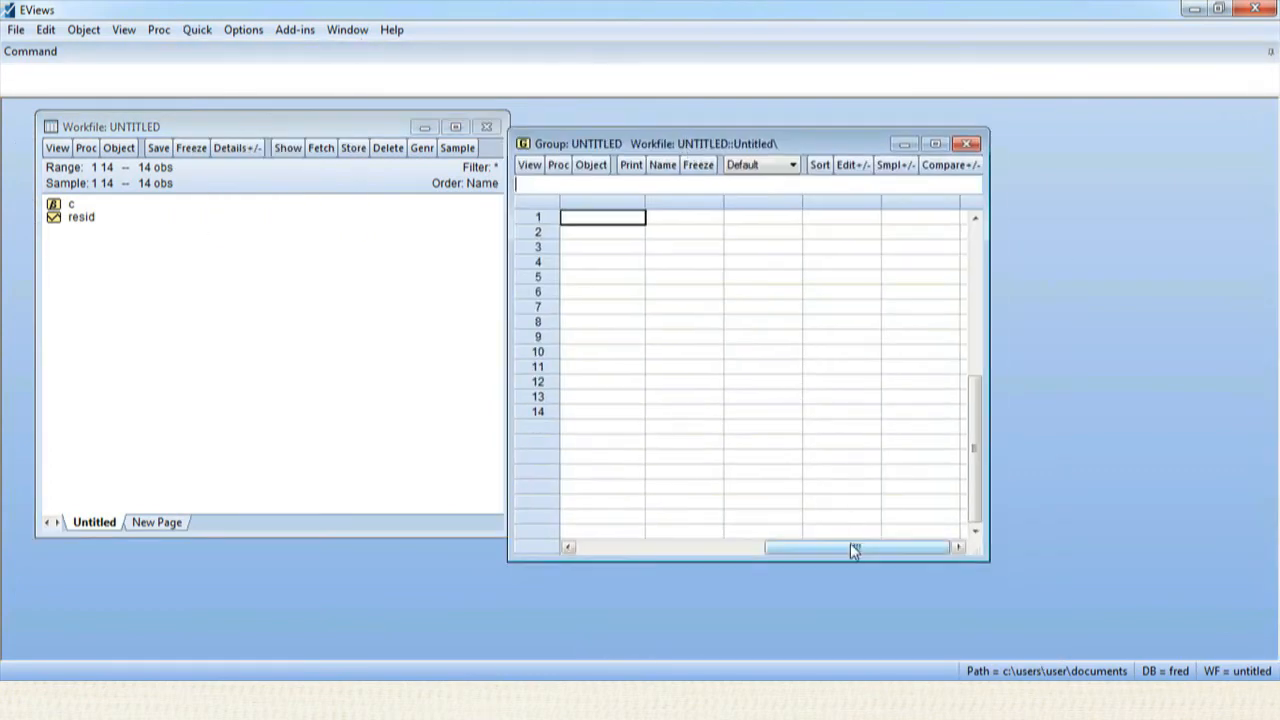
pyautogui.moveTo(853, 548); pyautogui.dragTo(662, 552)
pyautogui.moveTo(976, 449); pyautogui.dragTo(978, 275)
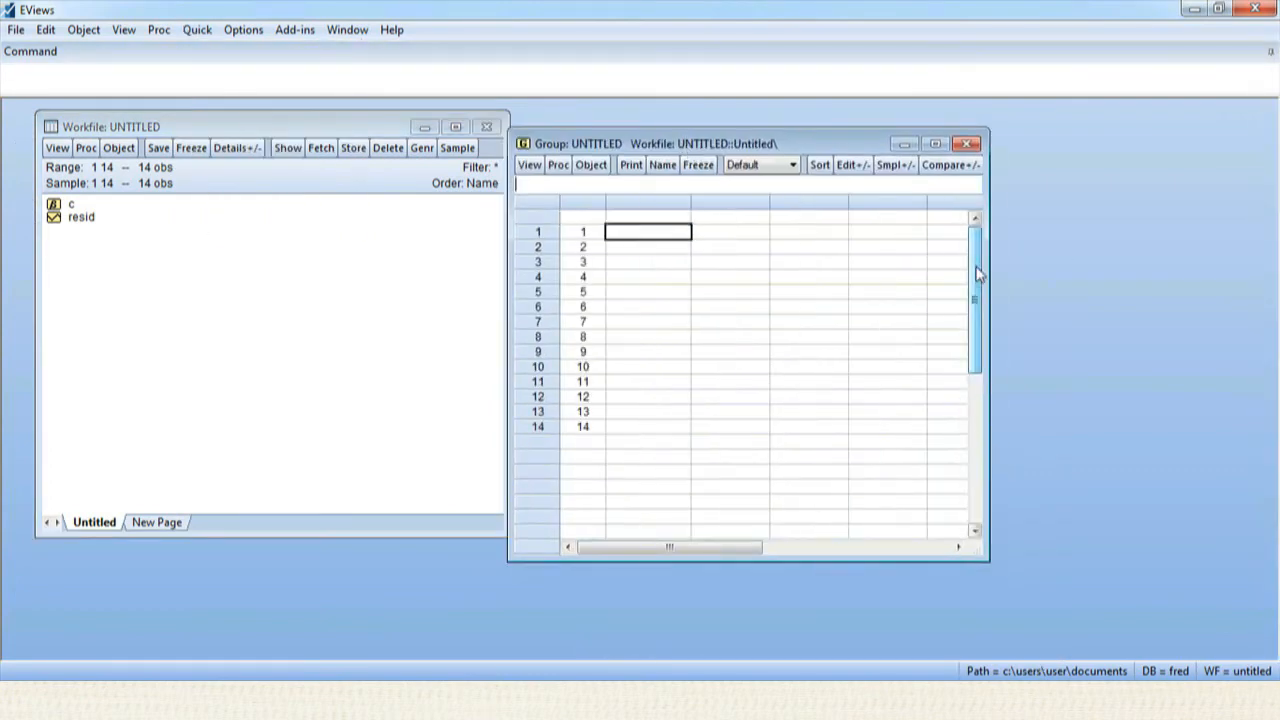
# Copy the Y and X columns with headers from the Goldfeld-Quandt Excel workbook and paste them into the empty EViews group.
pyautogui.moveTo(600, 640)
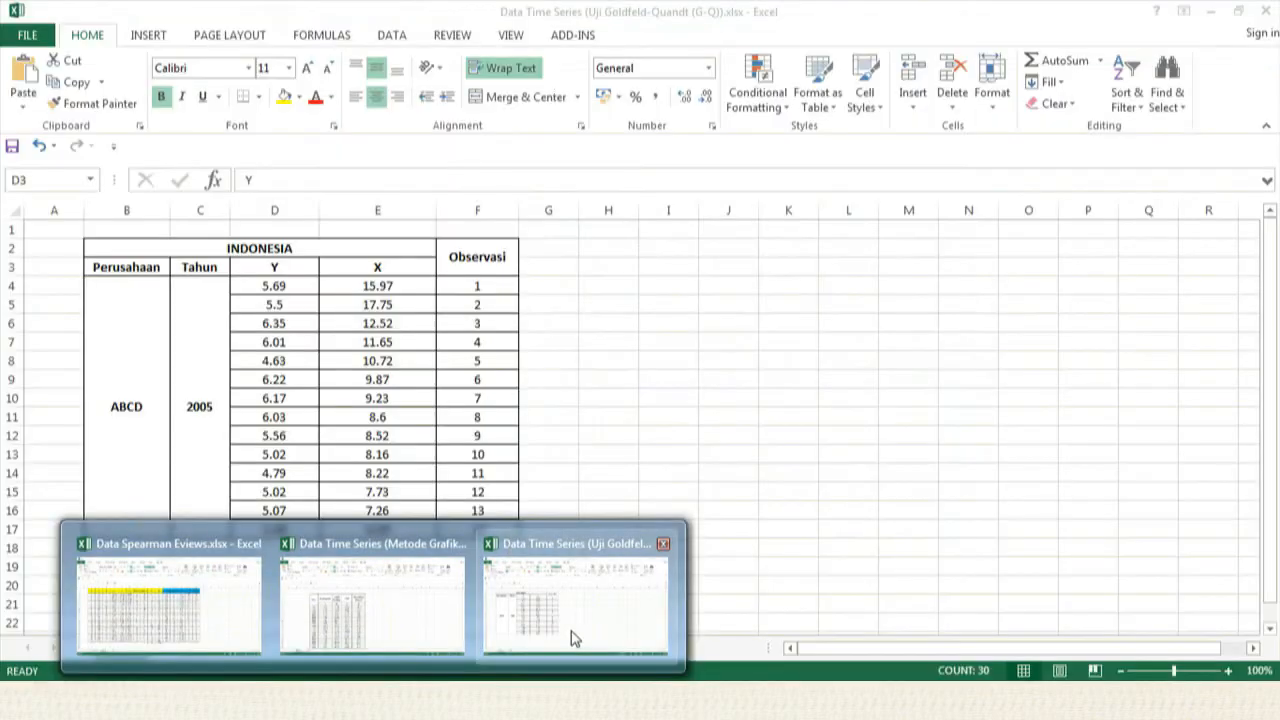
pyautogui.moveTo(443, 626)
pyautogui.click(583, 608)
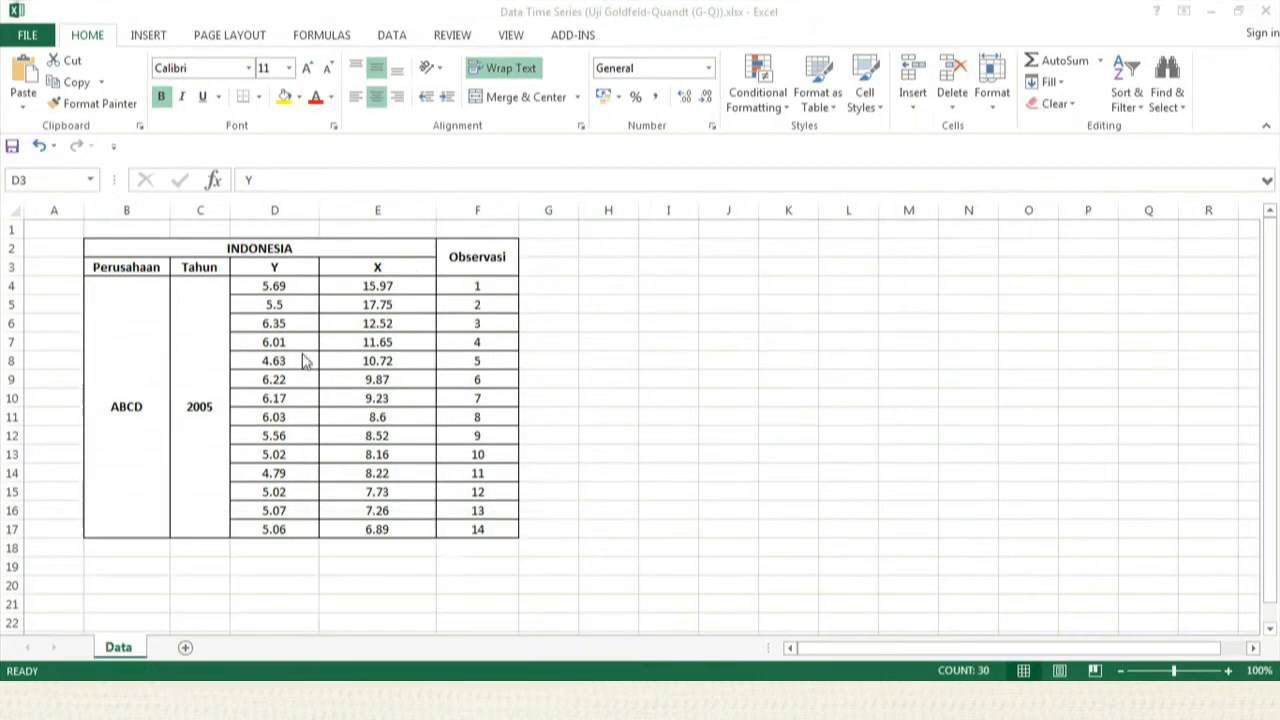
pyautogui.rightClick(288, 287)
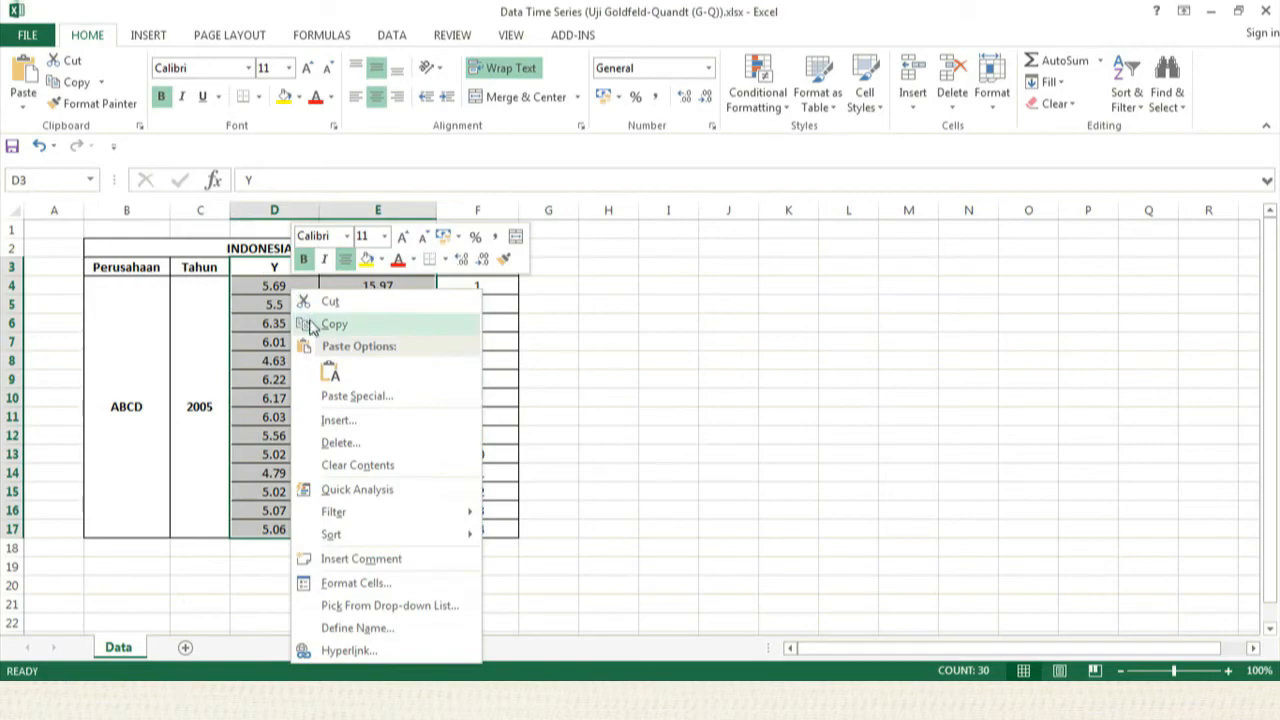
pyautogui.click(308, 323)
pyautogui.hotkey('alt', 'Tab')
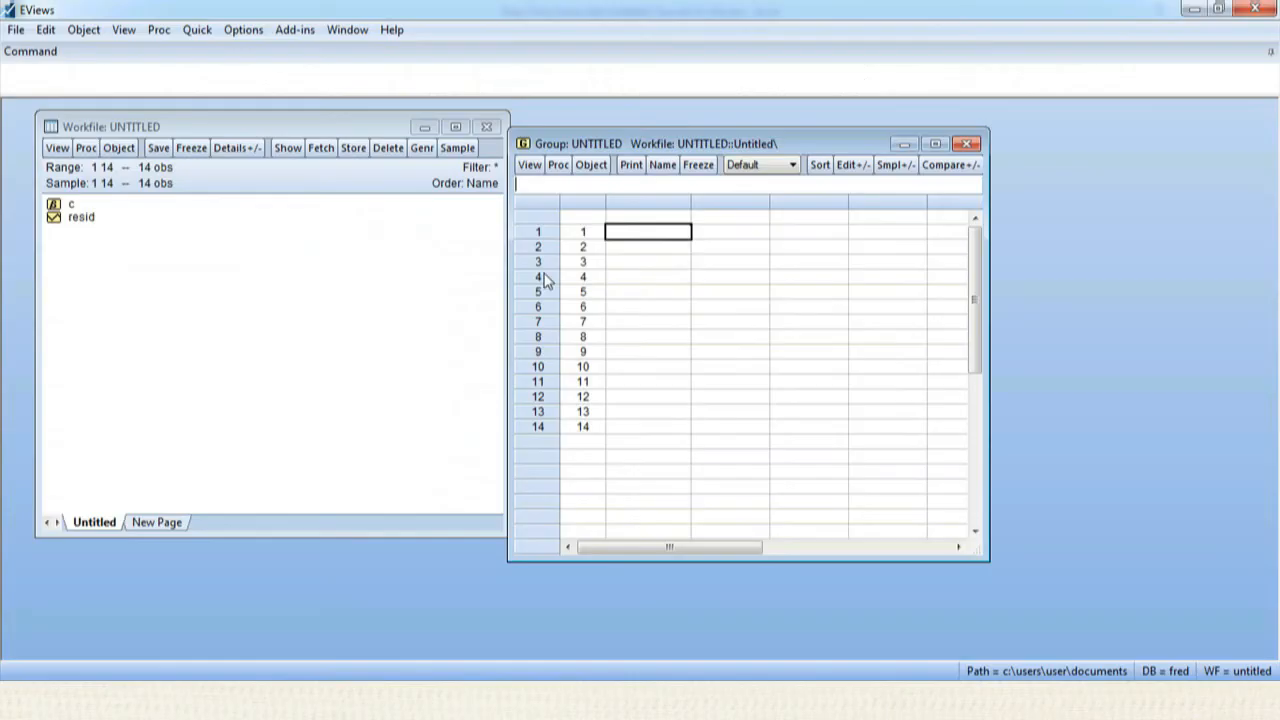
pyautogui.click(670, 222)
pyautogui.hotkey('ctrl', 'v')
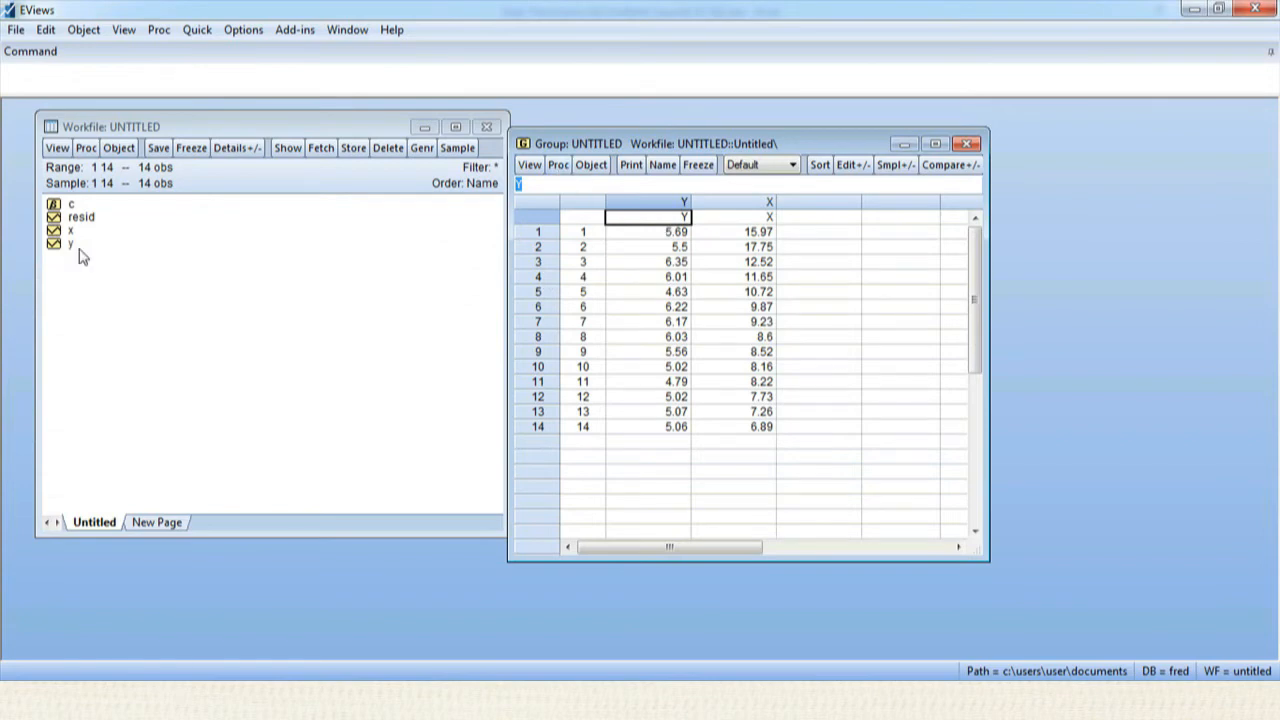
# Estimate a least squares equation of y on a constant and x over sample 1 14, and bring its full output into view.
pyautogui.click(558, 170)
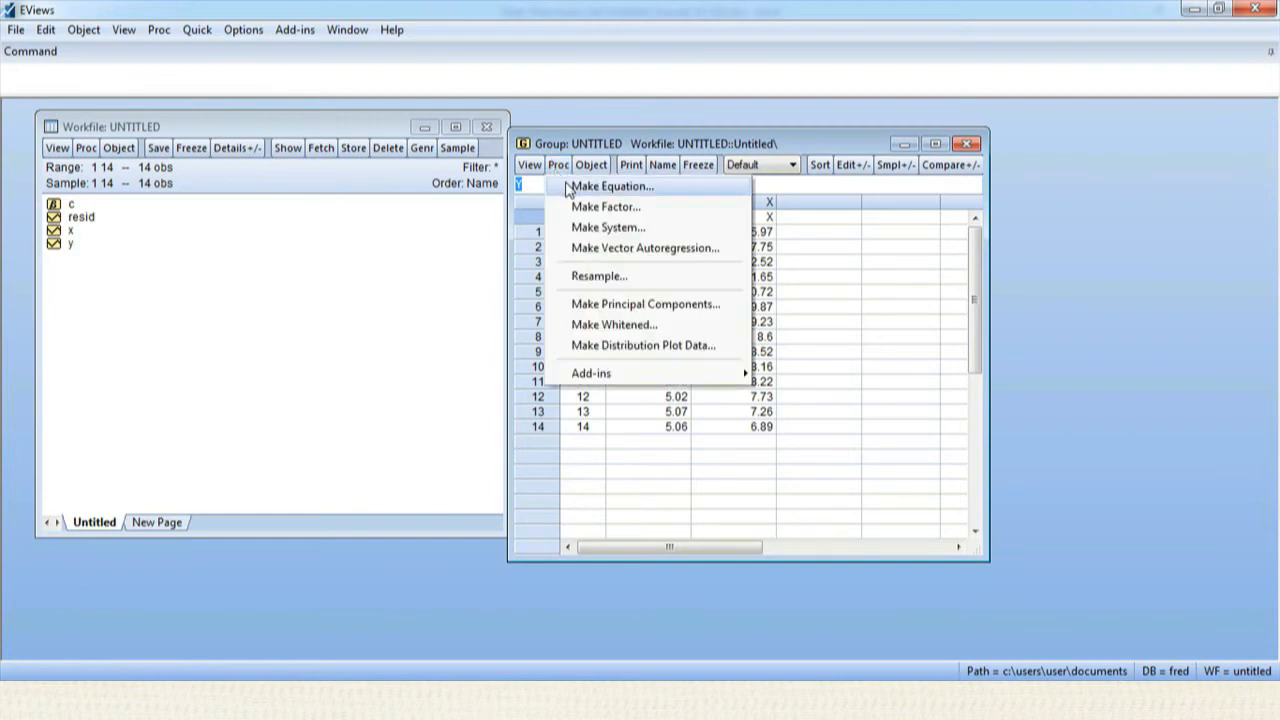
pyautogui.click(610, 186)
pyautogui.click(540, 279)
pyautogui.write('c')
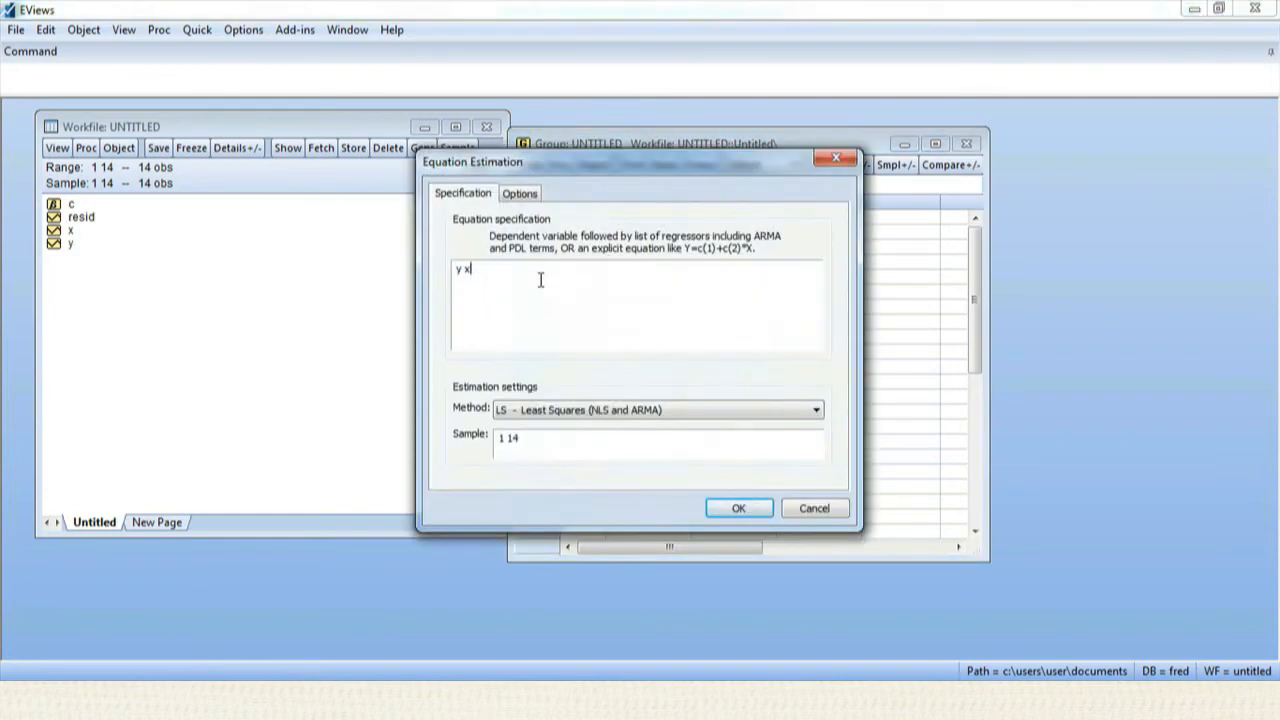
pyautogui.write('c')
pyautogui.click(732, 505)
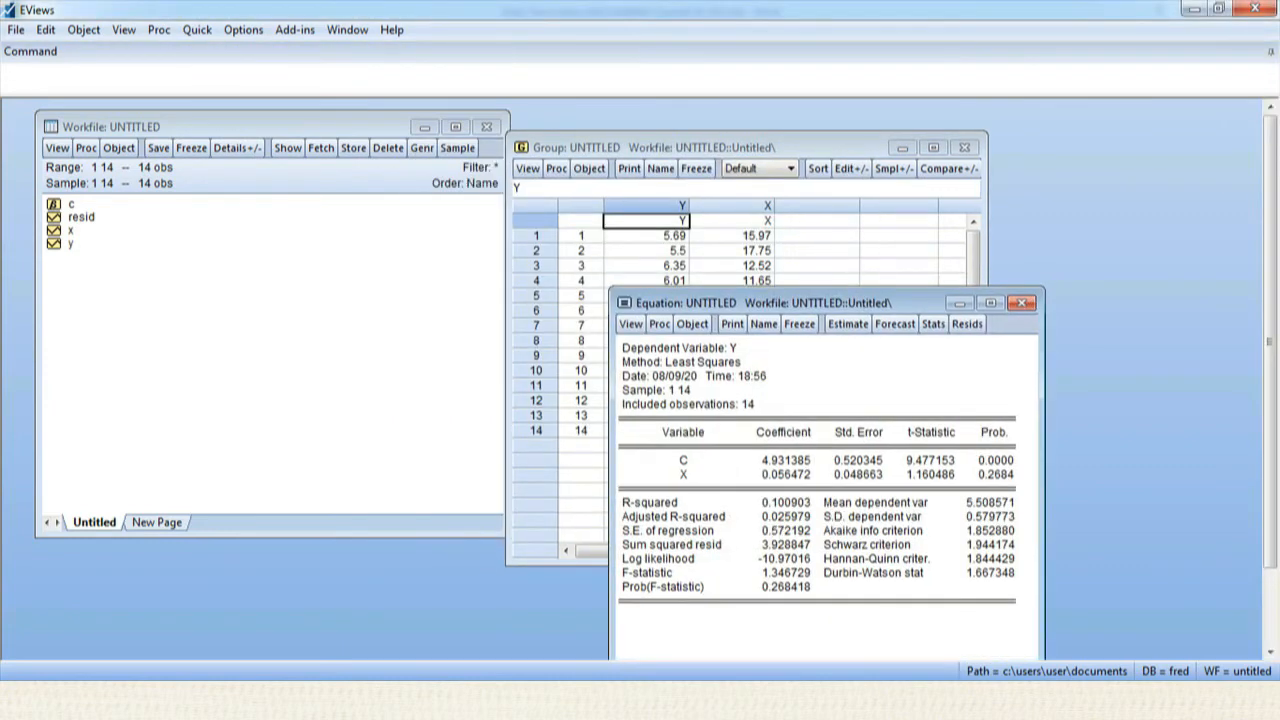
pyautogui.moveTo(809, 295); pyautogui.dragTo(612, 125)
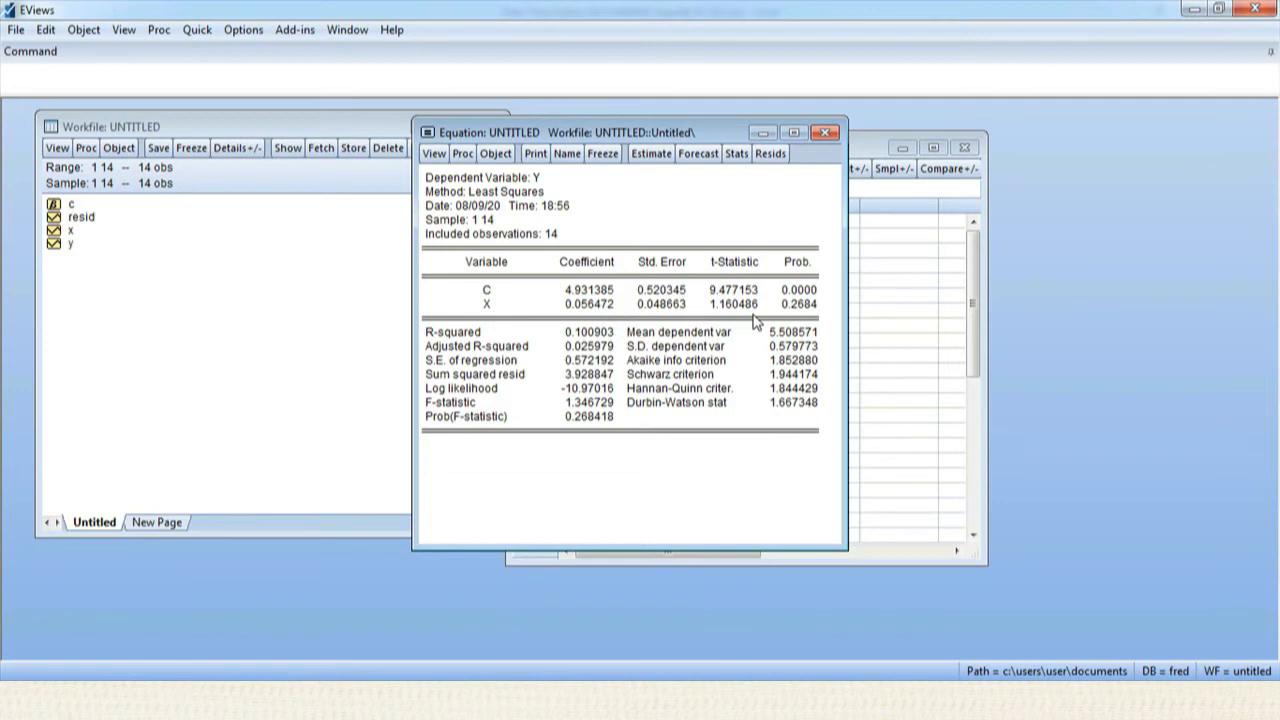
# Open a blank Notepad document beside the equation output and begin its first line with y=.
pyautogui.click(24, 700)
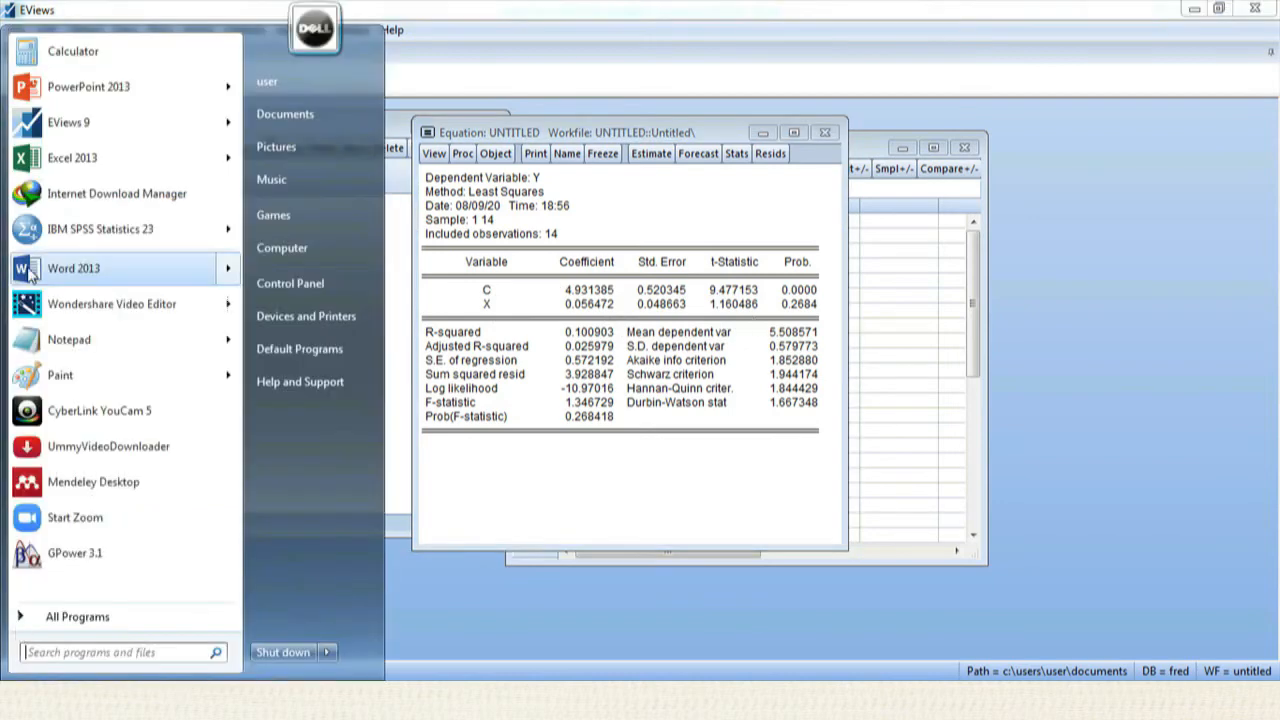
pyautogui.click(44, 343)
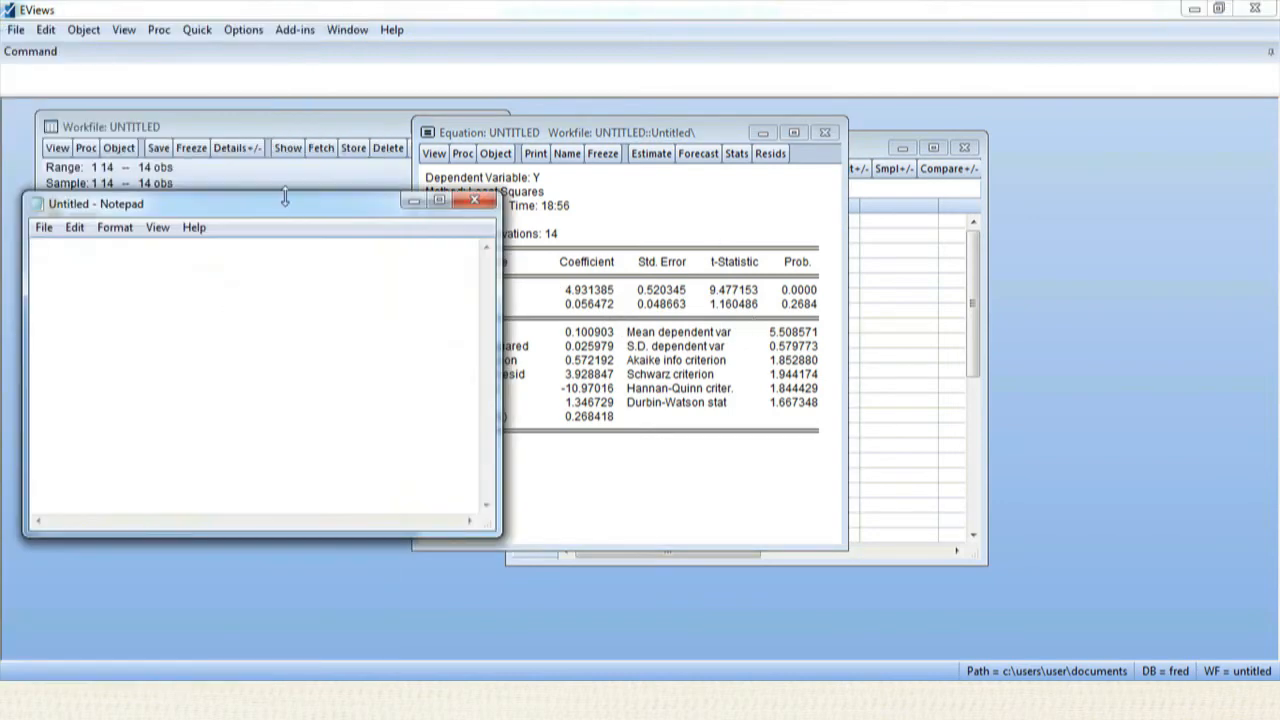
pyautogui.moveTo(285, 206); pyautogui.dragTo(1042, 150)
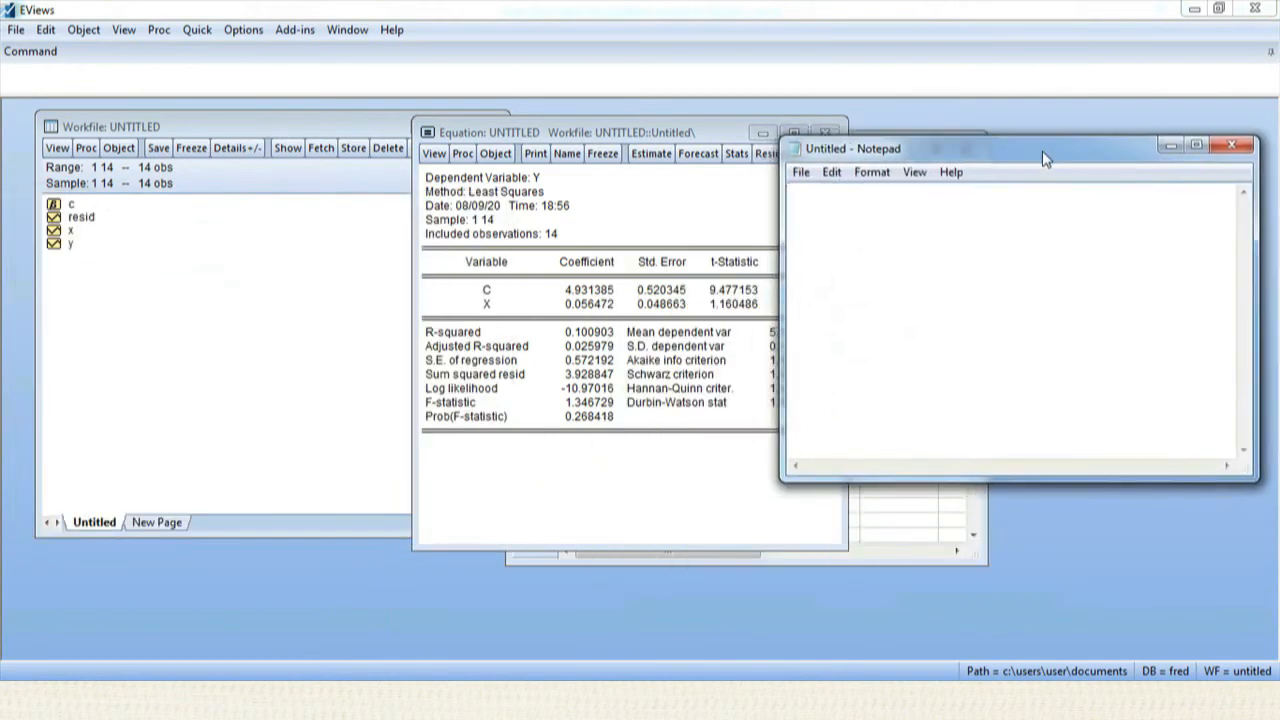
pyautogui.write('y=')
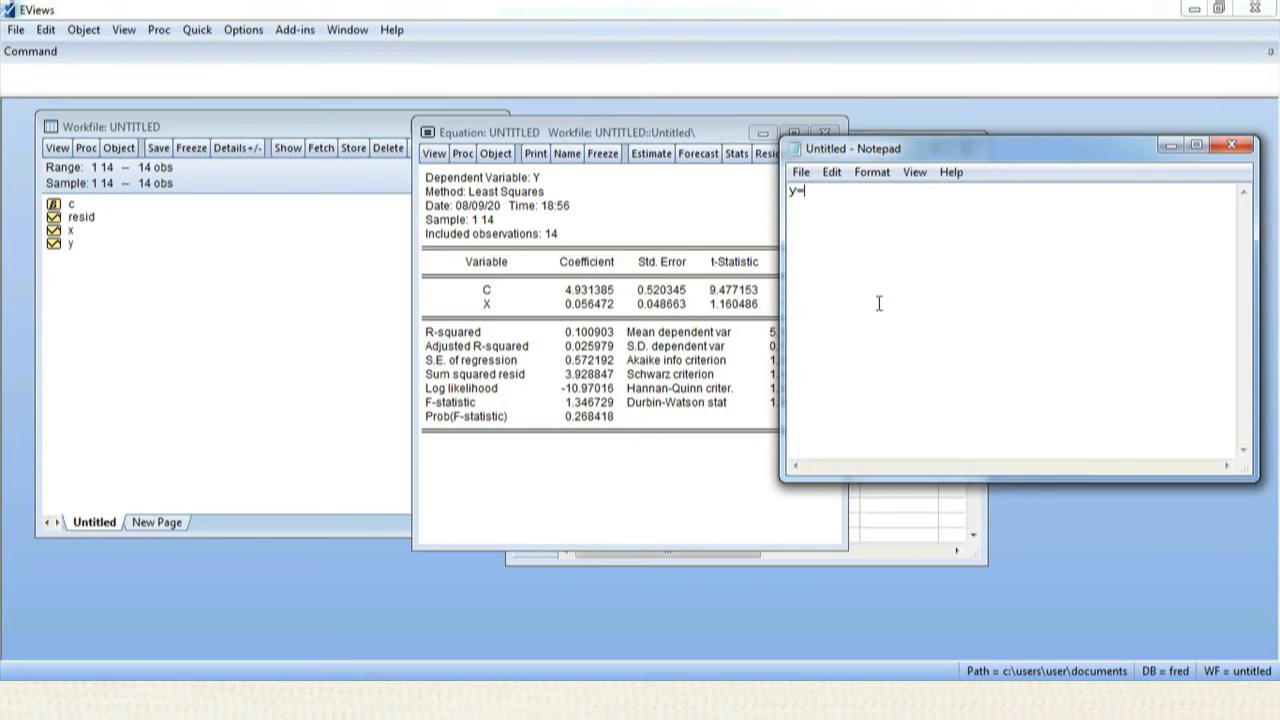
# Copy the C coefficient 4.931385 as displayed text into the Notepad equation line and append (c)+ on the same line.
pyautogui.click(590, 291)
pyautogui.rightClick(590, 291)
pyautogui.click(612, 295)
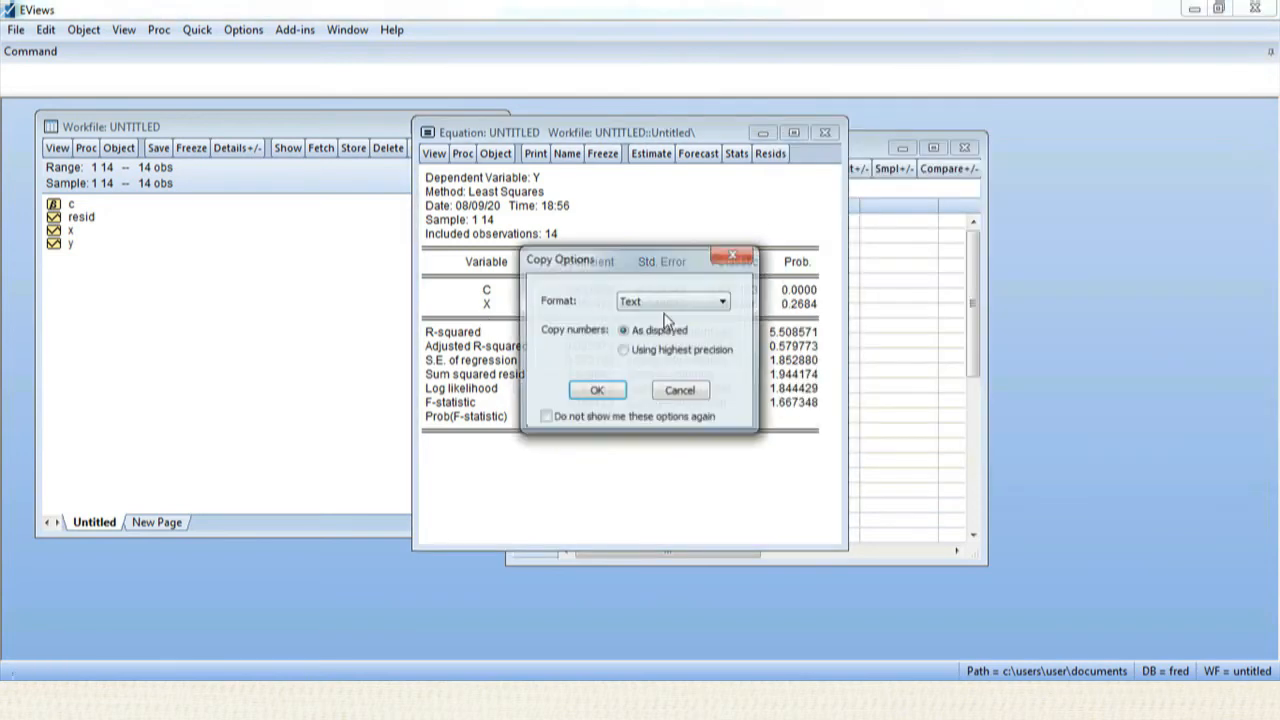
pyautogui.click(598, 392)
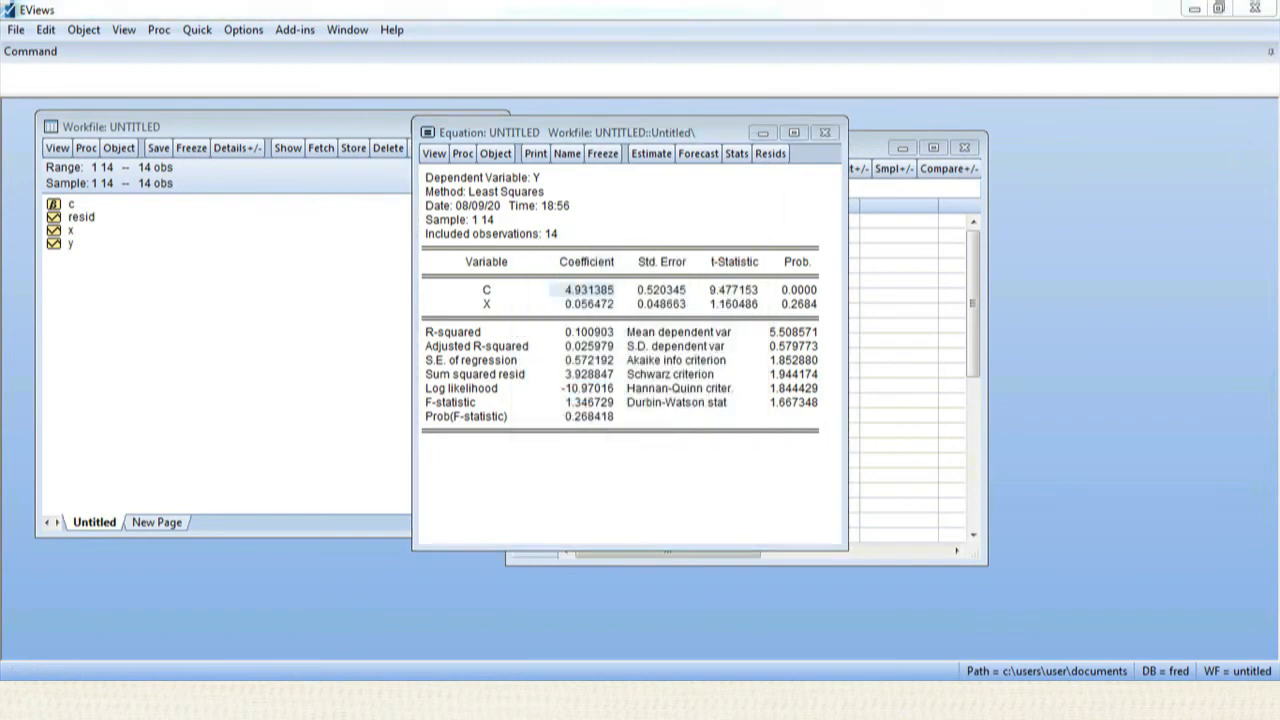
pyautogui.hotkey('alt', 'Tab')
pyautogui.hotkey('ctrl', 'v')
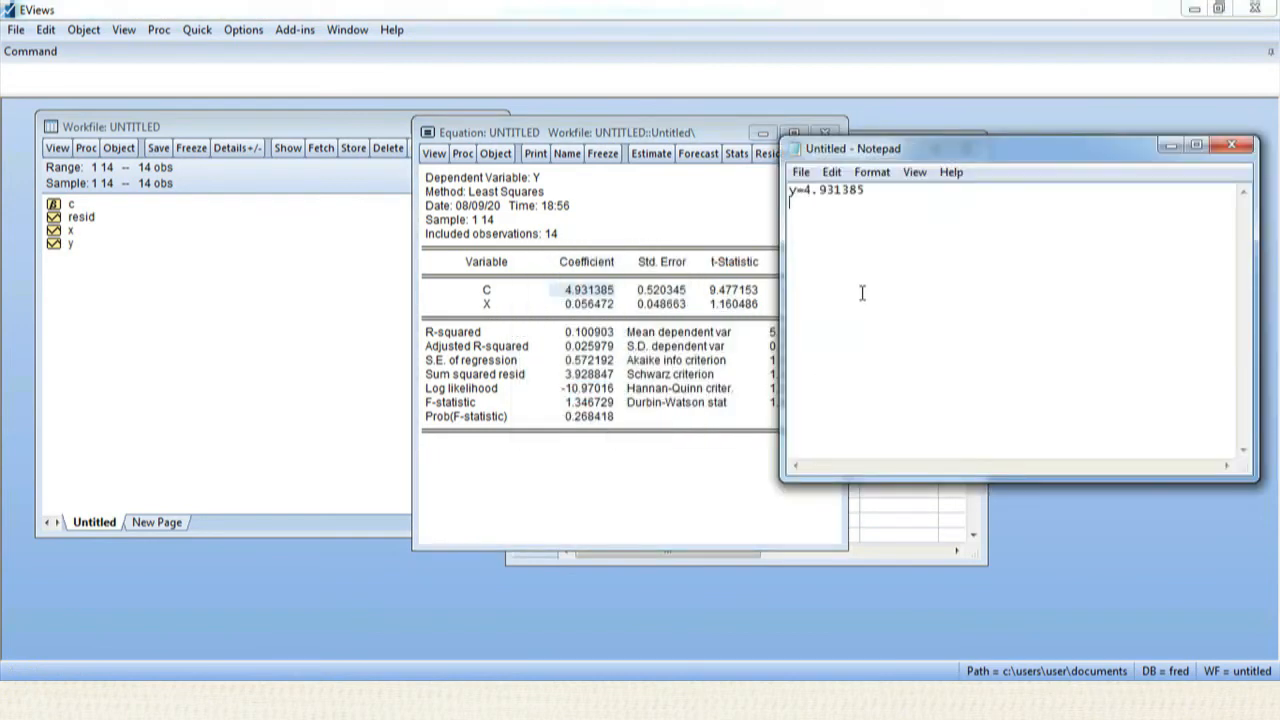
pyautogui.click(870, 191)
pyautogui.write('(c')
# Copy the X coefficient 0.056472 as displayed text to the end of the Notepad equation line and append (x).
pyautogui.click(595, 312)
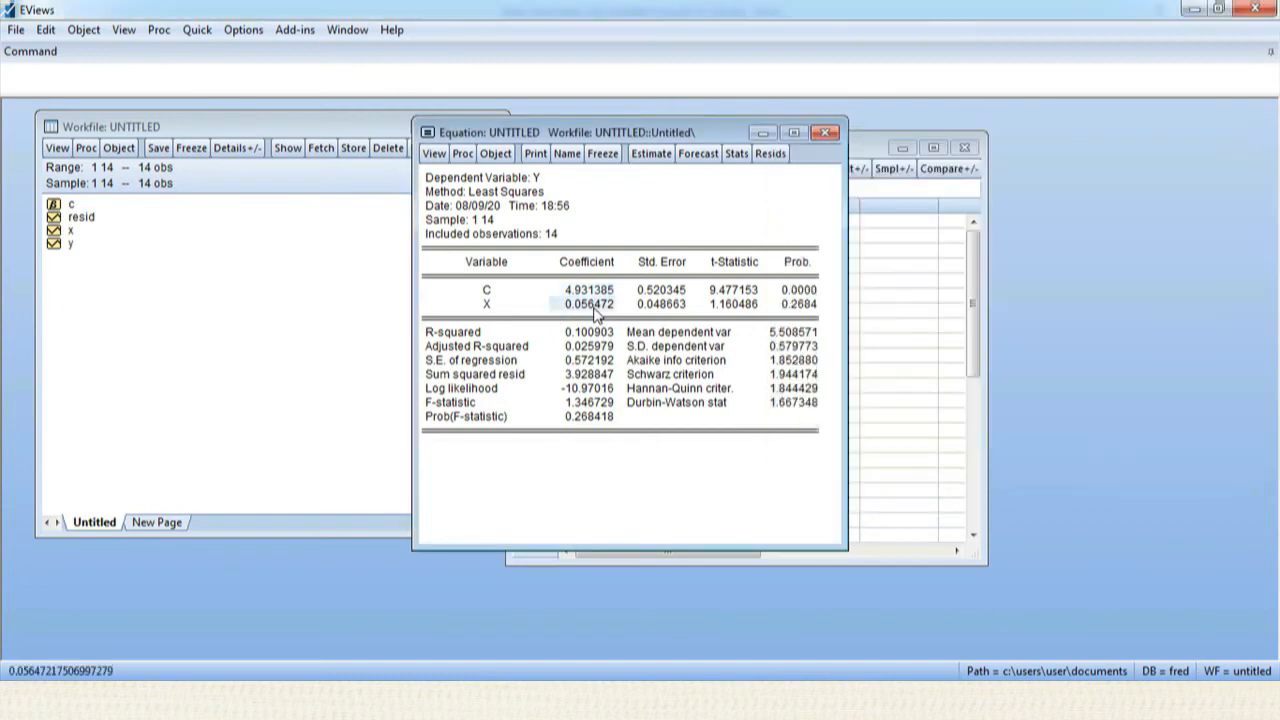
pyautogui.rightClick(596, 313)
pyautogui.click(618, 320)
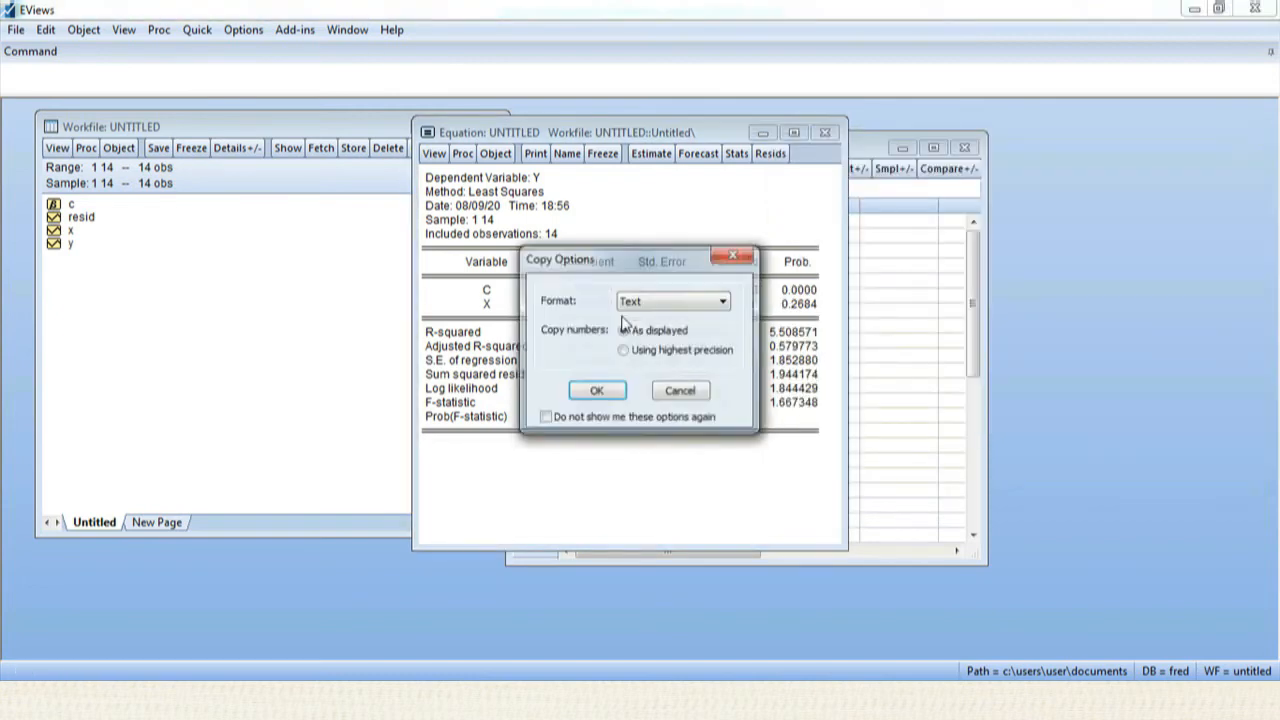
pyautogui.click(596, 392)
pyautogui.hotkey('alt', 'Tab')
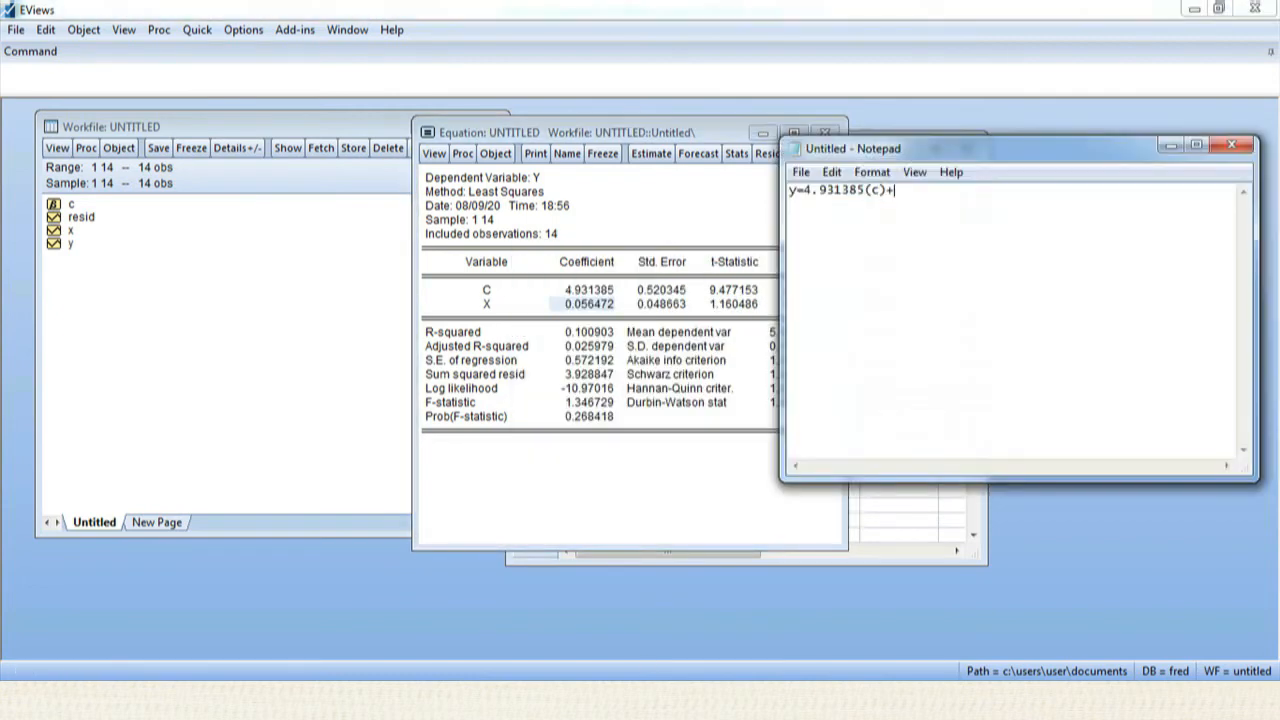
pyautogui.hotkey('ctrl', 'v')
pyautogui.press('BackSpace')
pyautogui.write('(')
# Add a second Notepad line starting t= with the t-statistic of C, 9.477153, in parentheses, and open another parenthesis after it.
pyautogui.write('(')
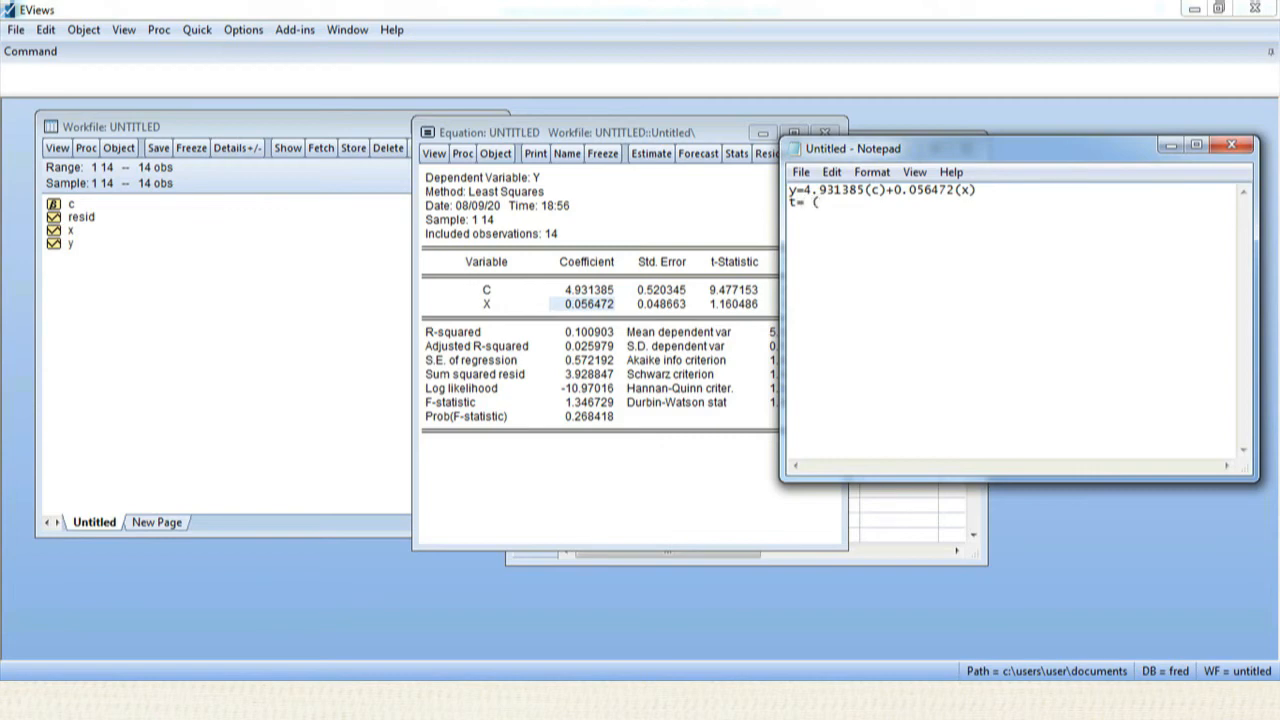
pyautogui.click(731, 292)
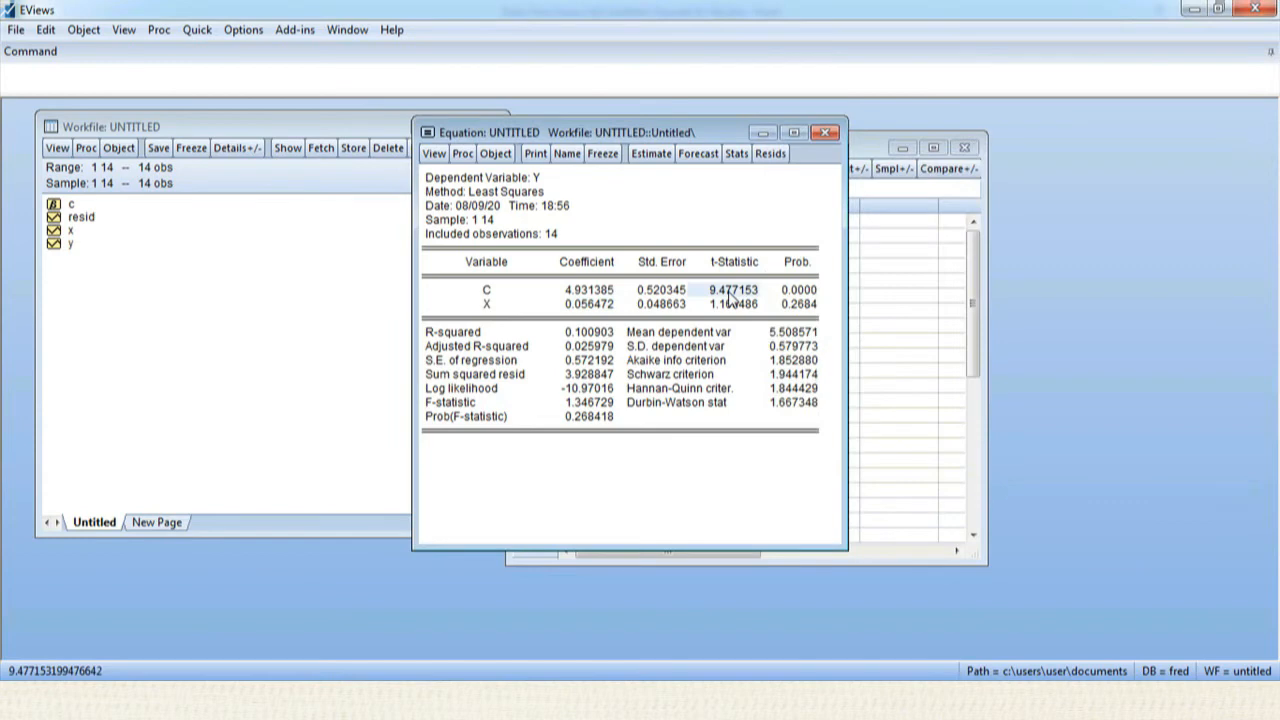
pyautogui.rightClick(731, 294)
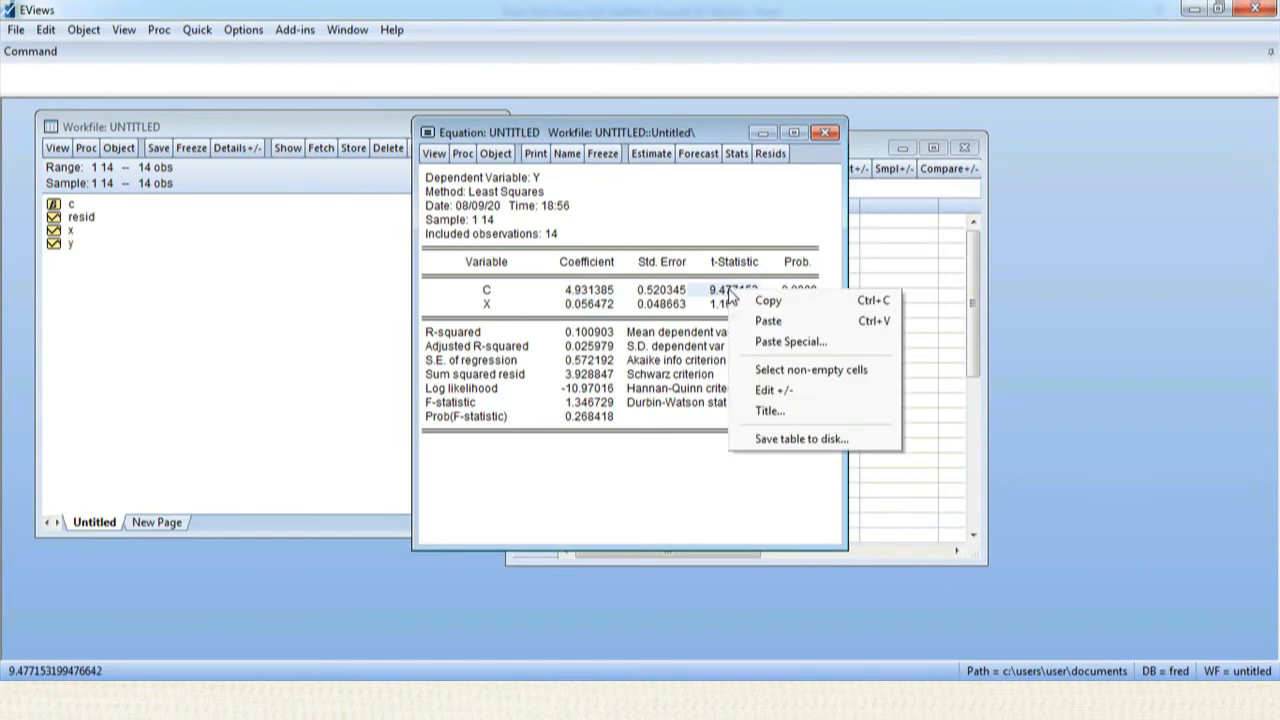
pyautogui.click(760, 300)
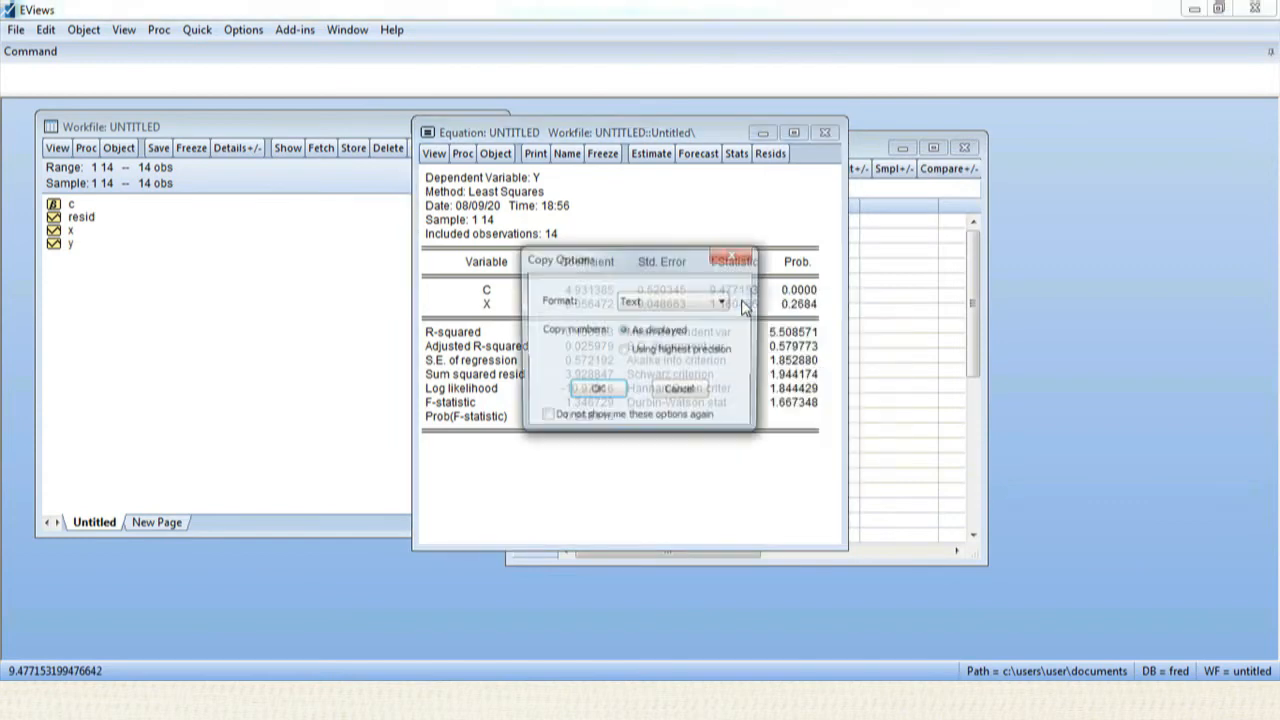
pyautogui.click(596, 391)
pyautogui.hotkey('alt', 'Tab')
pyautogui.hotkey('ctrl', 'v')
pyautogui.write(')')
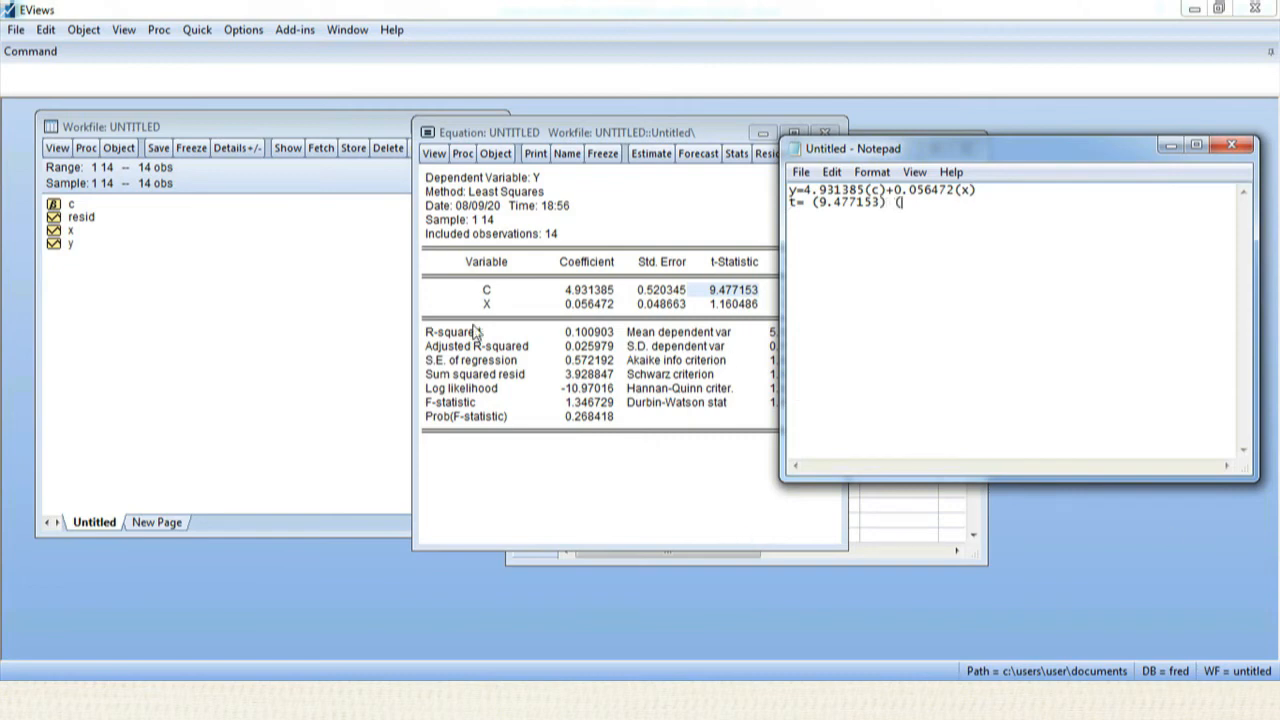
# Copy the X t-statistic 1.160486 as displayed text into the open parenthesis on Notepad's t= line and close the parenthesis.
pyautogui.click(727, 308)
pyautogui.rightClick(728, 310)
pyautogui.click(731, 320)
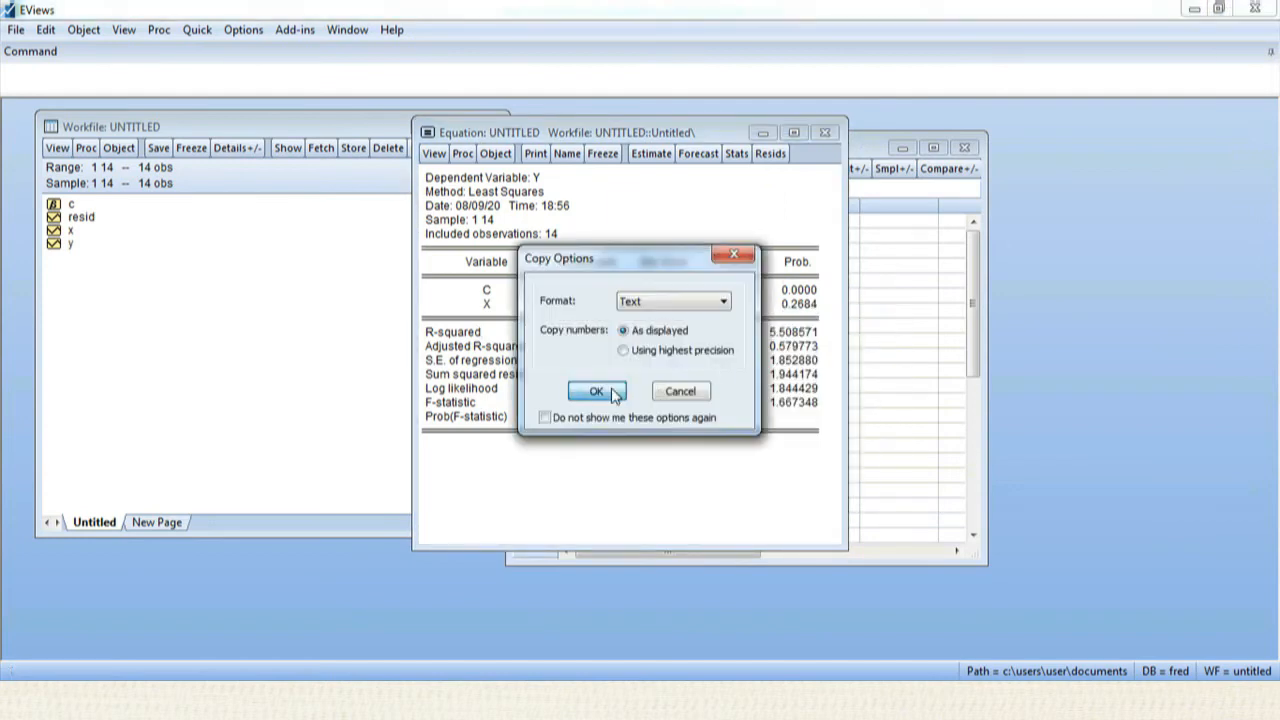
pyautogui.click(598, 390)
pyautogui.hotkey('alt', 'Tab')
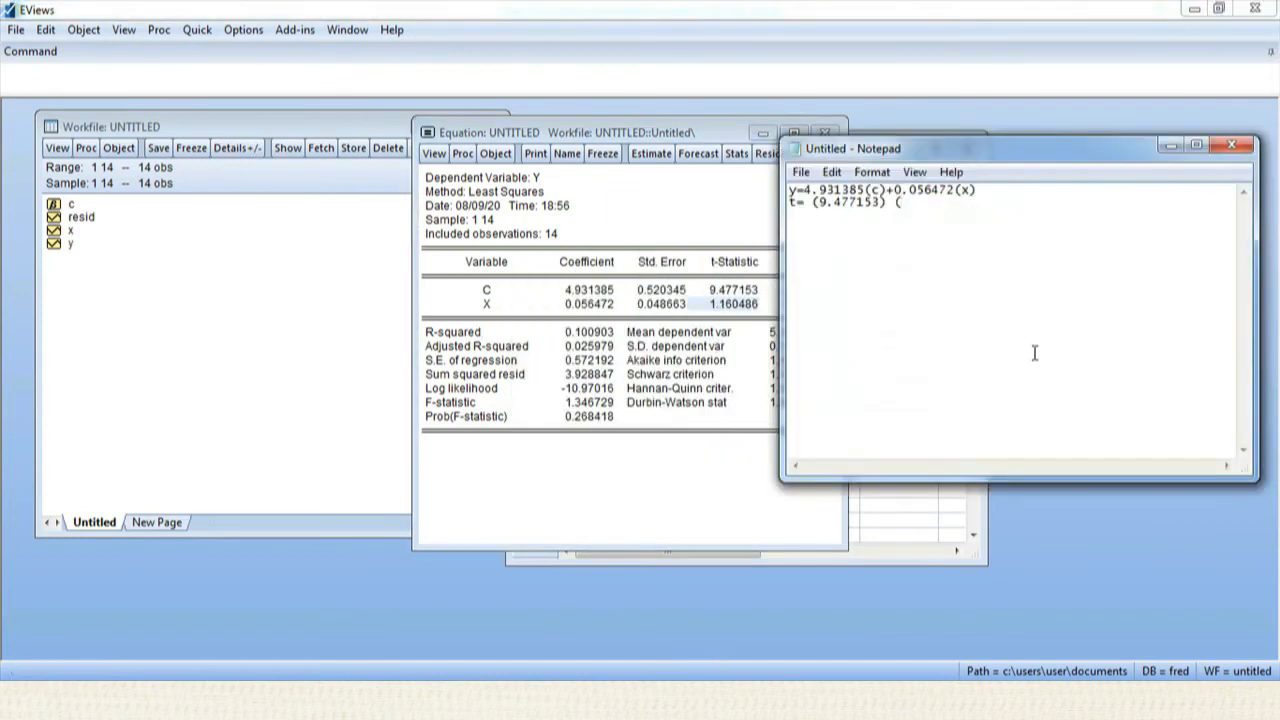
pyautogui.hotkey('ctrl', 'v')
pyautogui.write(')')
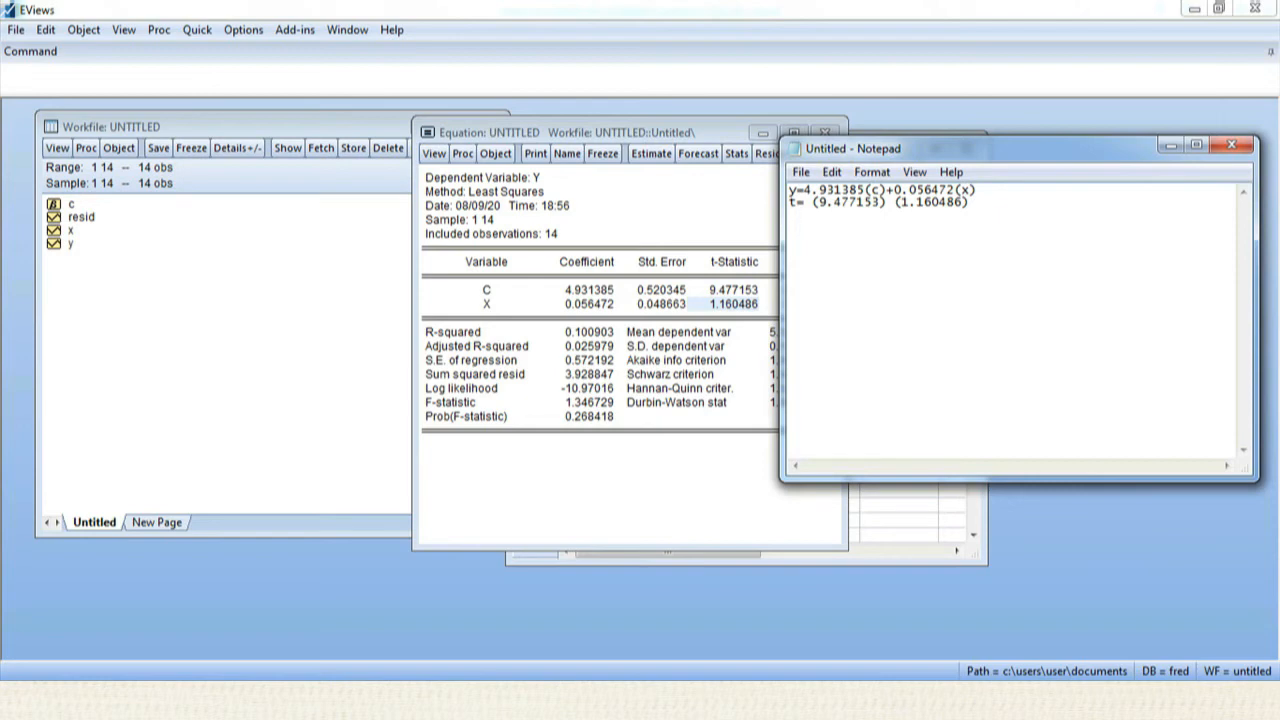
# Add the Notepad lines SSR=3.928847, with the value copied from the equation's sum squared resid, and Hasil = 0.2806319286.
pyautogui.press('capslock')
pyautogui.write('SSR=')
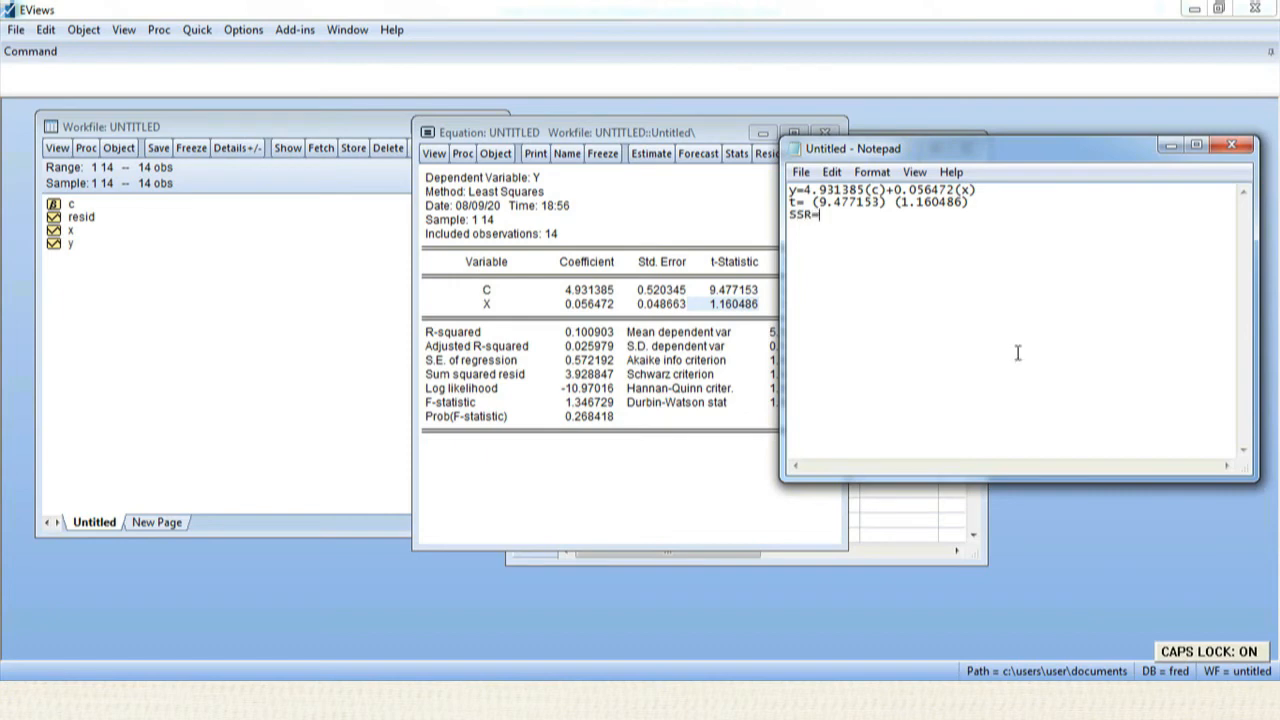
pyautogui.click(590, 374)
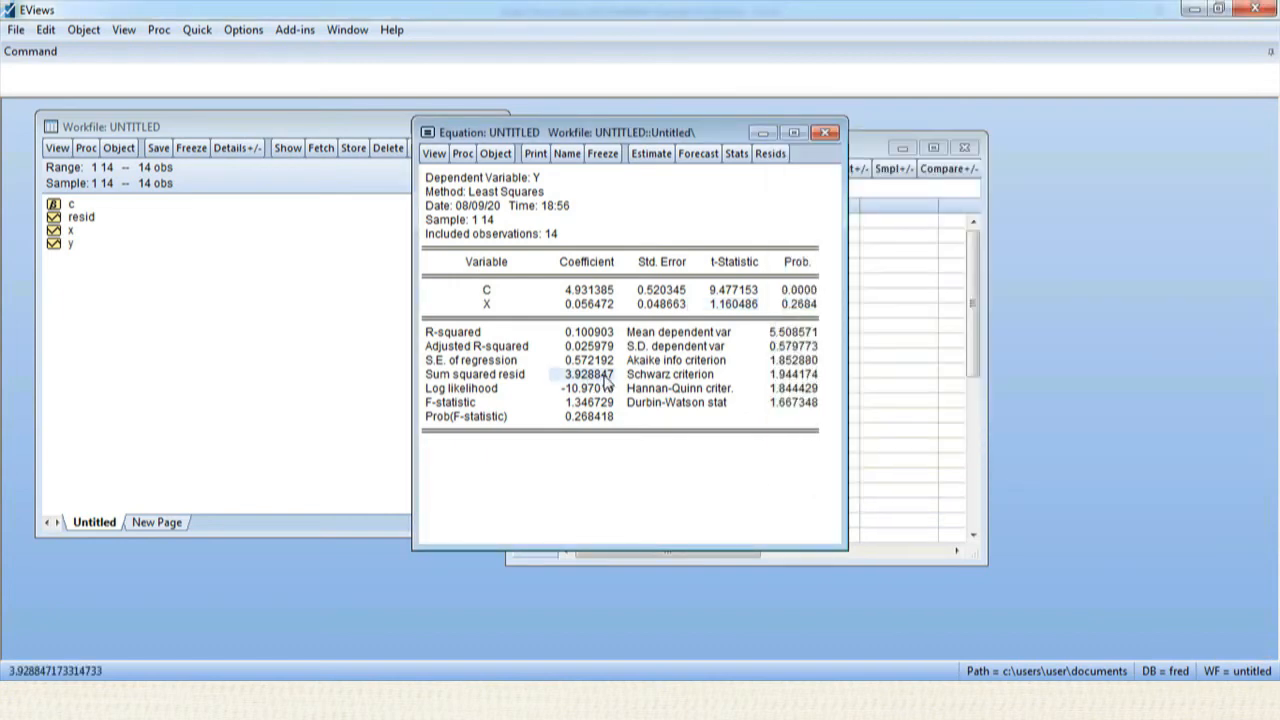
pyautogui.rightClick(604, 378)
pyautogui.click(614, 384)
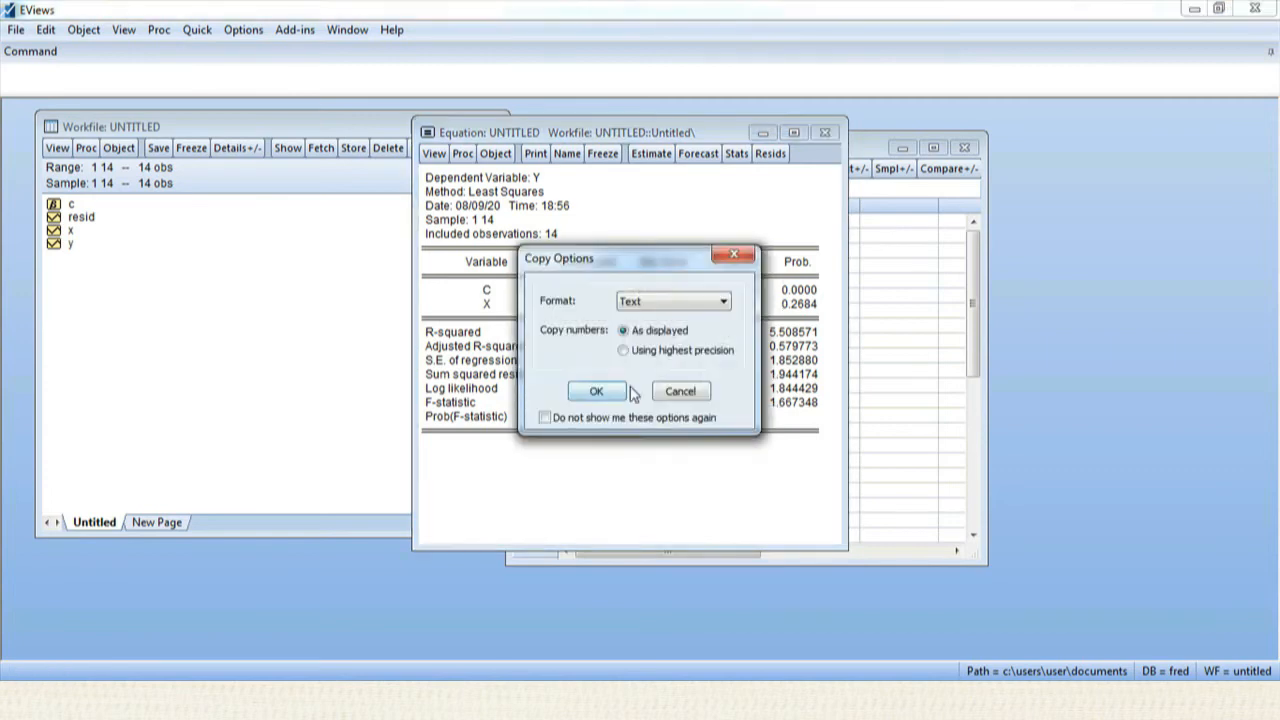
pyautogui.click(596, 391)
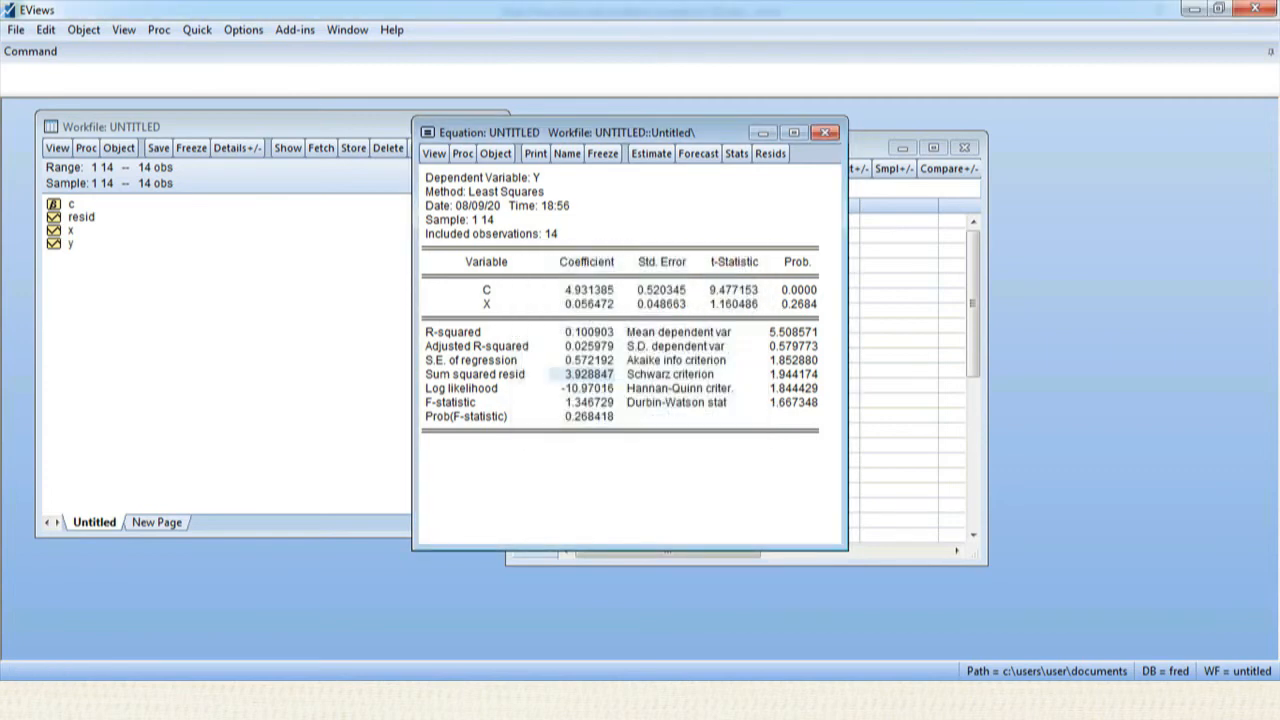
pyautogui.hotkey('alt', 'Tab')
pyautogui.hotkey('ctrl', 'v')
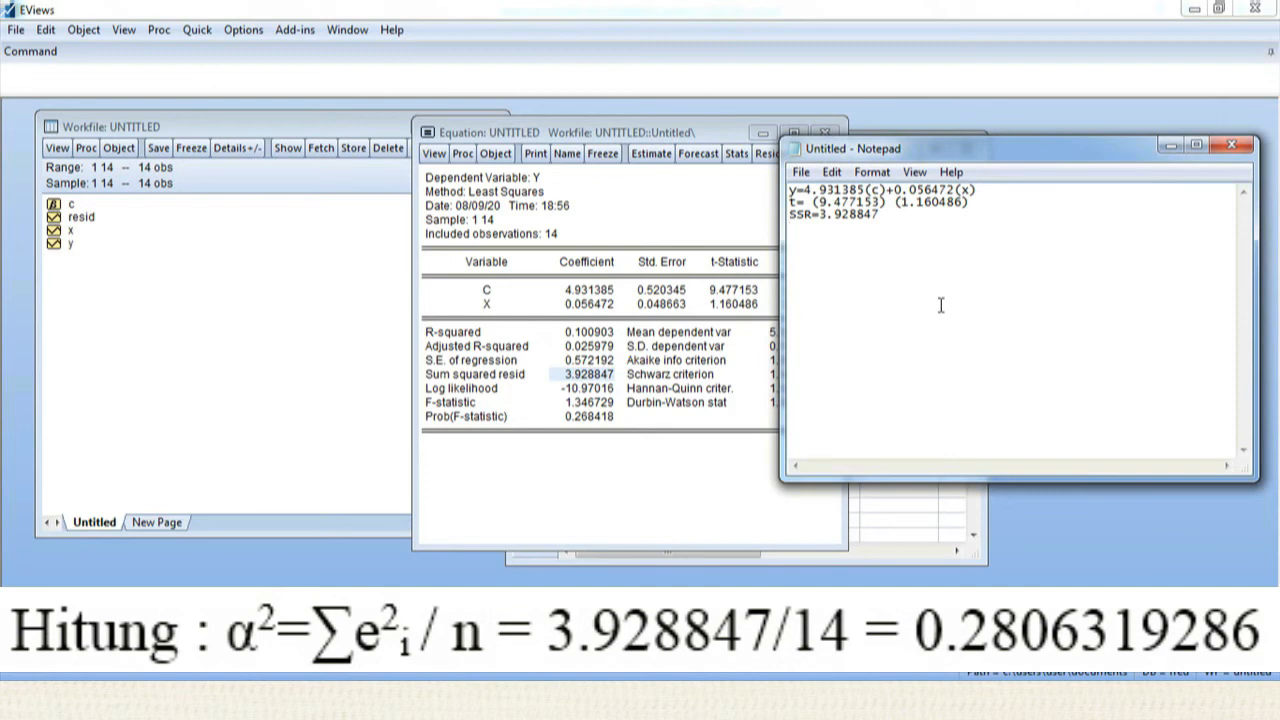
pyautogui.write('Hasil = 0.280631')
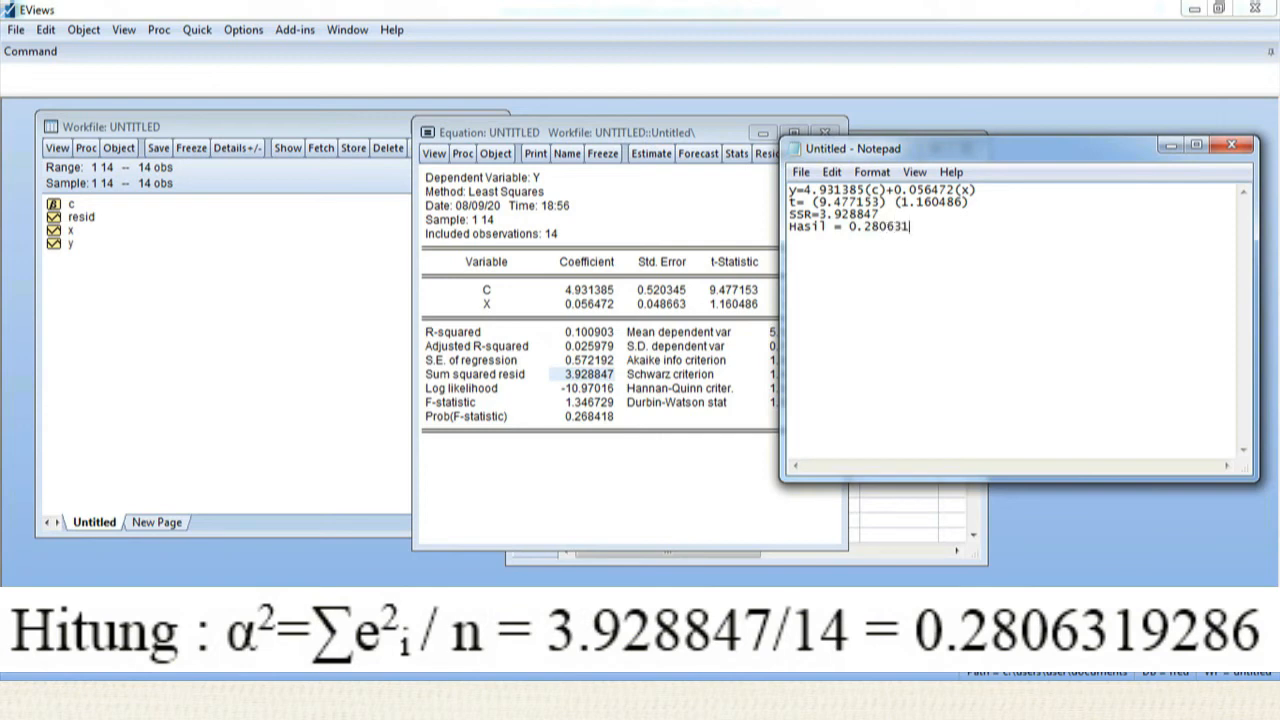
pyautogui.write('9286')
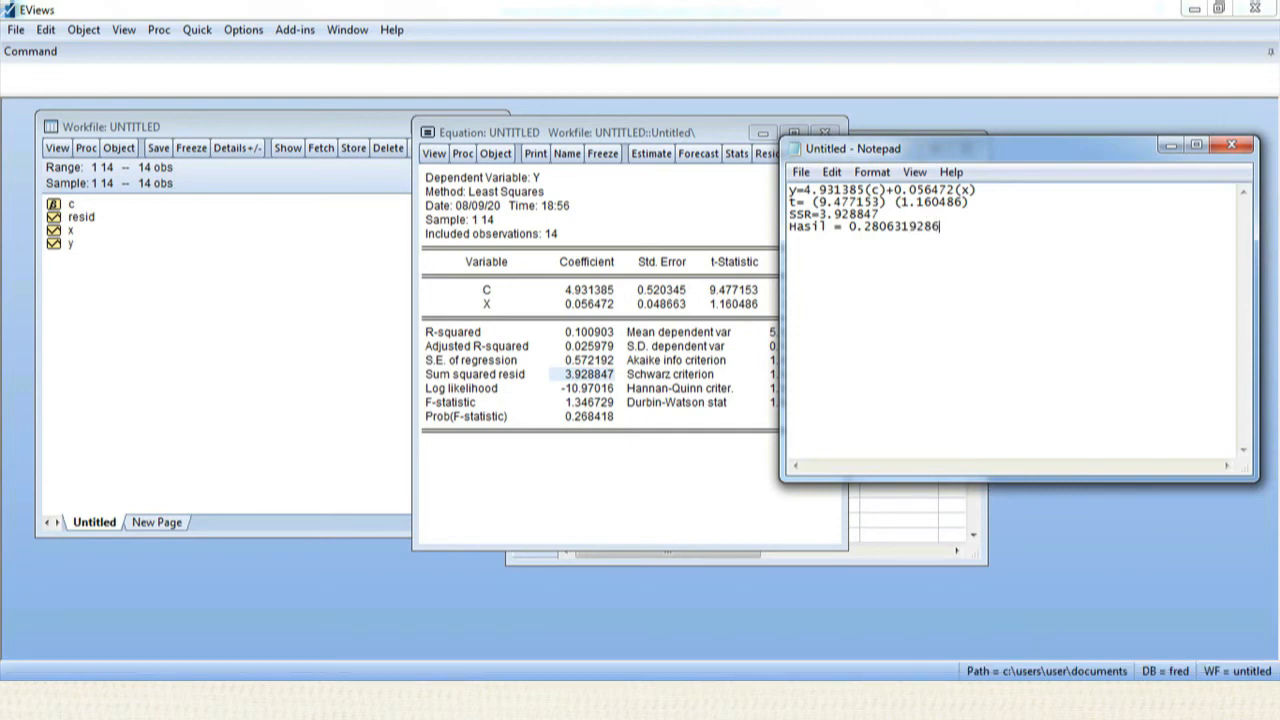
# Start generating a series by equation in the workfile, entering p = resid^2 - for sample 1 14.
pyautogui.click(290, 291)
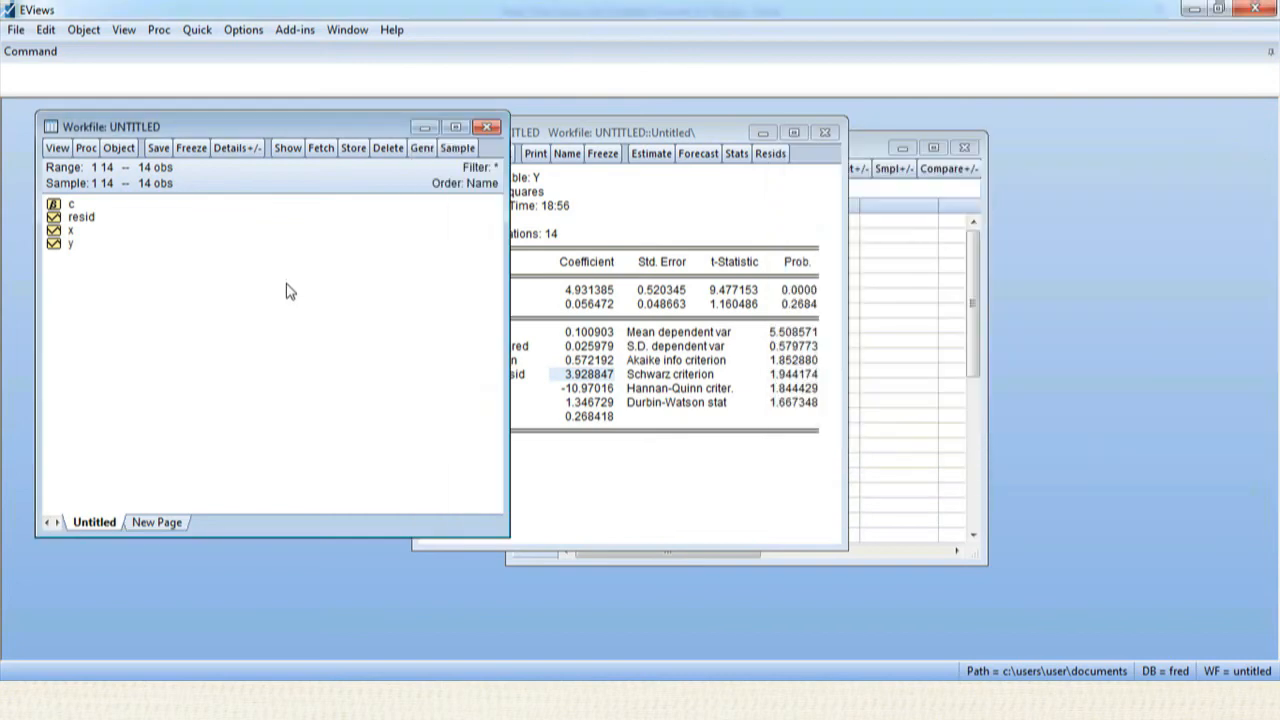
pyautogui.click(422, 150)
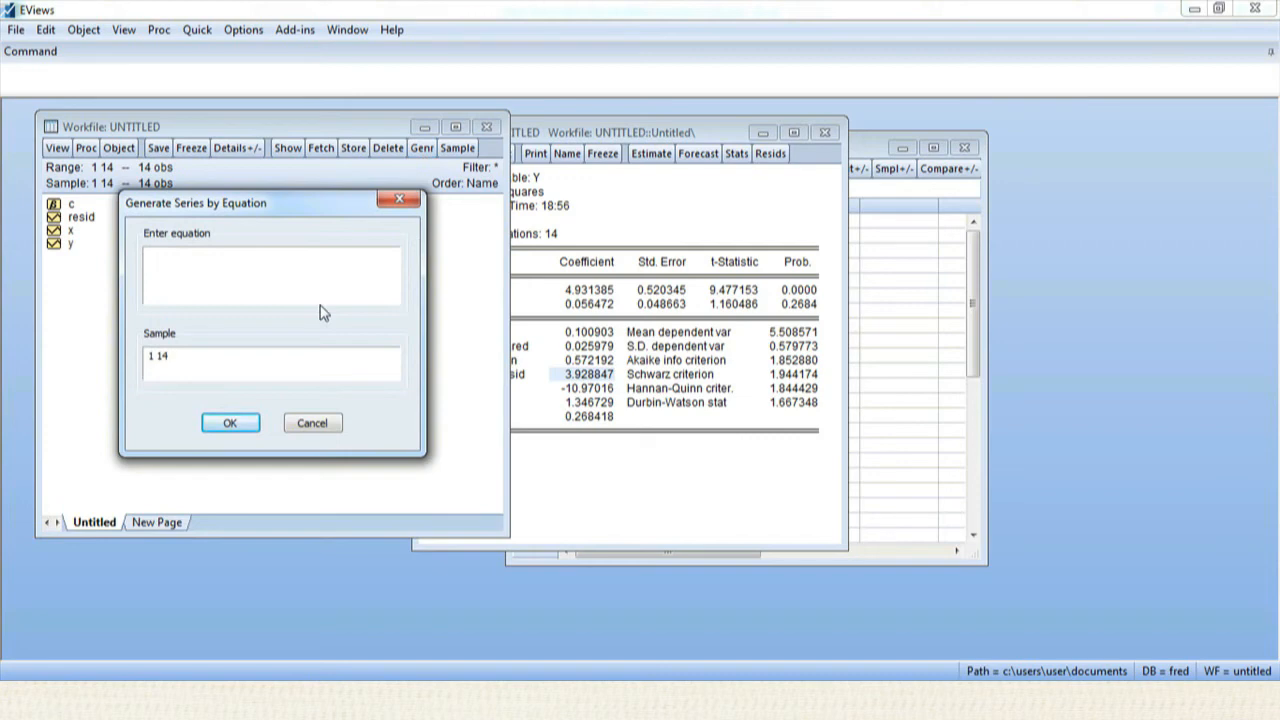
pyautogui.write('p = resid')
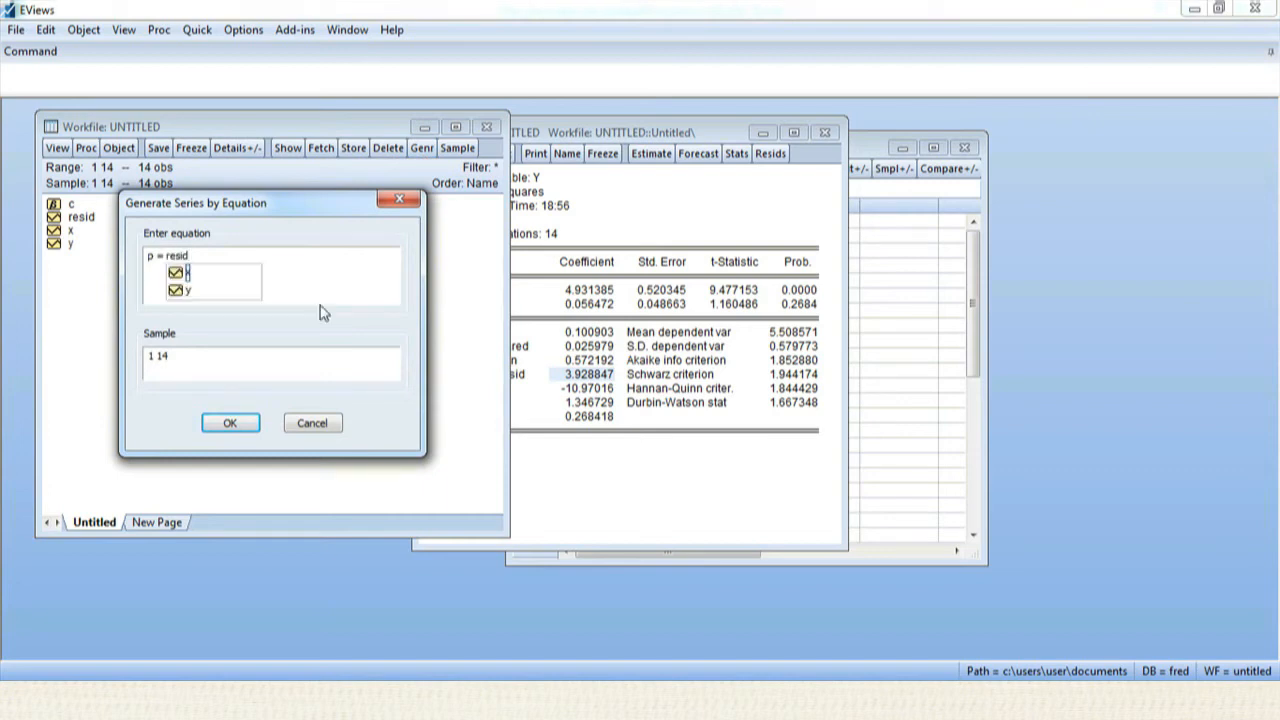
pyautogui.write('^2')
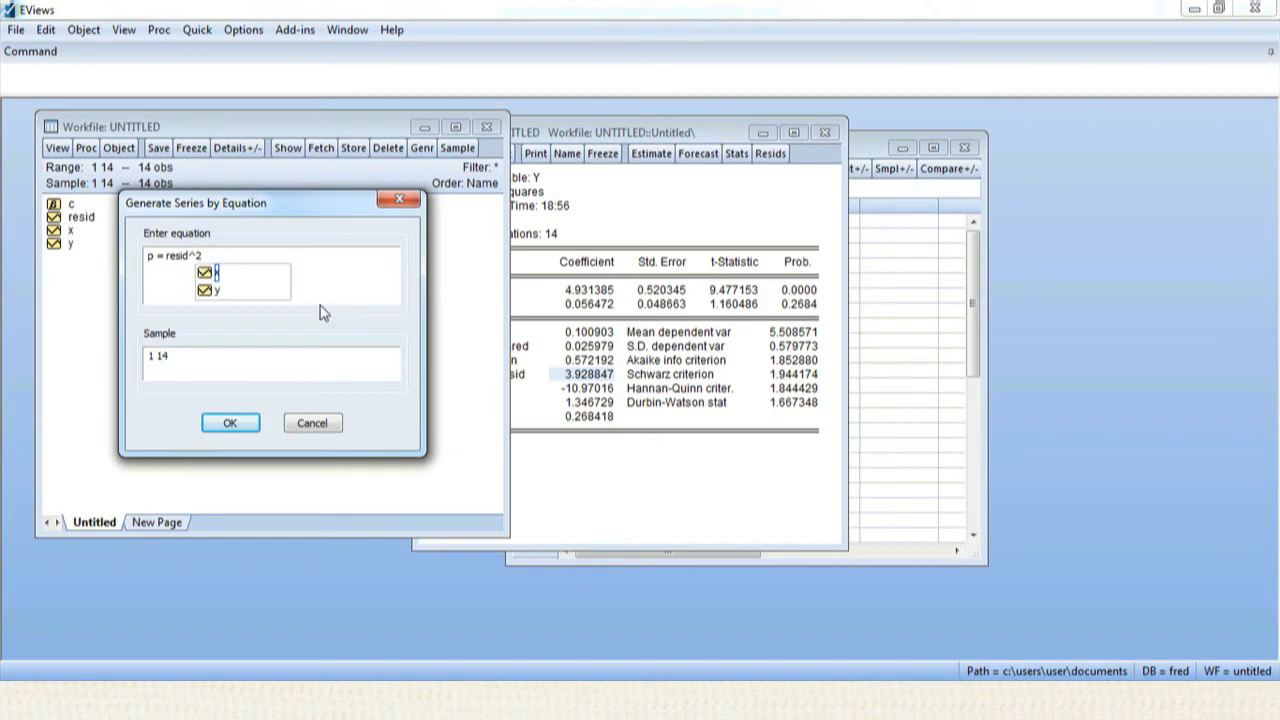
pyautogui.write(' -')
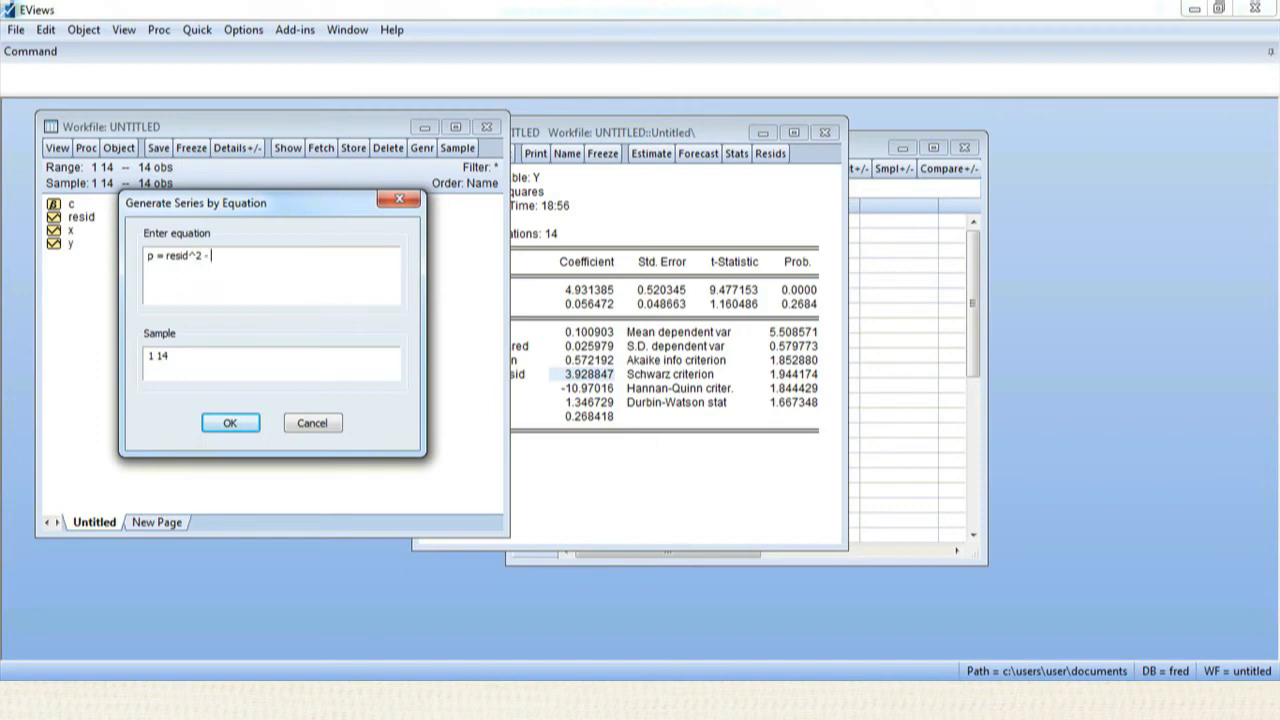
pyautogui.hotkey('alt', 'Tab')
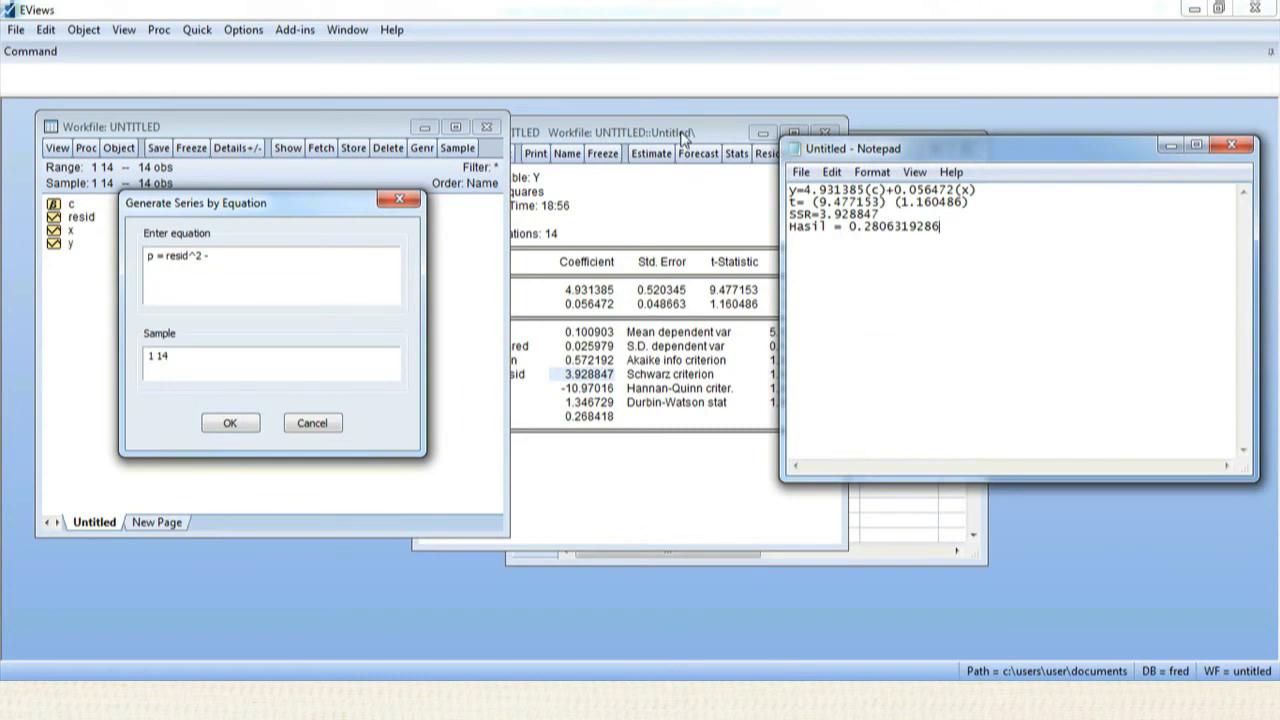
pyautogui.hotkey('alt', 'Tab')
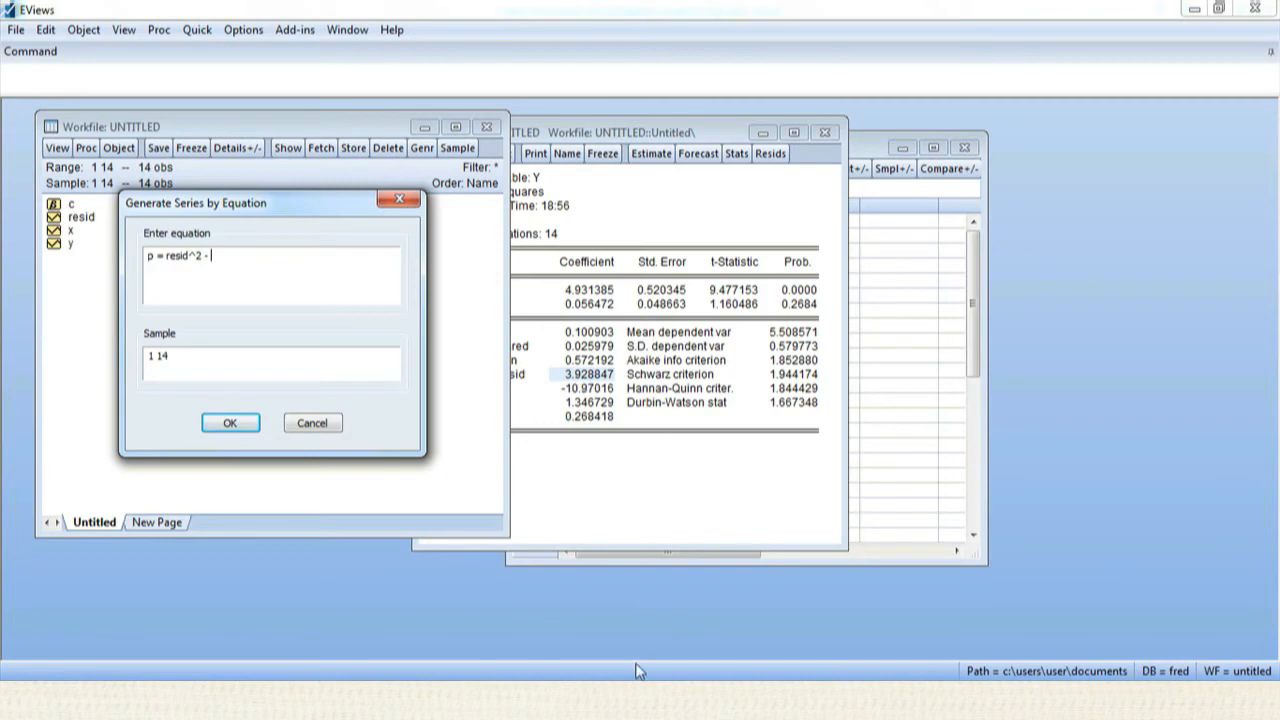
# Complete the series equation with 3.928847 copied from Notepad's SSR line, generate series p, and look over its values.
pyautogui.click(640, 700)
pyautogui.moveTo(880, 215); pyautogui.dragTo(819, 215)
pyautogui.rightClick(830, 215)
pyautogui.click(872, 281)
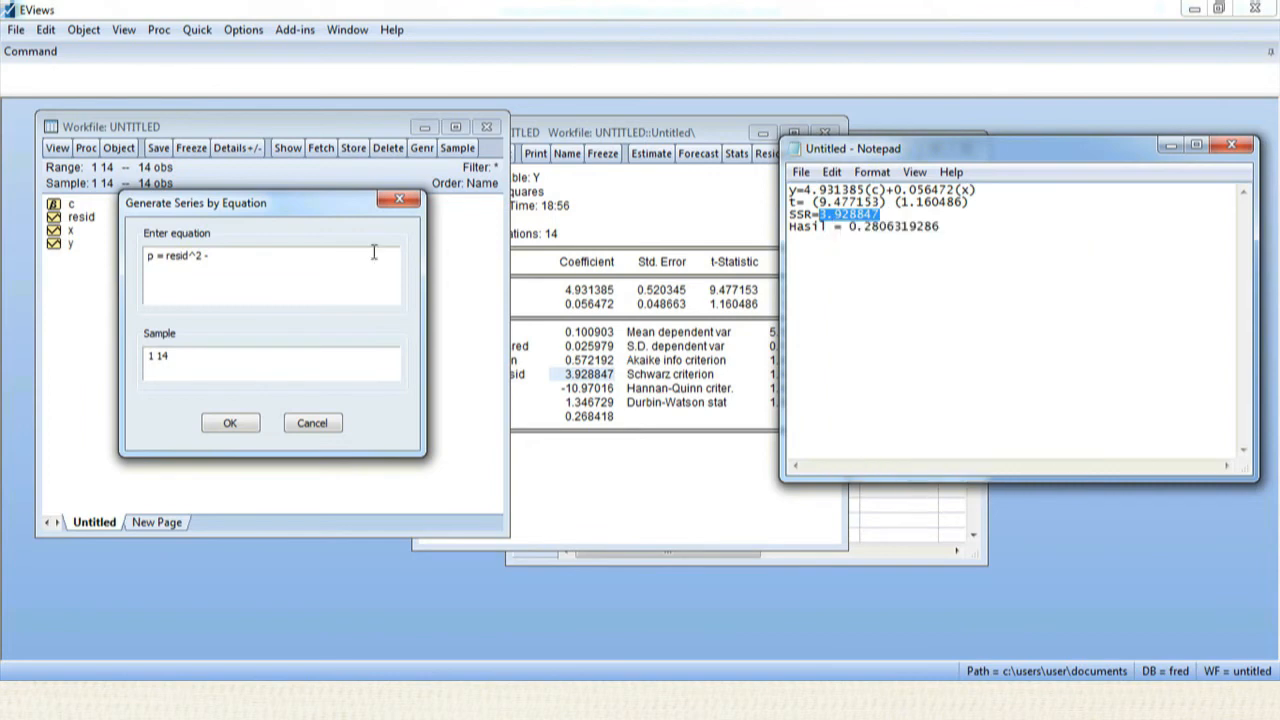
pyautogui.click(364, 267)
pyautogui.hotkey('ctrl', 'v')
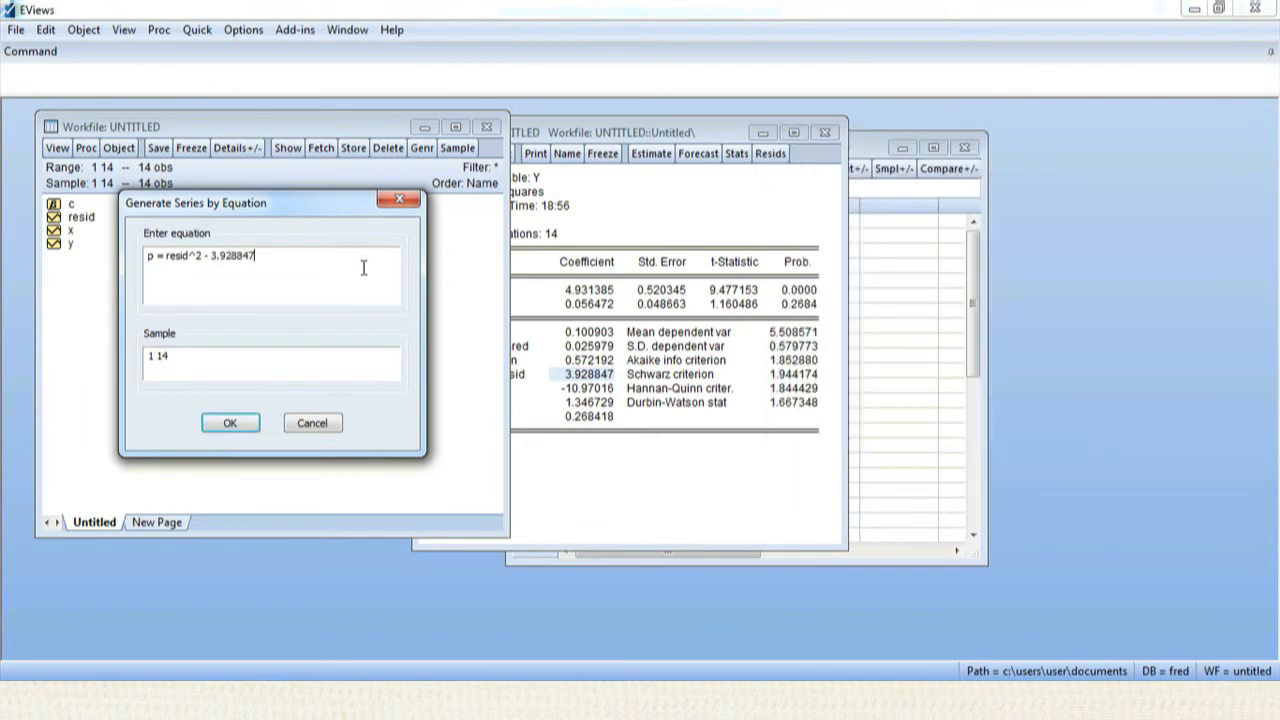
pyautogui.click(230, 424)
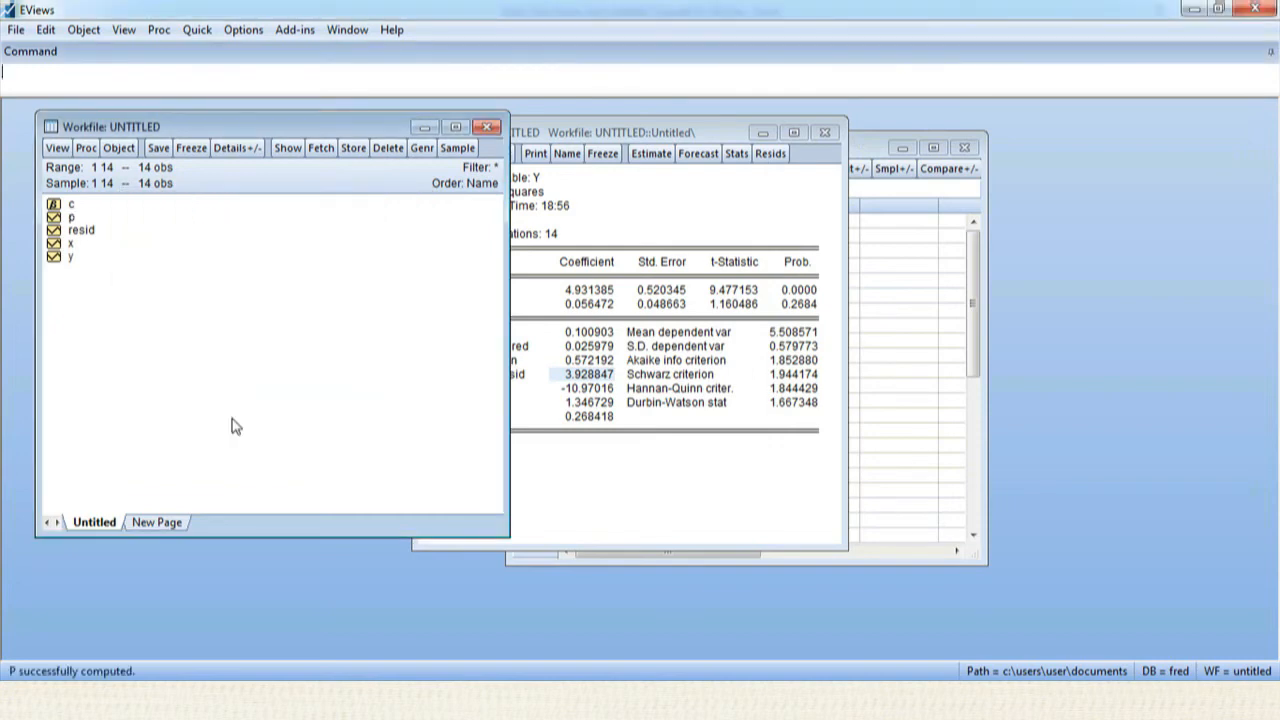
pyautogui.doubleClick(70, 218)
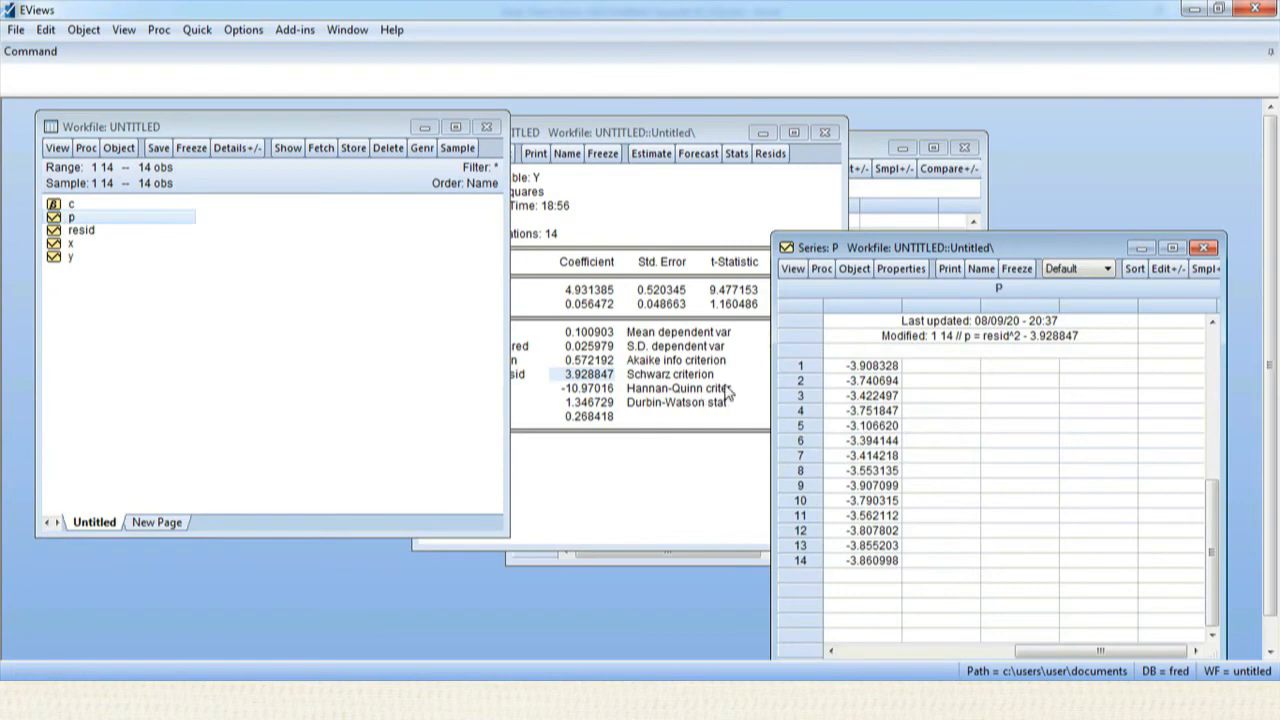
pyautogui.click(1205, 248)
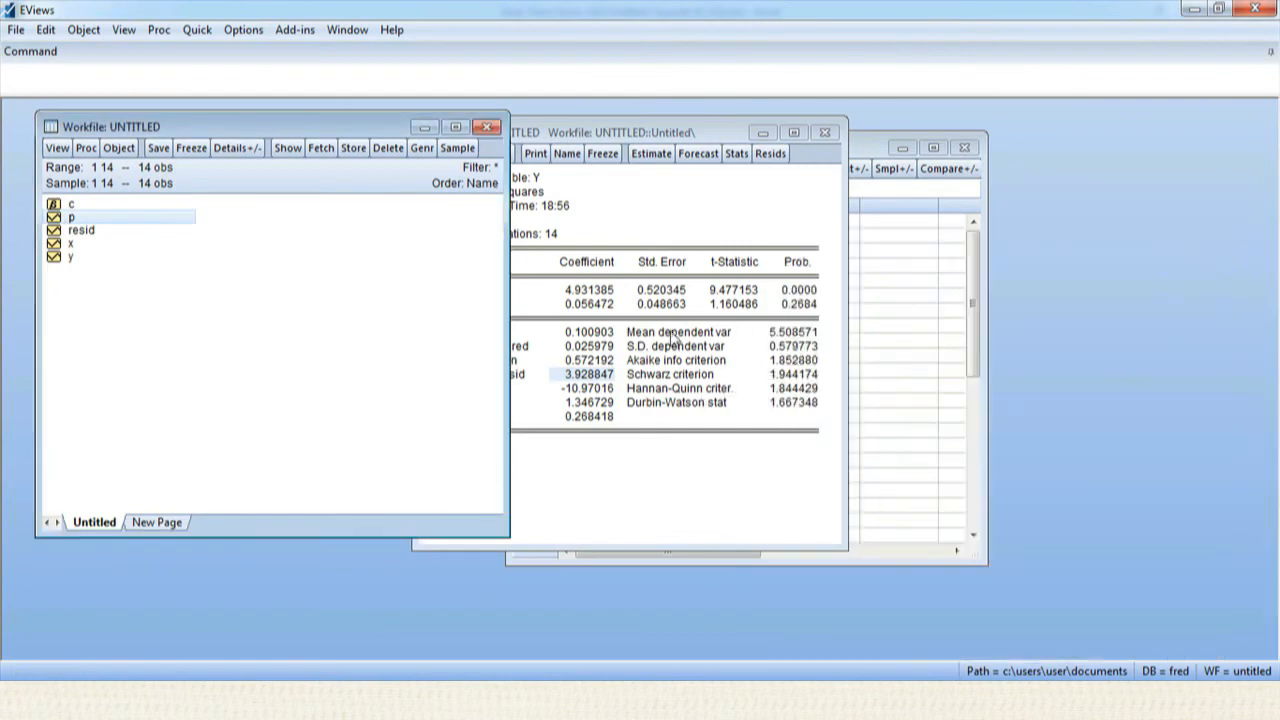
# Estimate the least squares equation p c x over sample 1 14, deleting the untitled equation for Y.
pyautogui.click(197, 30)
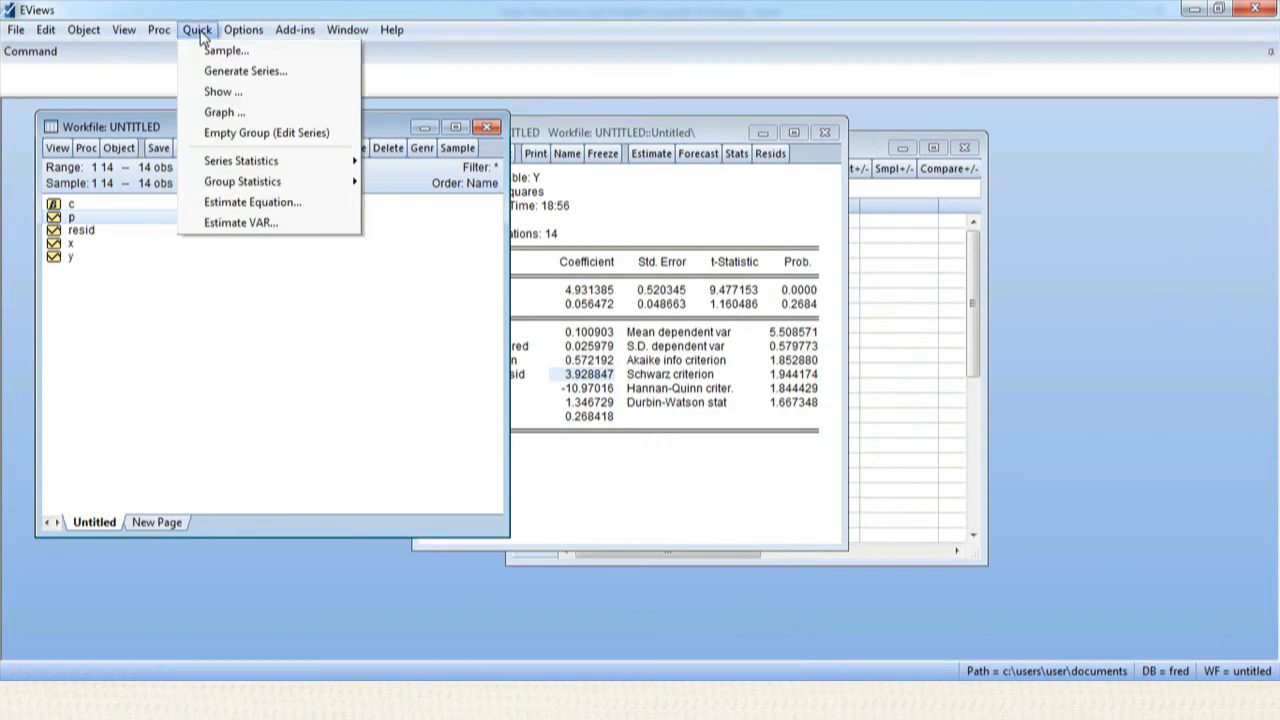
pyautogui.click(262, 212)
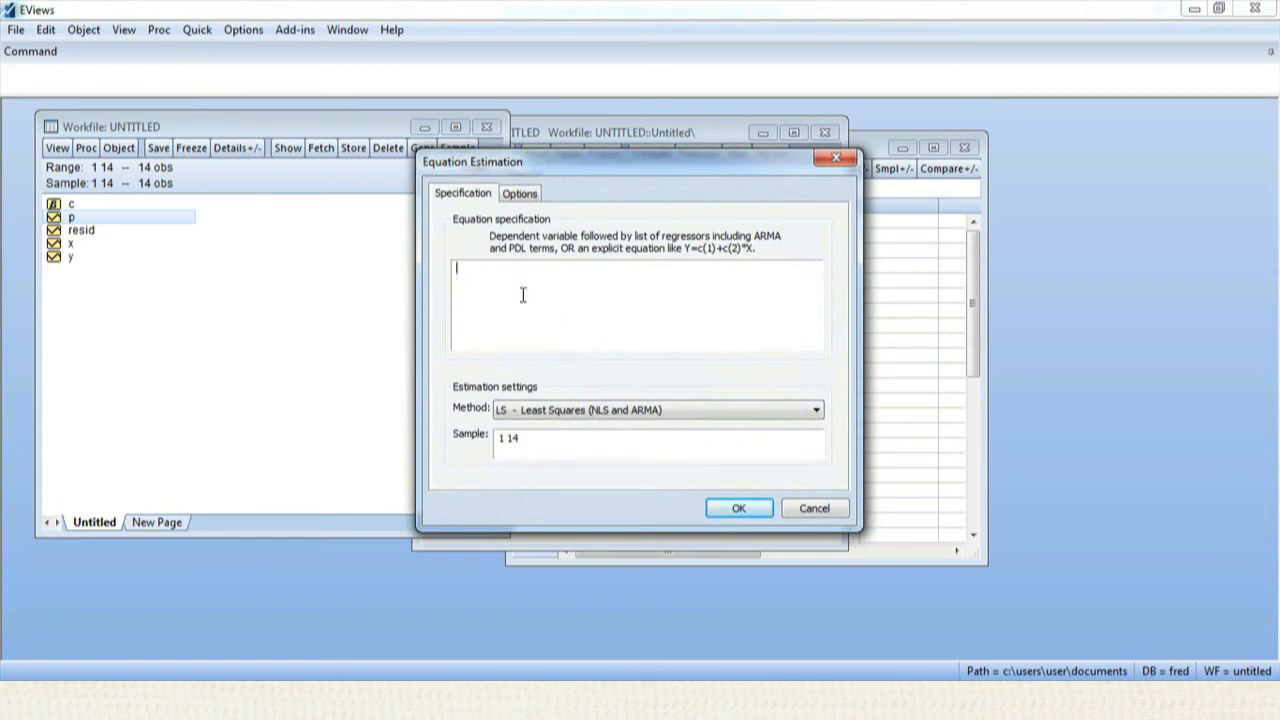
pyautogui.write('p c x')
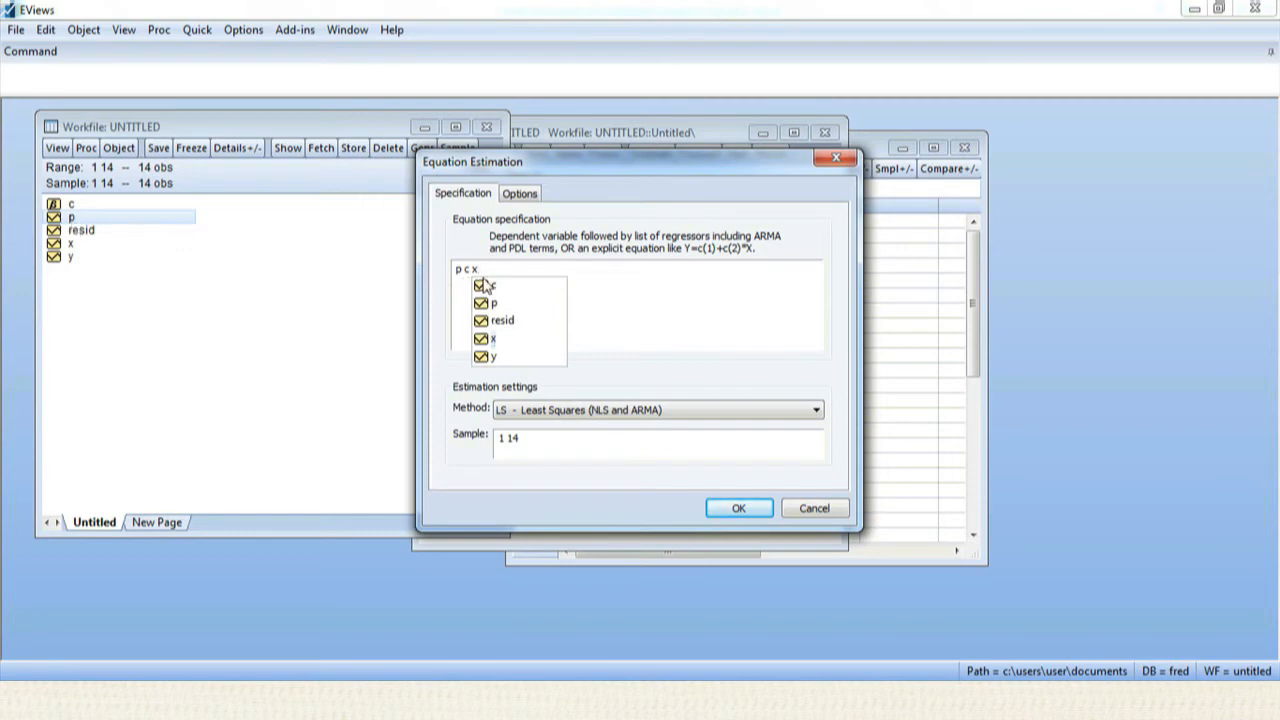
pyautogui.click(738, 509)
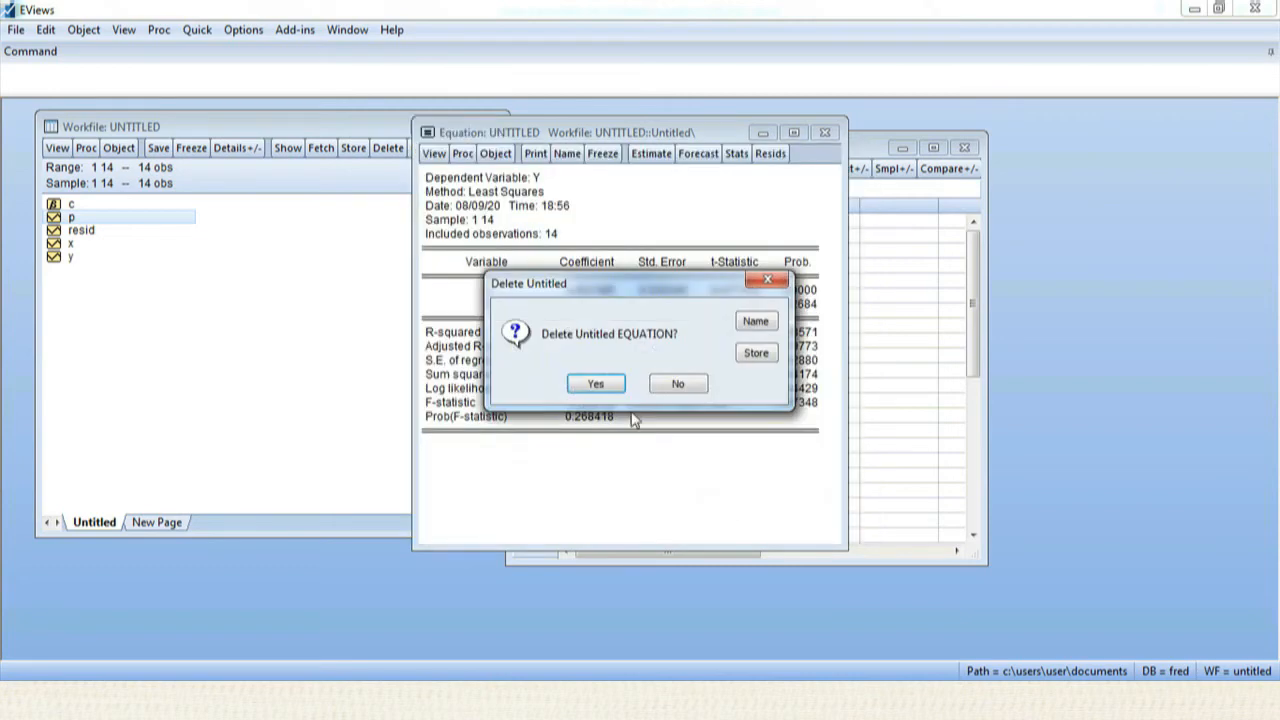
pyautogui.click(596, 384)
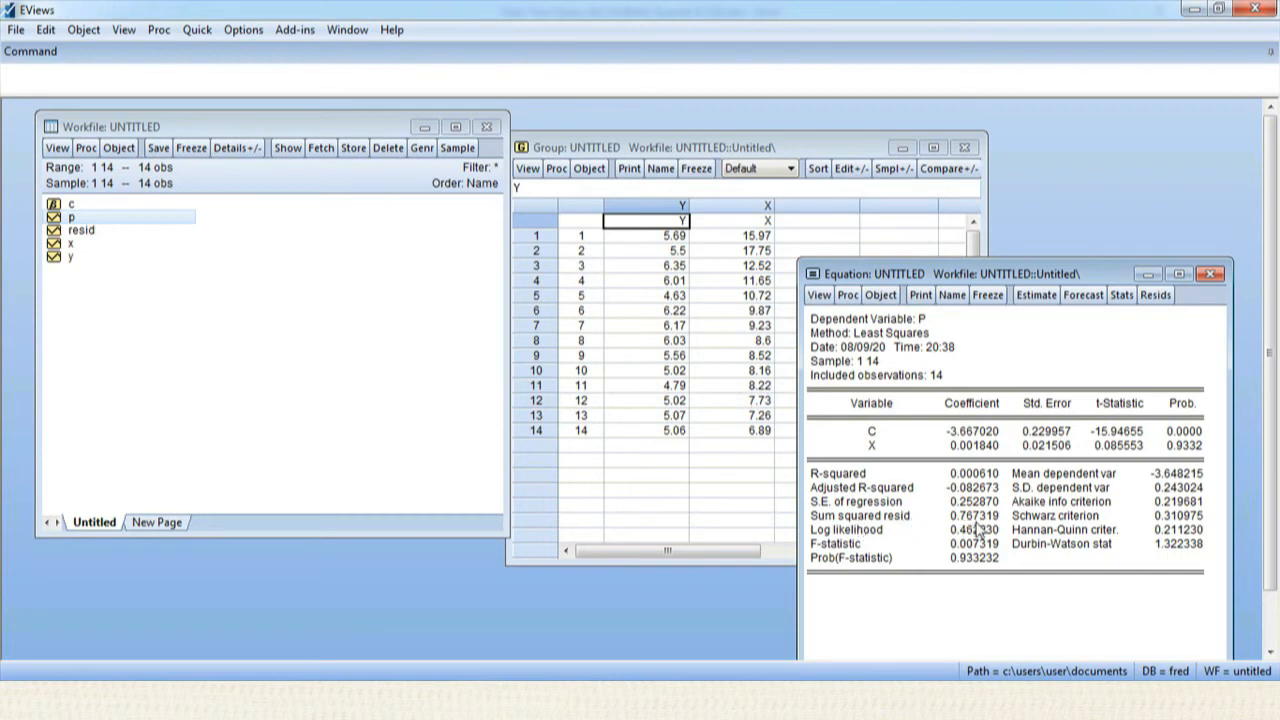
# Copy the Sum squared resid label from the P equation to a new Notepad line below a blank one and append an equals sign.
pyautogui.click(910, 532)
pyautogui.rightClick(889, 514)
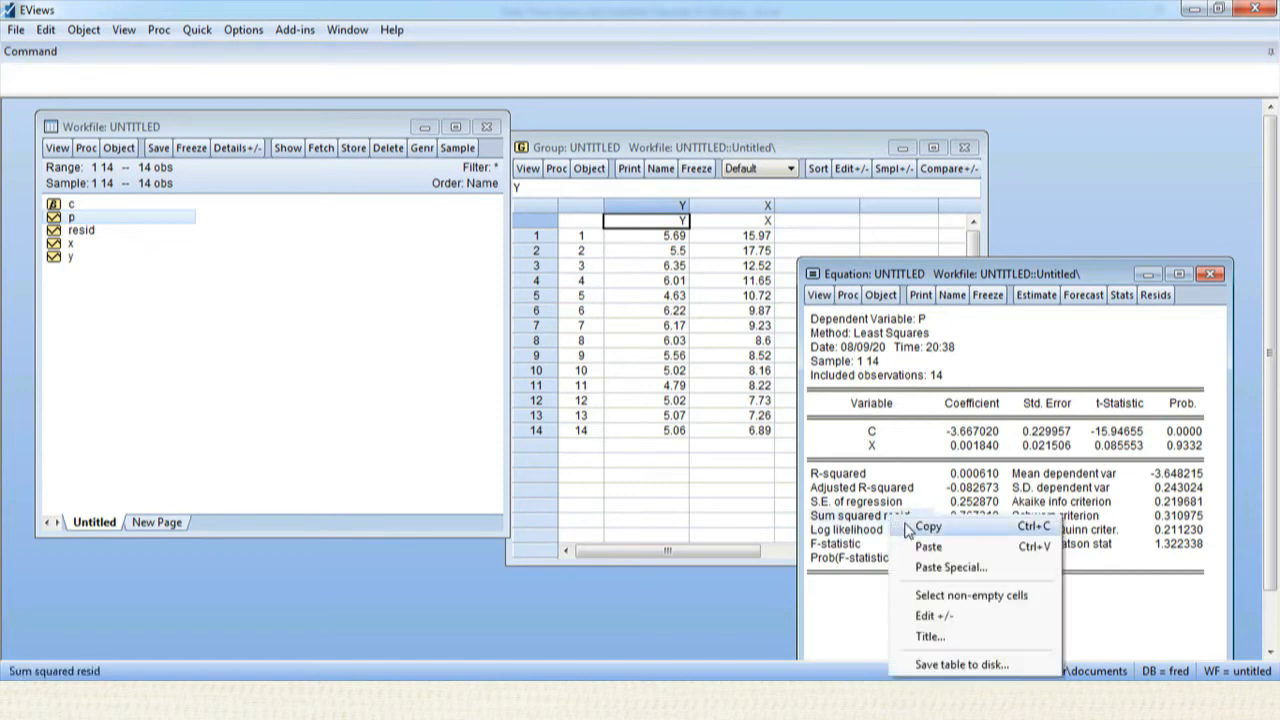
pyautogui.click(910, 522)
pyautogui.click(597, 391)
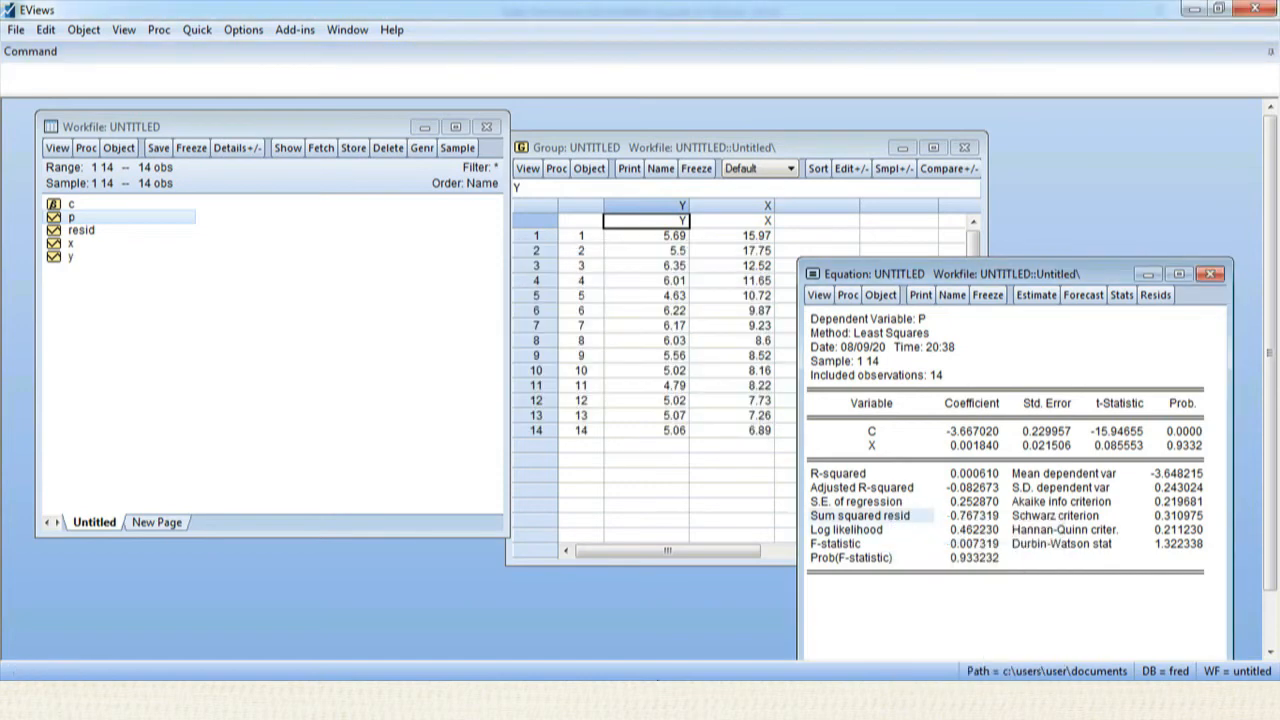
pyautogui.hotkey('alt', 'Tab')
pyautogui.click(993, 241)
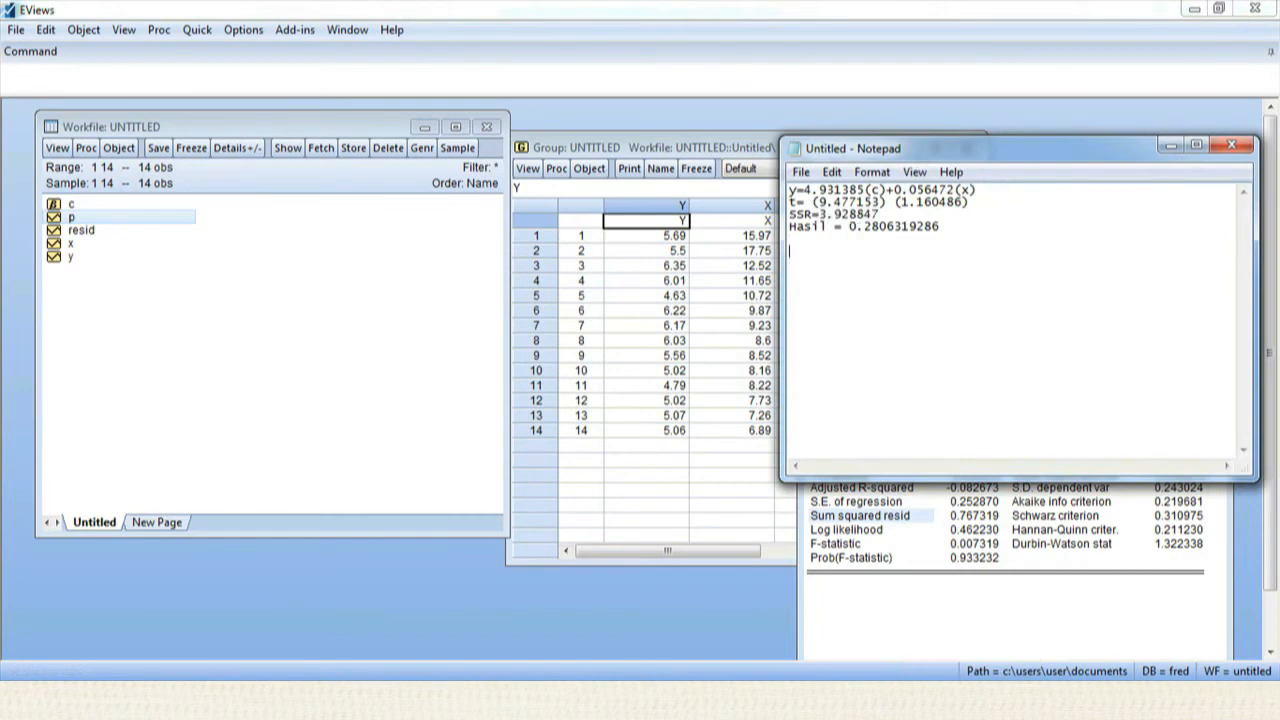
pyautogui.hotkey('ctrl', 'v')
pyautogui.press('BackSpace')
pyautogui.write('=')
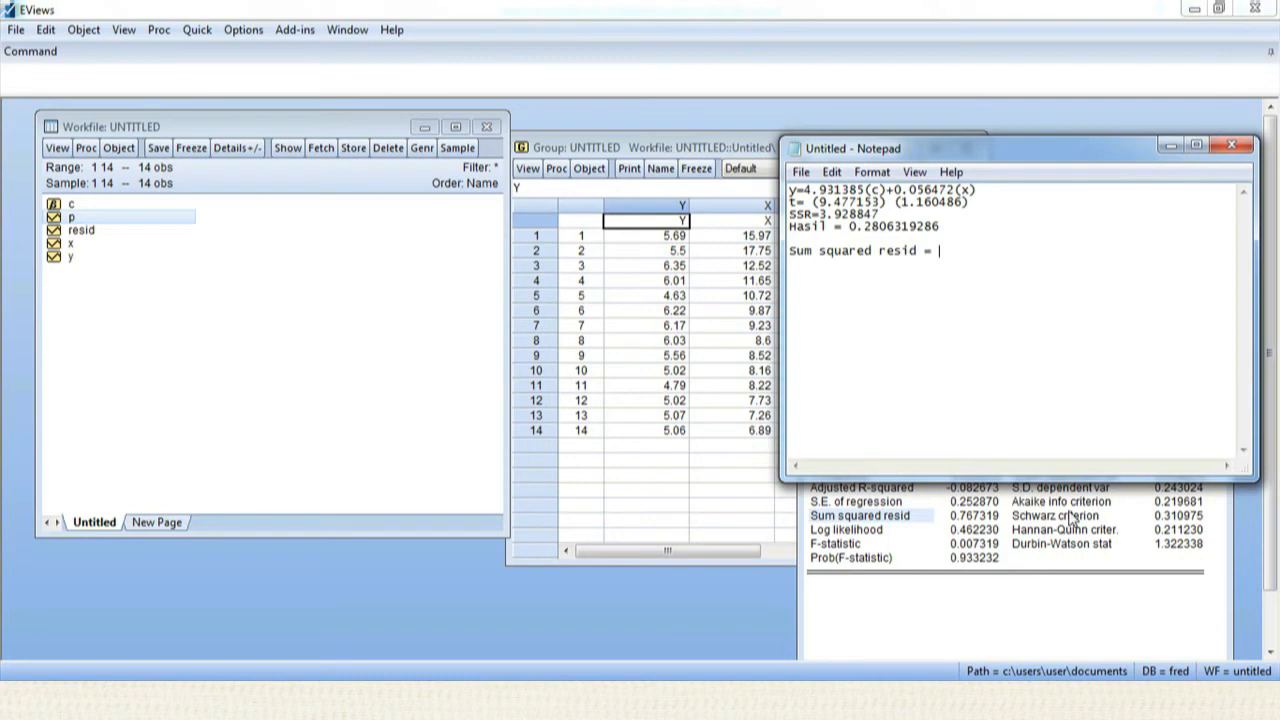
# Copy the P equation's sum squared resid value 0.767319 as displayed text after the equals sign in Notepad.
pyautogui.click(975, 518)
pyautogui.rightClick(978, 519)
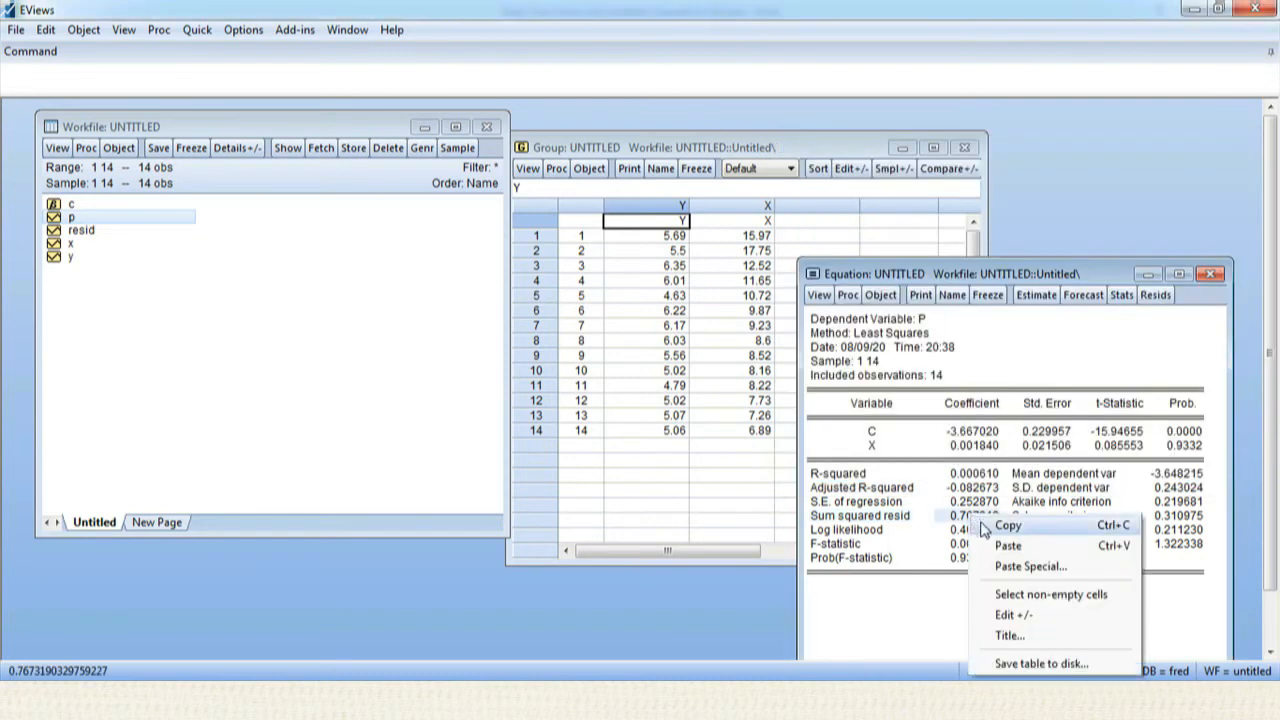
pyautogui.click(990, 526)
pyautogui.click(598, 390)
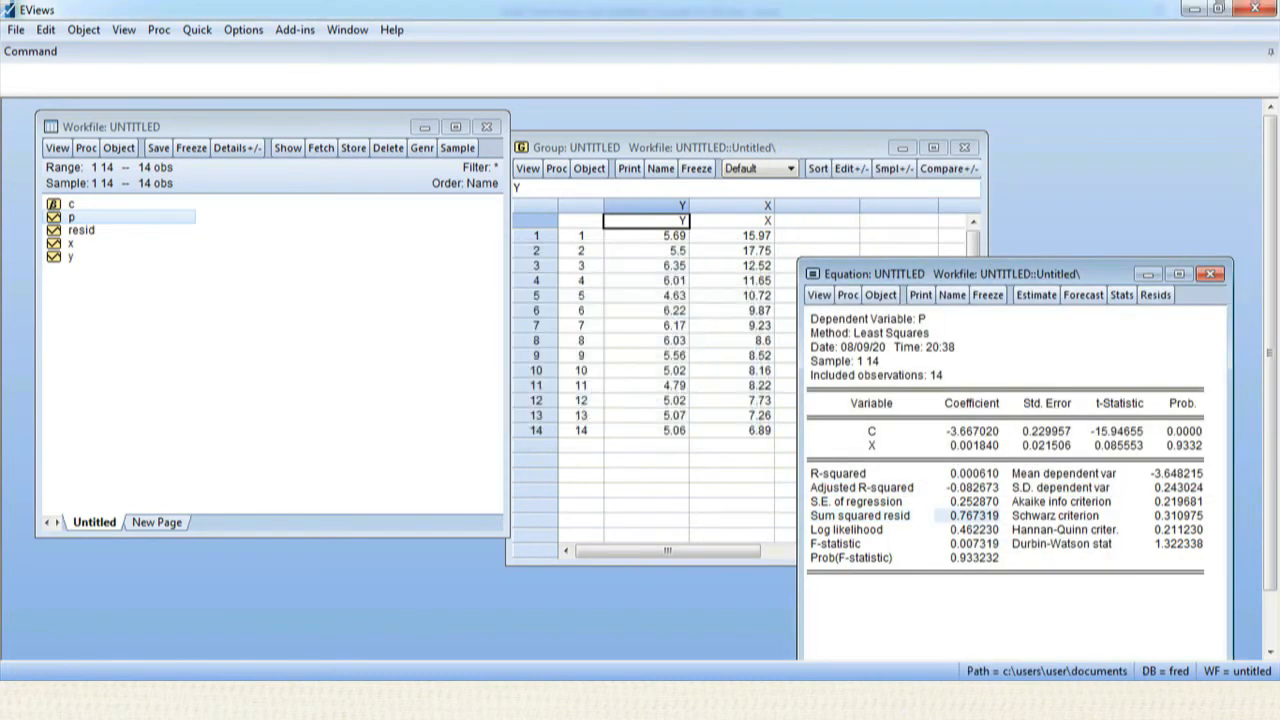
pyautogui.hotkey('alt', 'Tab')
pyautogui.hotkey('ctrl', 'v')
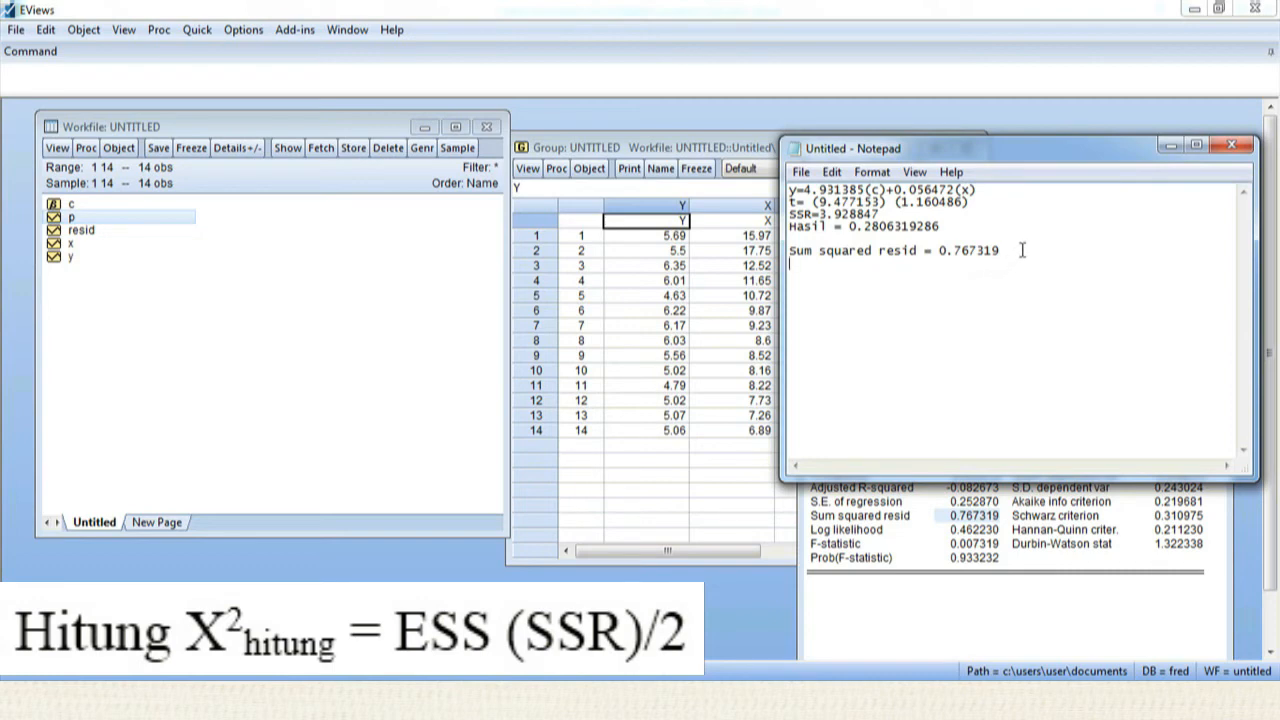
# Add the lines Hasil = 0.3836595 and df= 2-1 = 1 below the sum squared resid line in Notepad.
pyautogui.write('Hasi')
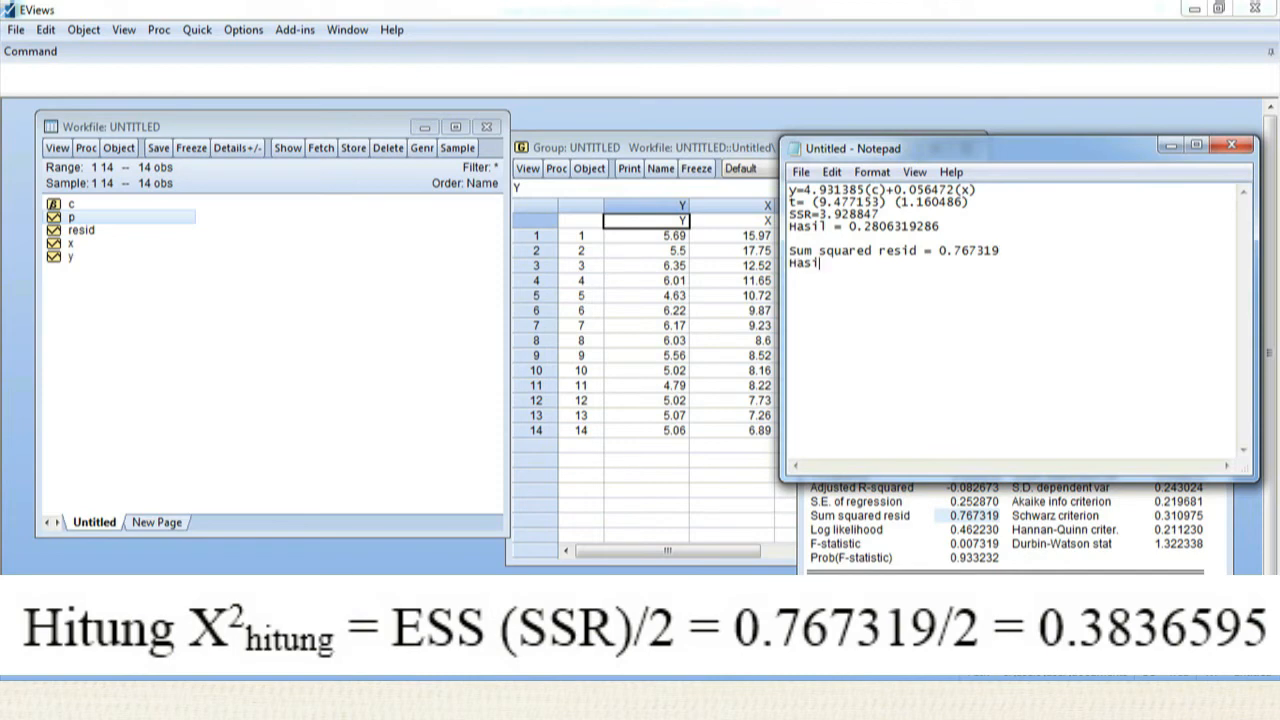
pyautogui.write('l = 0.3836595')
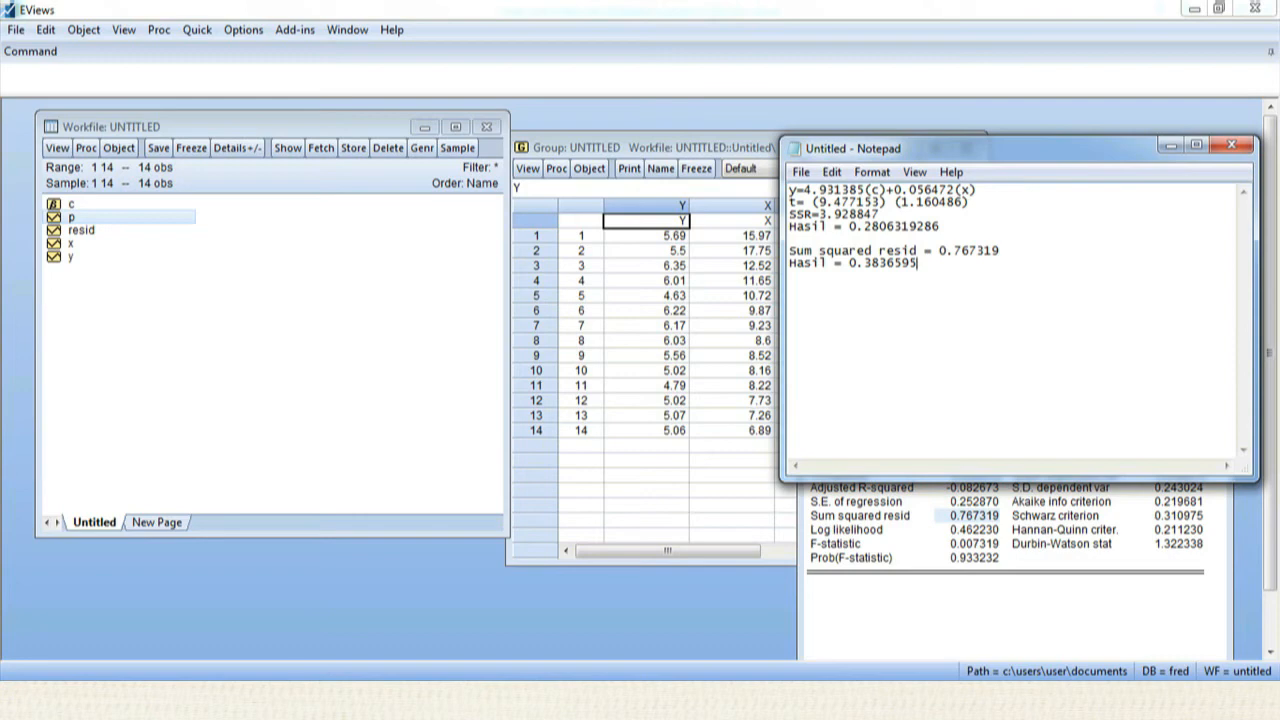
pyautogui.write('df= 2-1 = 1')
# Open tabel-x2-1.pdf from the PDF folder, dismiss the Foxit welcome window, and go to the chi-square table for d.f. 1 - 50.
pyautogui.click(785, 519)
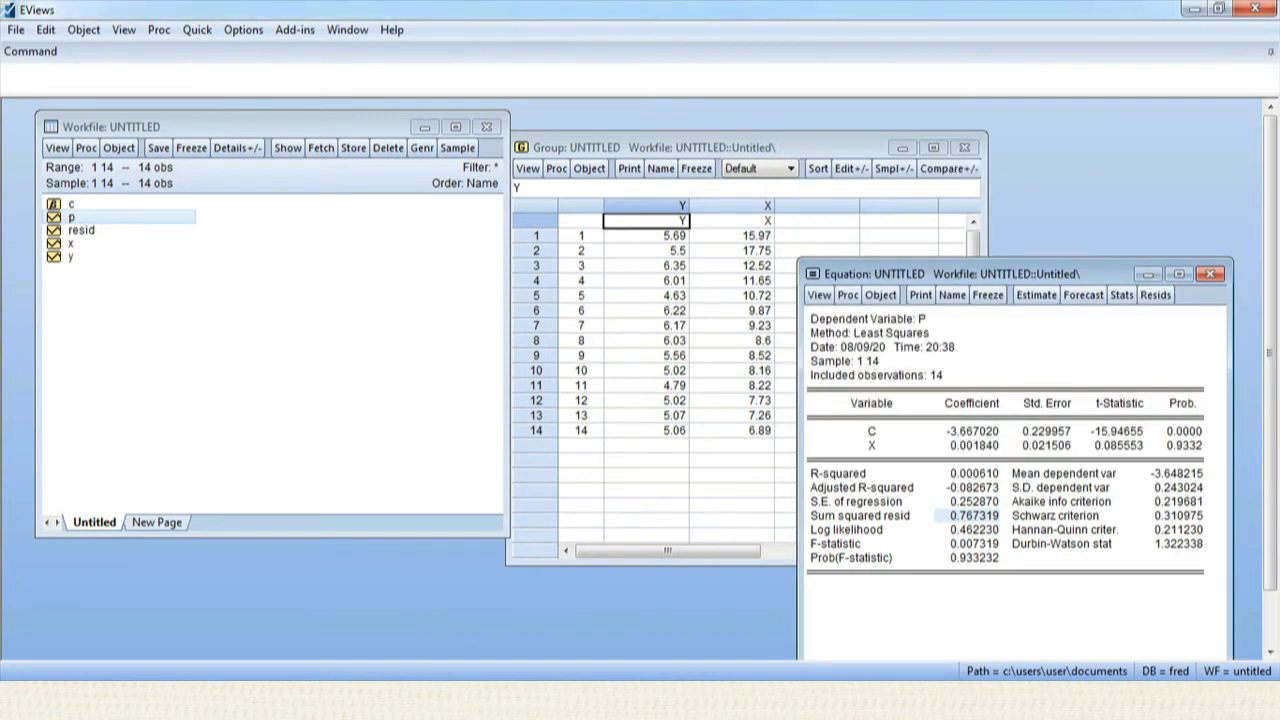
pyautogui.click(365, 609)
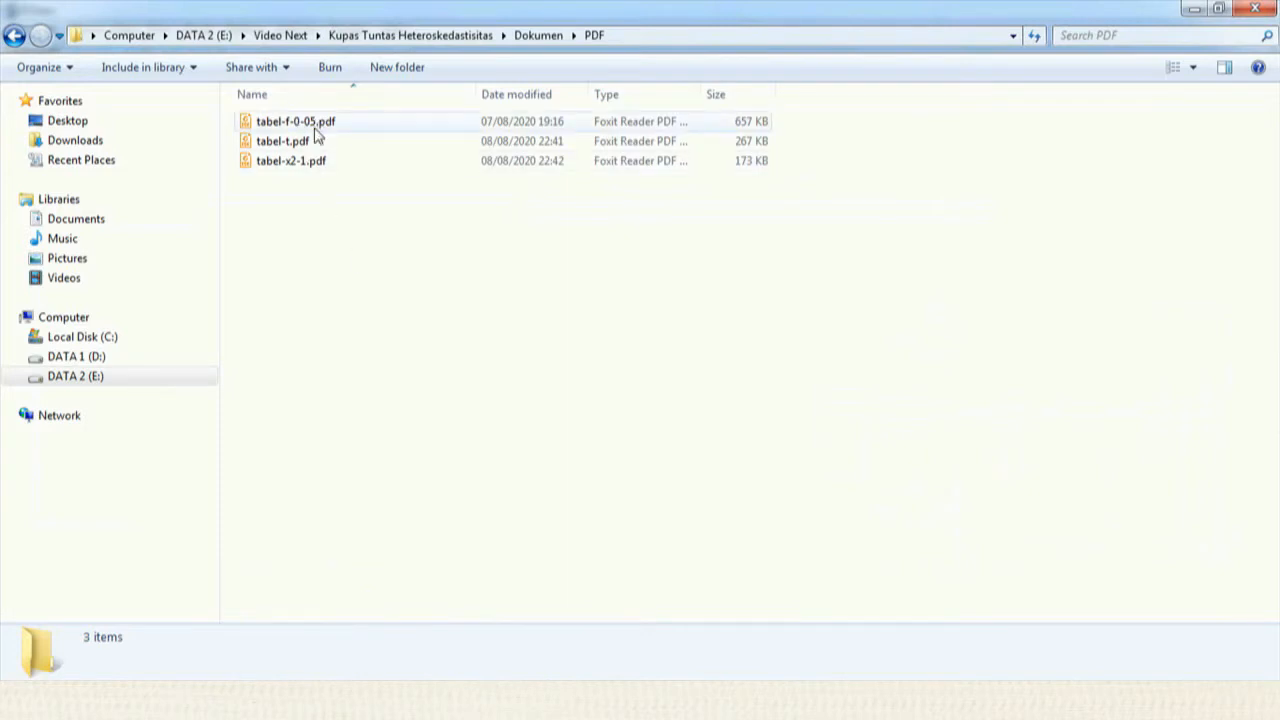
pyautogui.click(309, 164)
pyautogui.doubleClick(309, 164)
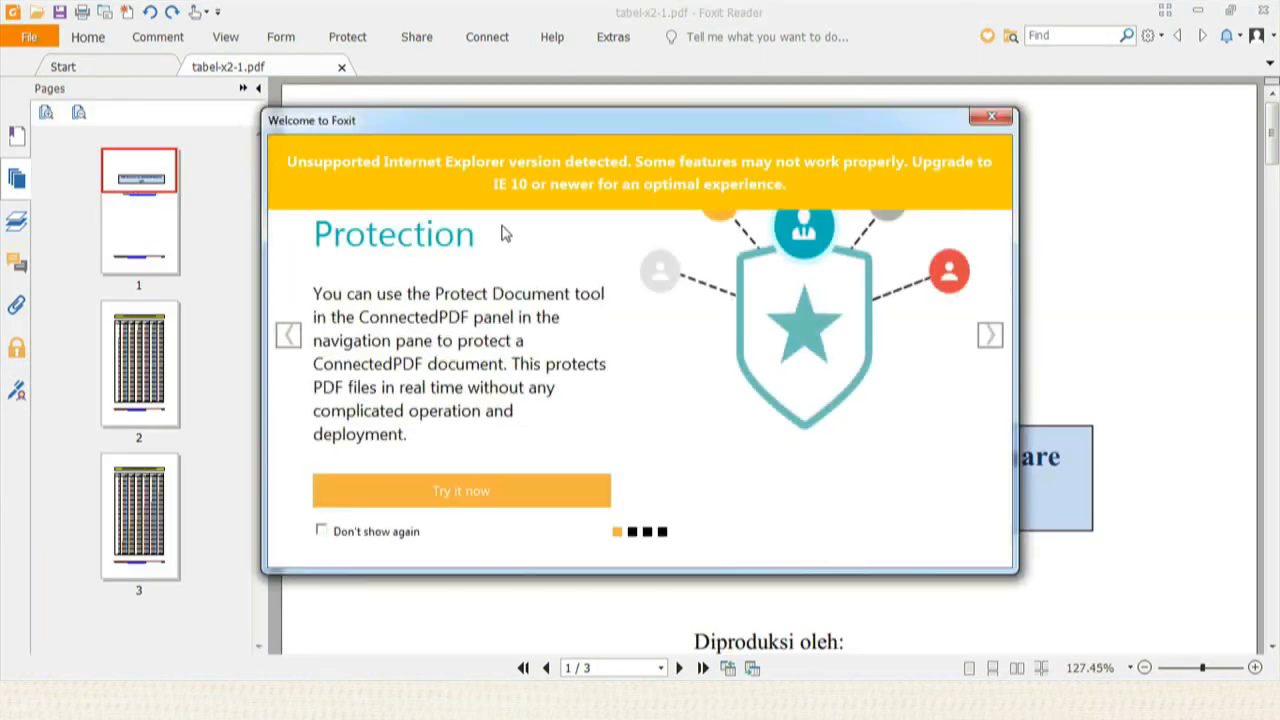
pyautogui.click(990, 120)
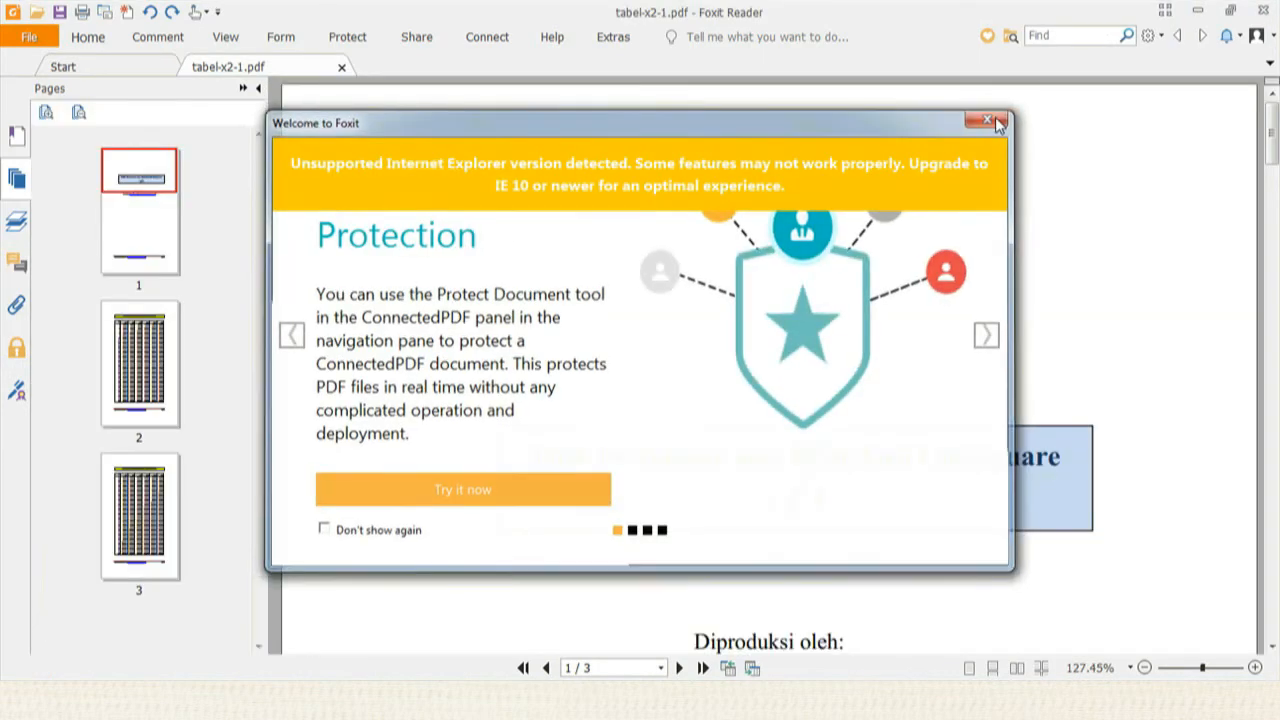
pyautogui.scroll(-6, 1271, 290)
pyautogui.scroll(-3, 1271, 290)
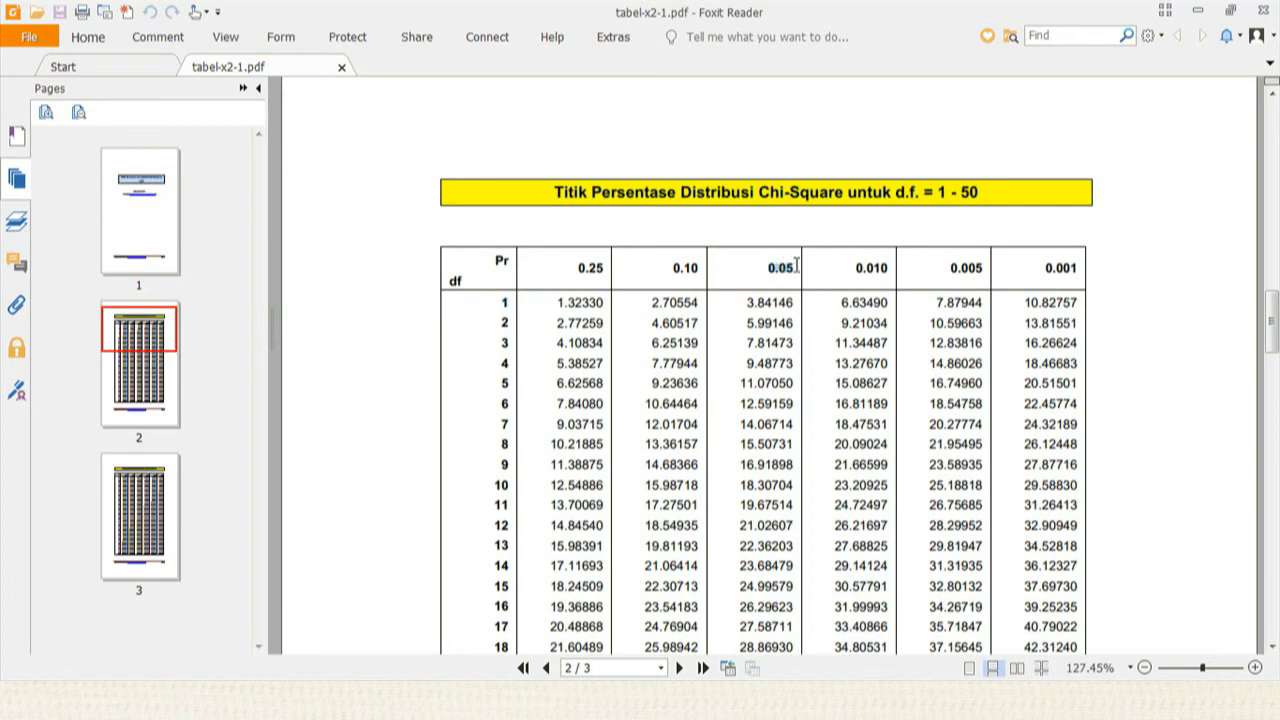
# Copy the chi-square value for df 1 at 0.05 and record it in Notepad on a new line as x2tabel = 3.84146.
pyautogui.doubleClick(770, 302)
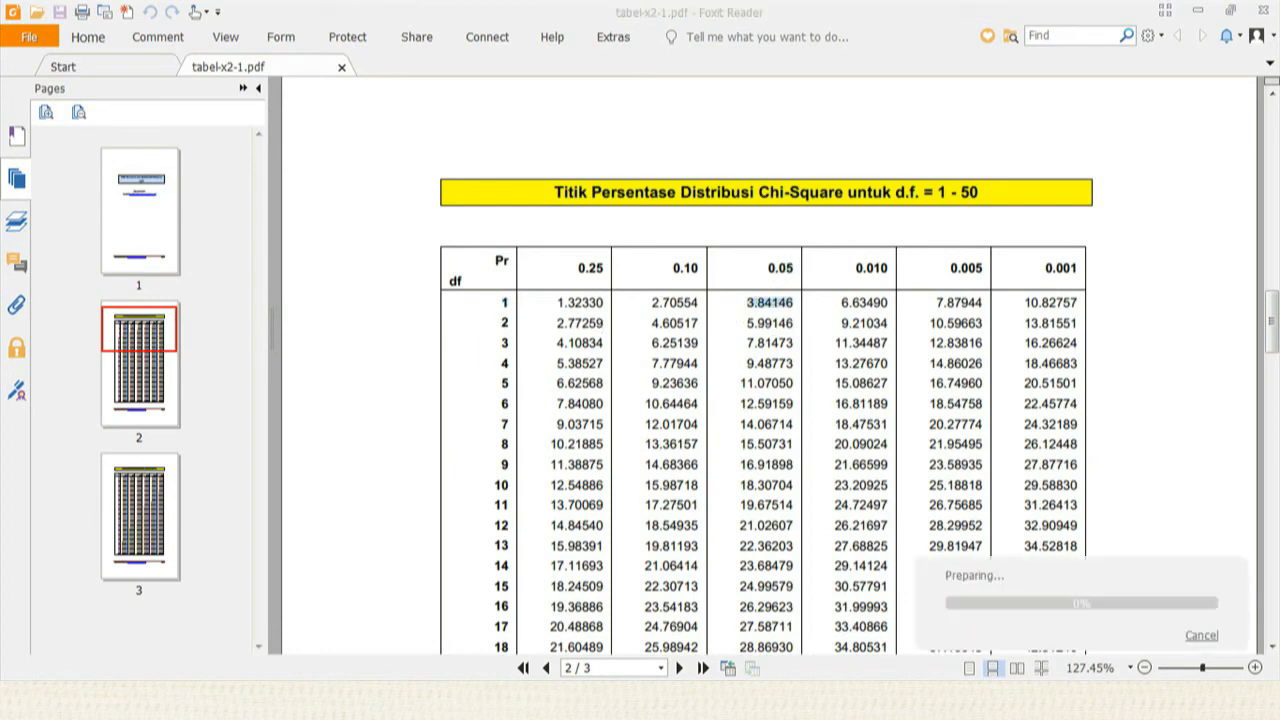
pyautogui.hotkey('alt', 'Tab')
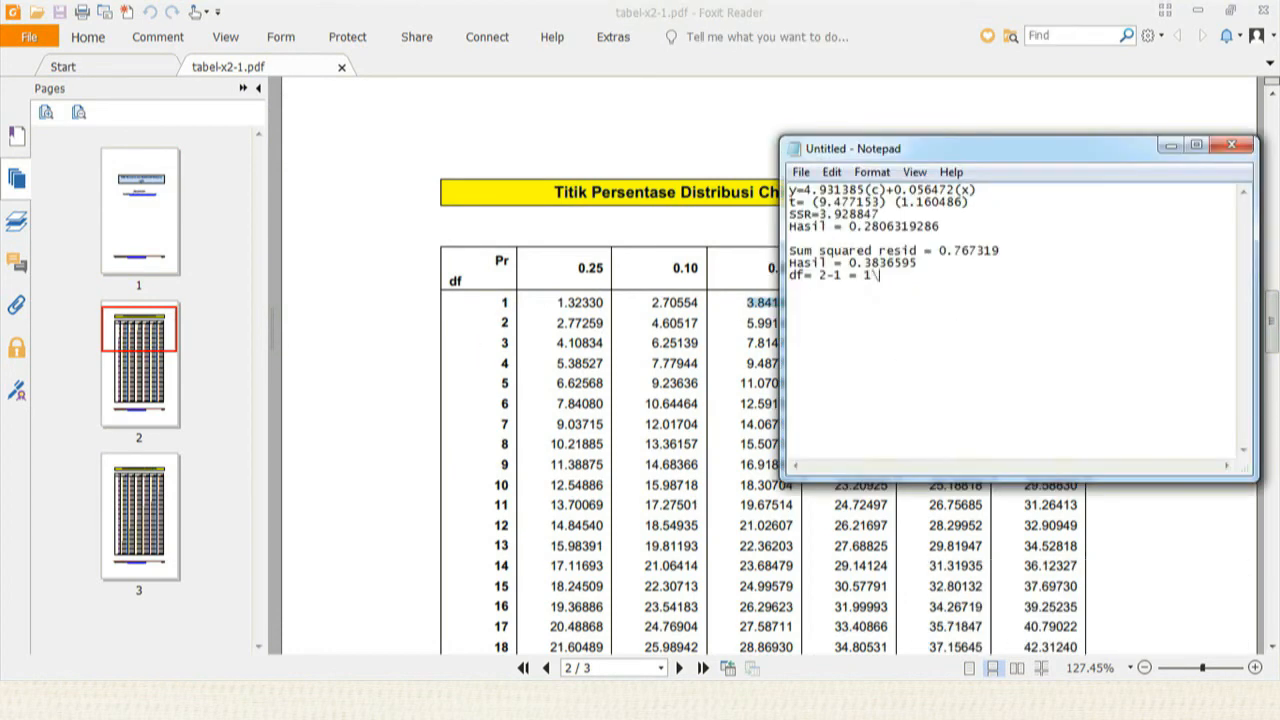
pyautogui.click(878, 274)
pyautogui.press('Return')
pyautogui.write('x2tabel =')
pyautogui.hotkey('ctrl', 'v')
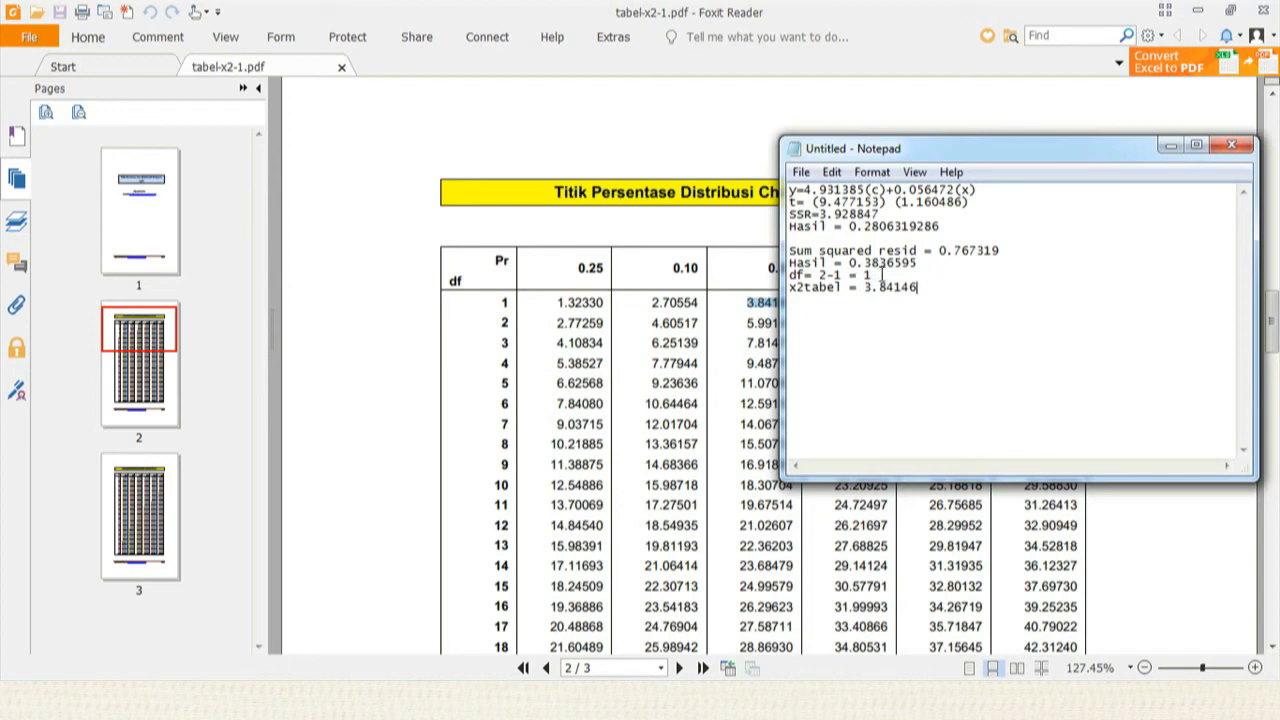
# Extend the second Hasil line in Notepad to read 0.3836595 < 3.84146, using the copied x2tabel value, with a blank line below it.
pyautogui.moveTo(924, 263); pyautogui.dragTo(846, 268)
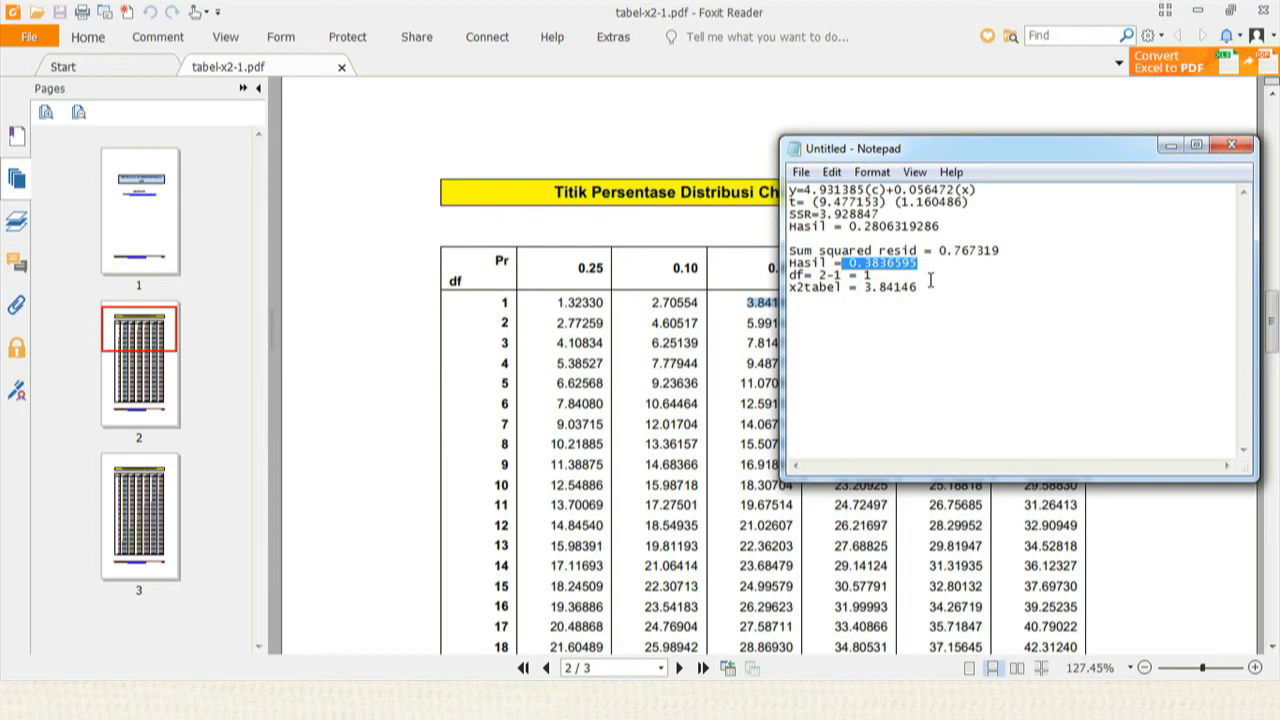
pyautogui.click(921, 261)
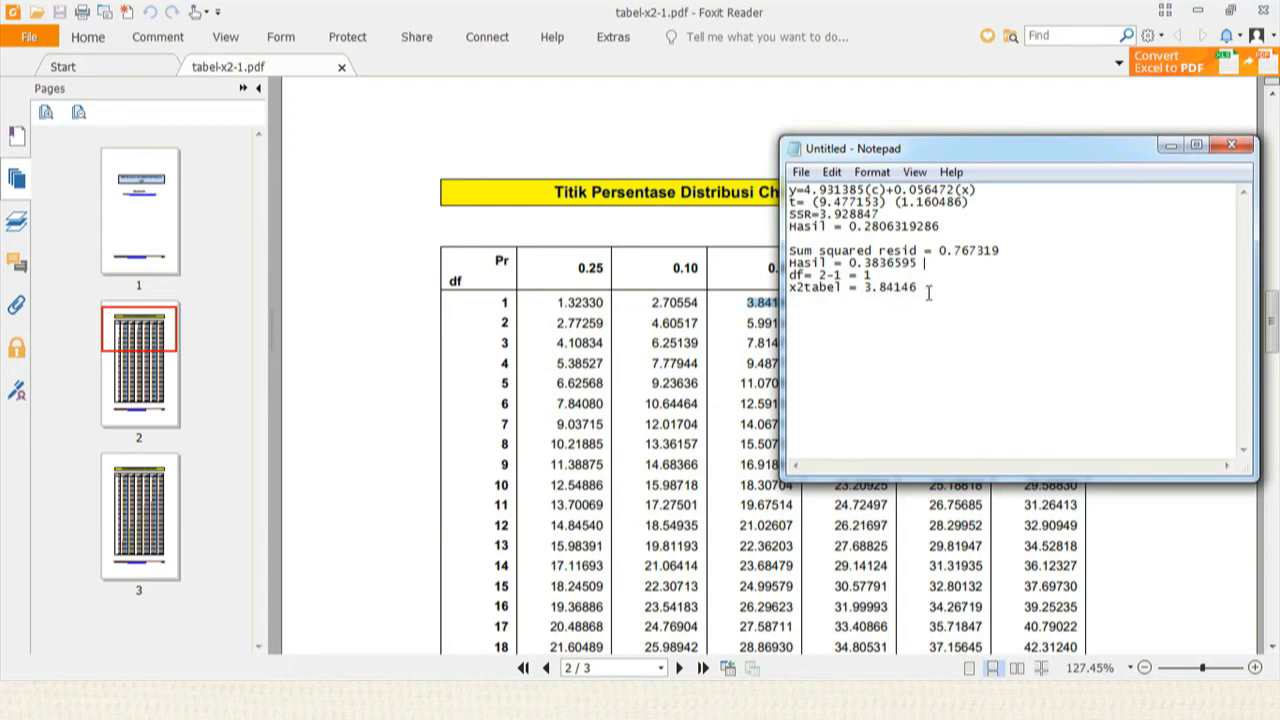
pyautogui.moveTo(926, 289); pyautogui.dragTo(864, 289)
pyautogui.rightClick(867, 290)
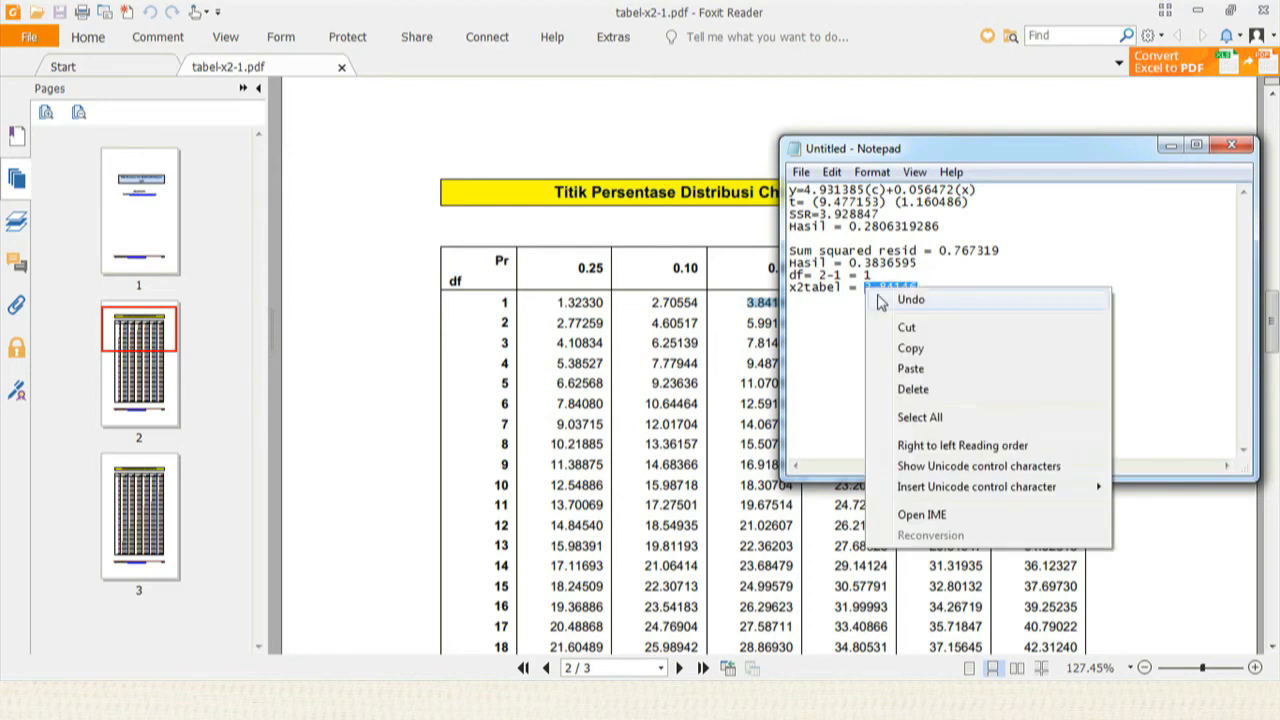
pyautogui.click(905, 349)
pyautogui.click(925, 263)
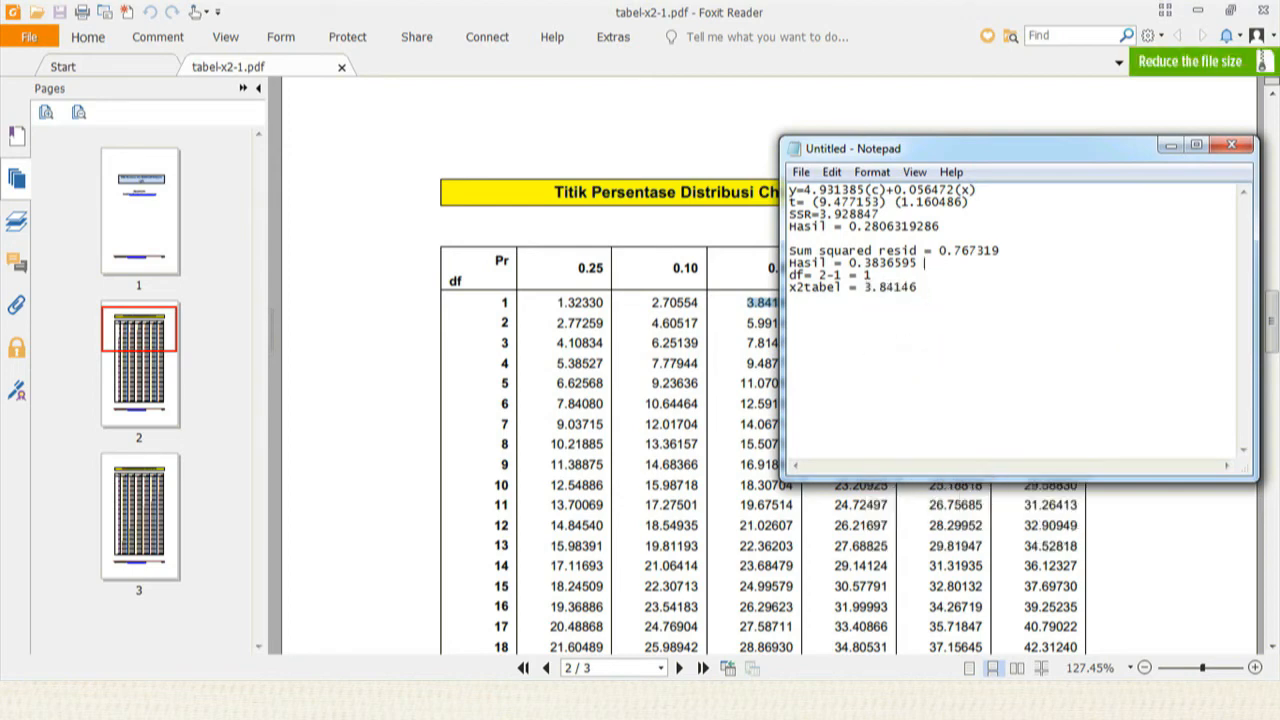
pyautogui.hotkey('ctrl', 'v')
pyautogui.press('Return')
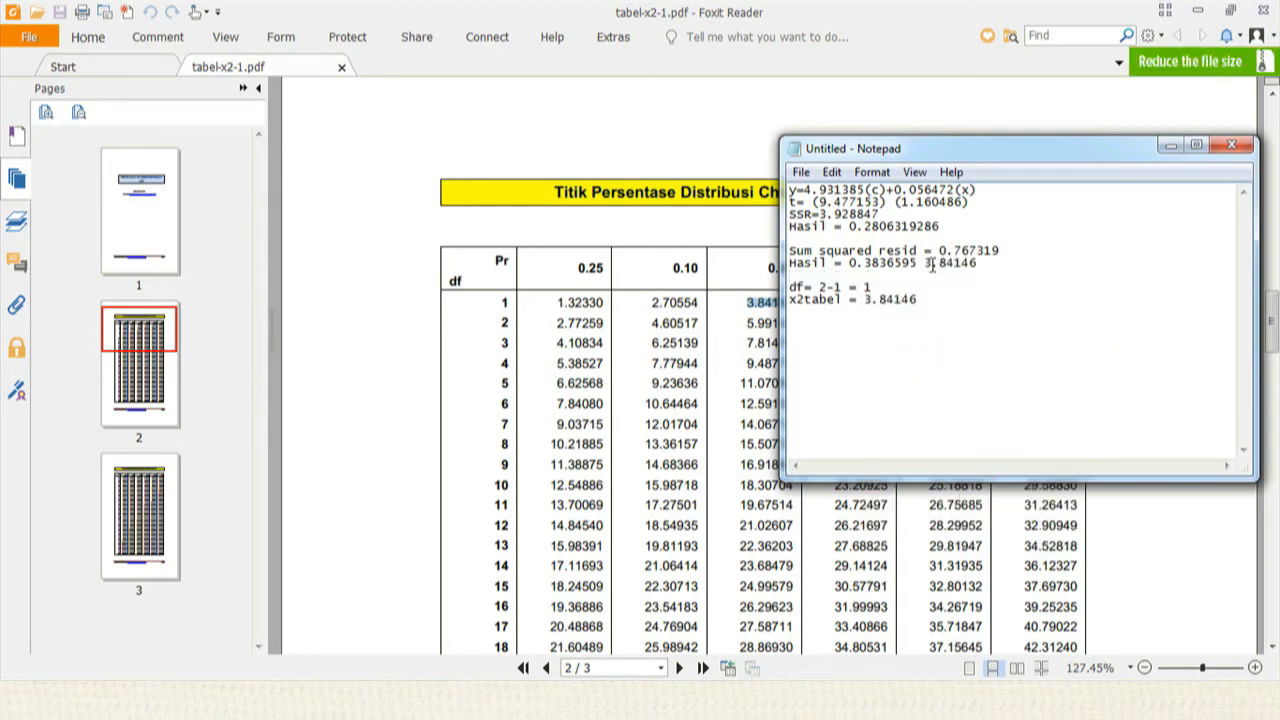
pyautogui.click(926, 263)
pyautogui.press('BackSpace')
pyautogui.write('<')
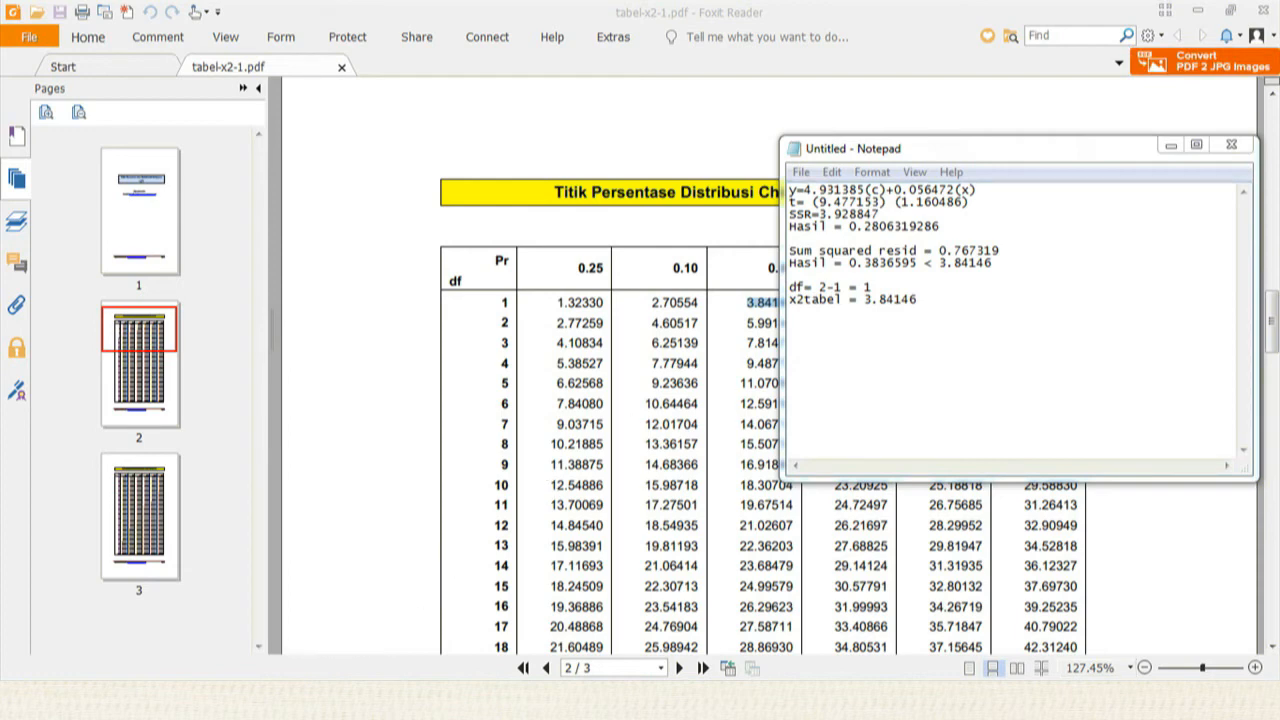
# Switch to Data Spearman Eviews.xlsx in Excel and look over the data on the Data 2 sheet.
pyautogui.moveTo(374, 705)
pyautogui.click(193, 617)
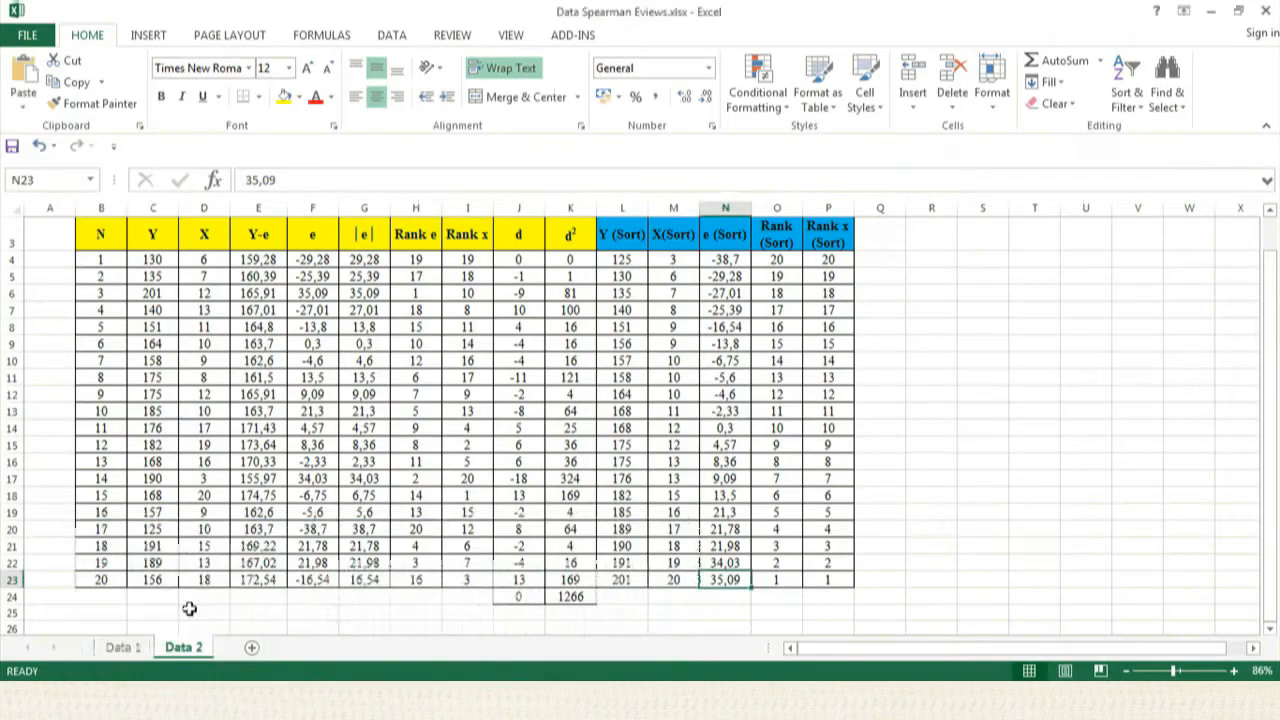
pyautogui.scroll(1, 1272, 432)
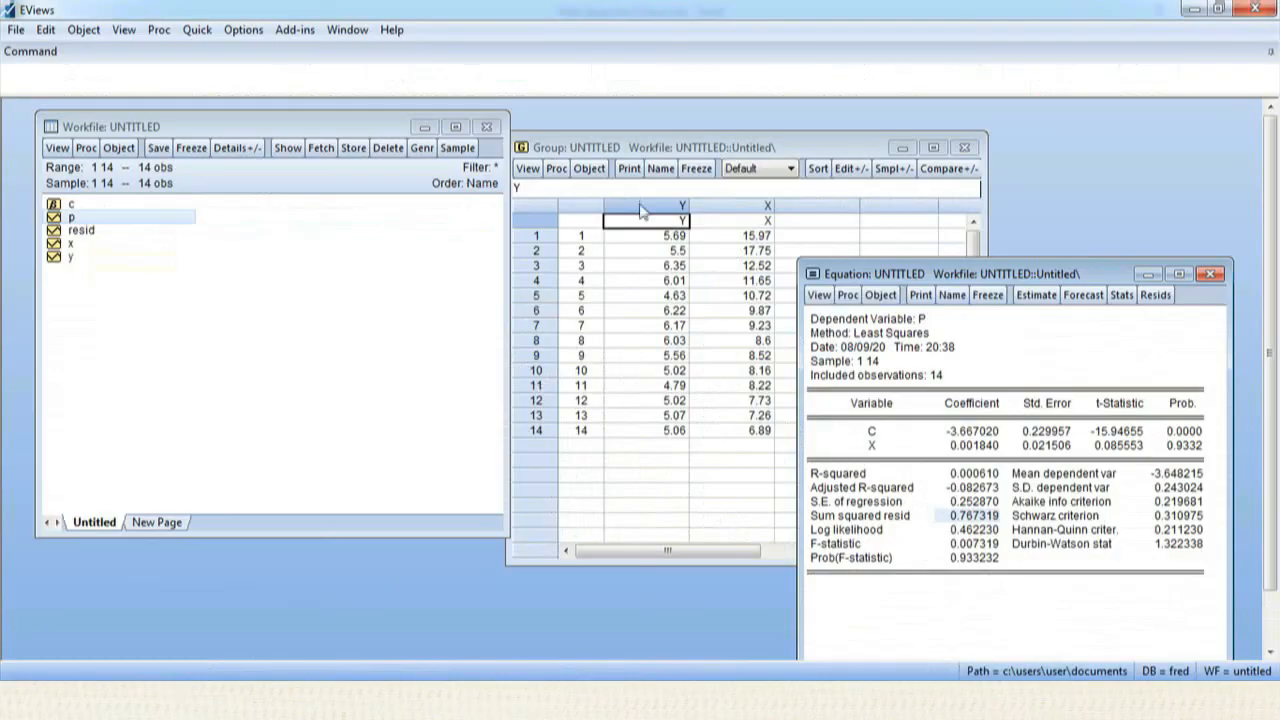
# Close the untitled 14-observation workfile in EViews, deleting its untitled equation and group.
pyautogui.click(484, 129)
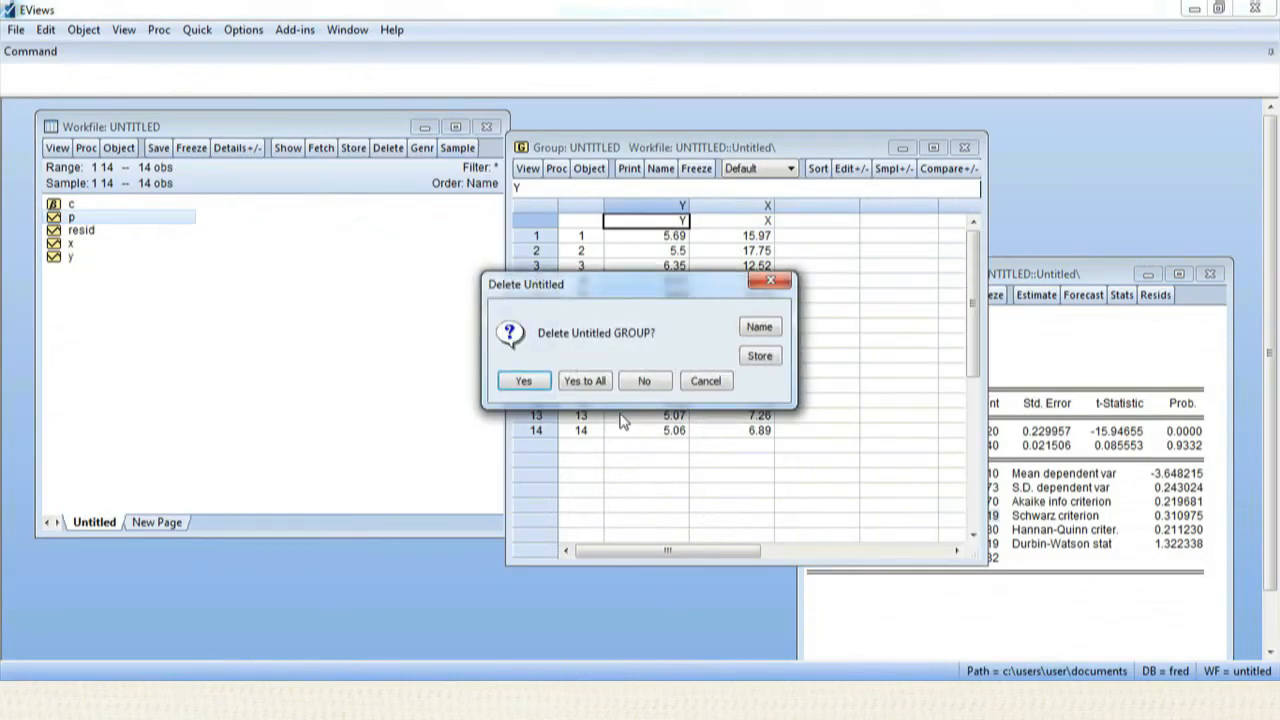
pyautogui.click(627, 381)
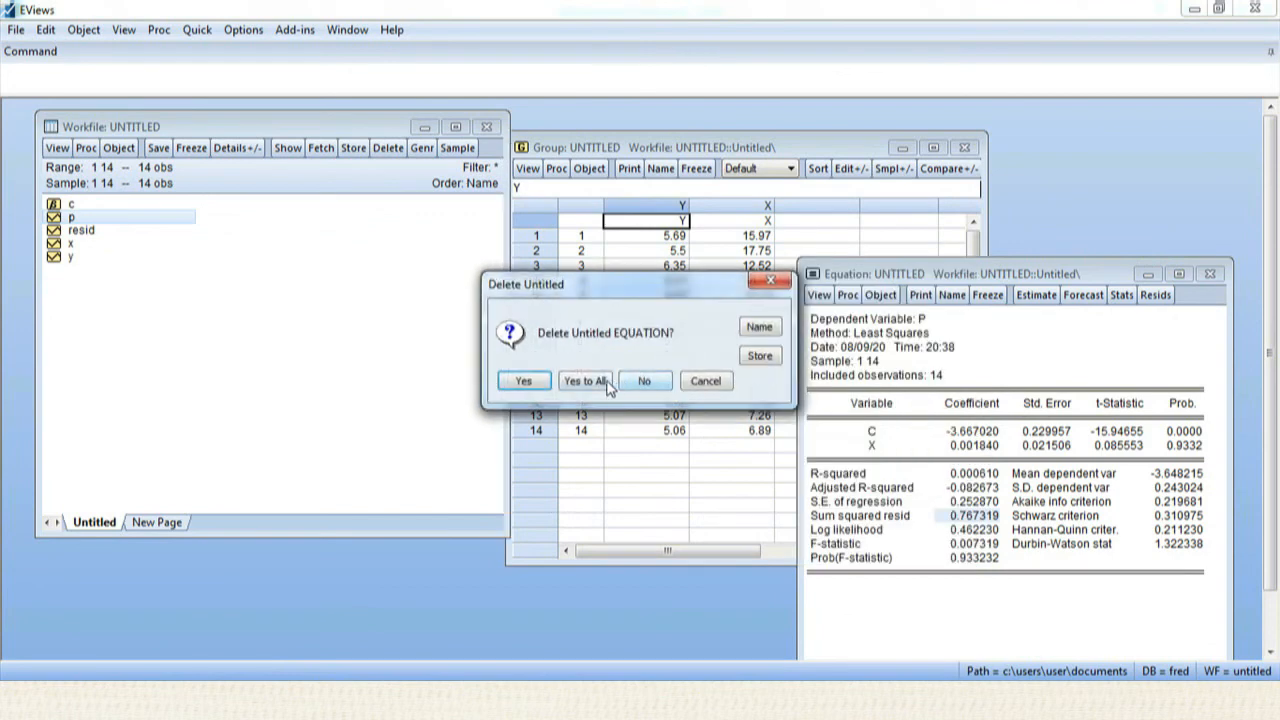
pyautogui.click(607, 383)
pyautogui.click(484, 127)
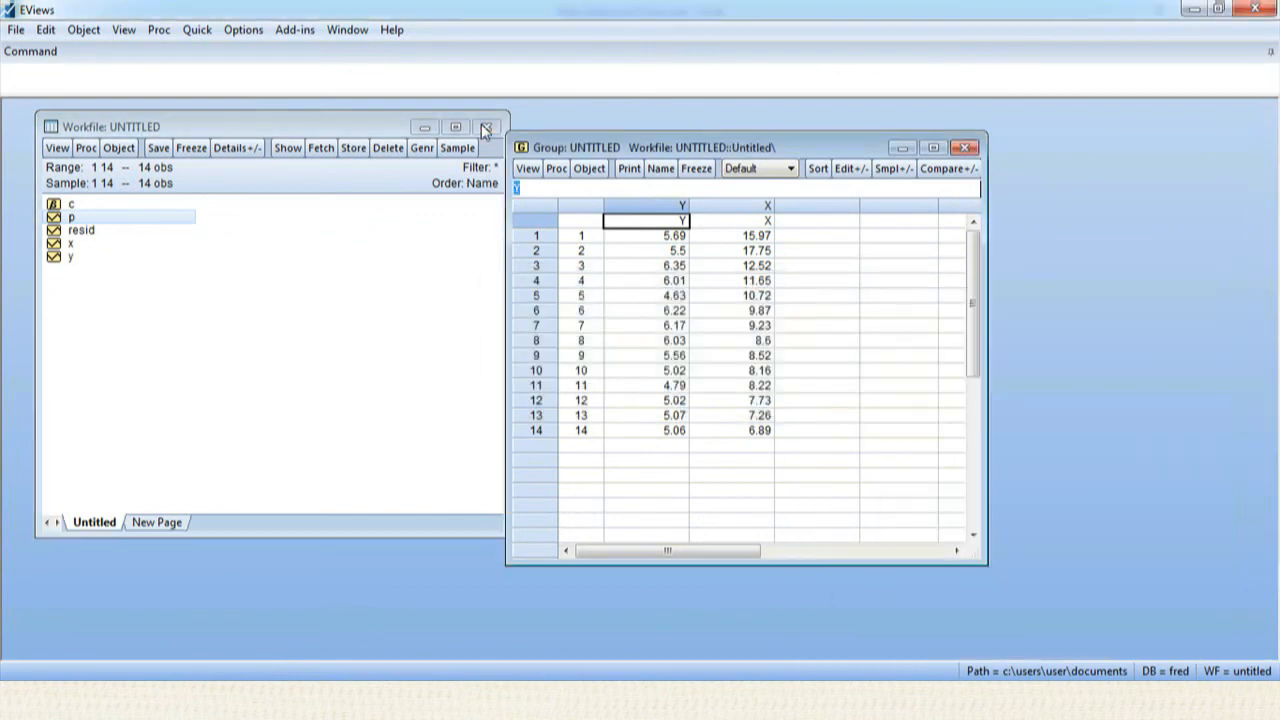
pyautogui.click(641, 381)
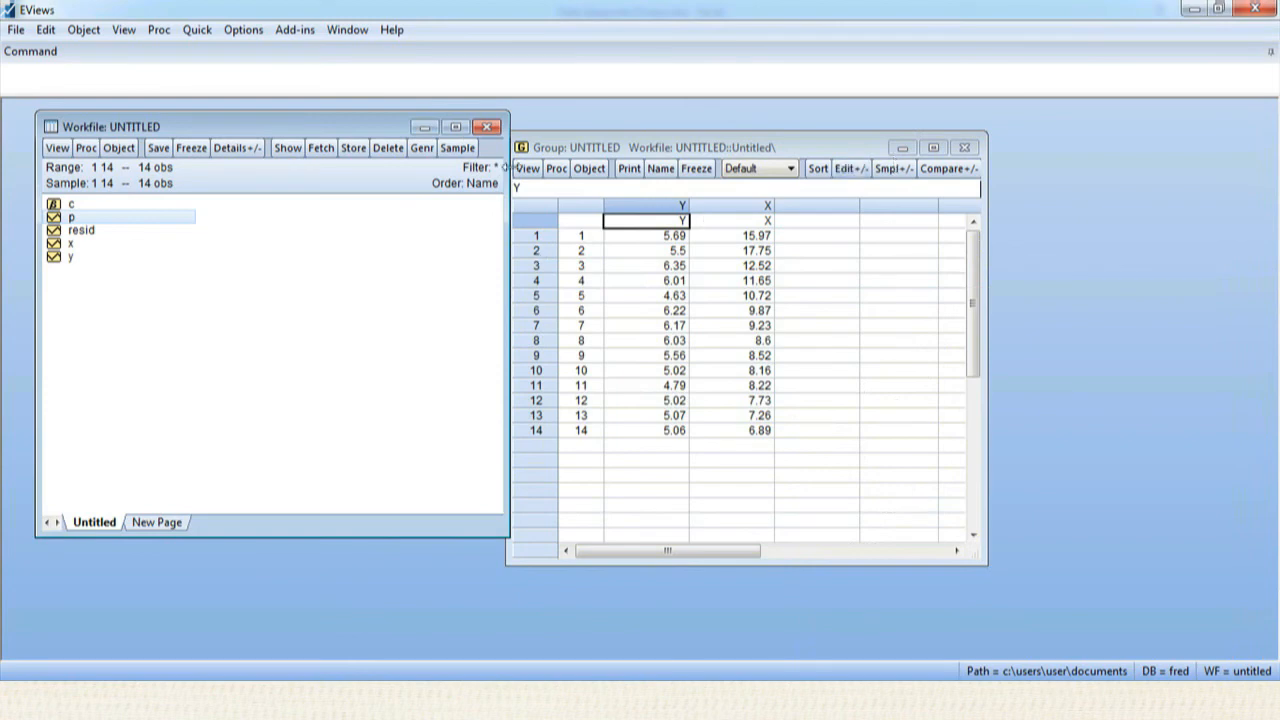
pyautogui.click(486, 127)
pyautogui.click(580, 380)
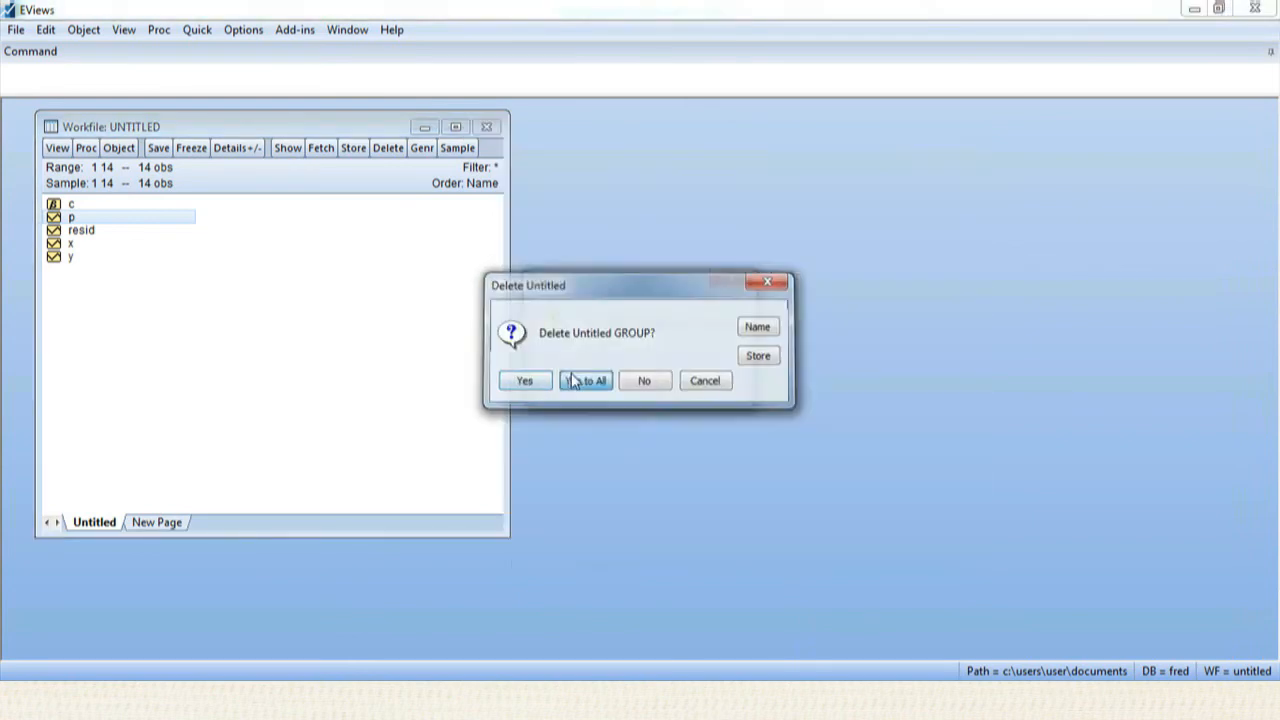
pyautogui.click(628, 386)
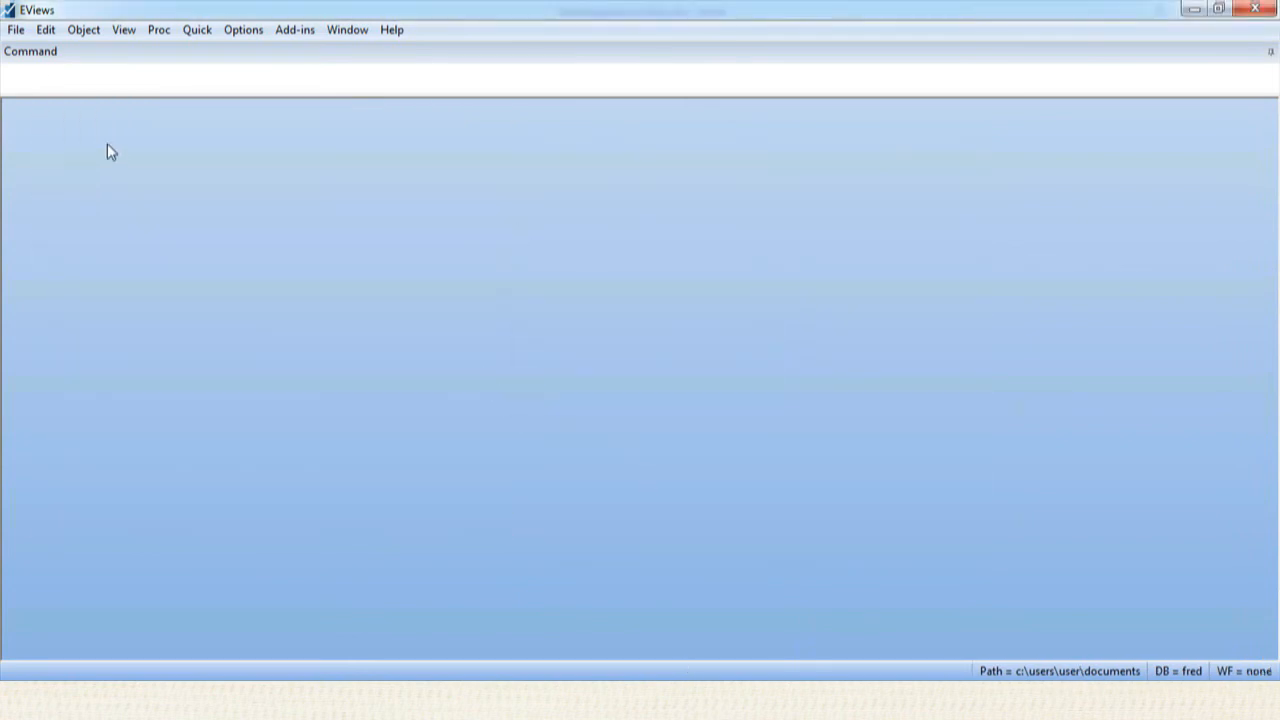
# Start a new workfile with the Unstructured / Undated structure type.
pyautogui.click(16, 30)
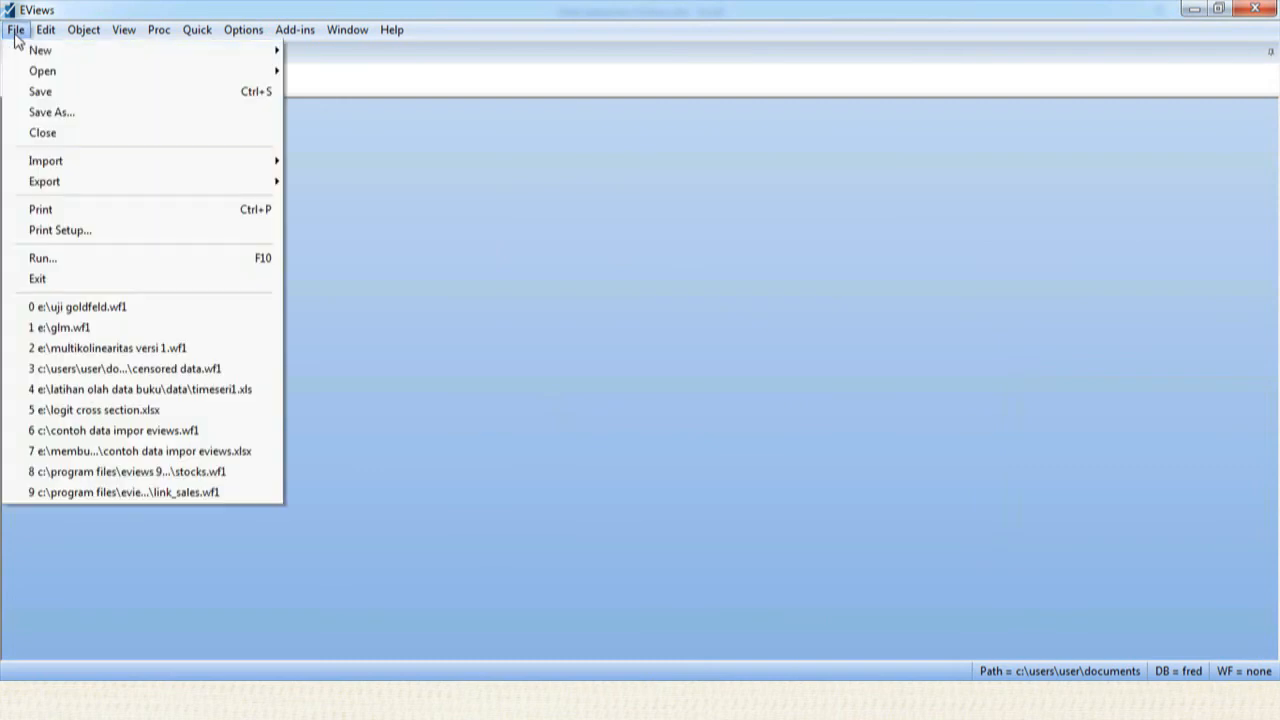
pyautogui.moveTo(30, 52)
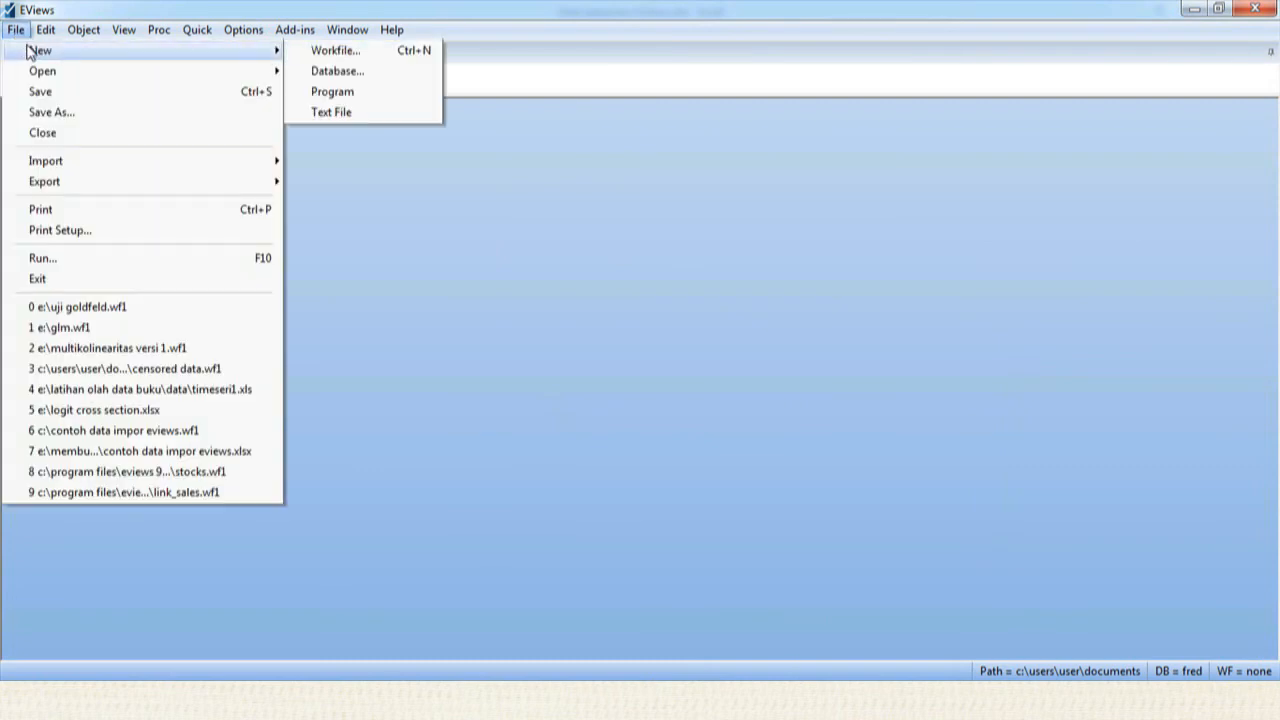
pyautogui.click(315, 58)
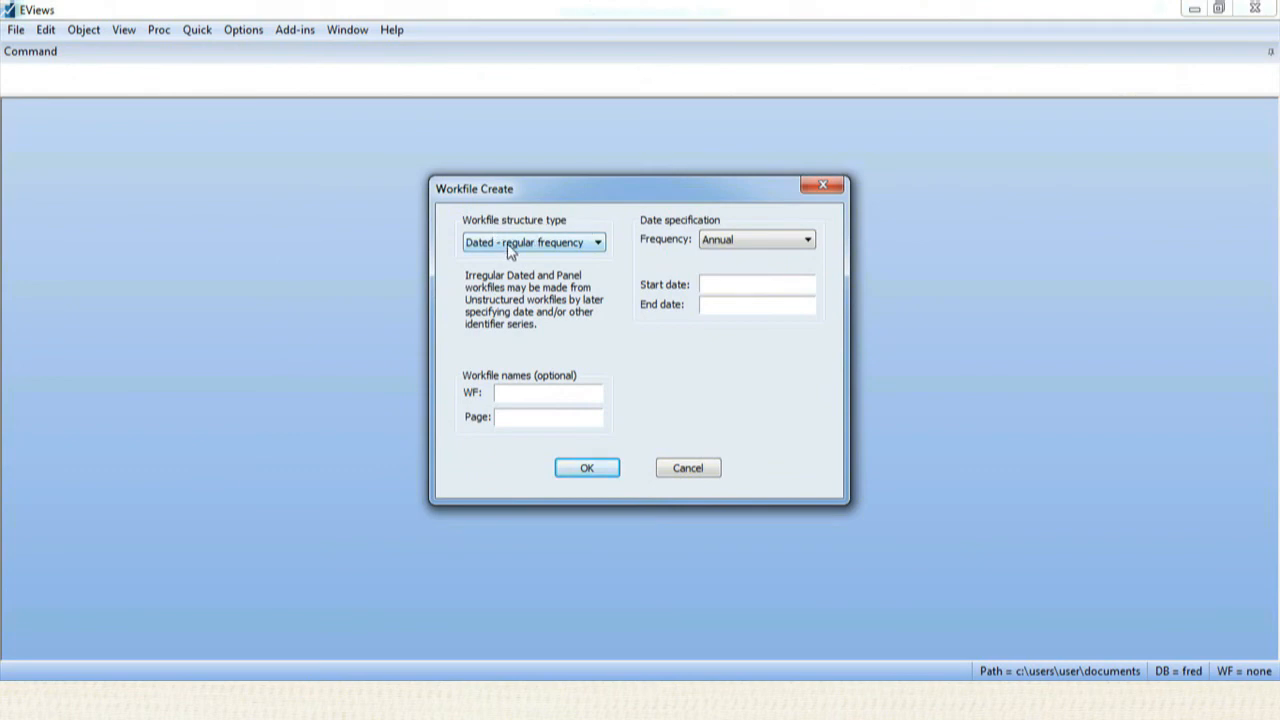
pyautogui.click(510, 250)
pyautogui.click(500, 256)
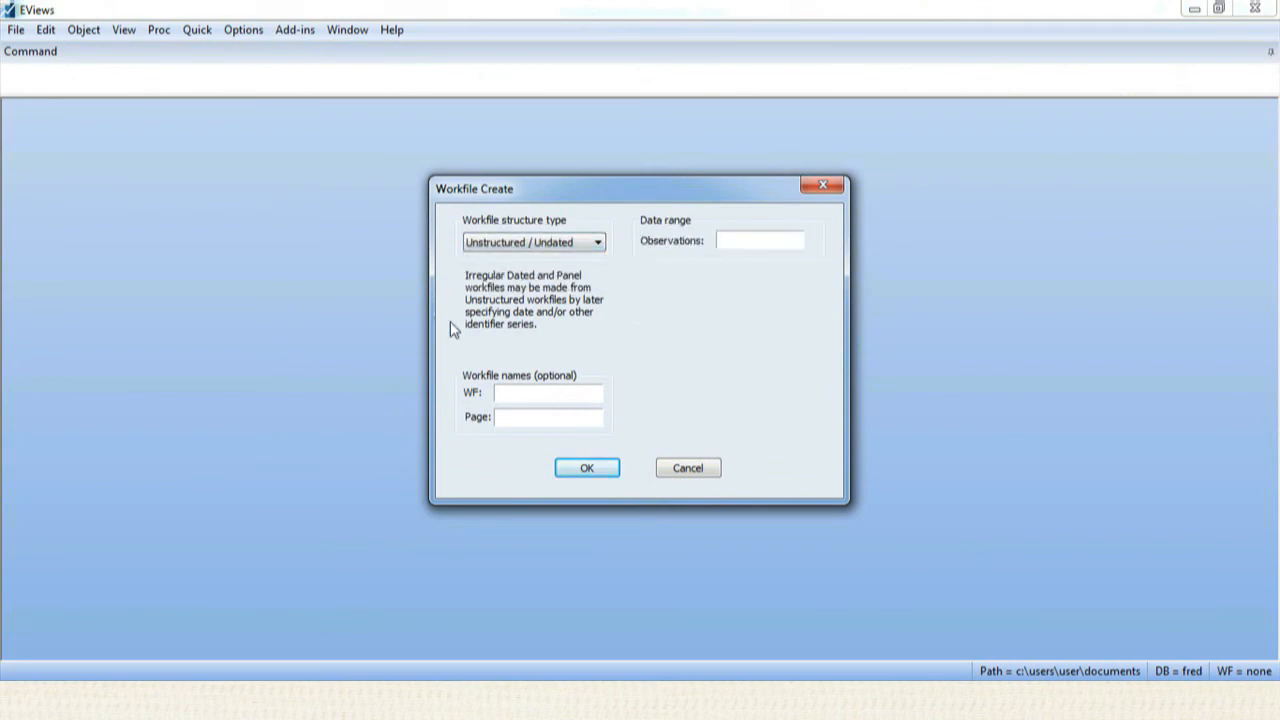
# Check the number of data rows in Data Spearman Eviews.xlsx, and create the EViews workfile with 20 observations.
pyautogui.click(373, 700)
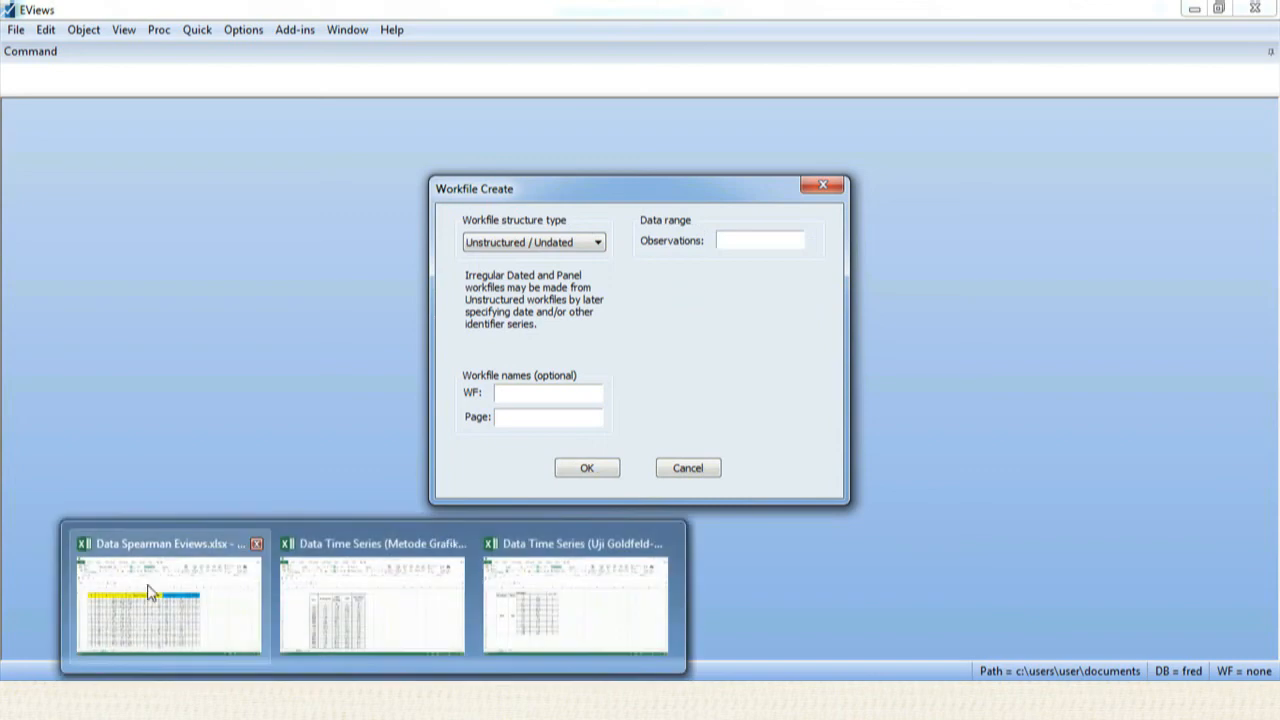
pyautogui.click(148, 592)
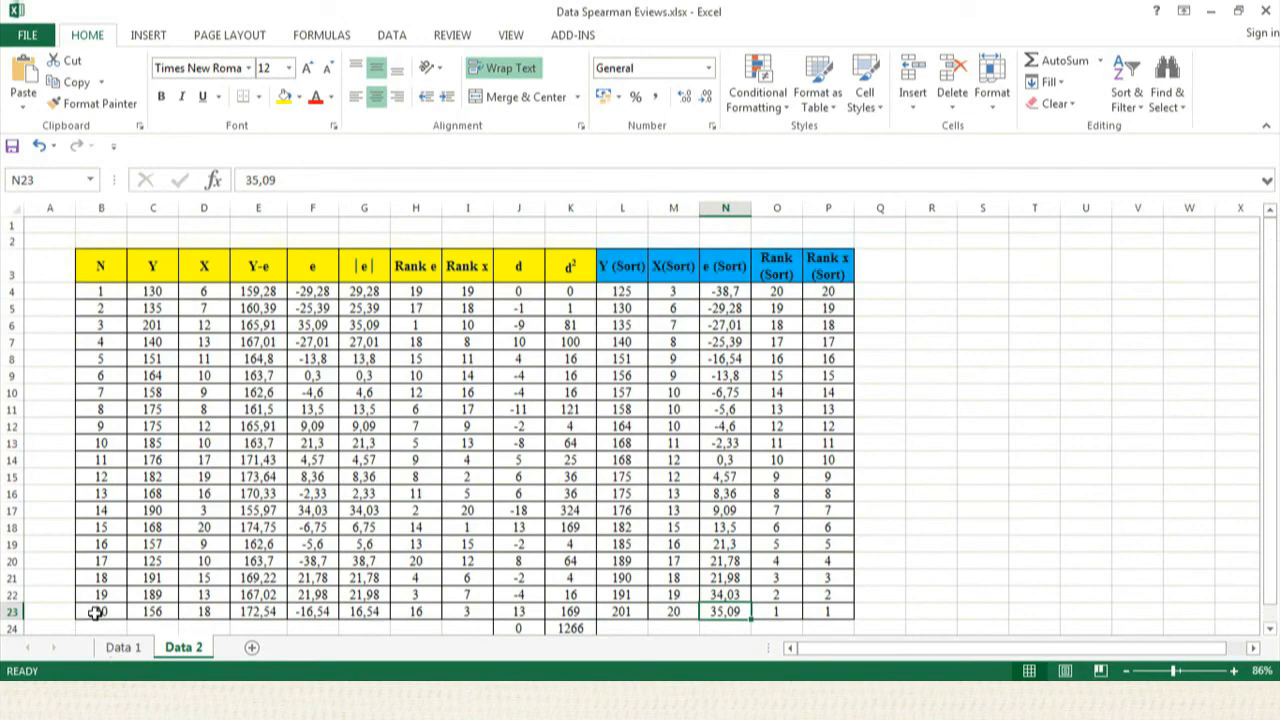
pyautogui.moveTo(548, 699)
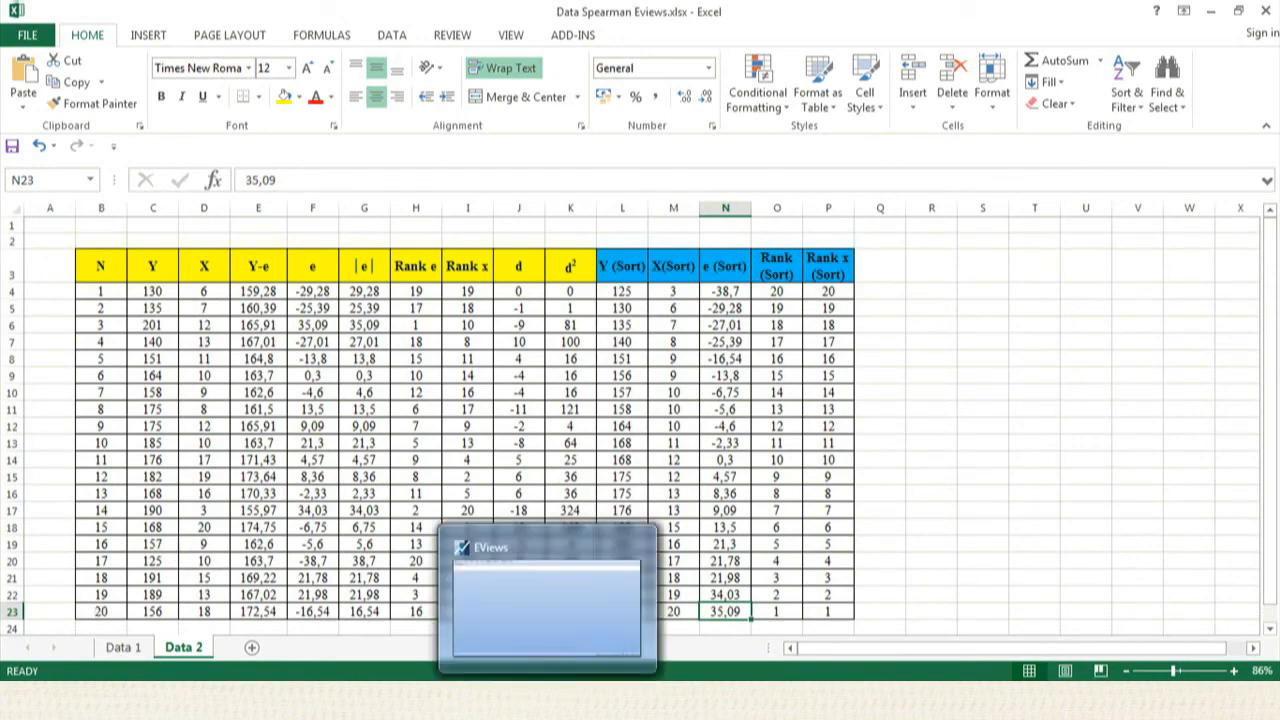
pyautogui.click(548, 699)
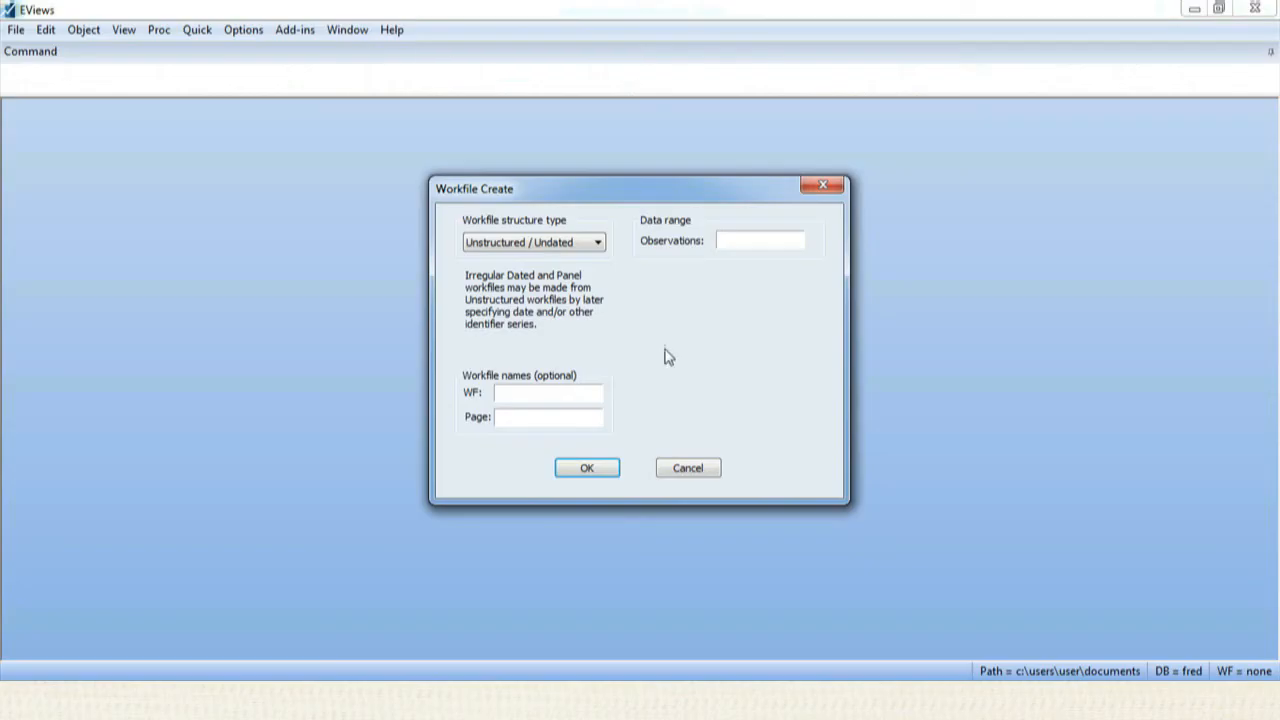
pyautogui.click(735, 242)
pyautogui.write('20')
pyautogui.click(594, 468)
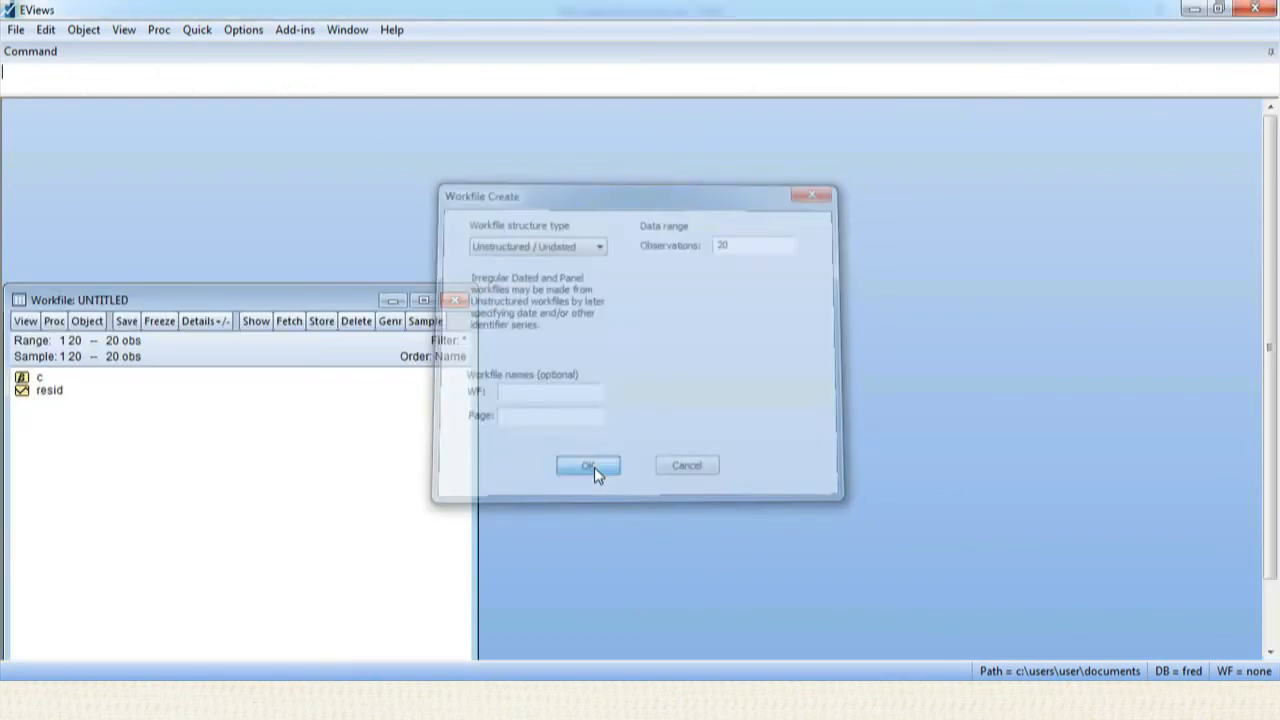
# Move the new workfile window higher in the workspace and open an empty group for entering series.
pyautogui.moveTo(334, 298); pyautogui.dragTo(378, 152)
pyautogui.click(197, 29)
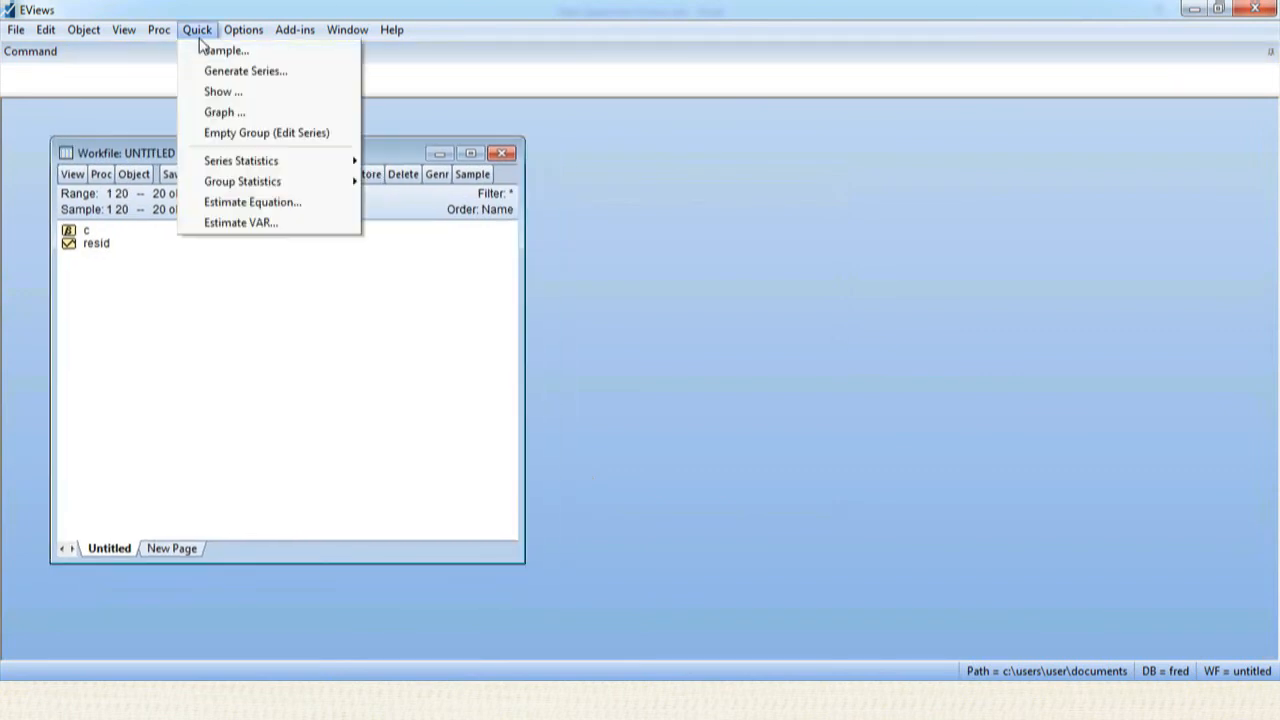
pyautogui.click(218, 130)
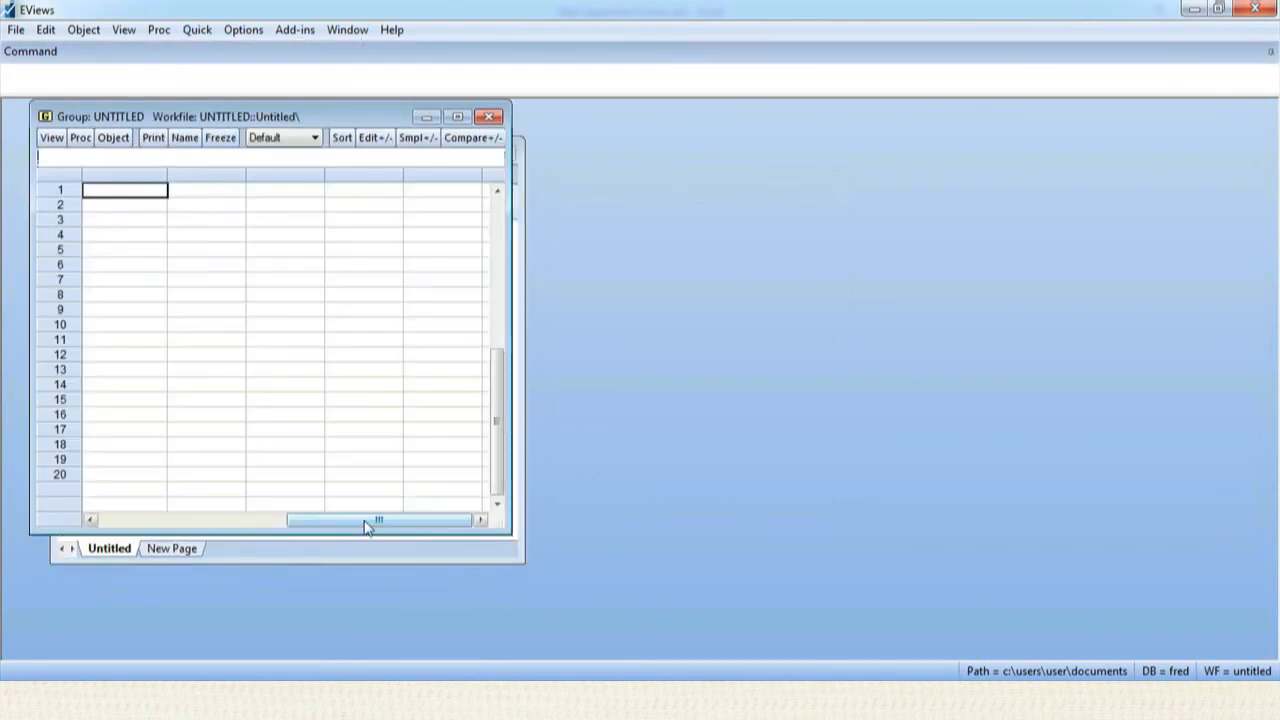
# Copy the Y and X columns with headers (C3:D23) from Data Spearman Eviews.xlsx into the empty EViews group, starting at its series-name row.
pyautogui.moveTo(366, 527); pyautogui.dragTo(186, 523)
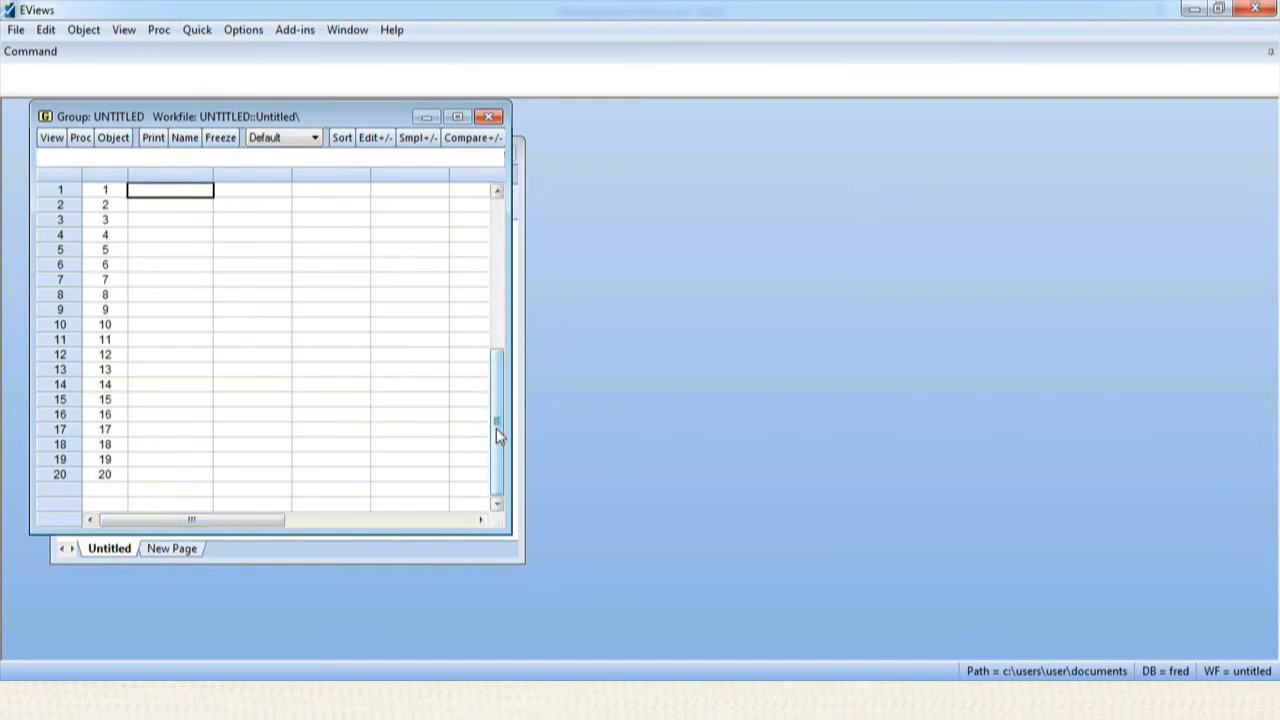
pyautogui.moveTo(496, 428); pyautogui.dragTo(497, 263)
pyautogui.moveTo(512, 613)
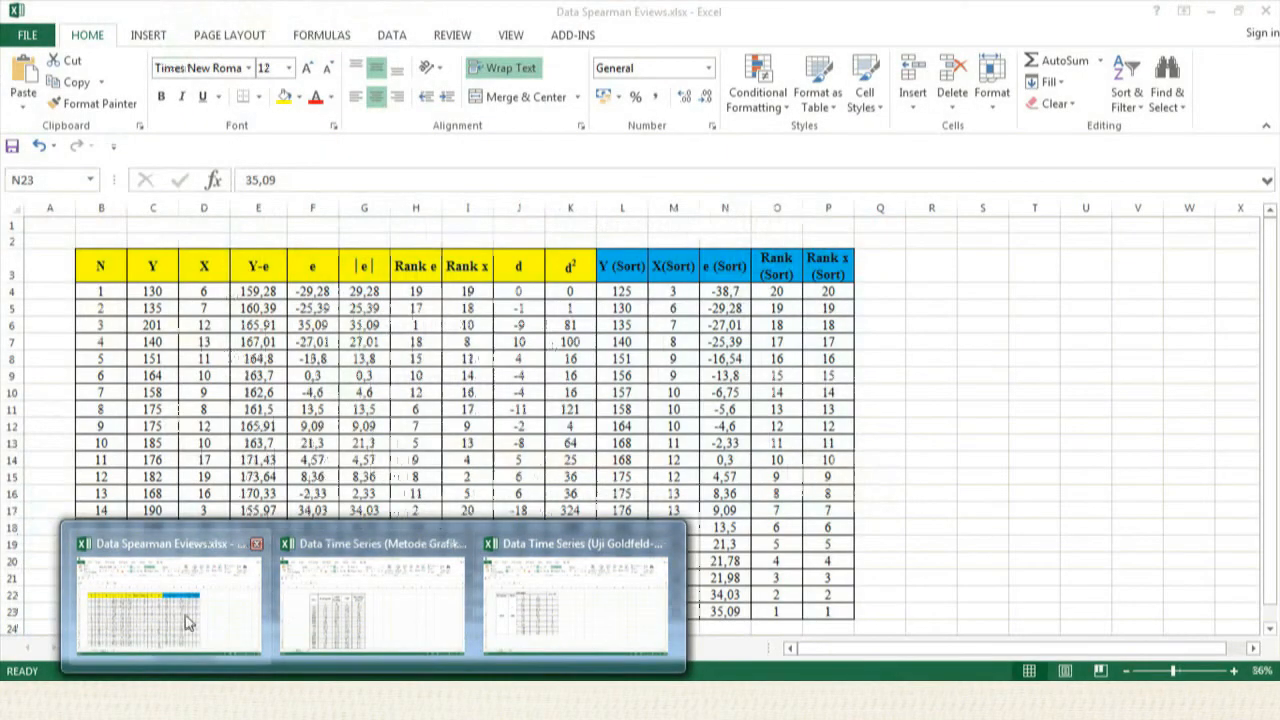
pyautogui.click(172, 610)
pyautogui.moveTo(147, 266); pyautogui.dragTo(204, 612)
pyautogui.rightClick(207, 620)
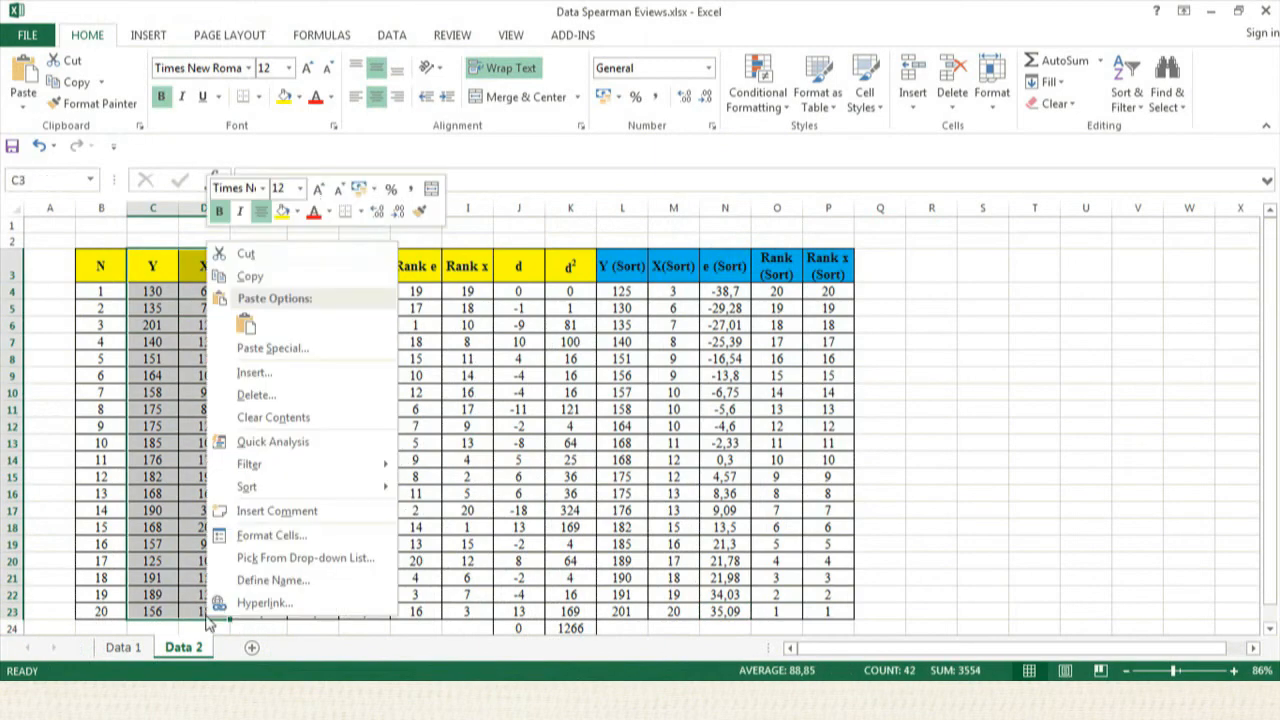
pyautogui.click(271, 275)
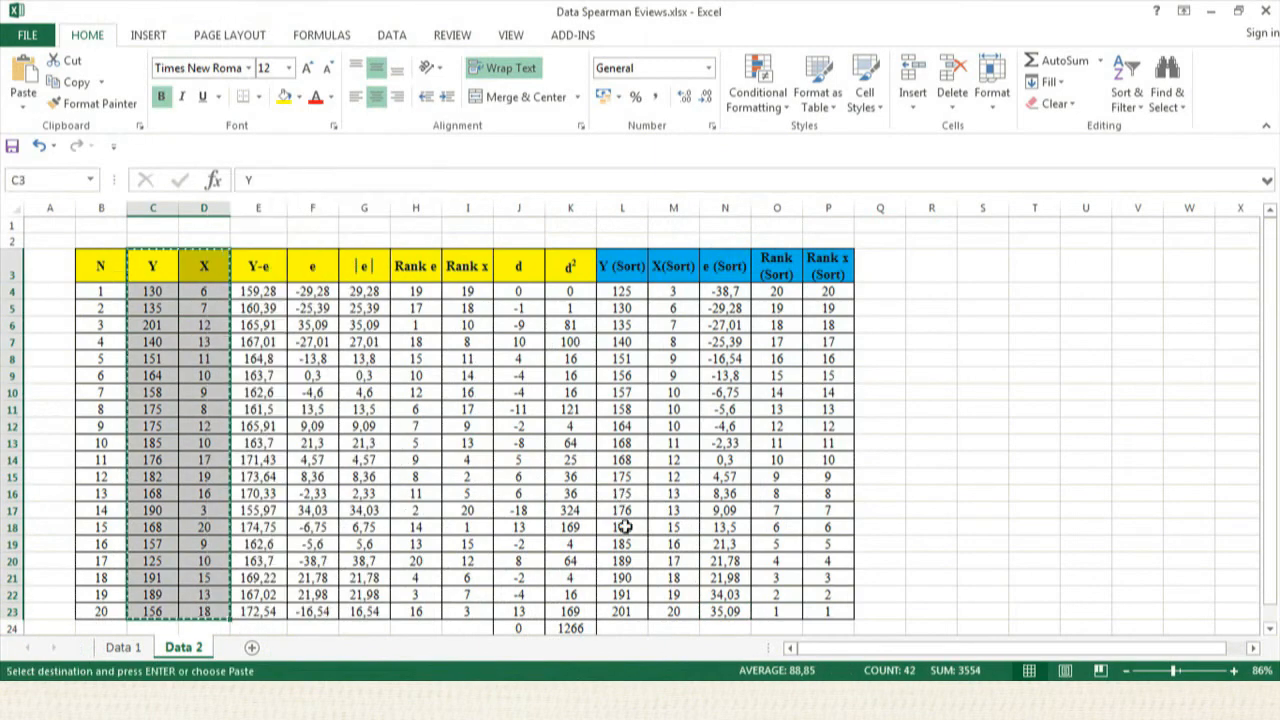
pyautogui.click(480, 698)
pyautogui.click(151, 191)
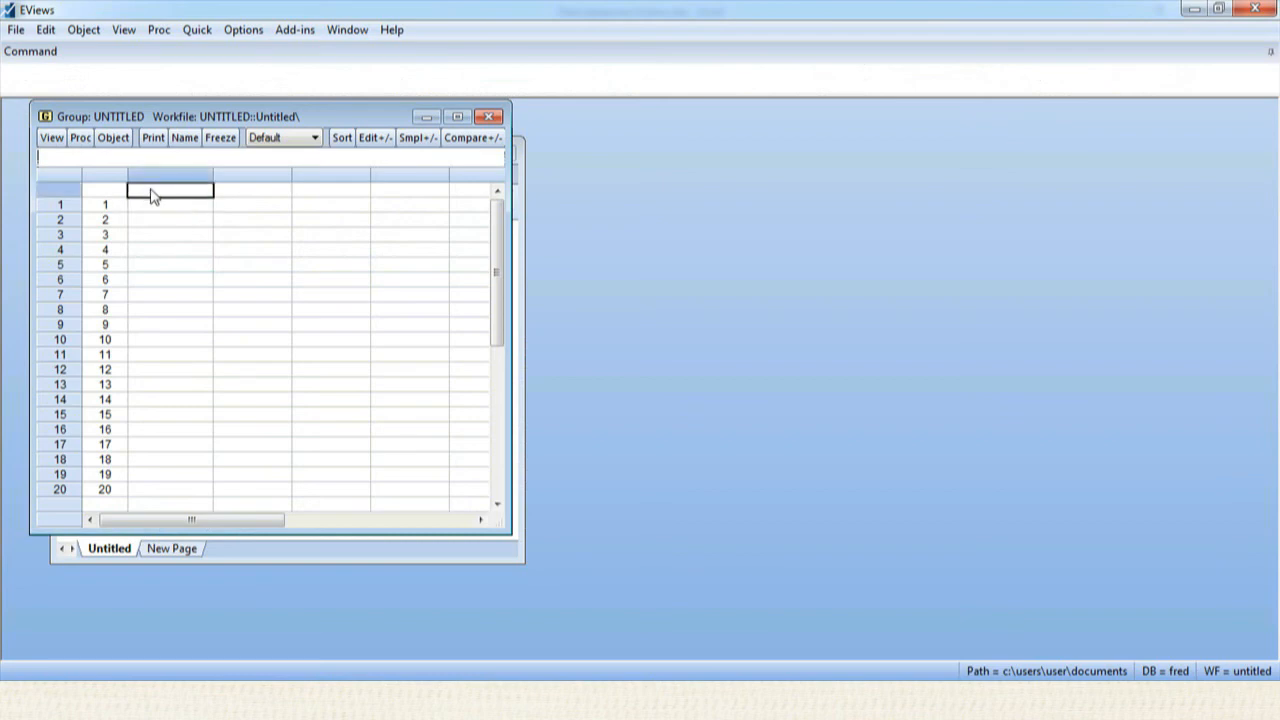
pyautogui.hotkey('ctrl', 'v')
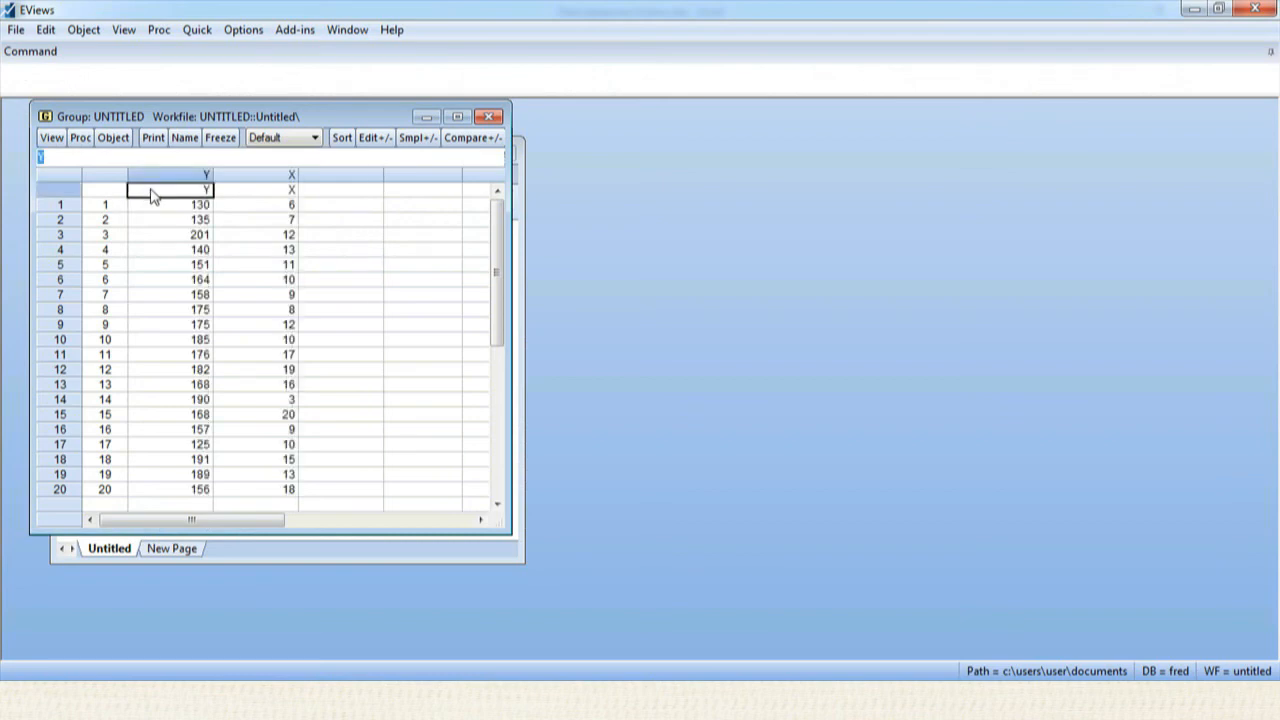
# Estimate a least squares equation of Y on X from the group over sample 1 20.
pyautogui.click(80, 138)
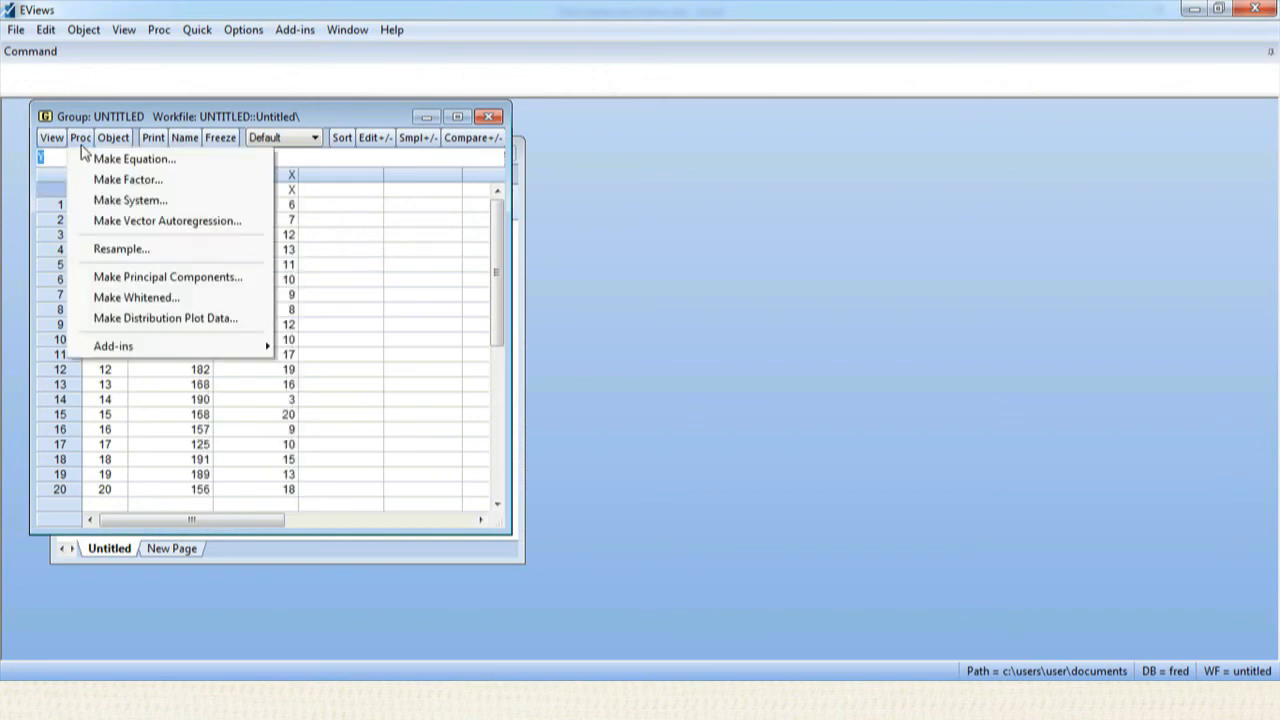
pyautogui.click(98, 160)
pyautogui.click(488, 267)
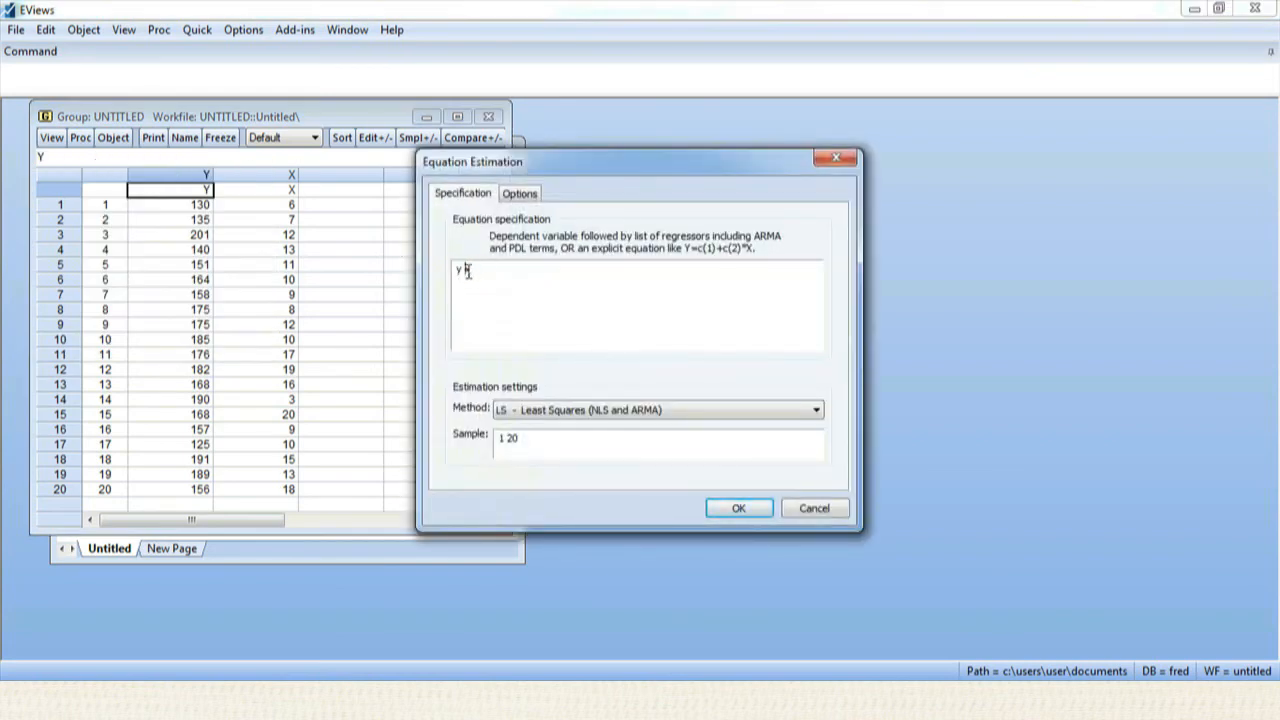
pyautogui.click(755, 506)
# Close and delete the untitled equation and the untitled group.
pyautogui.click(469, 142)
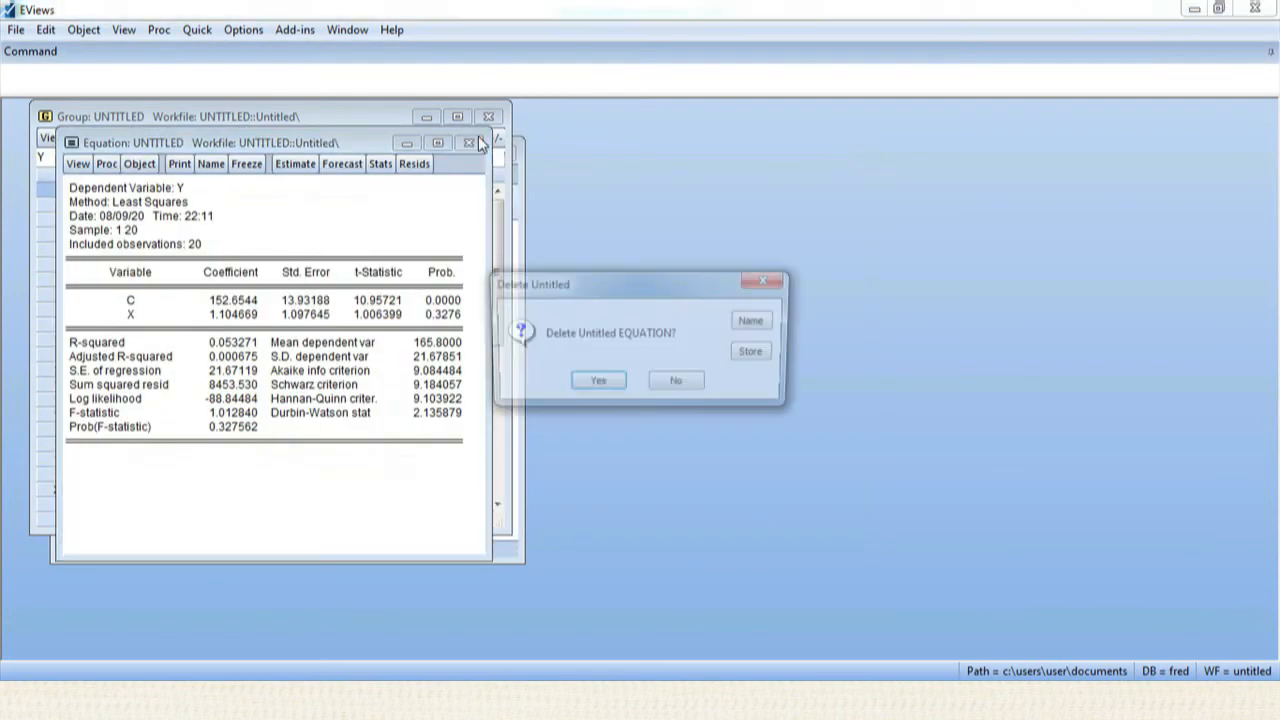
pyautogui.click(597, 384)
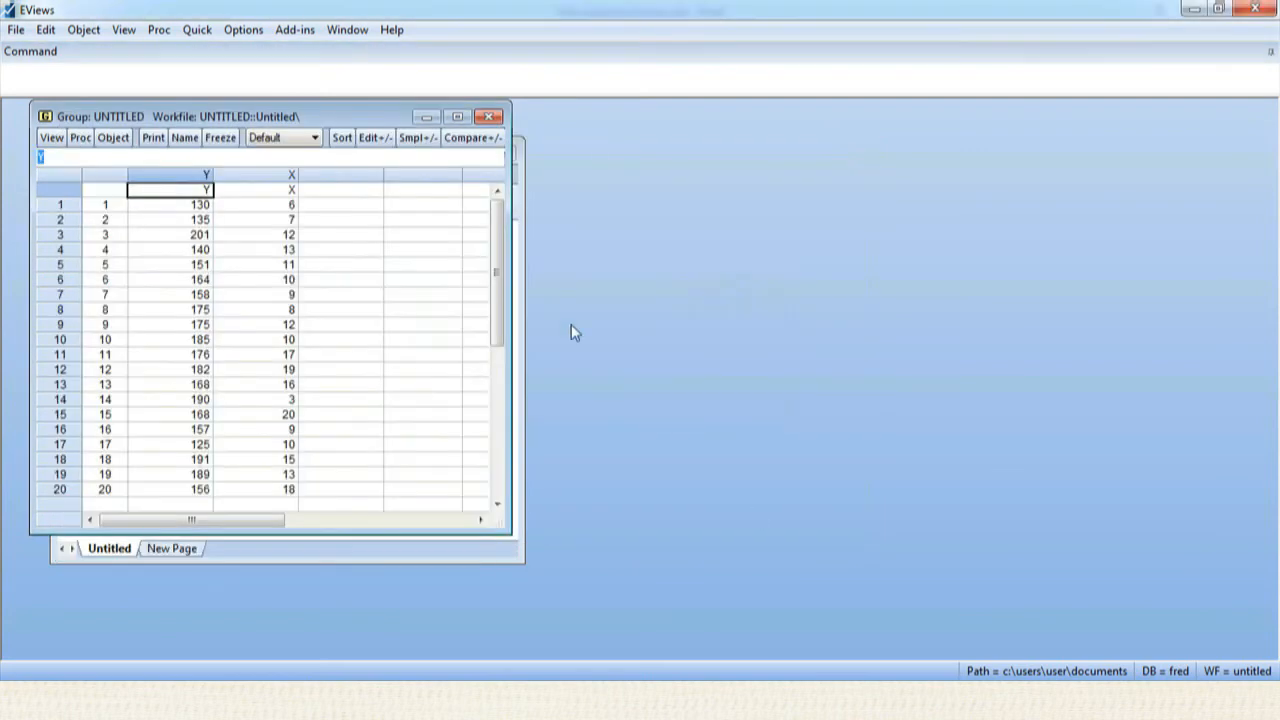
pyautogui.click(486, 118)
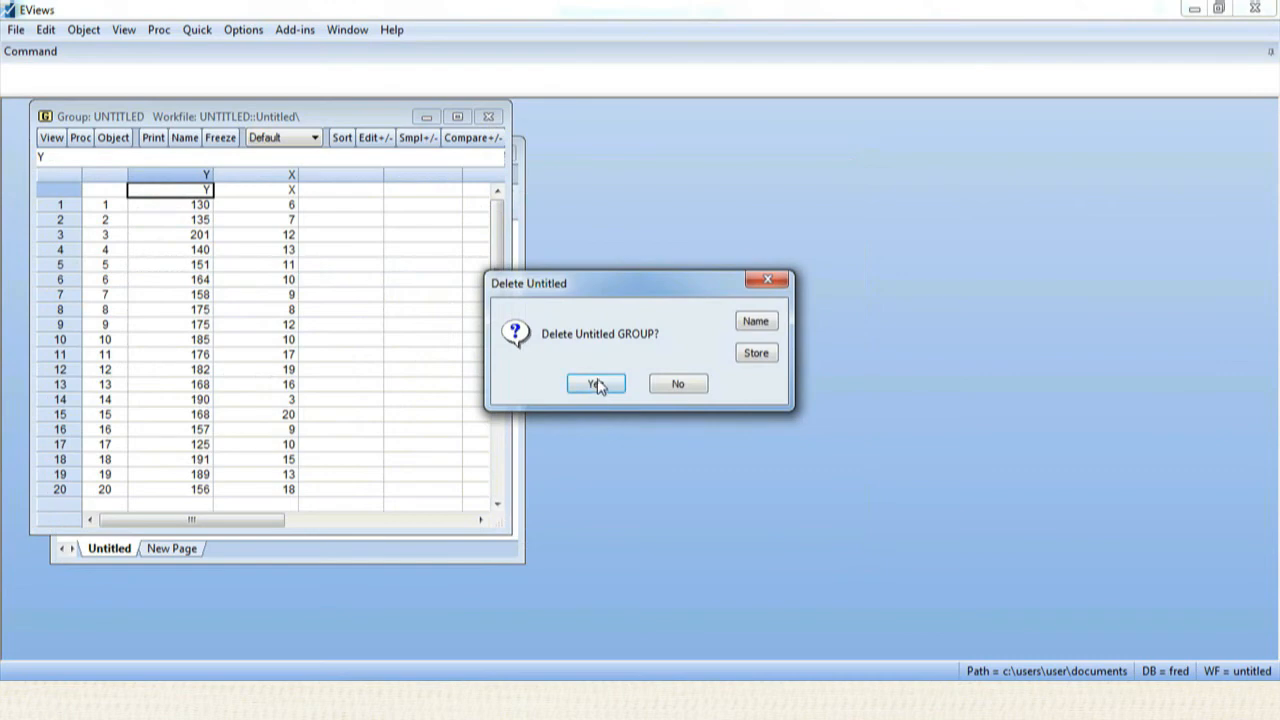
pyautogui.click(597, 384)
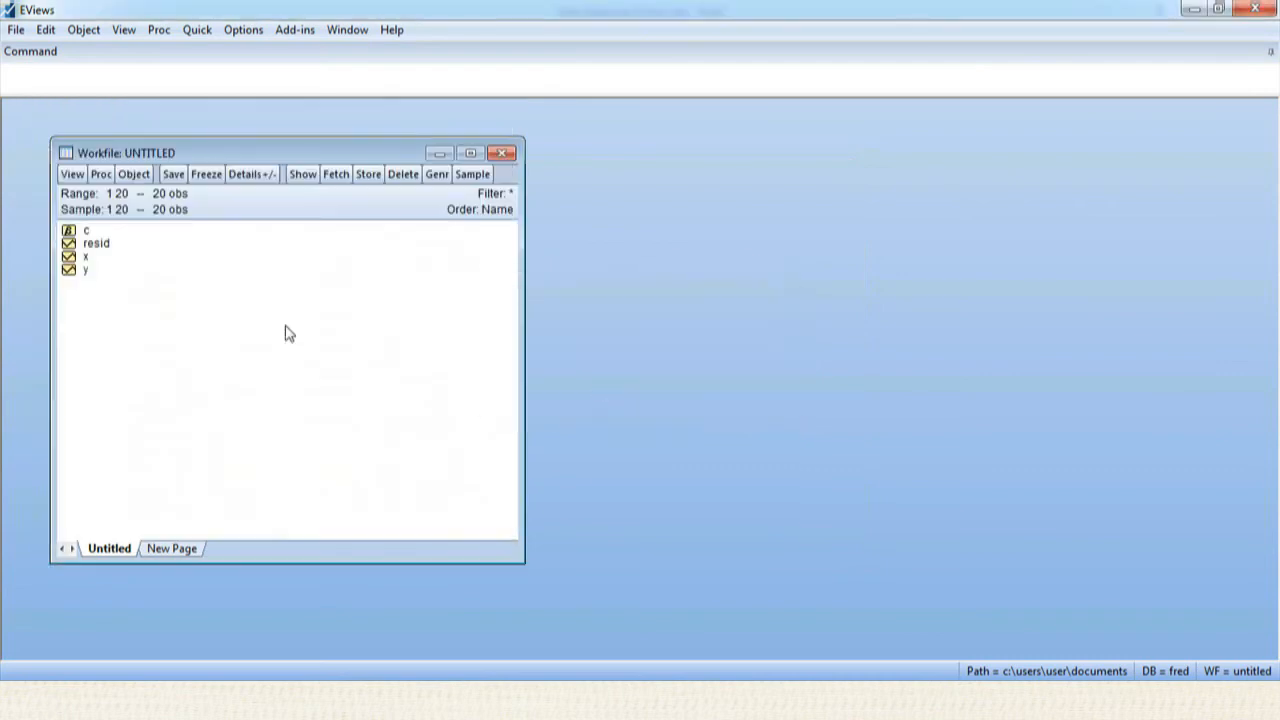
# Open the RESID series and compare its values with the e column in Data Spearman Eviews.xlsx.
pyautogui.doubleClick(89, 246)
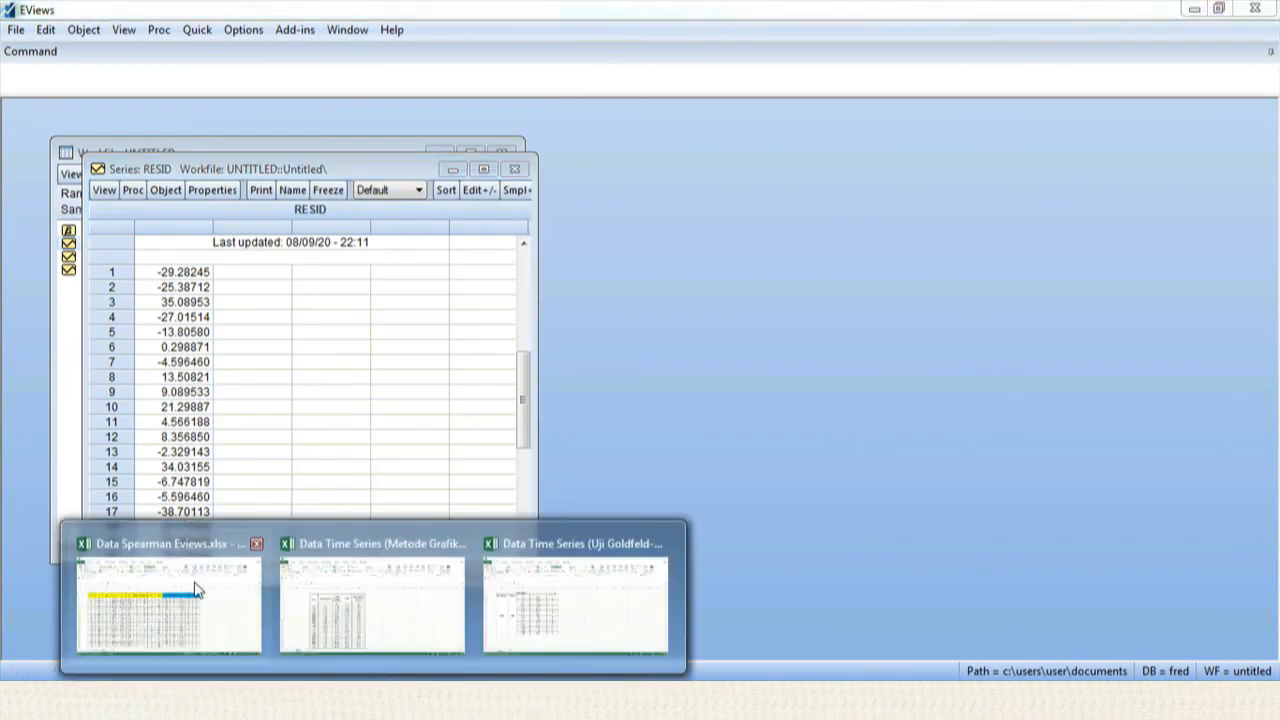
pyautogui.click(230, 592)
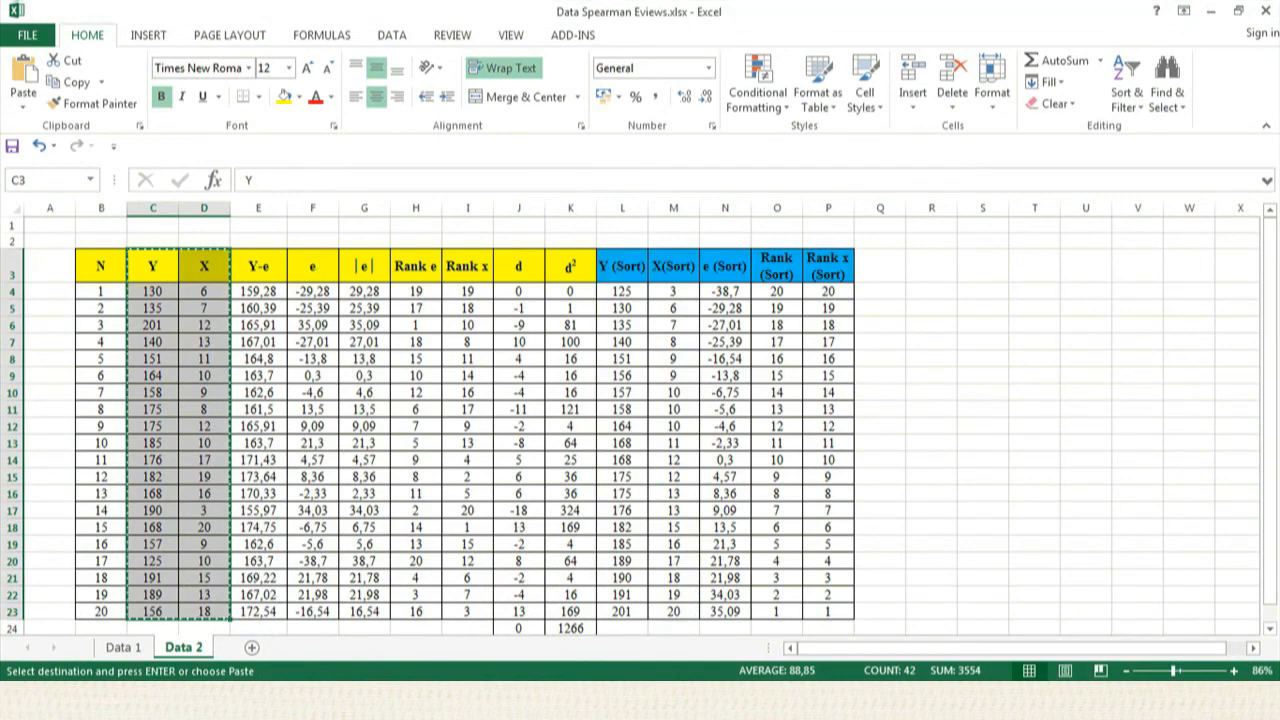
pyautogui.click(320, 701)
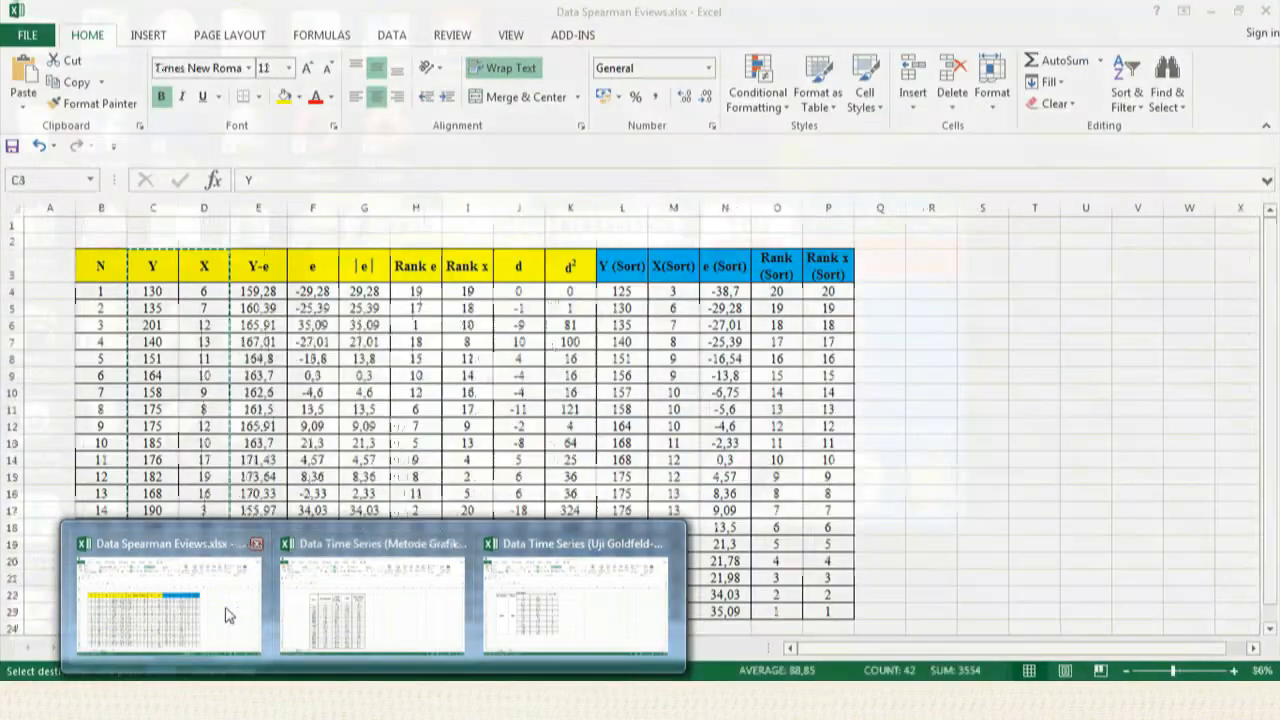
pyautogui.click(229, 614)
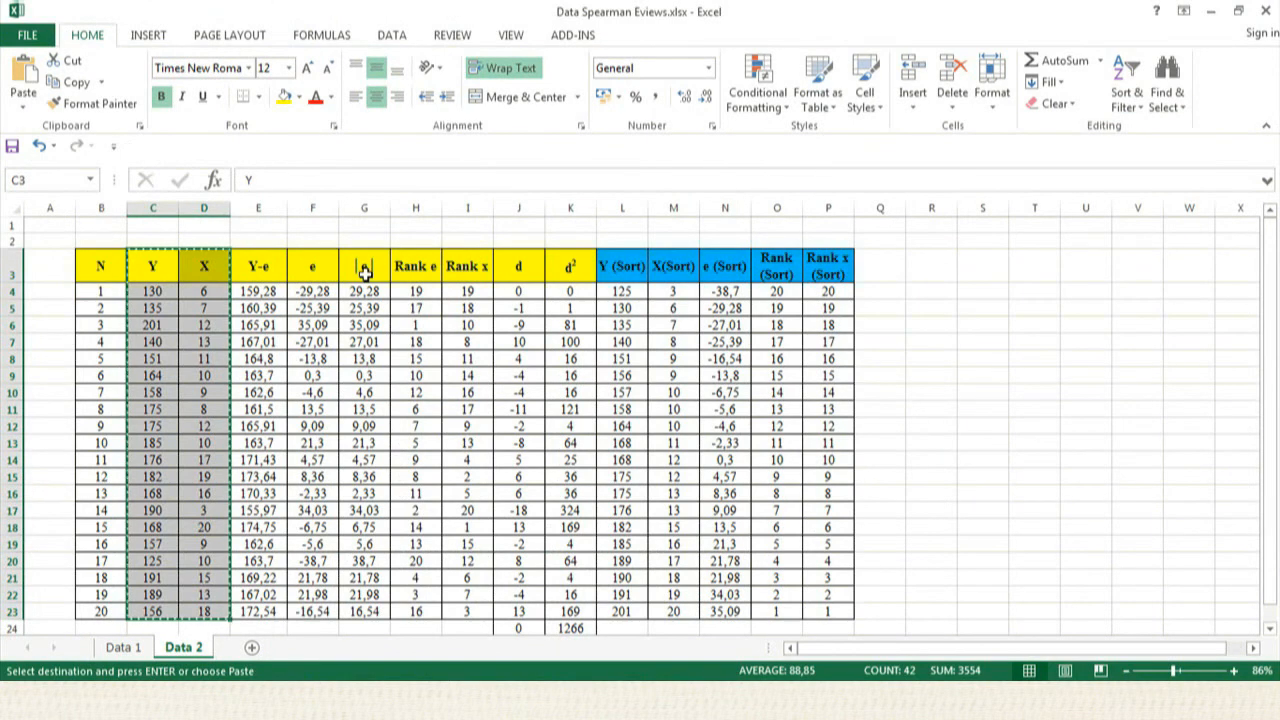
# Examine the first-row entries of the e and d columns on the Data 2 sheet.
pyautogui.click(326, 323)
pyautogui.click(307, 296)
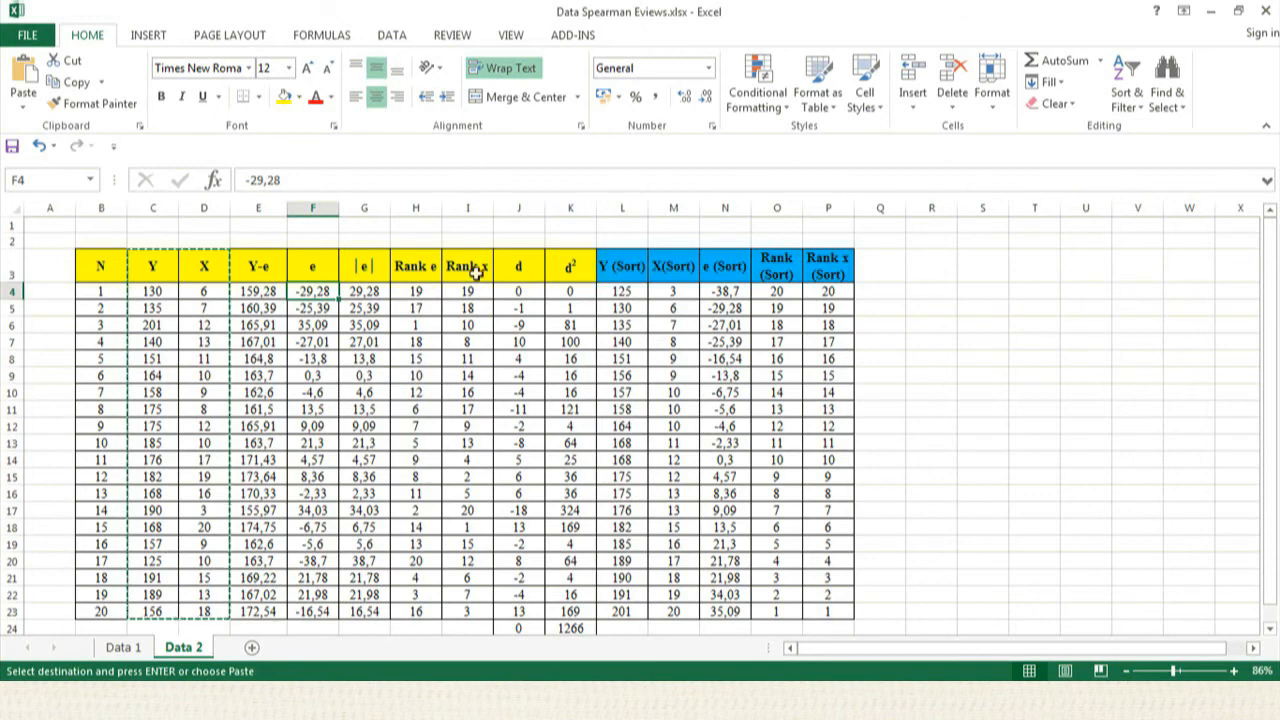
pyautogui.click(512, 290)
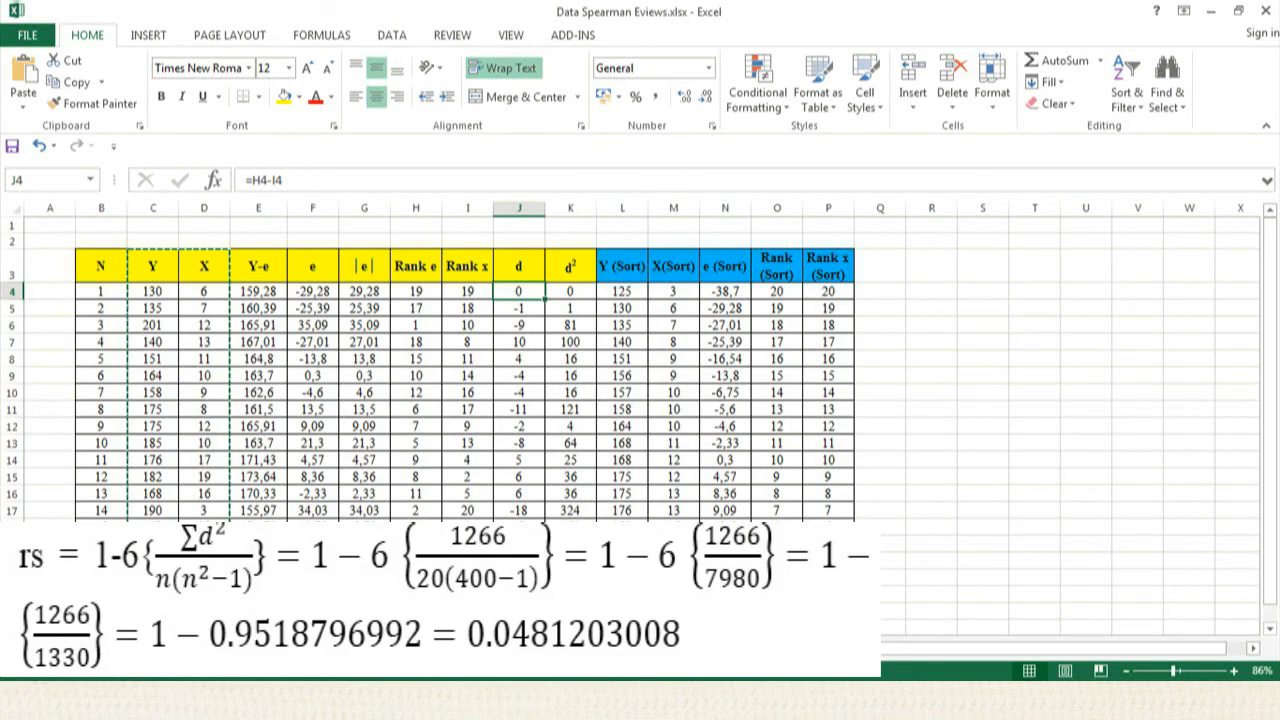
# Switch to Notepad and add the Spearman coefficient "rs=0.0481203008" on a new line, separated from the earlier notes by a blank line.
pyautogui.hotkey('alt', 'Tab')
pyautogui.press('Return')
pyautogui.press('Return')
pyautogui.write('rs')
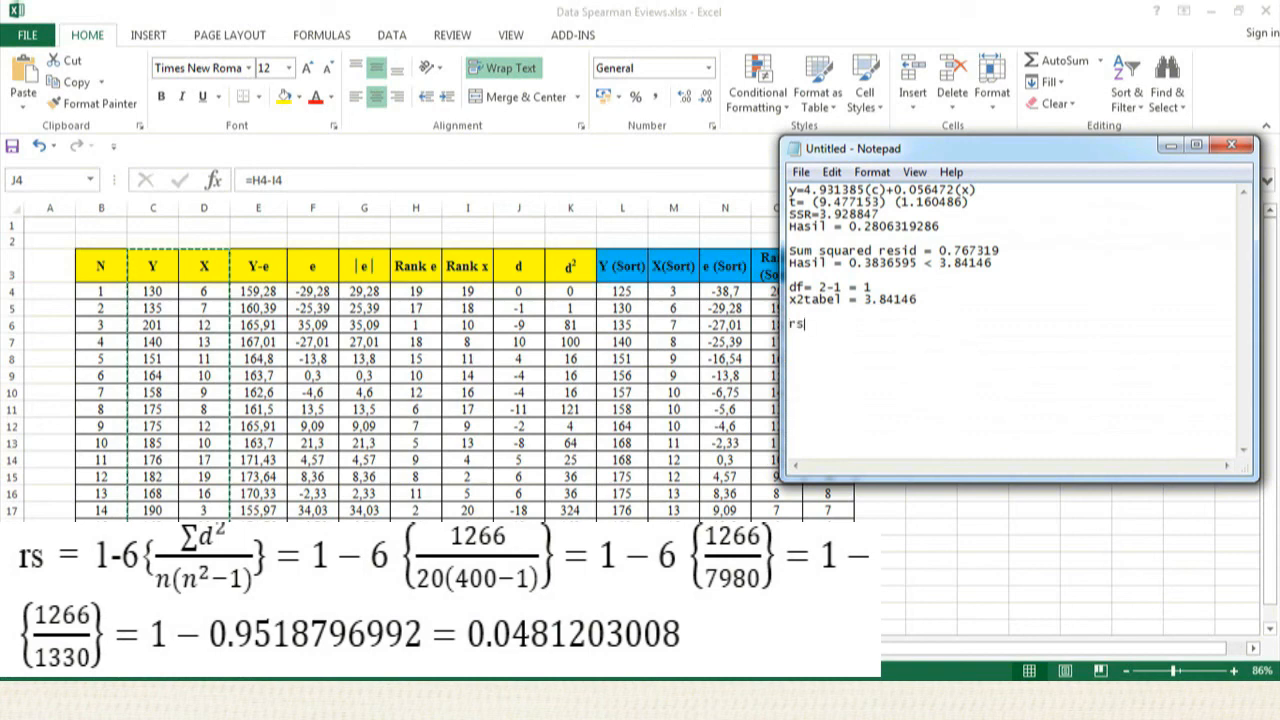
pyautogui.write('=0.0')
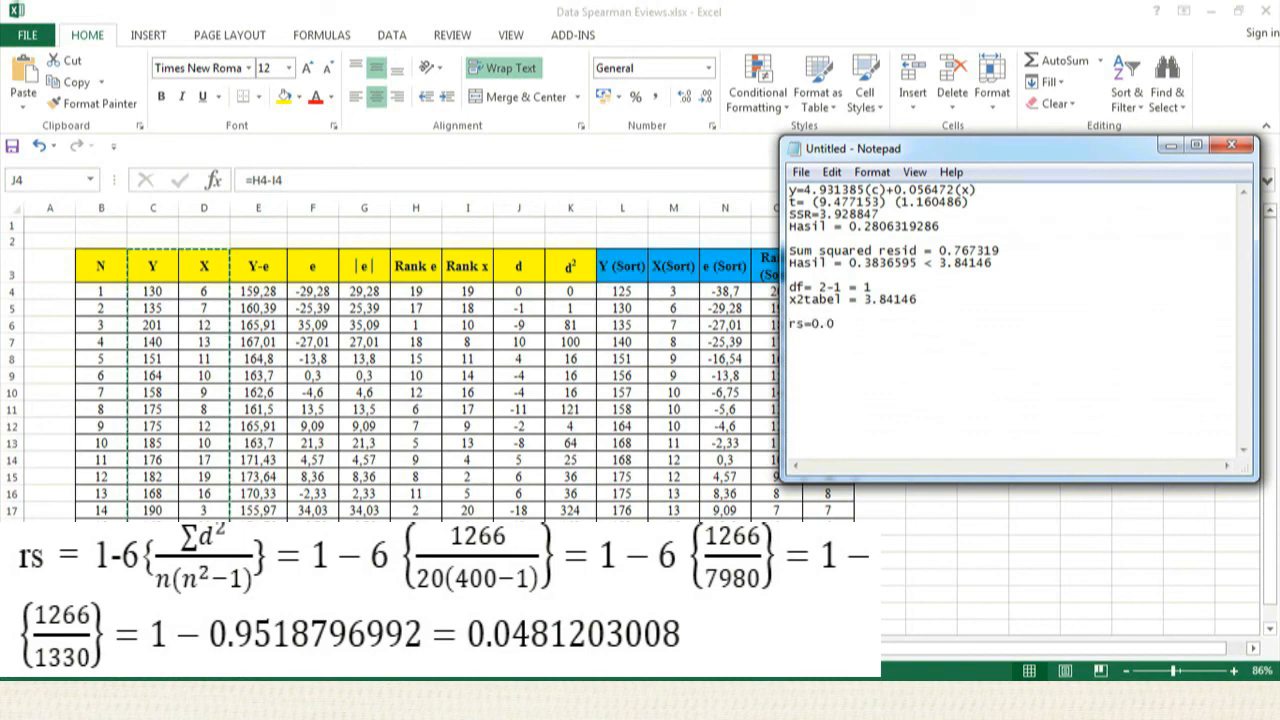
pyautogui.write('481203008')
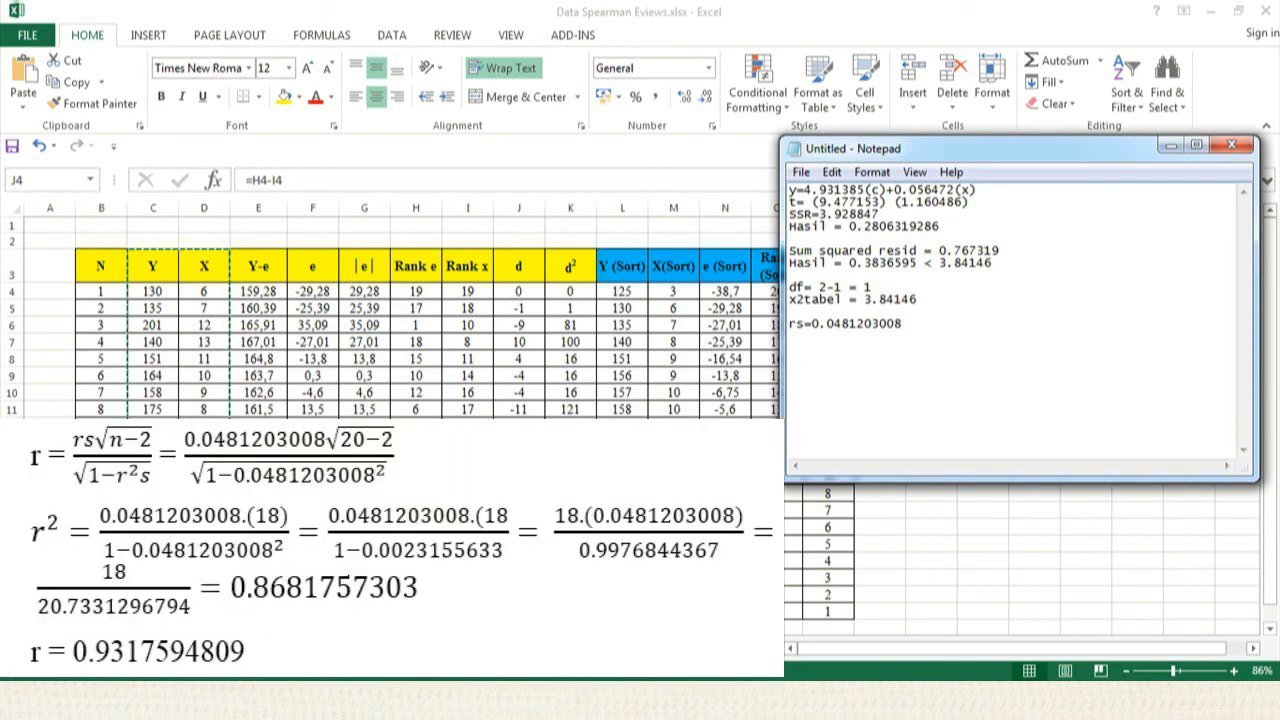
# Add the line "r= 0.9317594809 (t-hitung)" below the rs value in the notes.
pyautogui.press('Return')
pyautogui.write('r= 0')
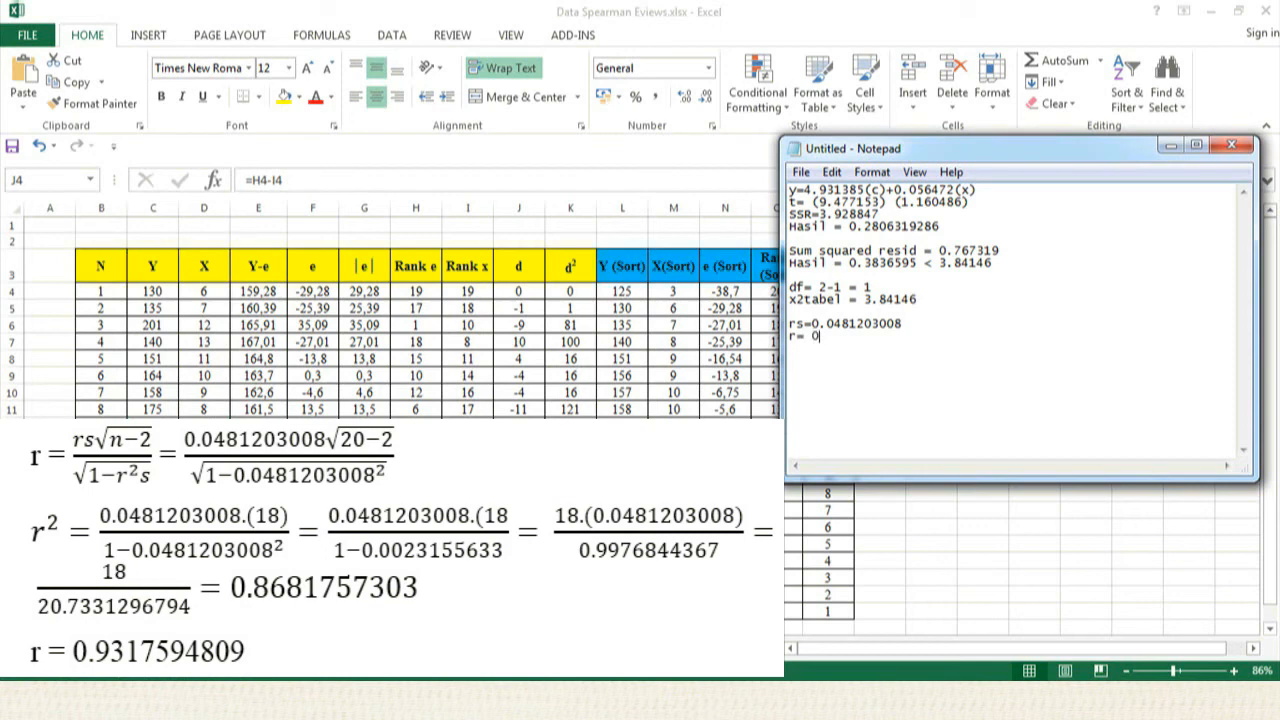
pyautogui.write('.9317594809')
pyautogui.write('(t')
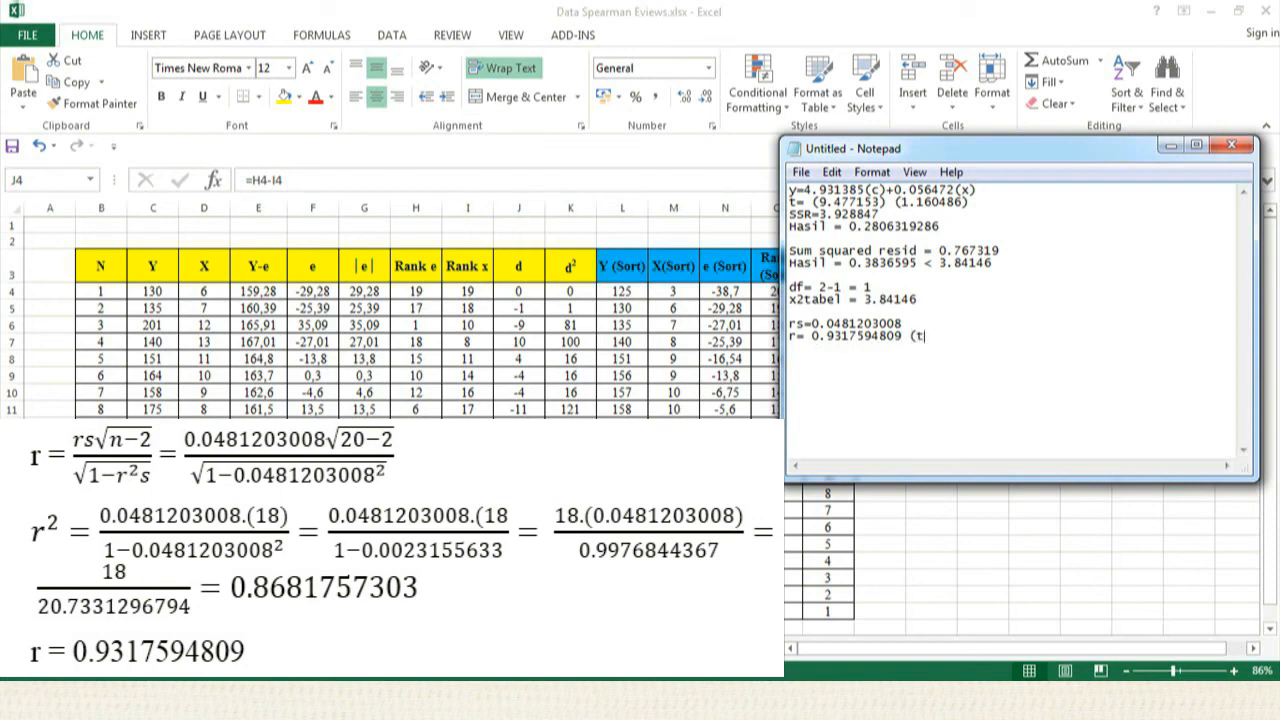
pyautogui.write('-hitung)')
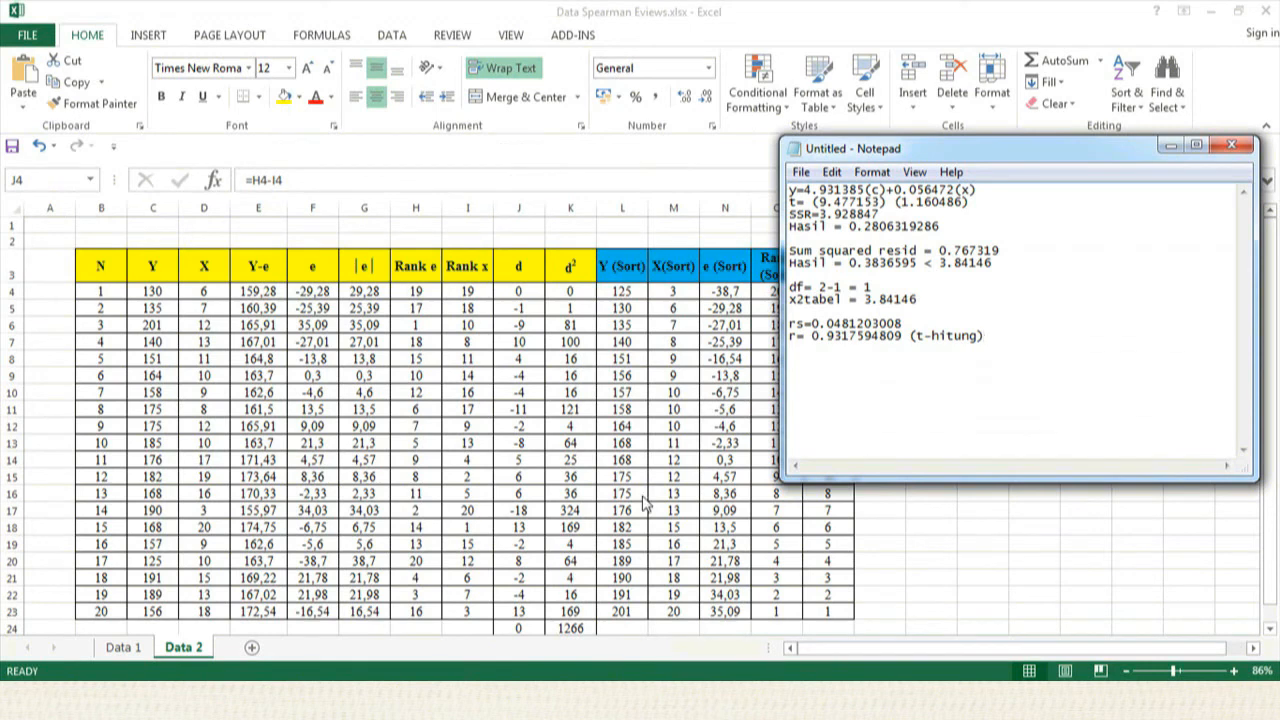
# Open tabel-t.pdf from the PDF folder and go to the t distribution table for df = 1 – 40.
pyautogui.click(312, 618)
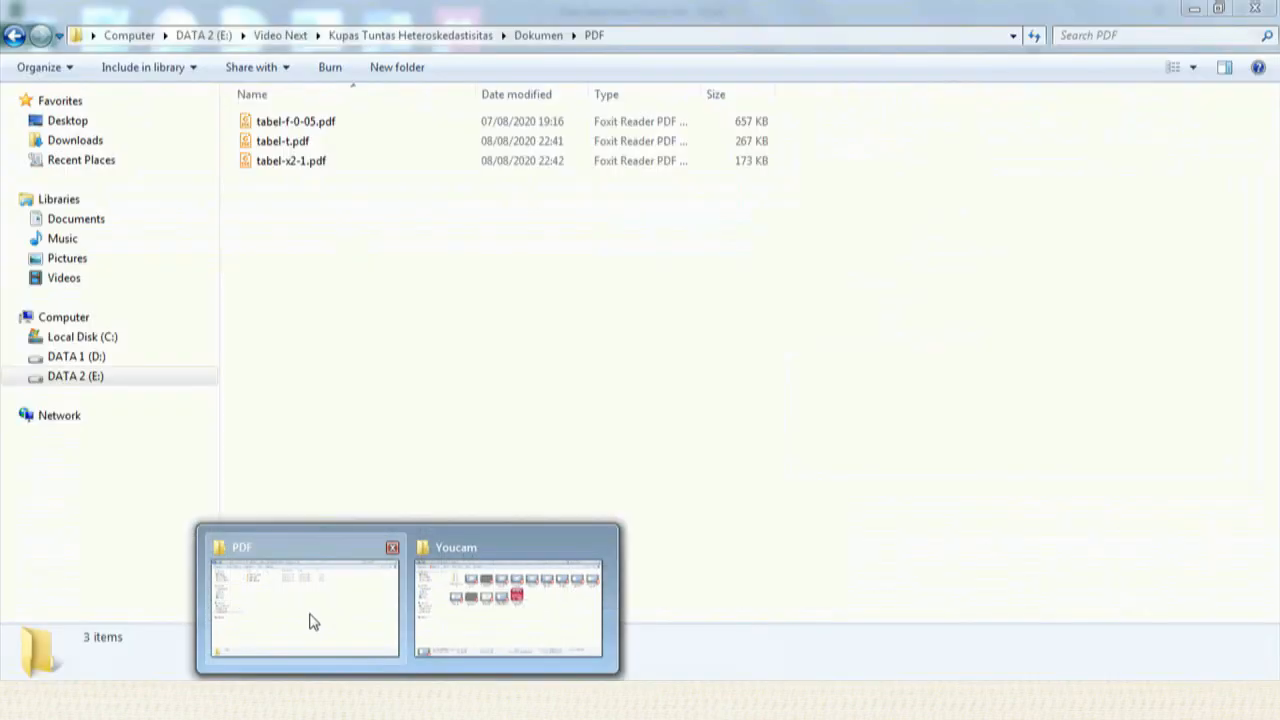
pyautogui.doubleClick(295, 146)
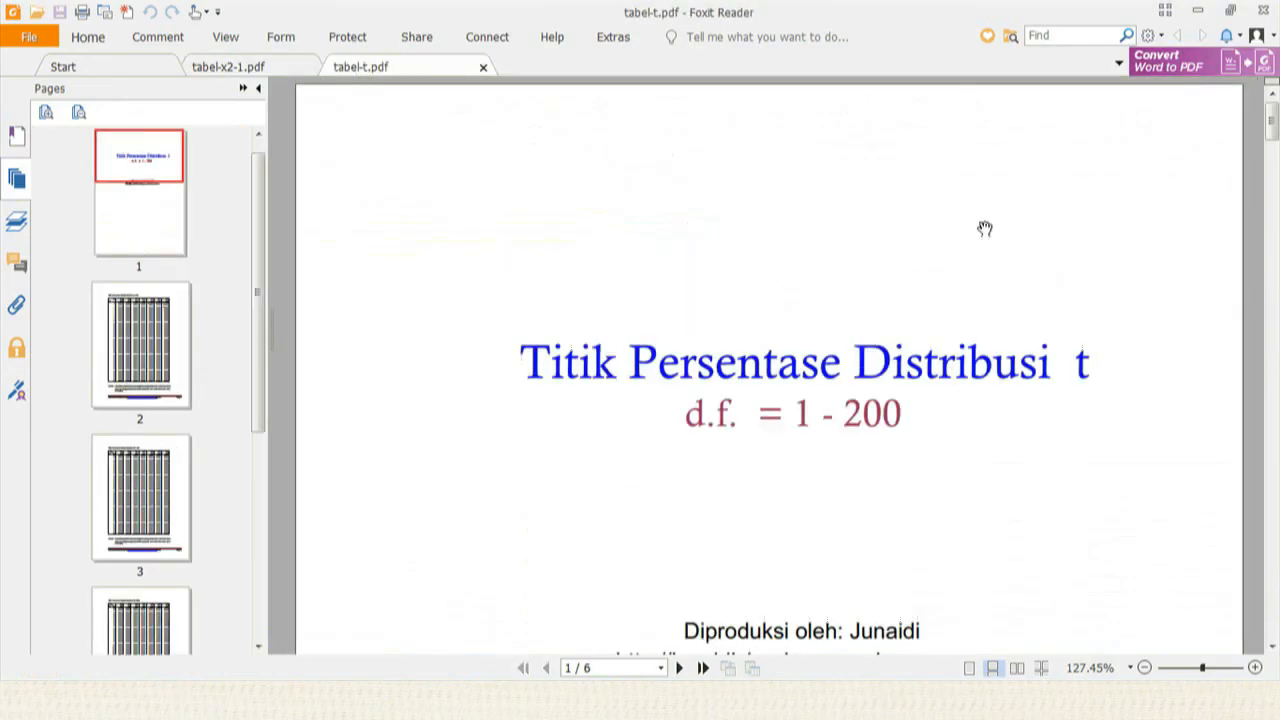
pyautogui.moveTo(1272, 120); pyautogui.dragTo(1272, 226)
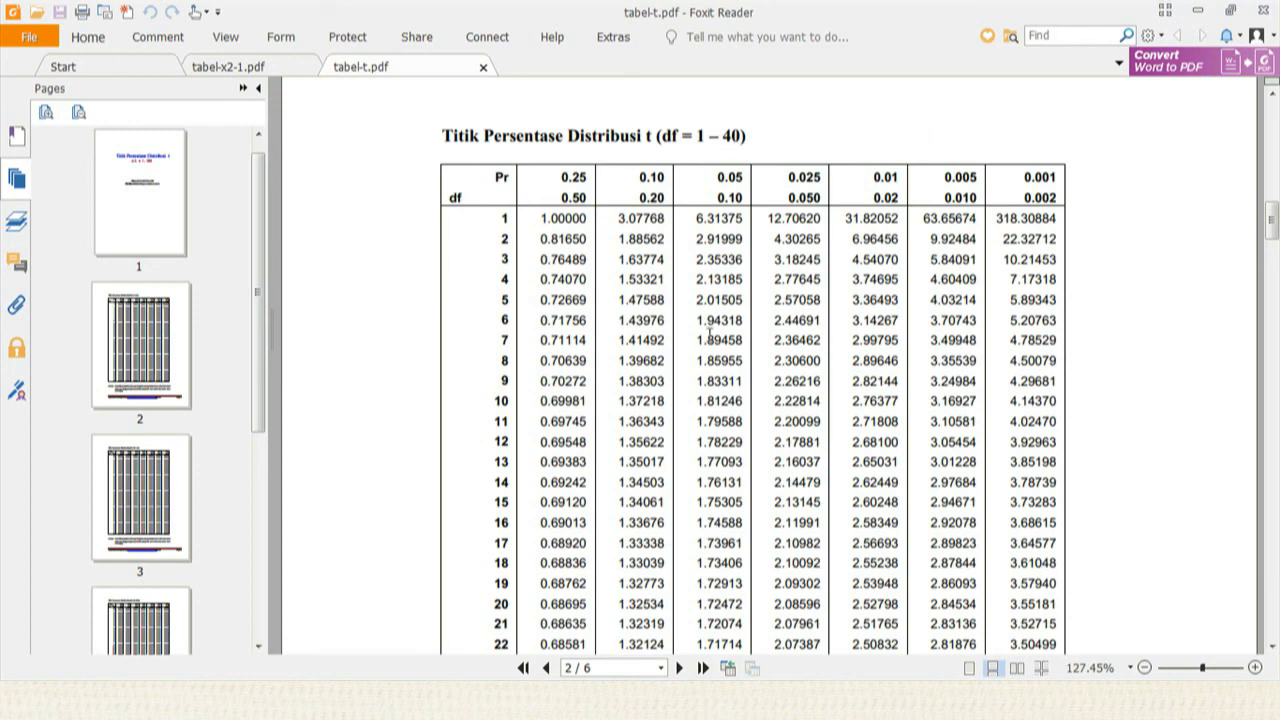
# Record the degrees of freedom in Notepad as "df = n-k =20-2=18", checking the last N value in Data Spearman Eviews.xlsx.
pyautogui.click(180, 627)
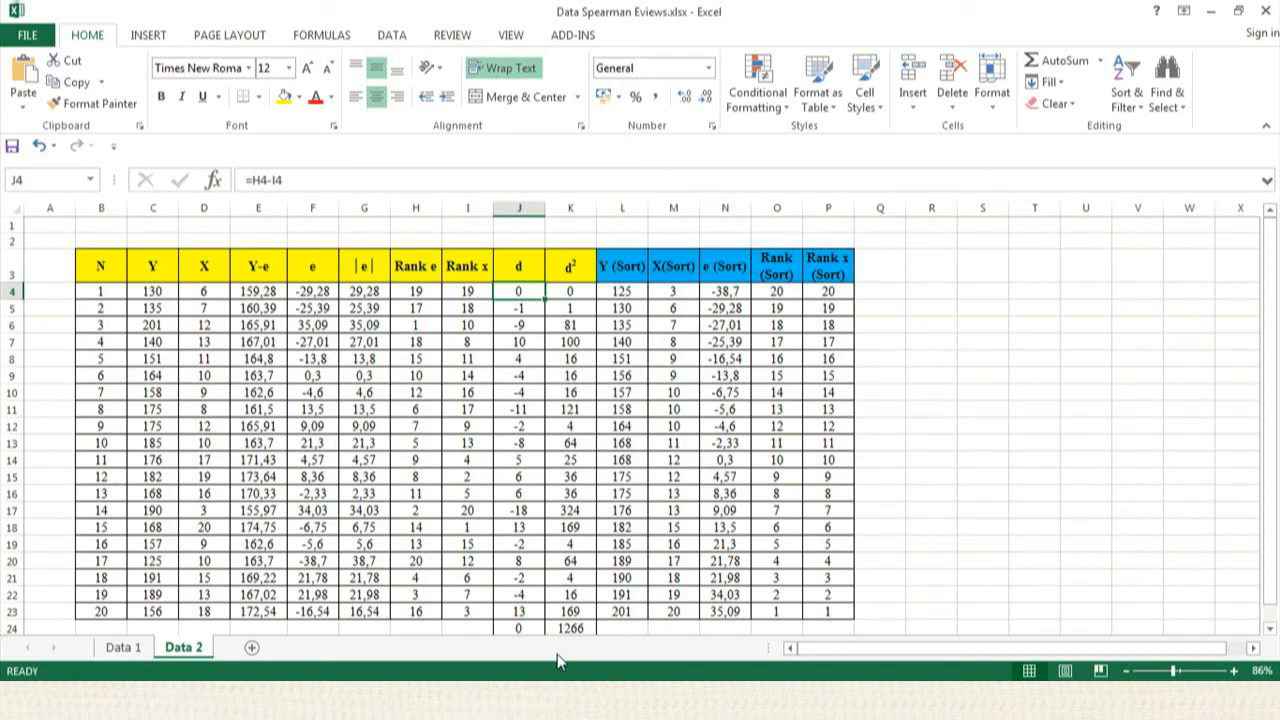
pyautogui.click(565, 698)
pyautogui.press('Return')
pyautogui.press('Return')
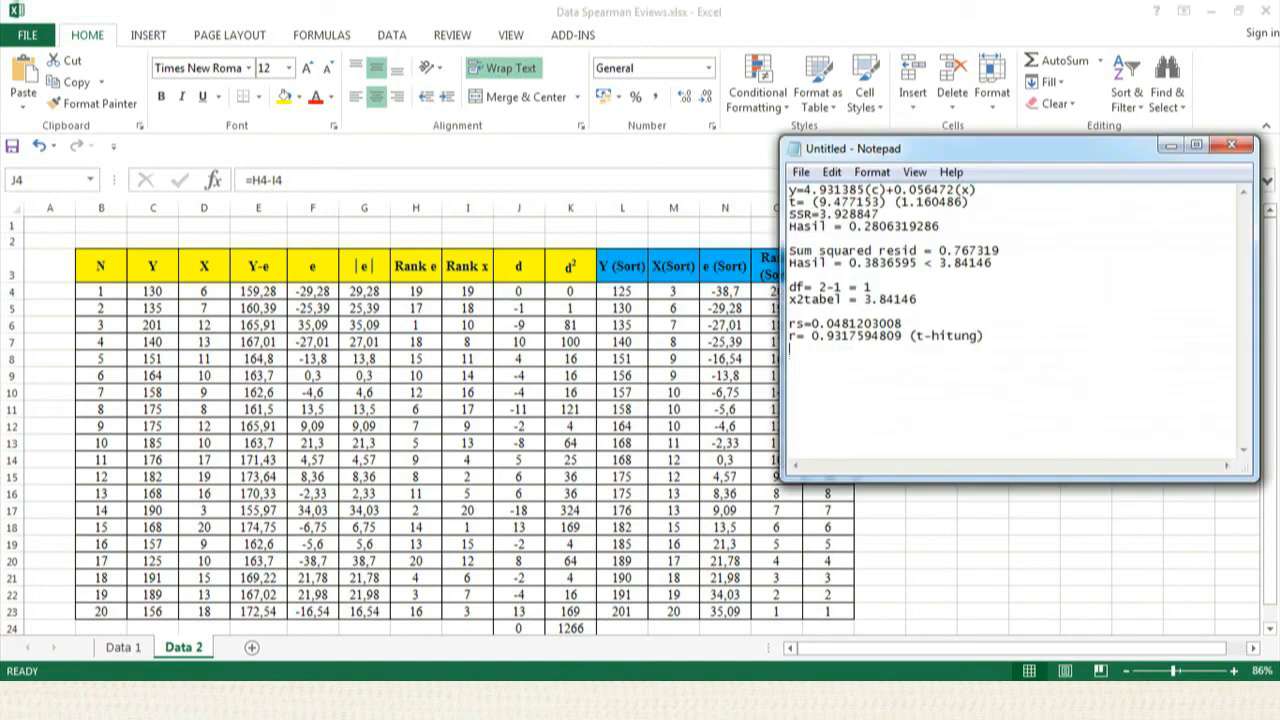
pyautogui.write('df = n-k =')
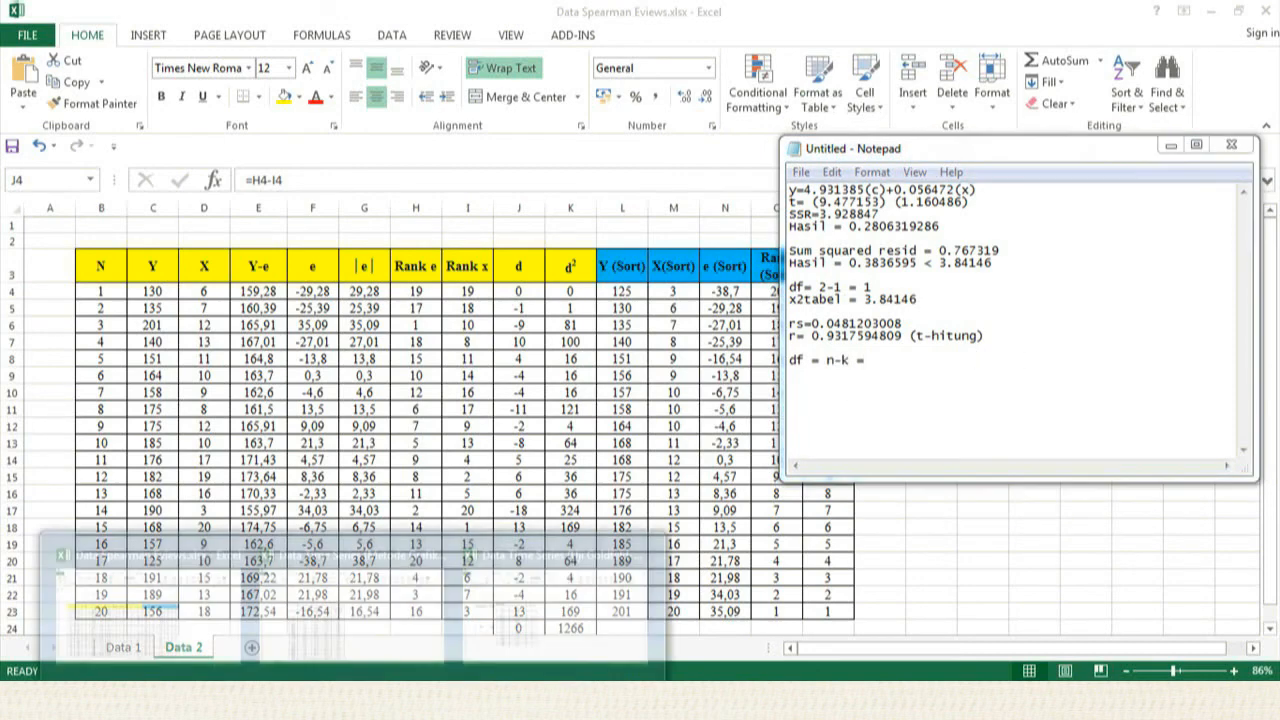
pyautogui.click(200, 615)
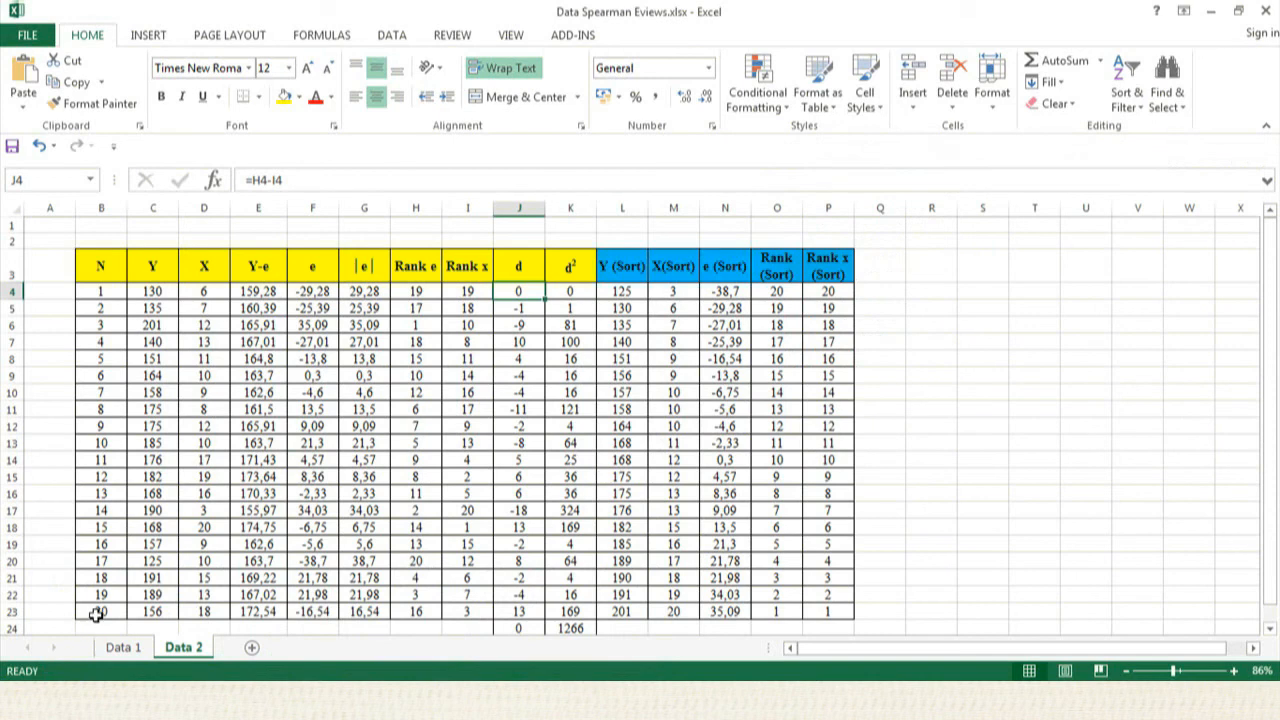
pyautogui.click(97, 613)
pyautogui.click(480, 700)
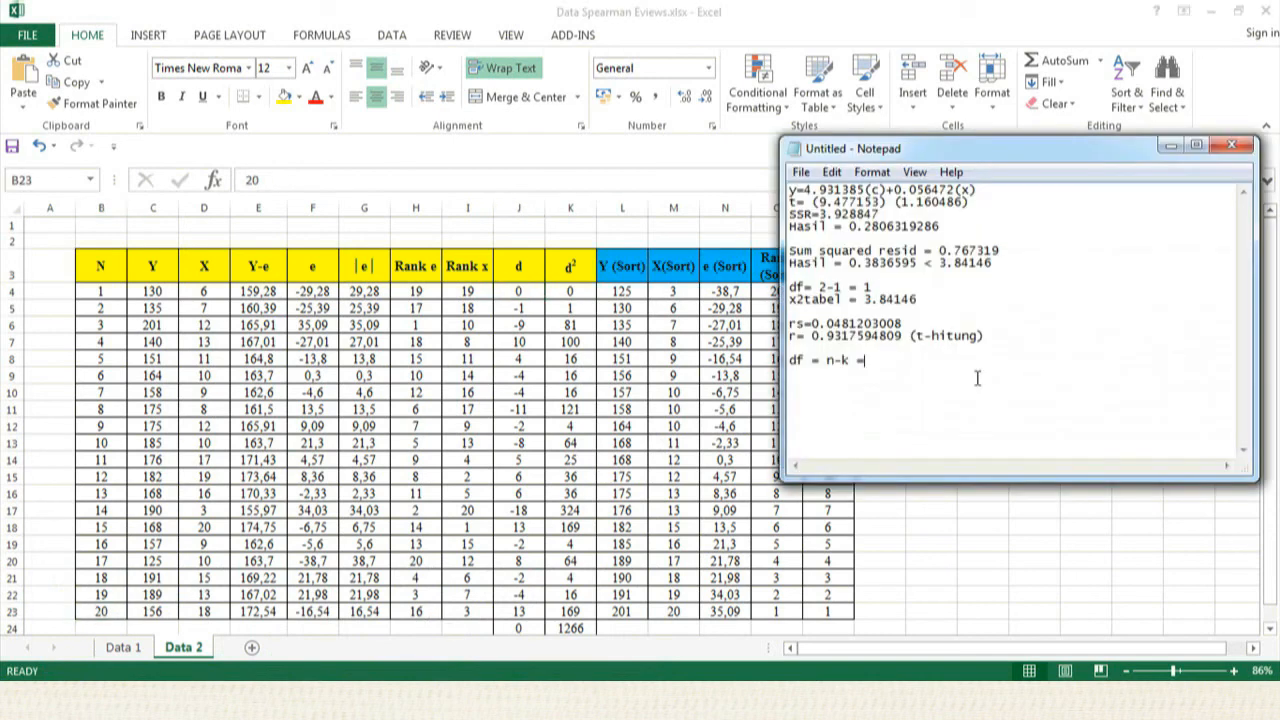
pyautogui.write('20-')
pyautogui.write('2=18')
# Switch to tabel-t.pdf and copy the t value in the df 18 row under the 0.05 one-tailed probability column.
pyautogui.click(608, 700)
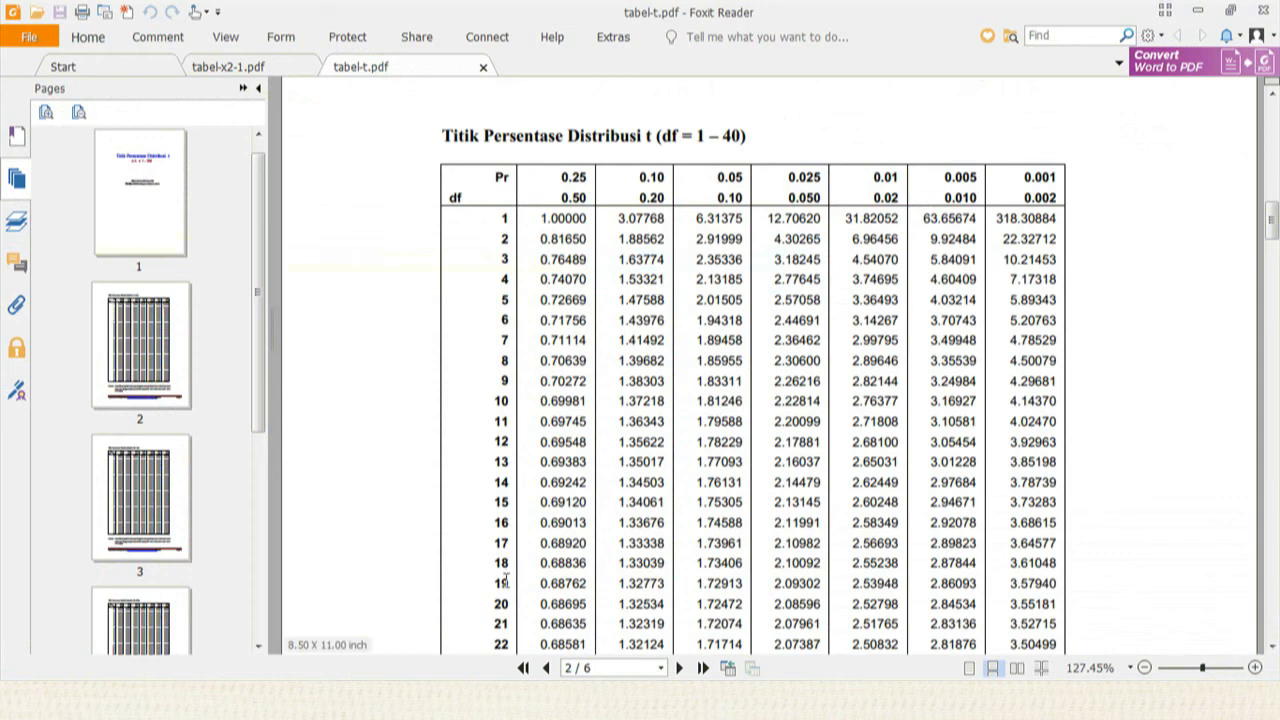
pyautogui.moveTo(495, 563); pyautogui.dragTo(514, 563)
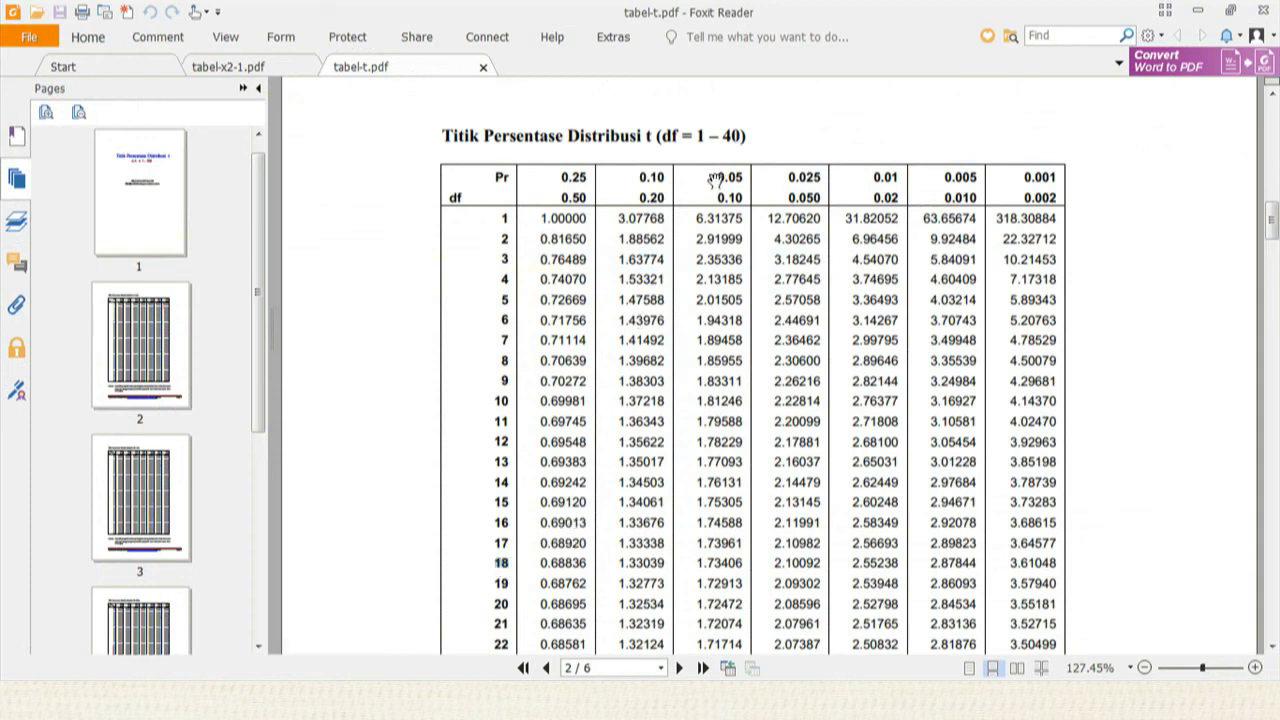
pyautogui.click(720, 176)
pyautogui.moveTo(731, 188); pyautogui.dragTo(822, 178)
pyautogui.click(725, 186)
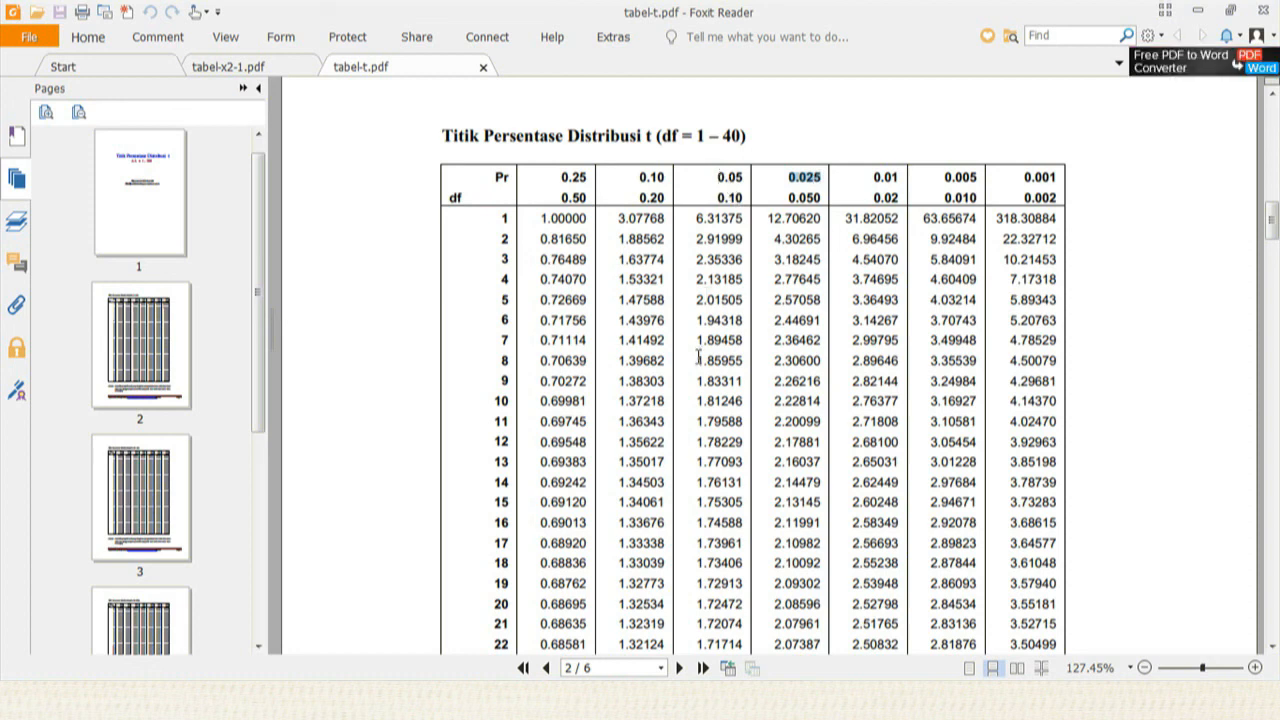
pyautogui.moveTo(698, 563); pyautogui.dragTo(740, 568)
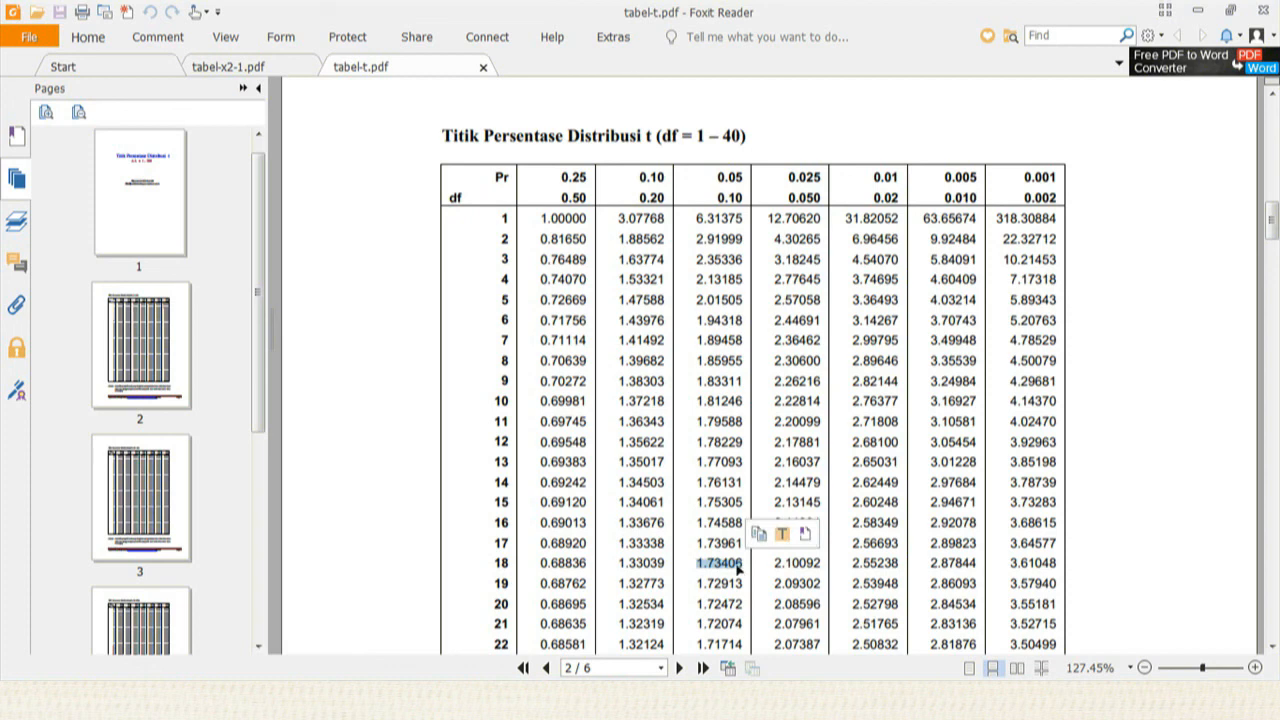
pyautogui.rightClick(740, 567)
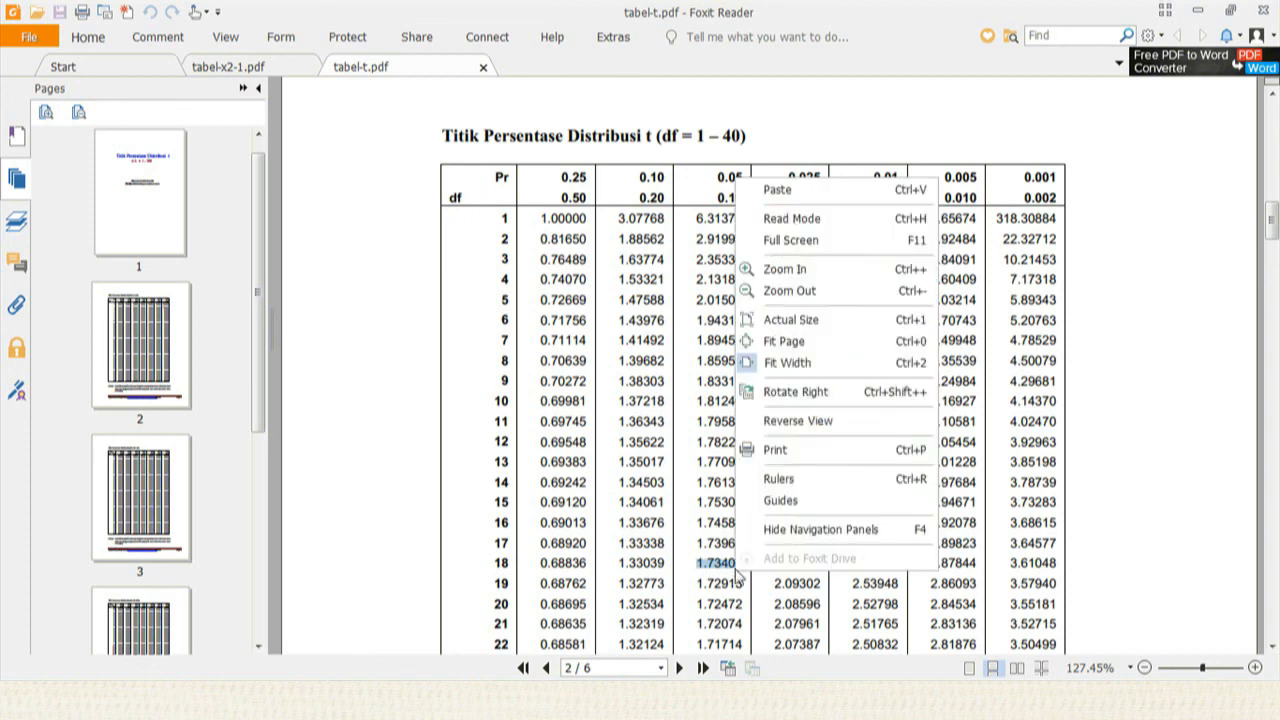
pyautogui.rightClick(717, 565)
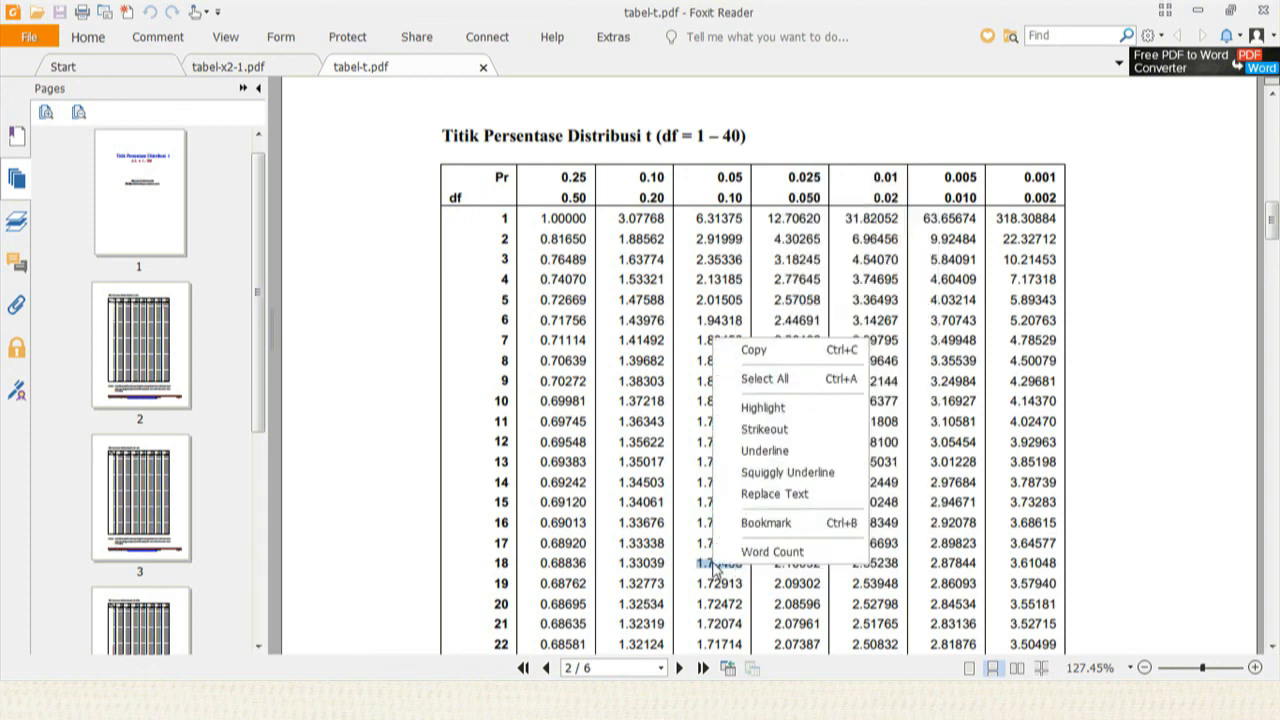
pyautogui.click(752, 353)
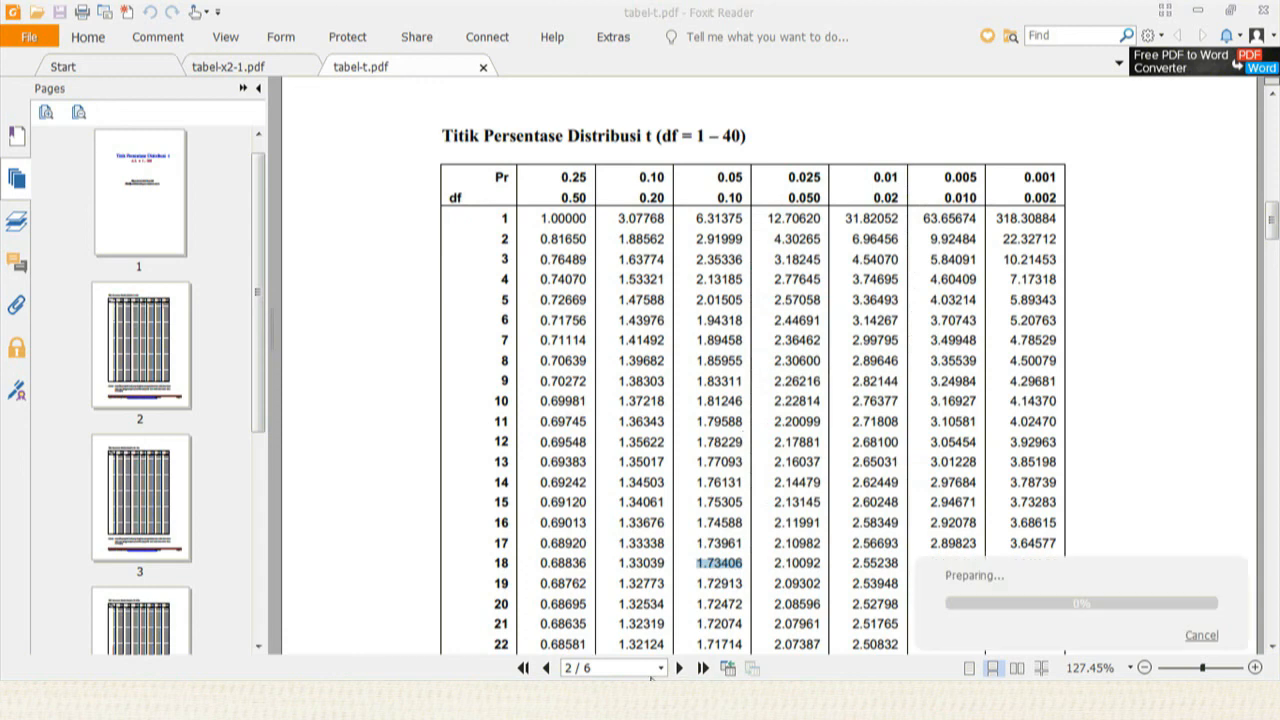
# In Notepad, paste the copied t-table value below the df line, separated by a blank line, as "1.73406 satu arah".
pyautogui.hotkey('alt', 'Tab')
pyautogui.press('Return')
pyautogui.hotkey('ctrl', 'v')
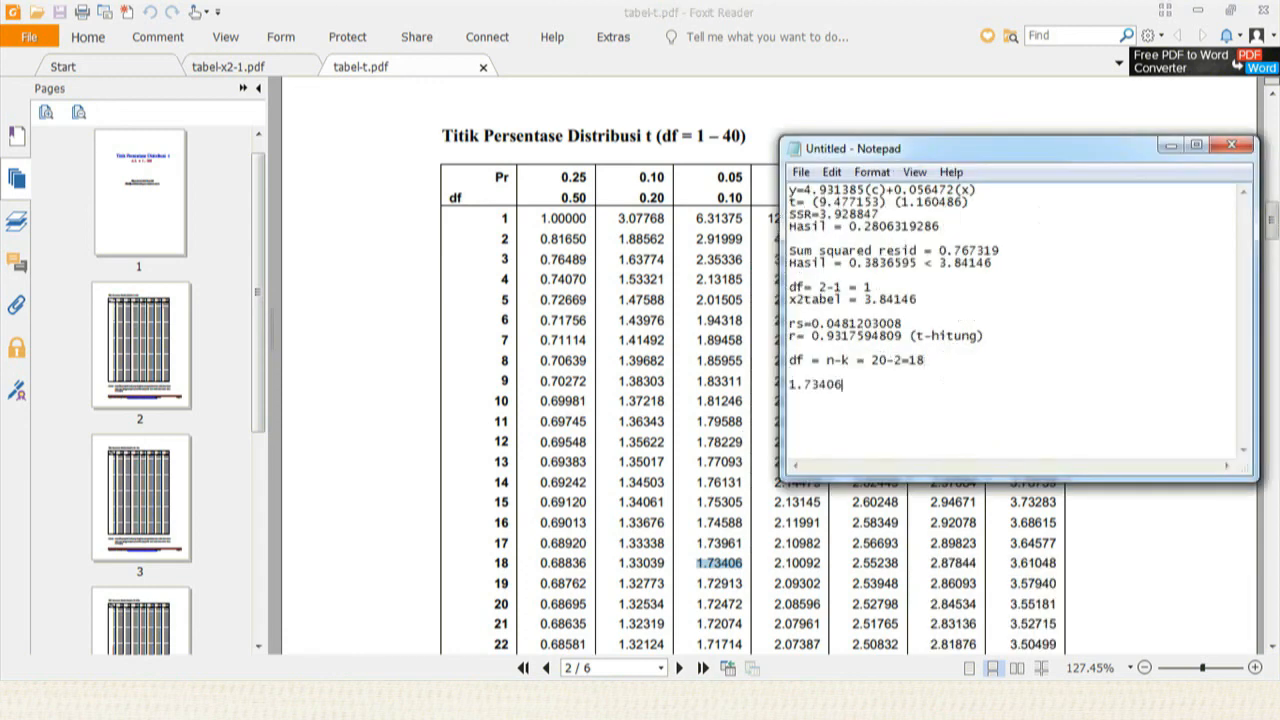
pyautogui.write('satu arah')
pyautogui.press('Return')
# Return to tabel-t.pdf and copy the df 18 value in the 0.025 column.
pyautogui.click(775, 566)
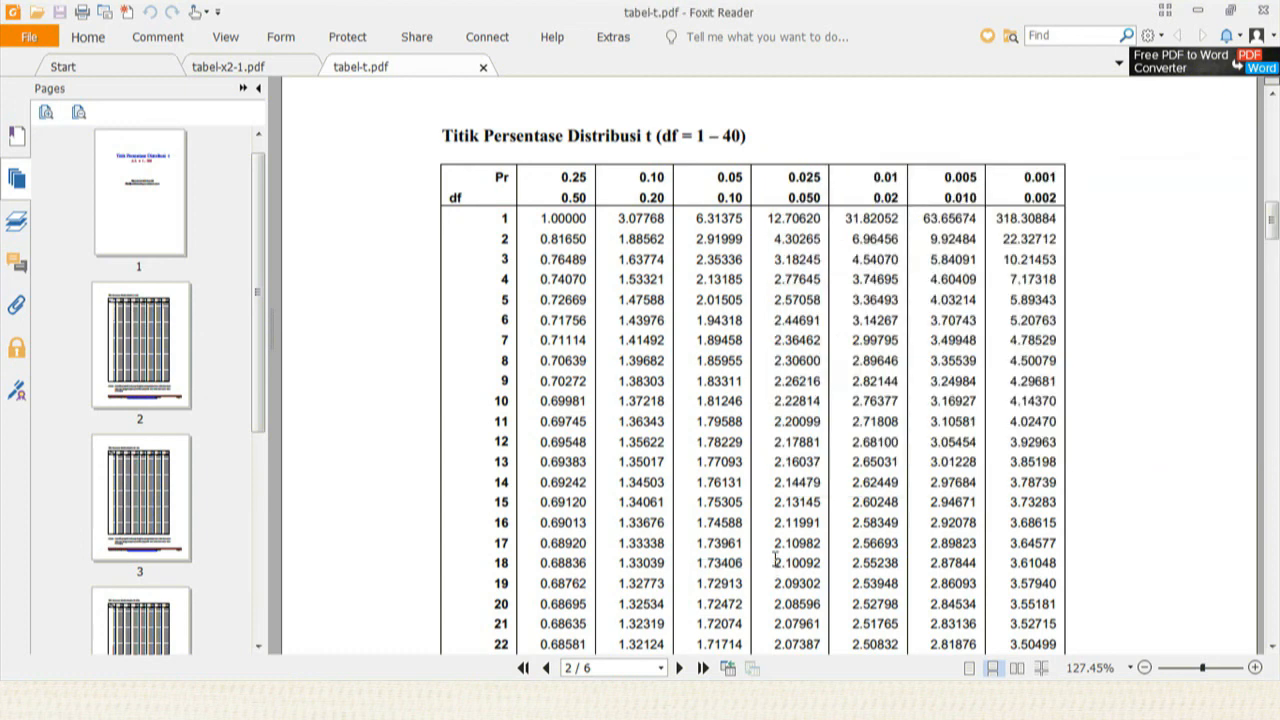
pyautogui.moveTo(775, 562); pyautogui.dragTo(816, 566)
pyautogui.rightClick(808, 566)
pyautogui.click(849, 350)
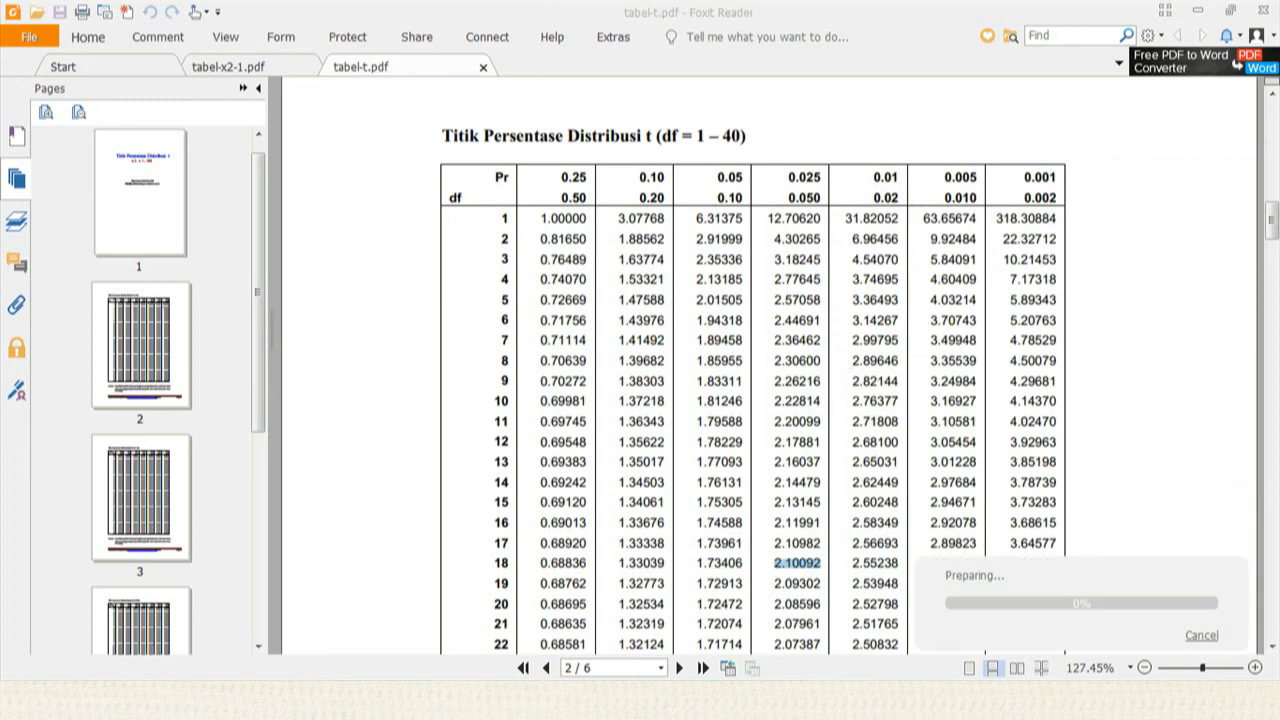
# Add the line "2.10092 dua arah" in Notepad directly below the satu arah value.
pyautogui.hotkey('alt', 'Tab')
pyautogui.press('Return')
pyautogui.hotkey('ctrl', 'v')
pyautogui.write('d')
pyautogui.write('i')
pyautogui.write('ua arah')
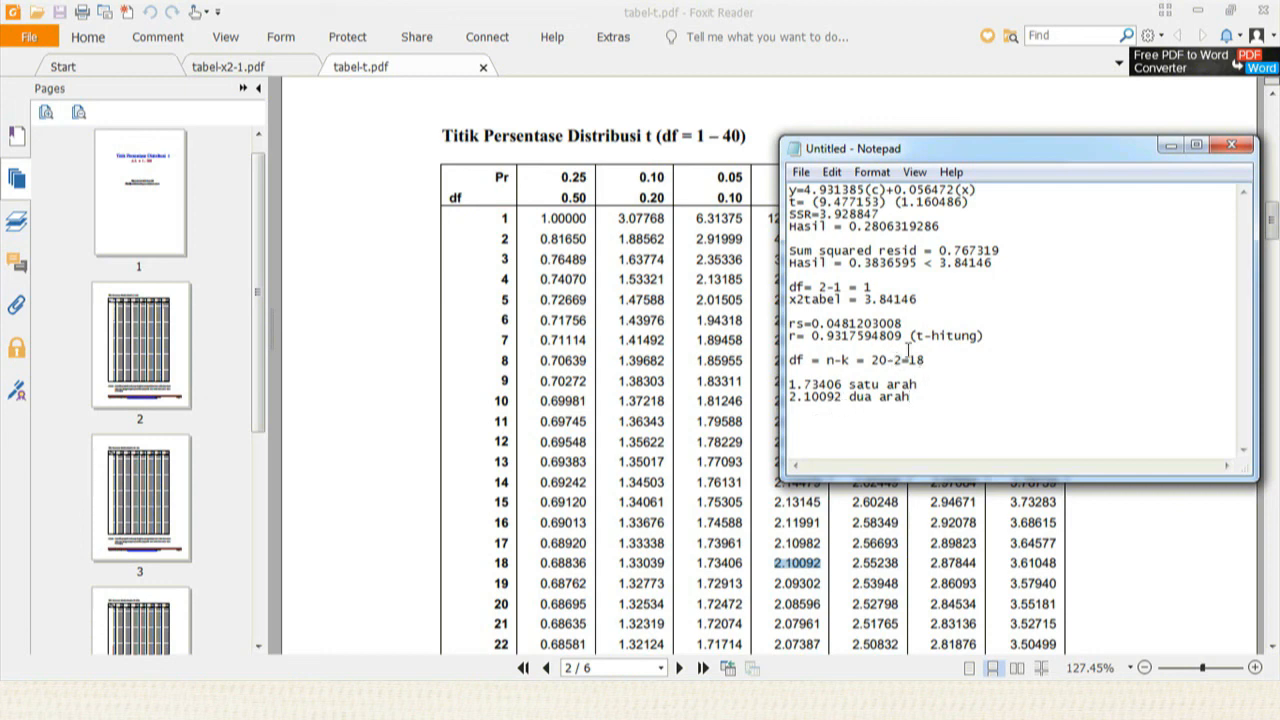
# Copy the t-hitung value 0.9317594809 to the end of both the satu arah and dua arah lines.
pyautogui.moveTo(909, 340); pyautogui.dragTo(813, 342)
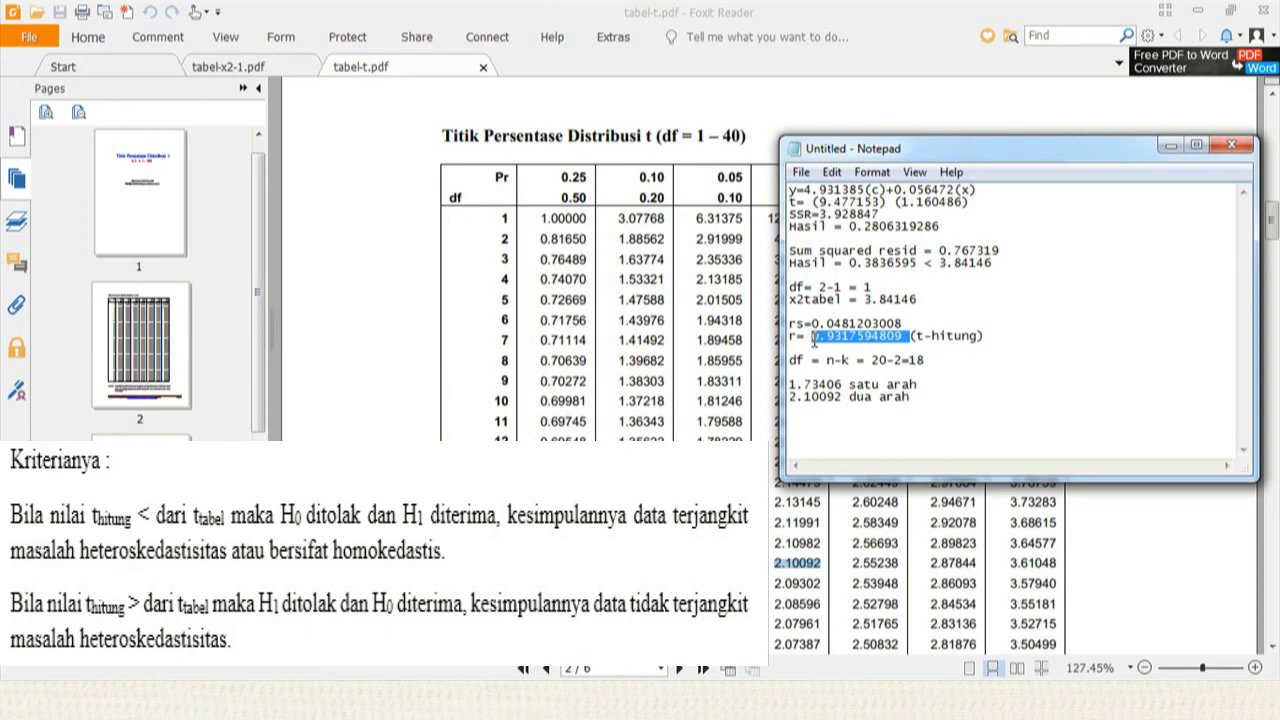
pyautogui.rightClick(905, 342)
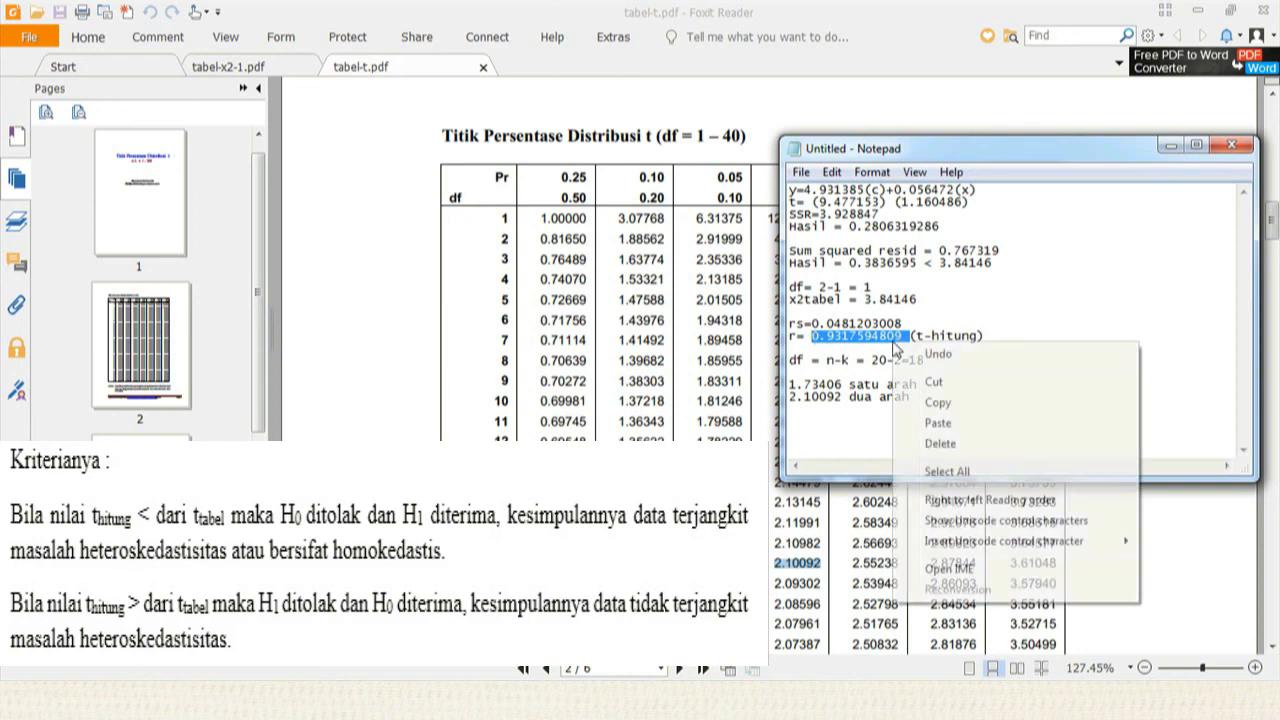
pyautogui.click(932, 402)
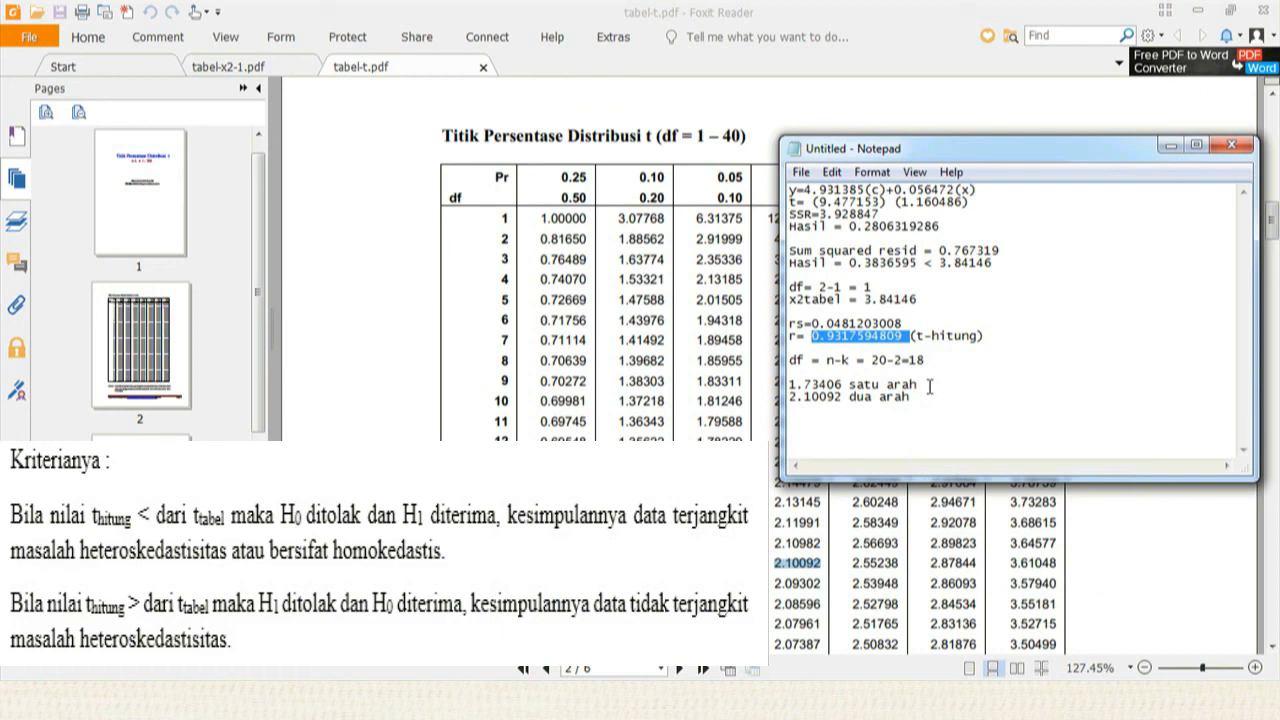
pyautogui.click(930, 387)
pyautogui.hotkey('ctrl', 'v')
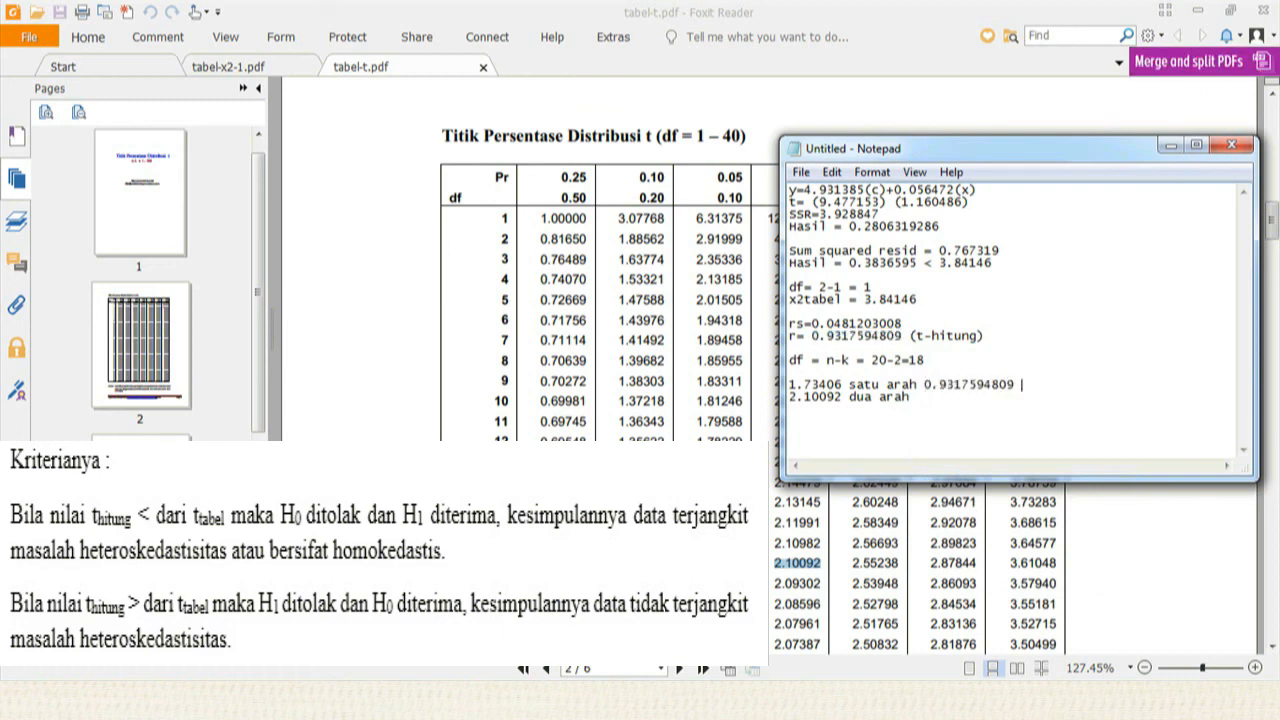
pyautogui.hotkey('ctrl', 'v')
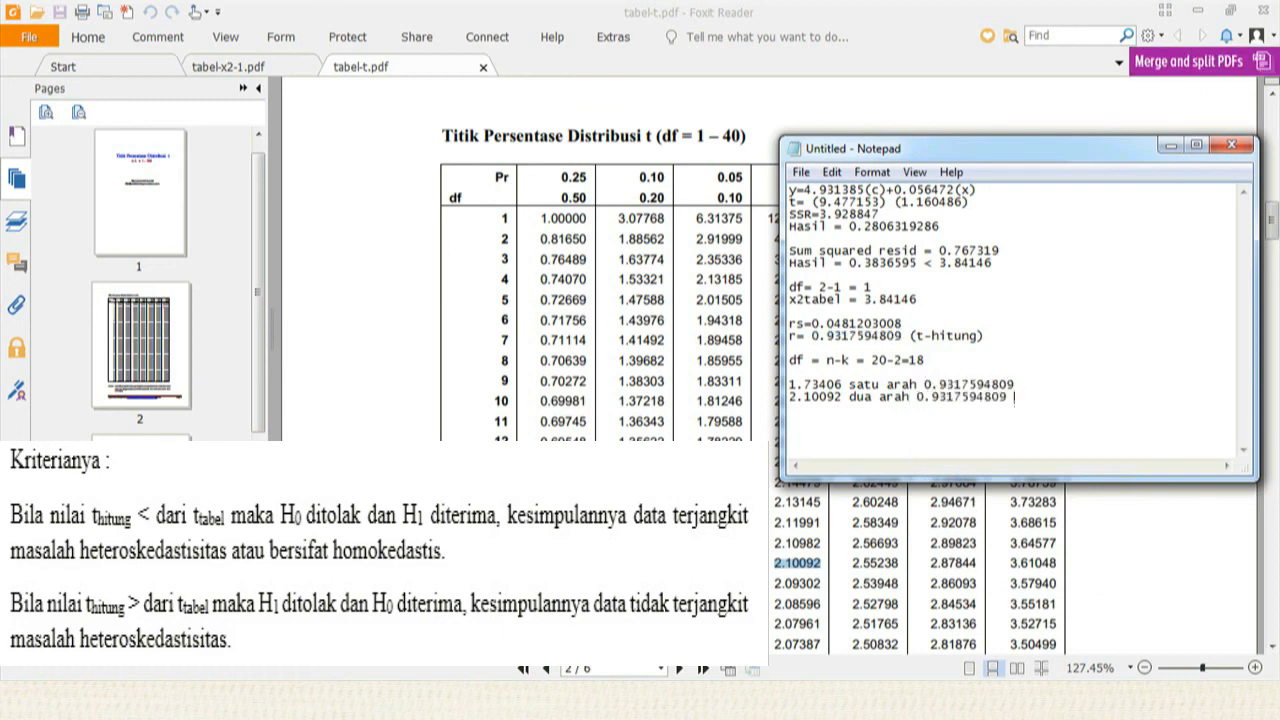
# Replace "satu arah" with ">" so the line reads "1.73406 > 0.9317594809".
pyautogui.click(922, 383)
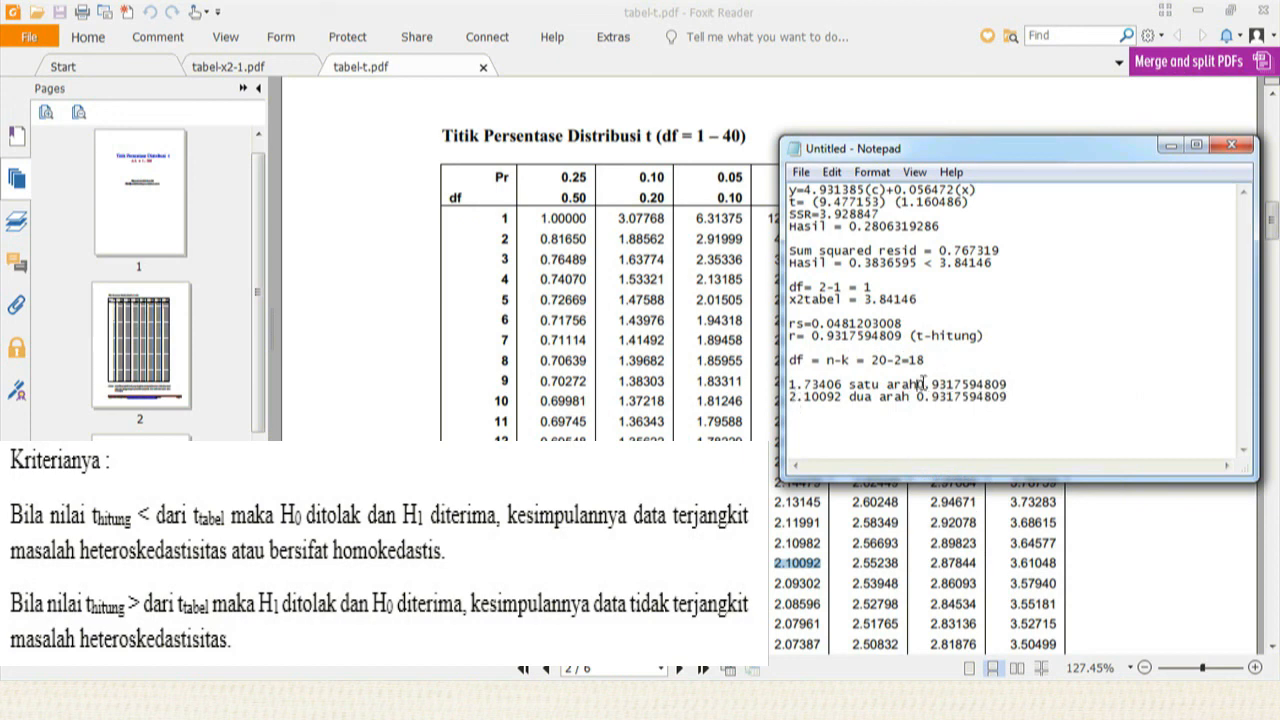
pyautogui.press('BackSpace')
pyautogui.press('BackSpace')
pyautogui.press('BackSpace')
pyautogui.press('BackSpace')
pyautogui.press('BackSpace')
pyautogui.press('BackSpace')
pyautogui.press('BackSpace')
pyautogui.press('BackSpace')
pyautogui.press('BackSpace')
pyautogui.press('BackSpace')
pyautogui.write('>')
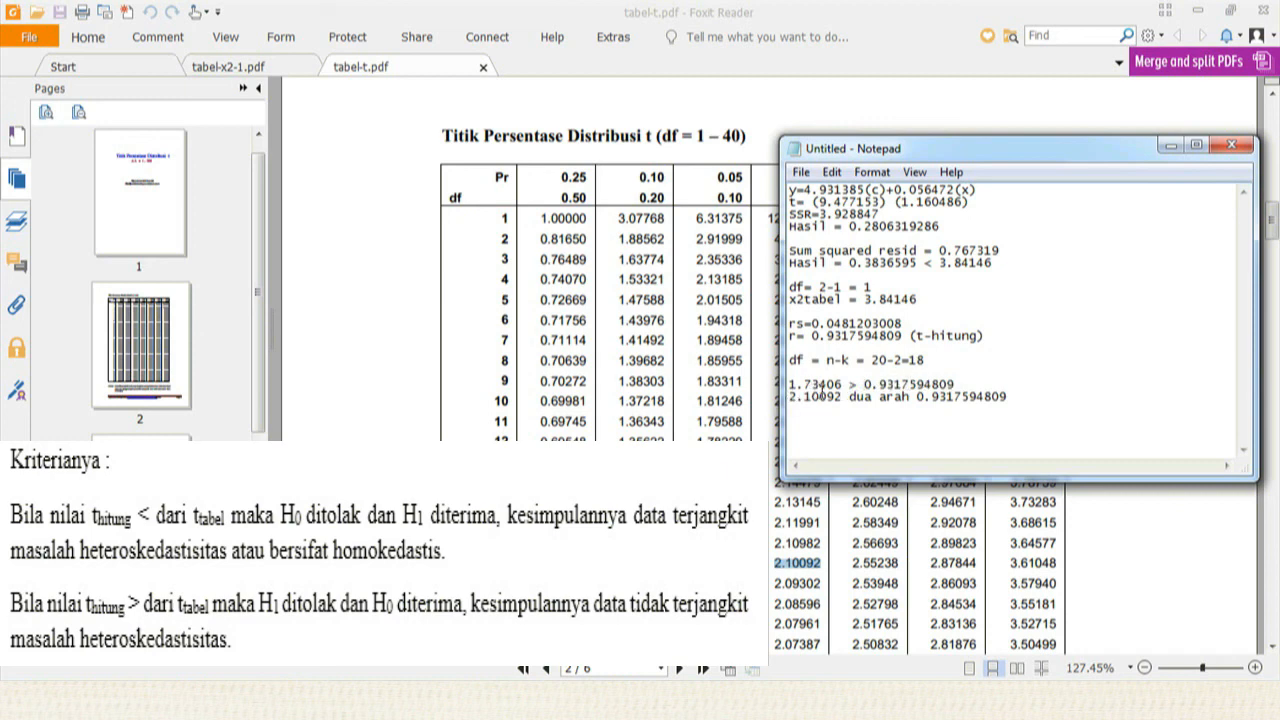
# Replace "dua arah" with ">" so the line reads "2.10092 > 0.9317594809".
pyautogui.click(917, 397)
pyautogui.press('BackSpace')
pyautogui.press('BackSpace')
pyautogui.press('BackSpace')
pyautogui.press('BackSpace')
pyautogui.press('BackSpace')
pyautogui.press('BackSpace')
pyautogui.press('BackSpace')
pyautogui.press('BackSpace')
pyautogui.press('BackSpace')
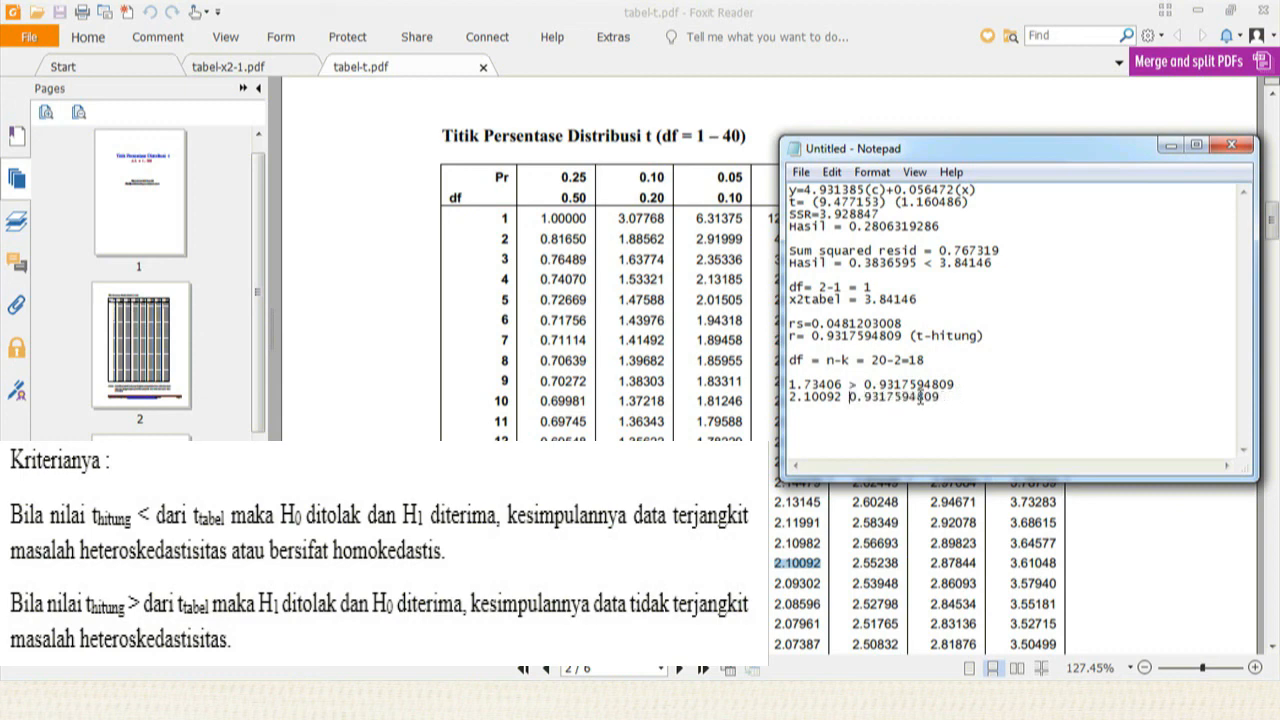
pyautogui.write('>')
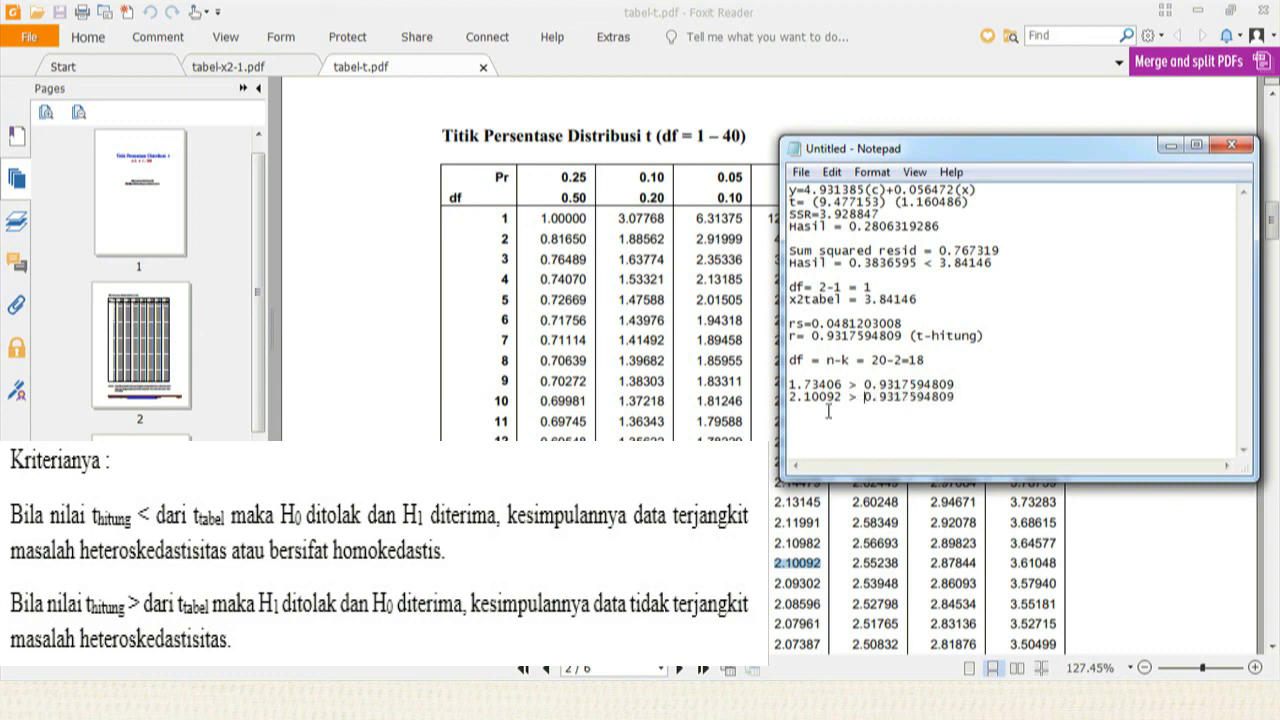